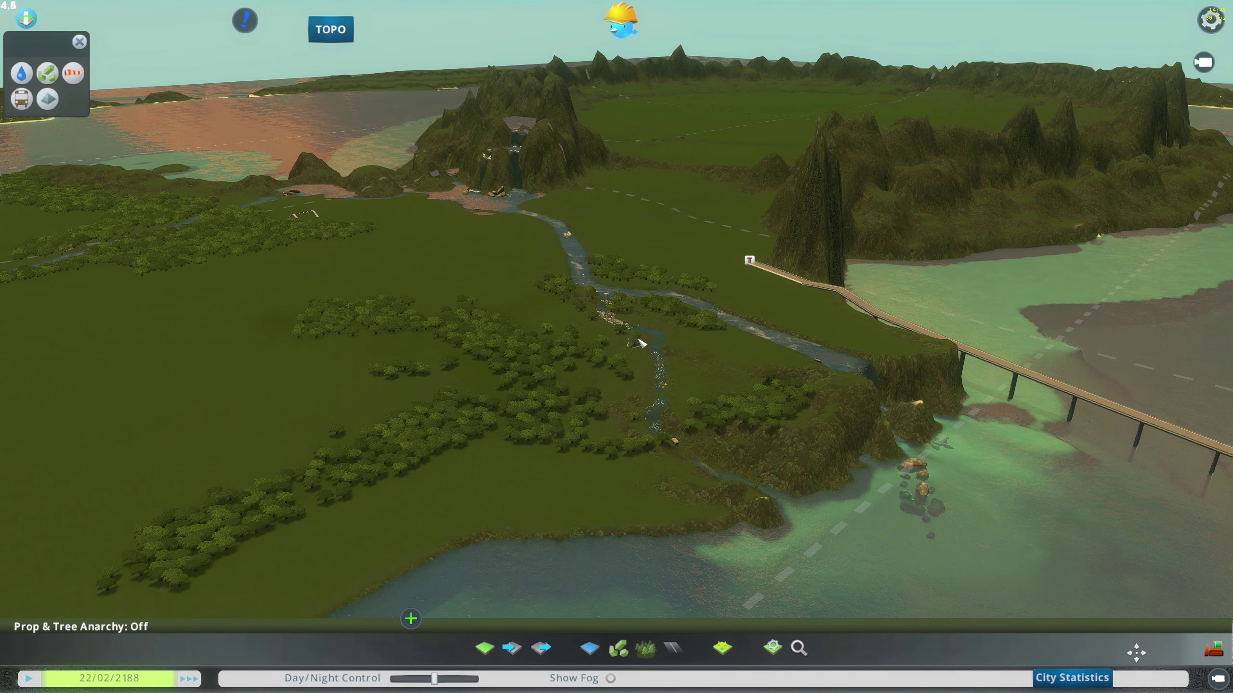
Examine the river fork and the coastal cliffs, switching the terrain height view on and off to compare the contours.
middle_drag(637, 340, 656, 368)
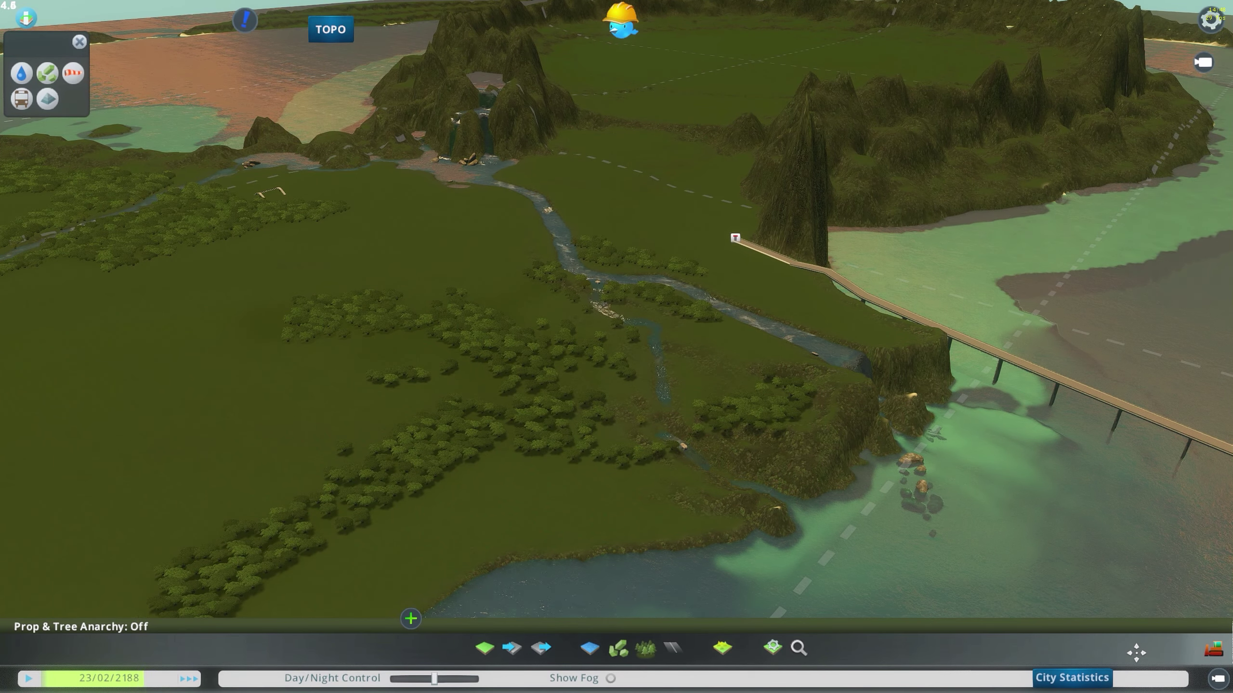
middle_drag(631, 277, 631, 314)
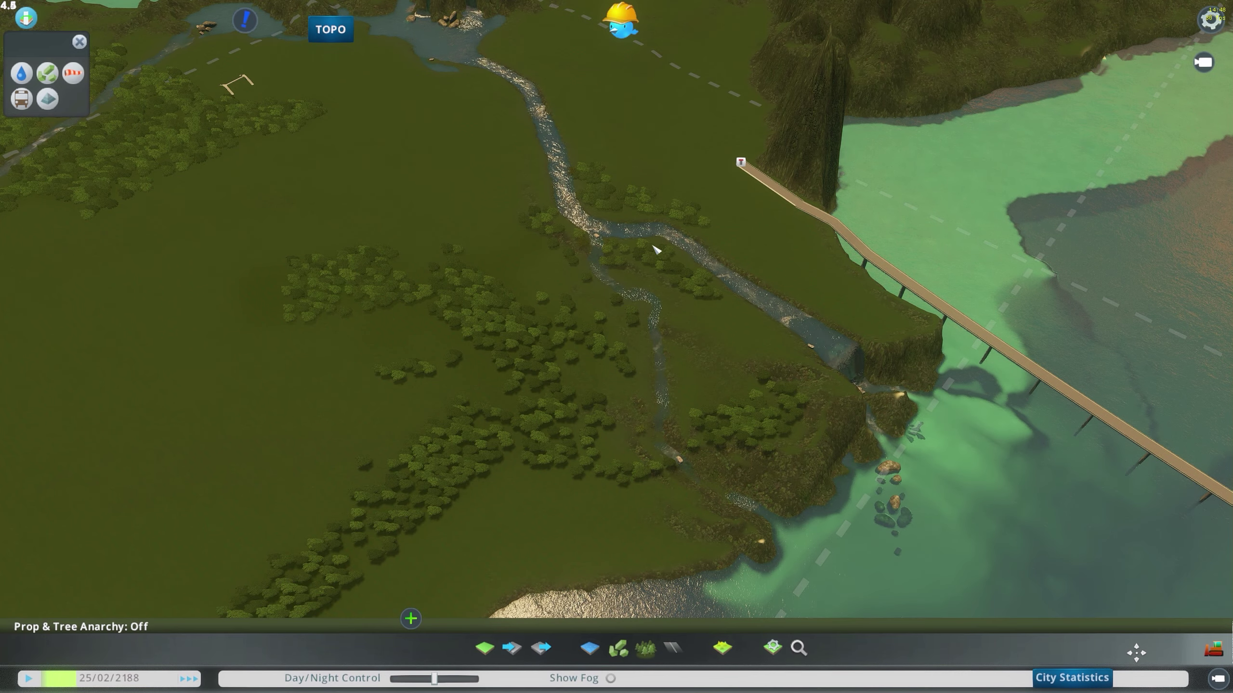
scroll(682, 413, up, 3)
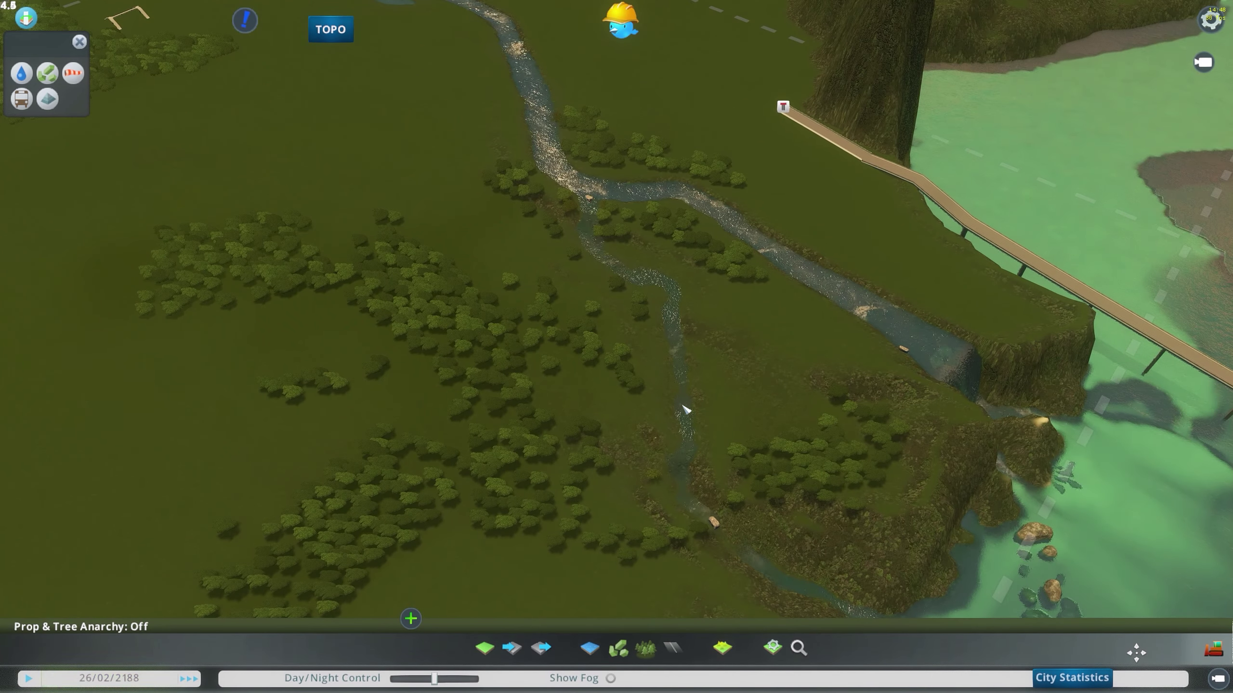
click(47, 99)
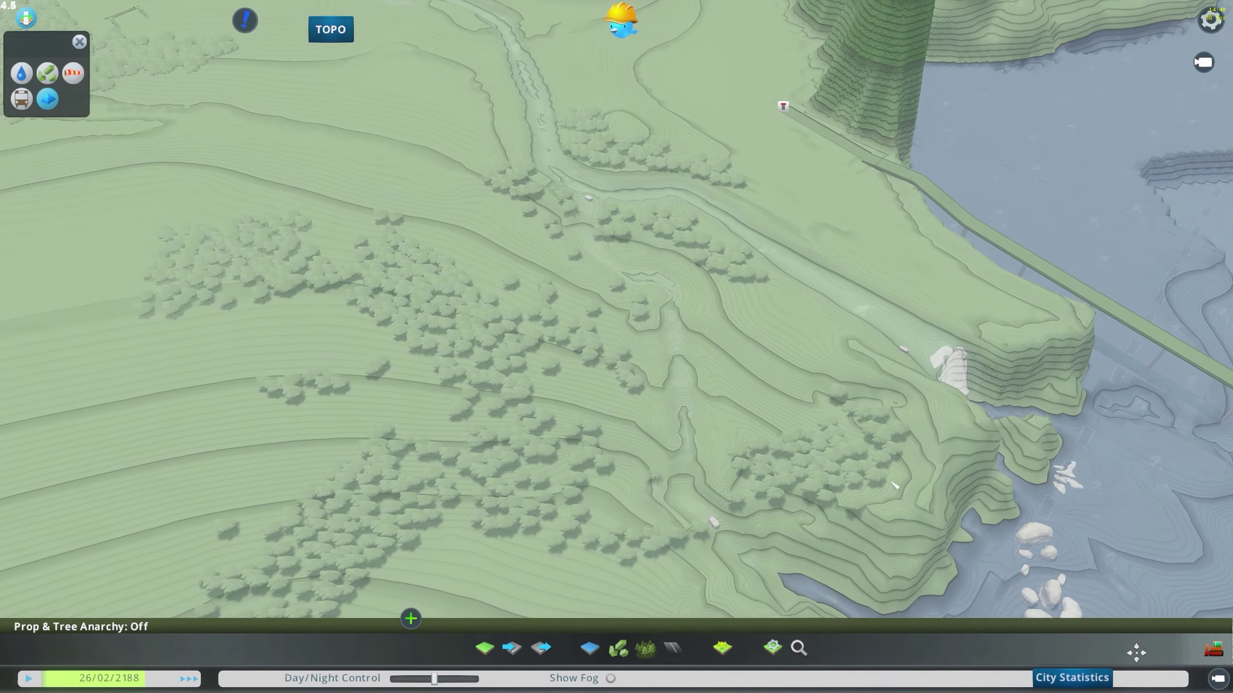
scroll(825, 463, up, 3)
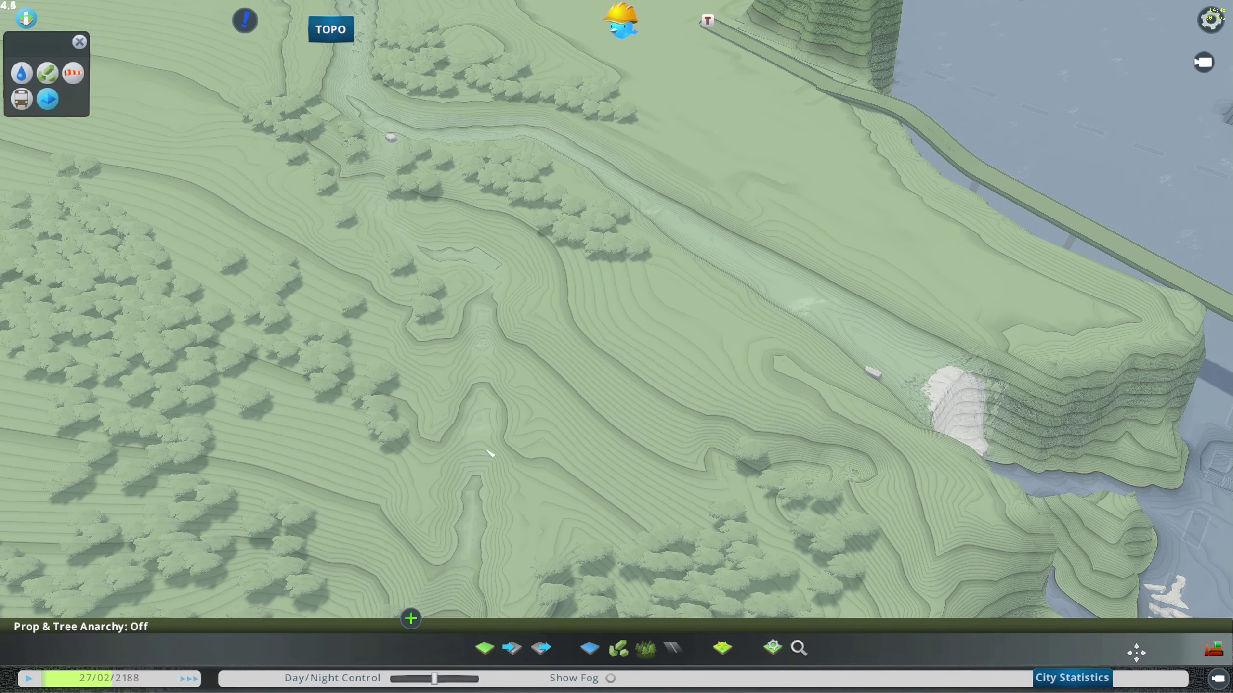
key(s)
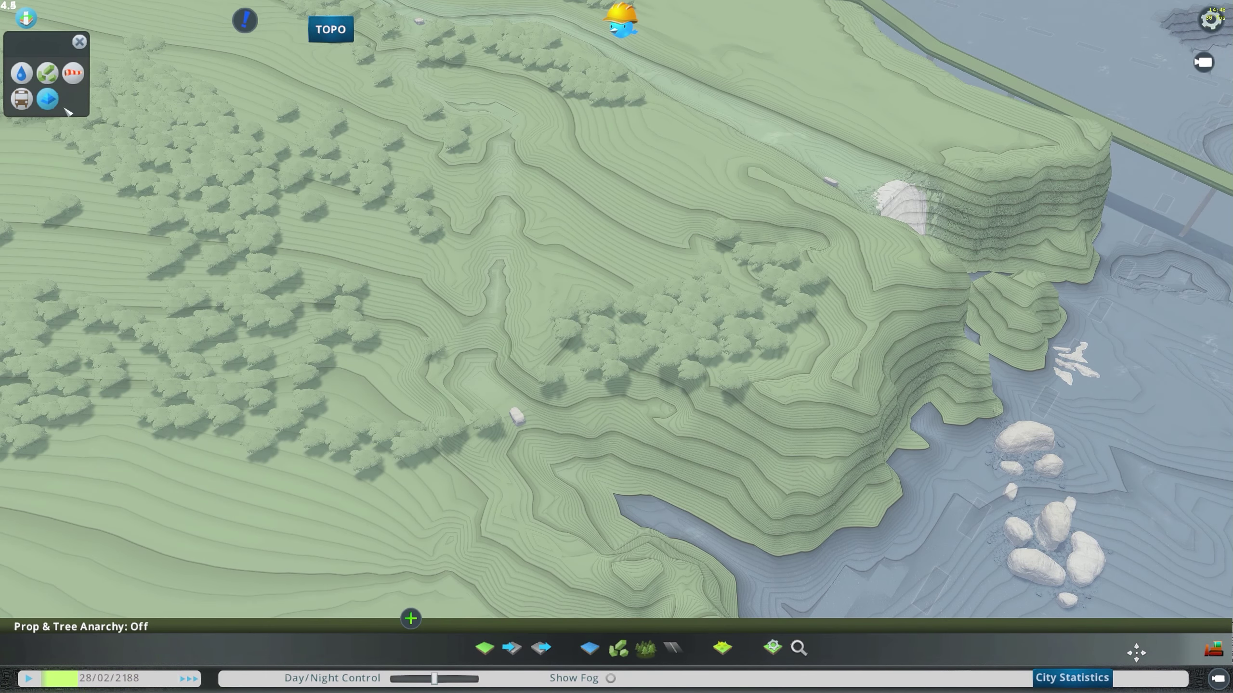
click(55, 104)
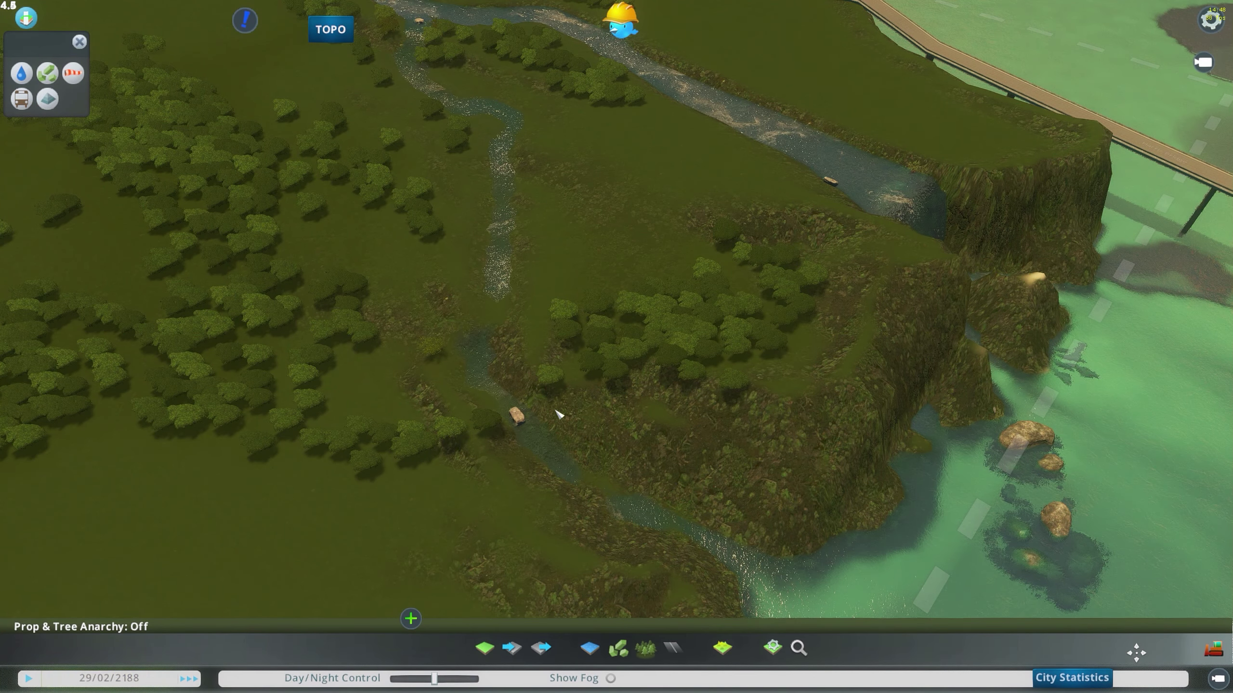
Inspect the twin waterfalls, the lake above them and the surrounding mountain from close up and farther out.
middle_drag(569, 411, 664, 354)
key(w)
key(w)
key(a)
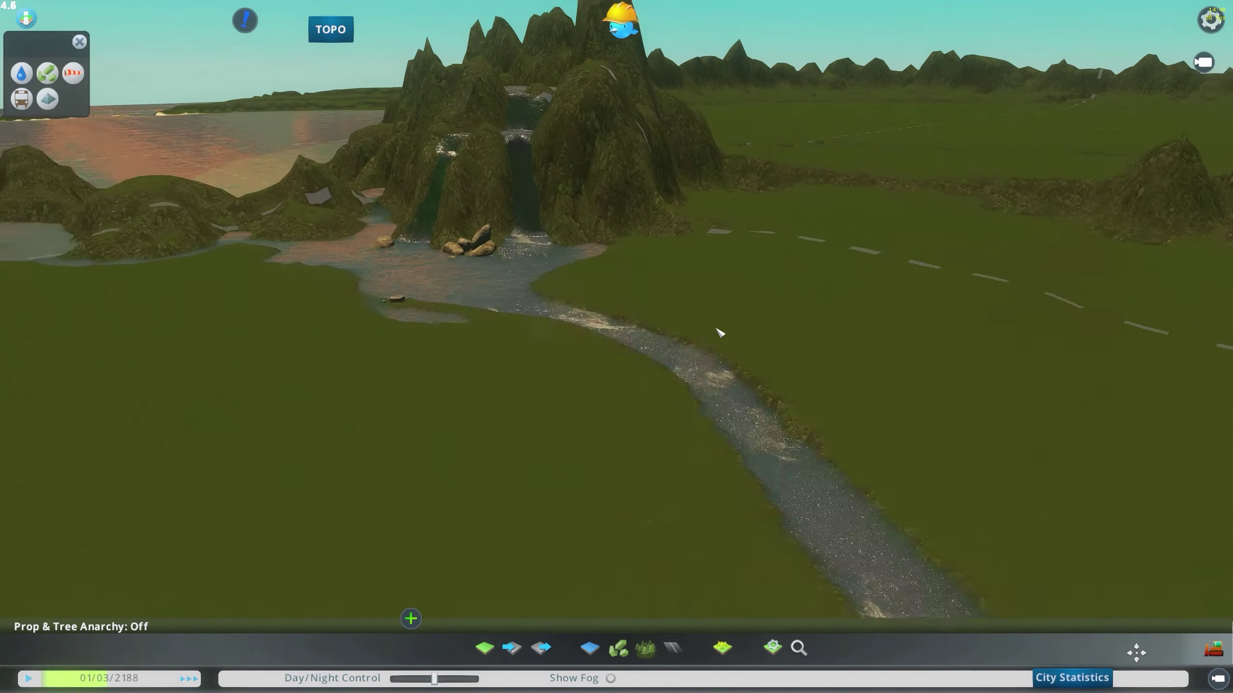
key(w)
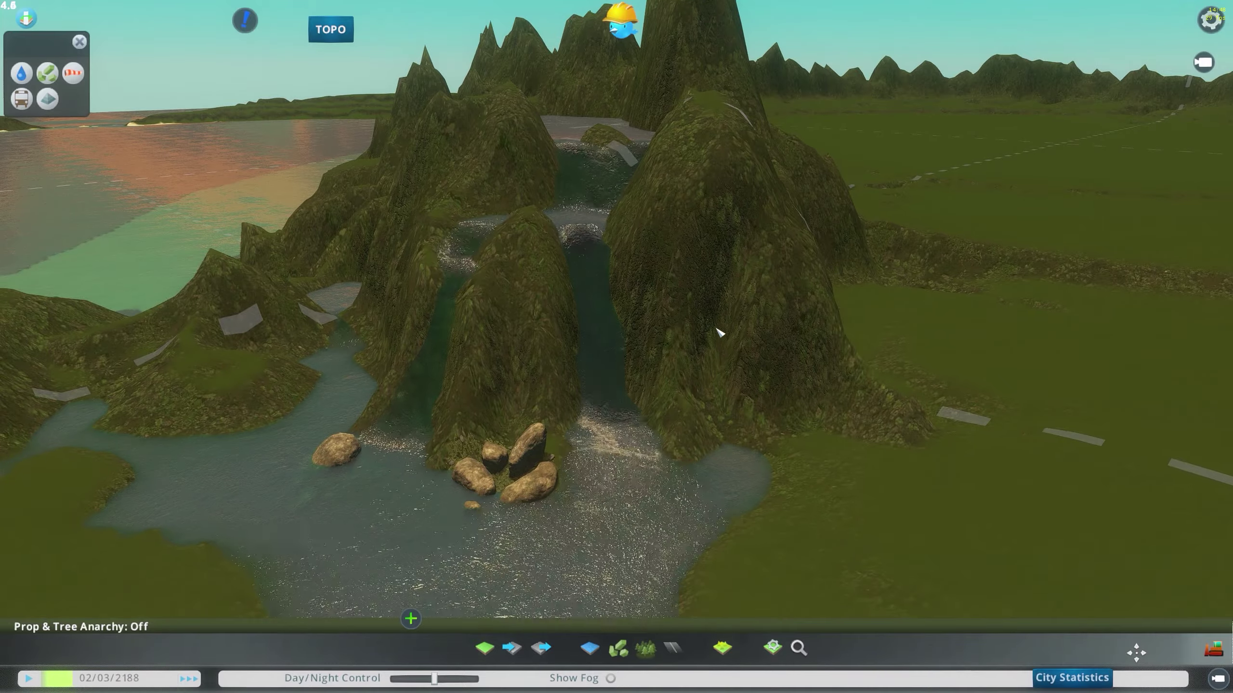
middle_drag(721, 333, 621, 345)
key(a)
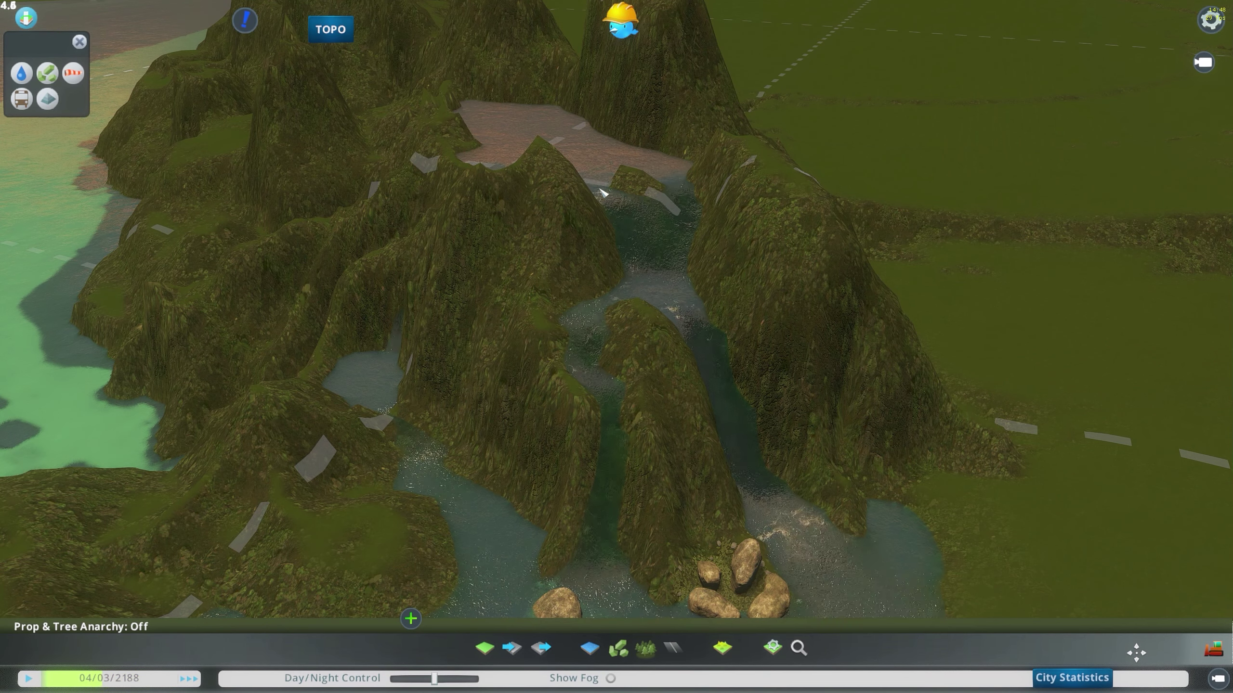
scroll(594, 190, down, 2)
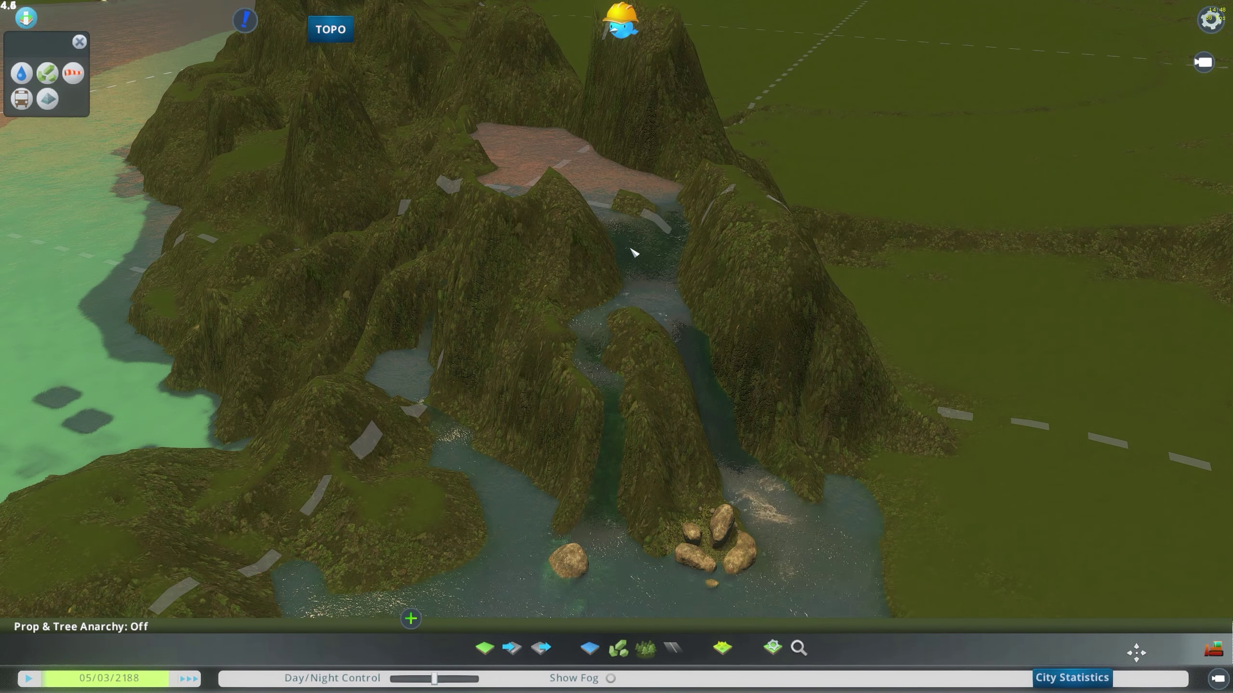
scroll(633, 253, down, 3)
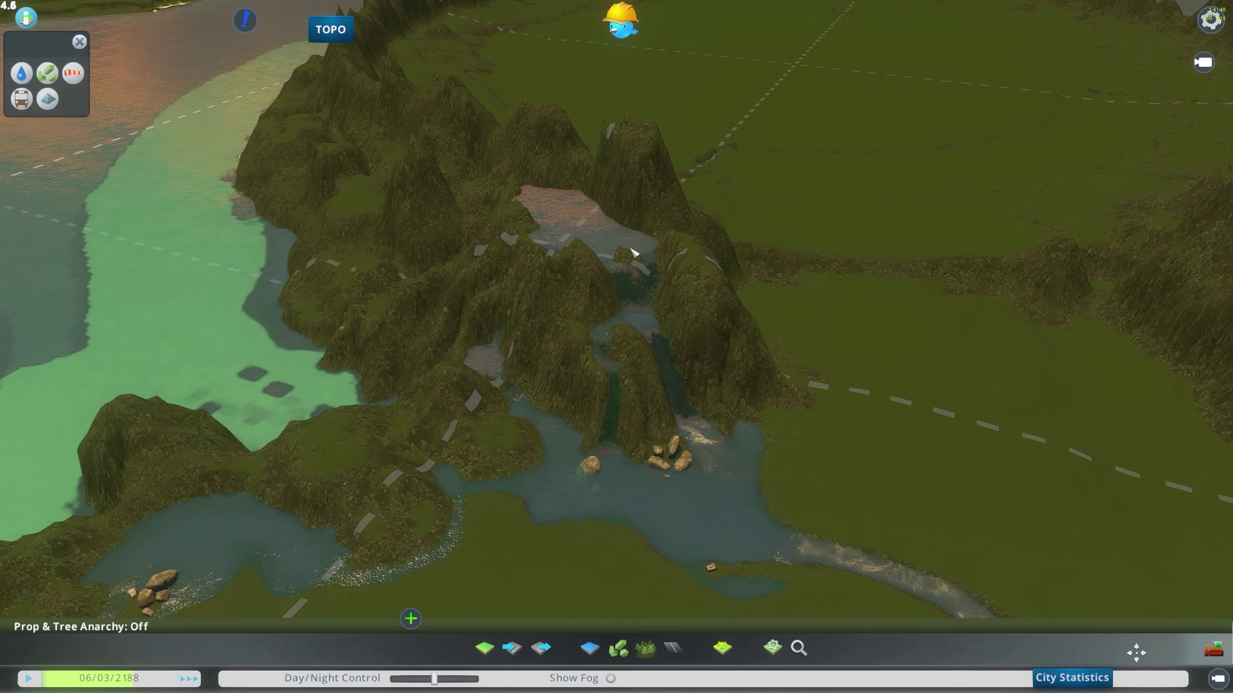
scroll(633, 252, down, 4)
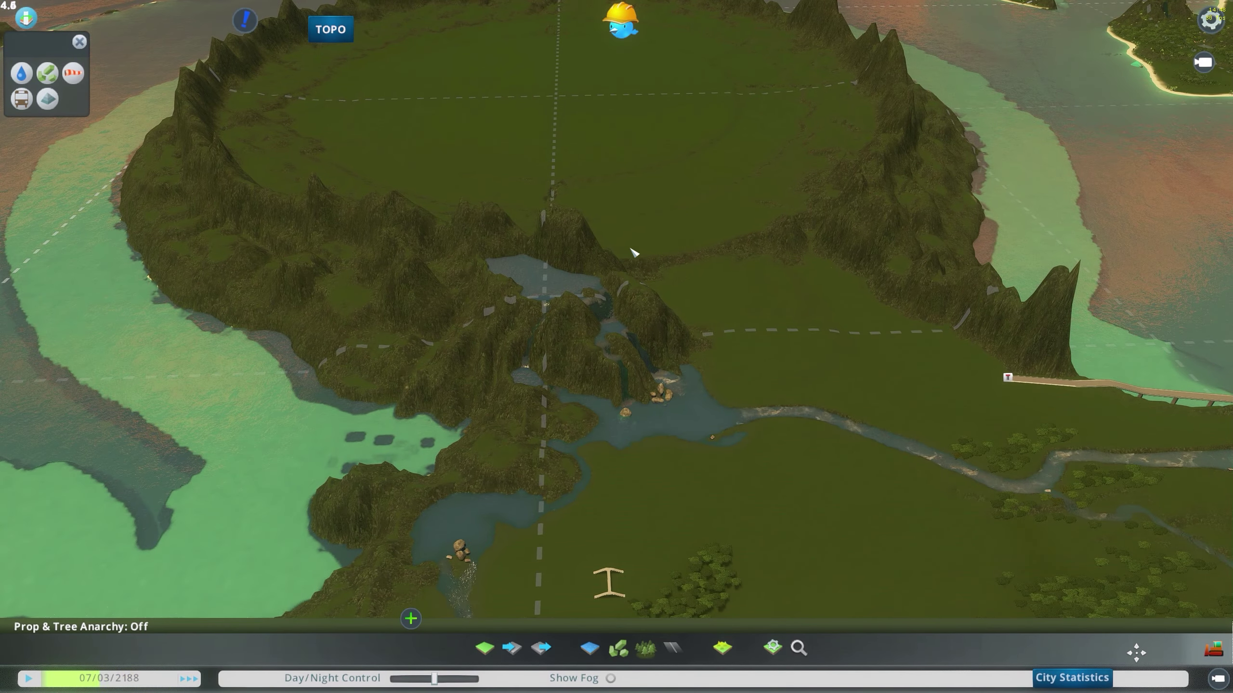
Survey the circular crater plain and its mountain rim from above and from the side beside the waterfall lake.
key(a)
key(w)
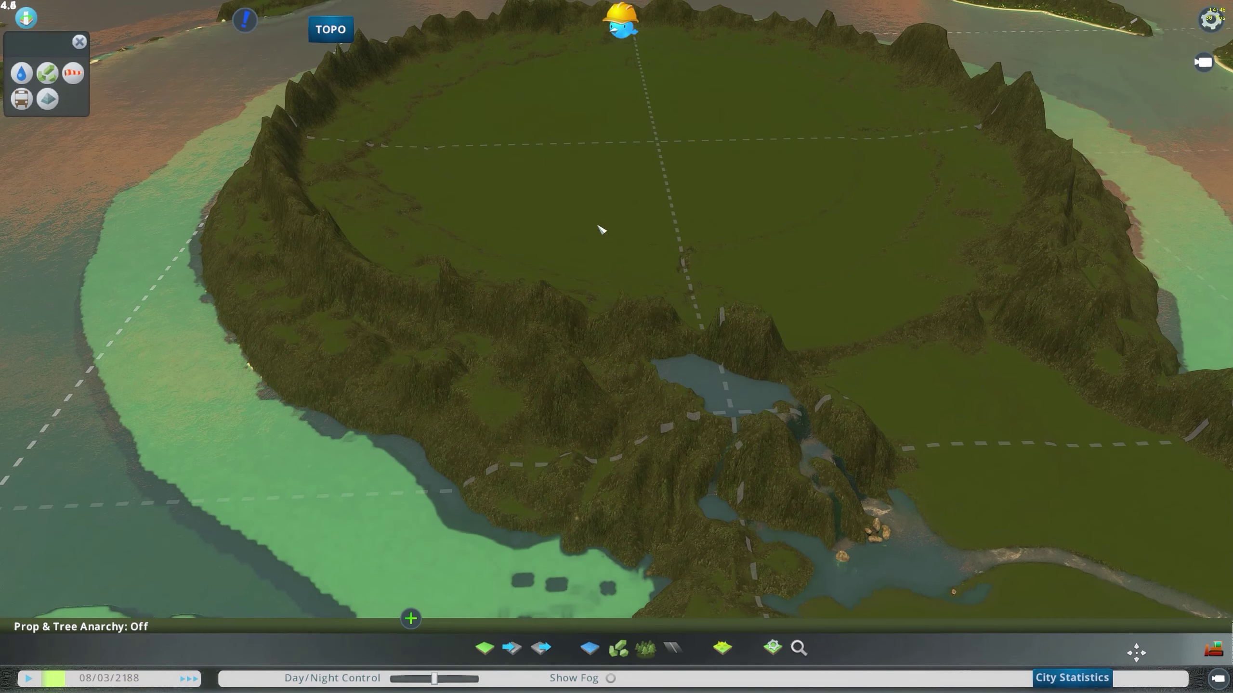
middle_drag(607, 232, 616, 347)
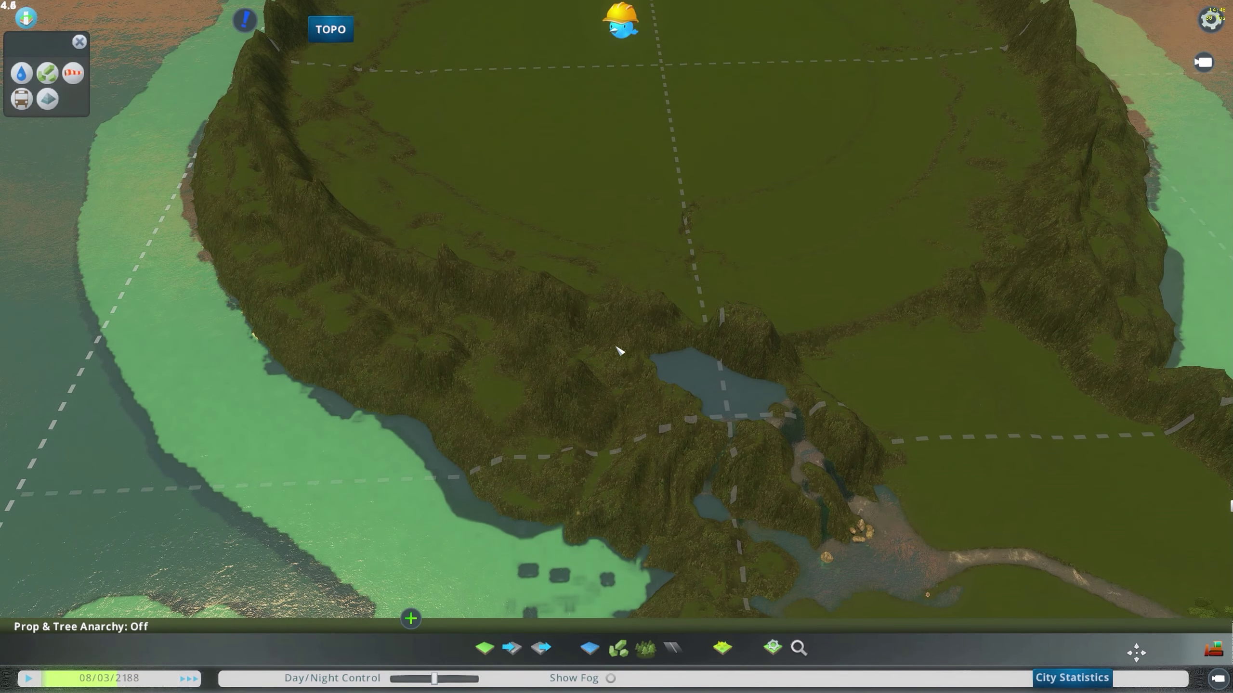
scroll(620, 352, down, 5)
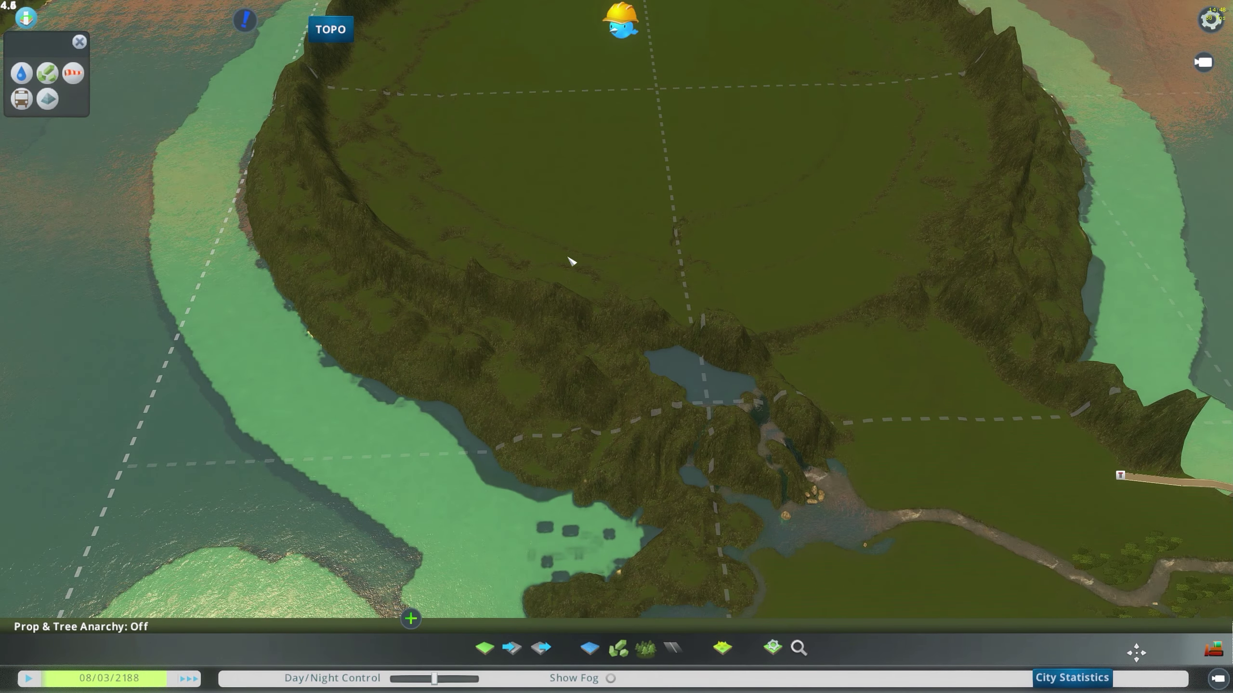
scroll(728, 208, up, 3)
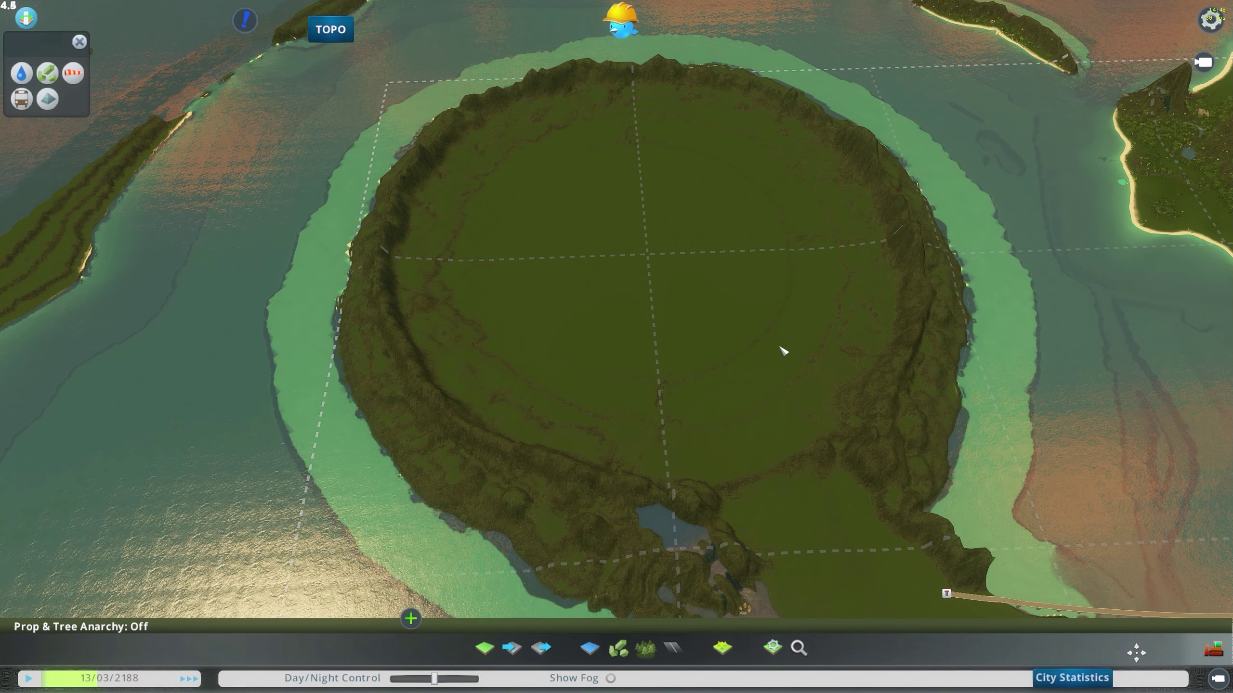
key(s)
middle_drag(702, 388, 772, 335)
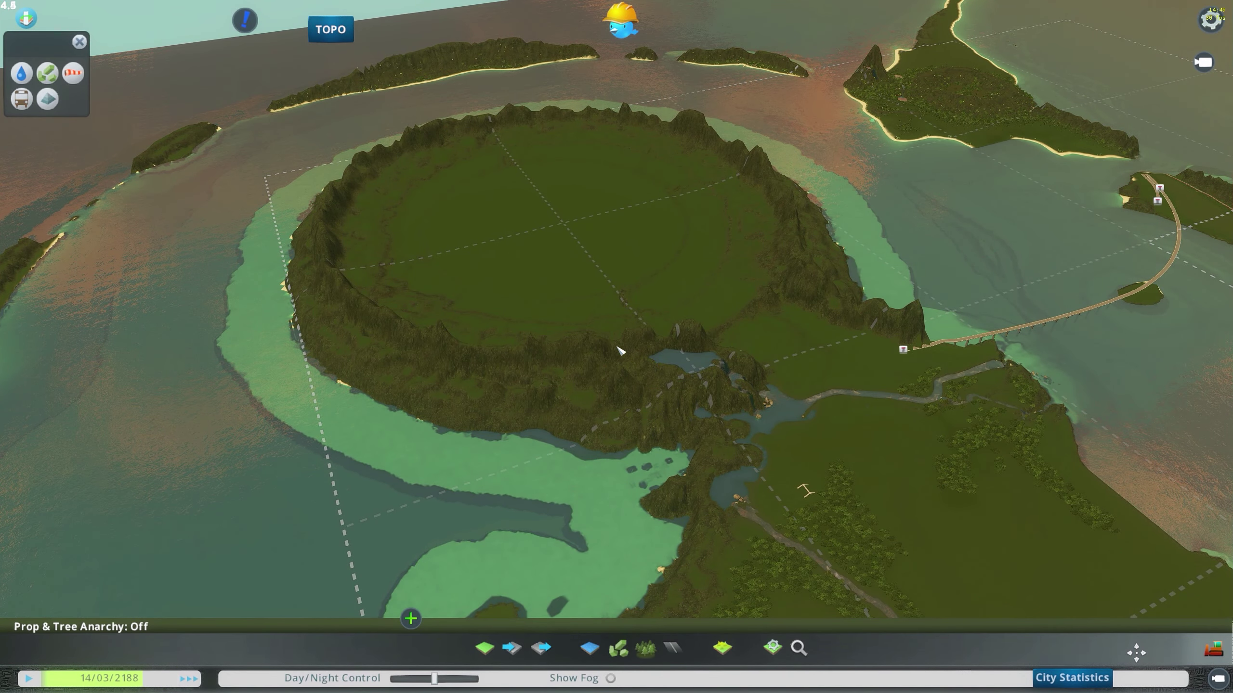
scroll(620, 351, up, 6)
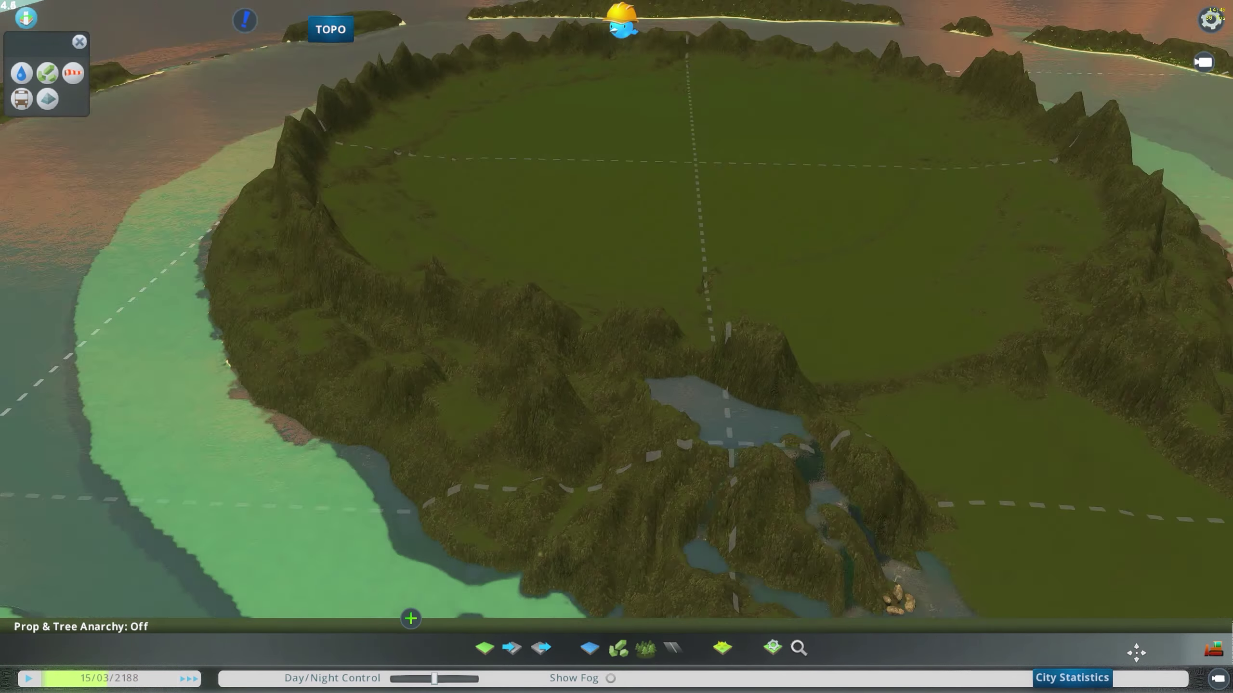
middle_drag(621, 351, 539, 343)
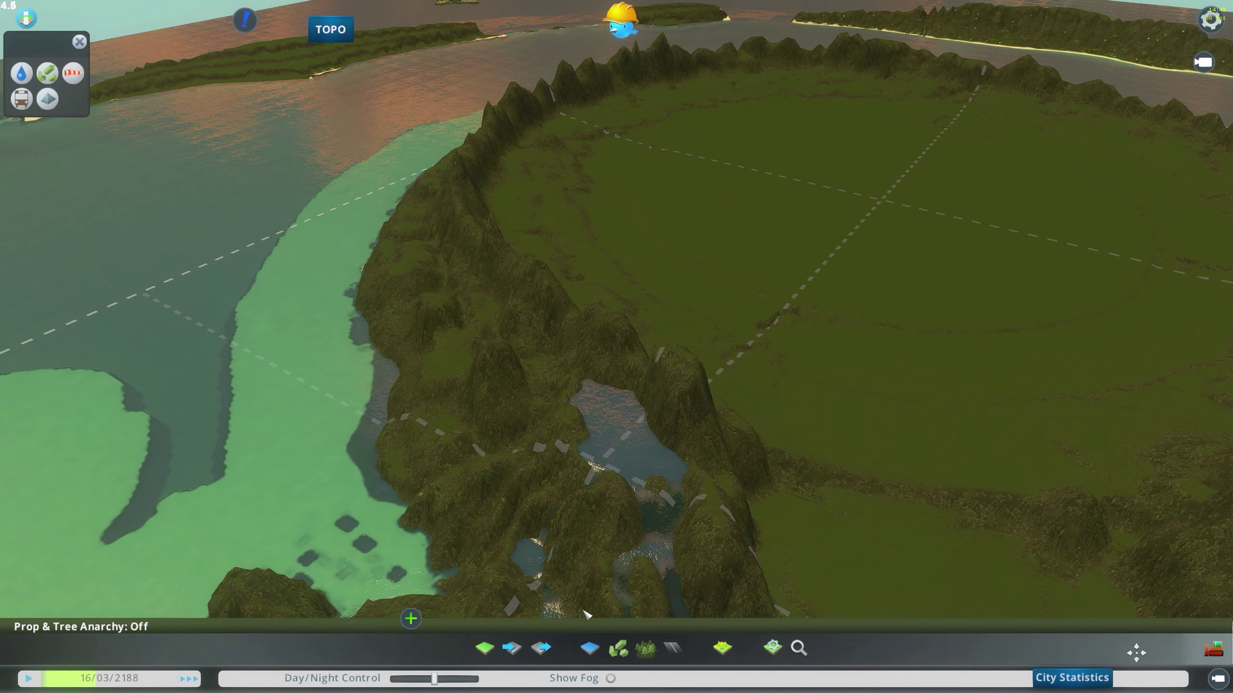
Soften the crater rim's outer slope near the waterfall lake using a soft round brush of size 803 and strength 0.40.
click(484, 648)
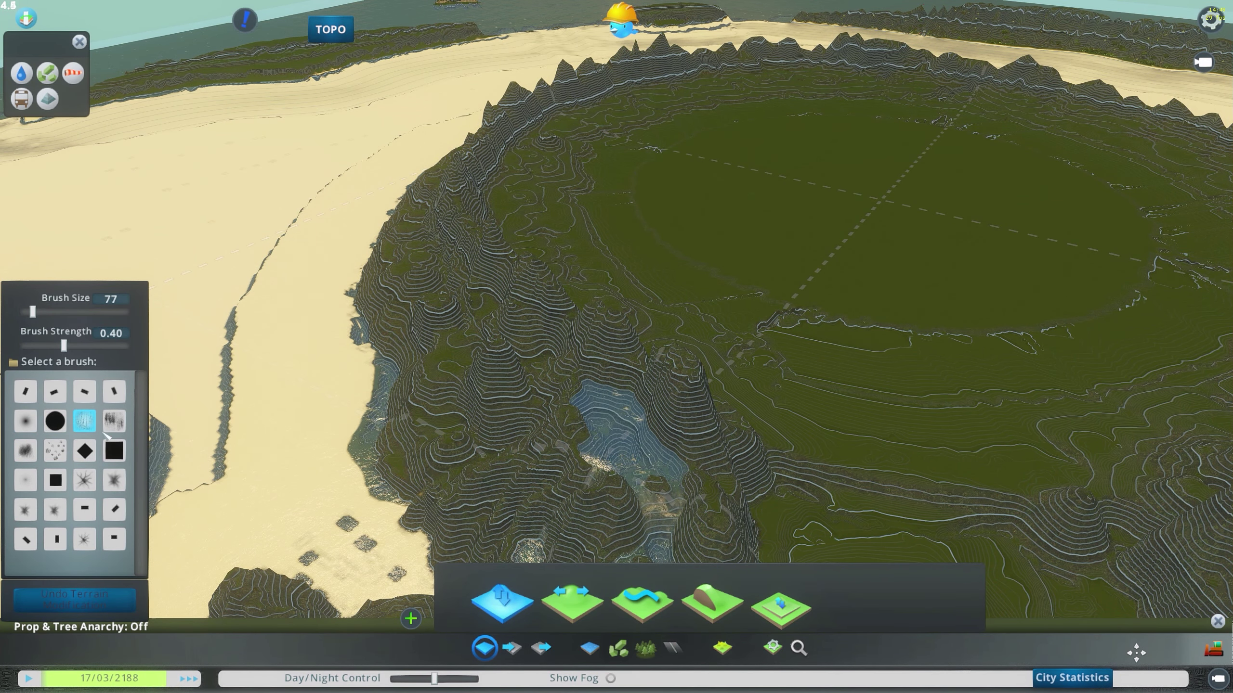
click(56, 421)
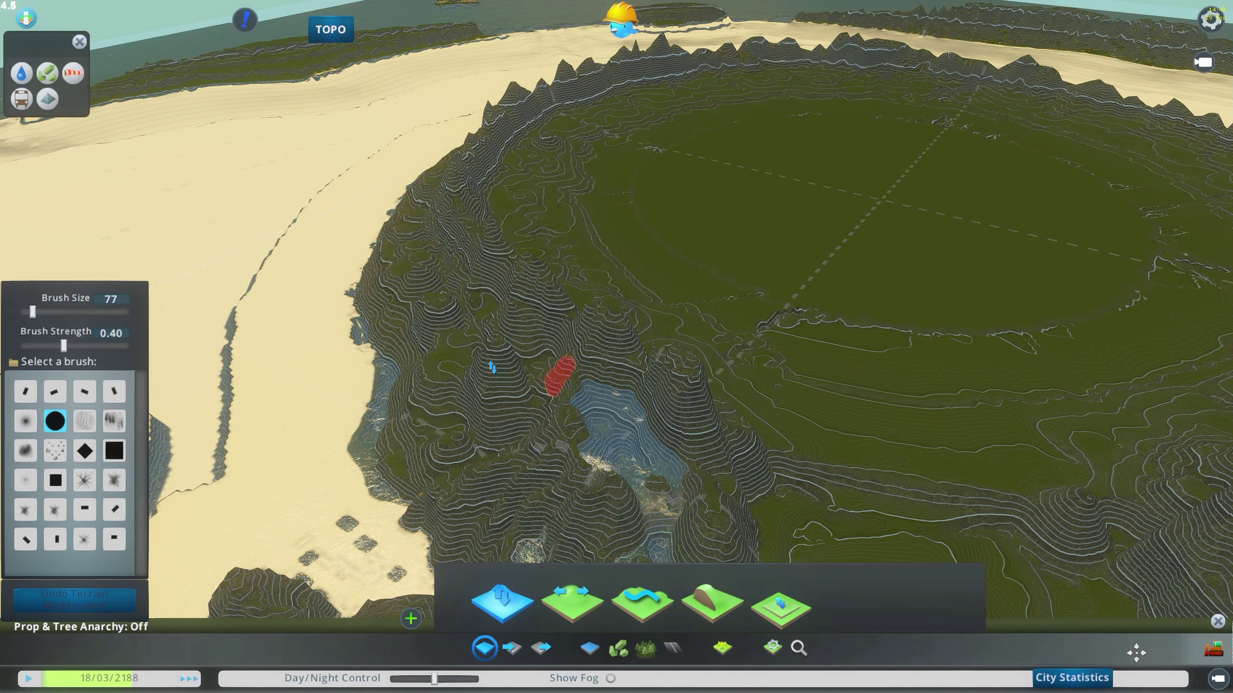
middle_drag(447, 362, 617, 344)
key(s)
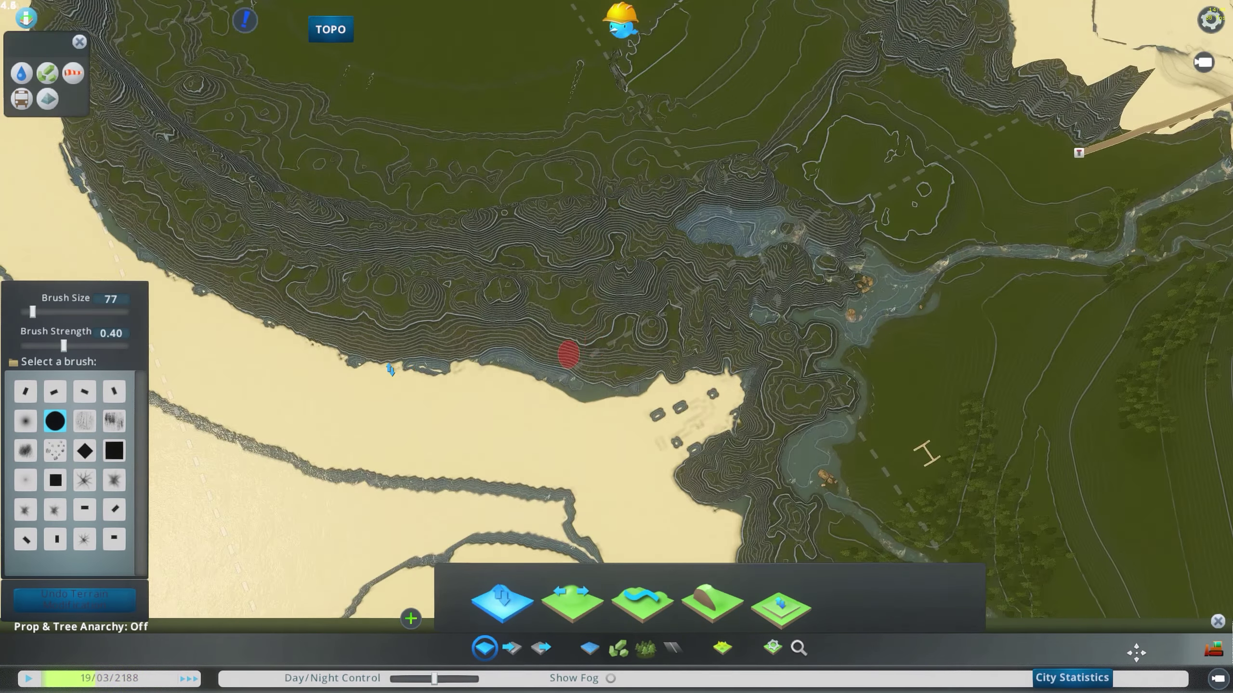
middle_drag(406, 361, 659, 443)
key(s)
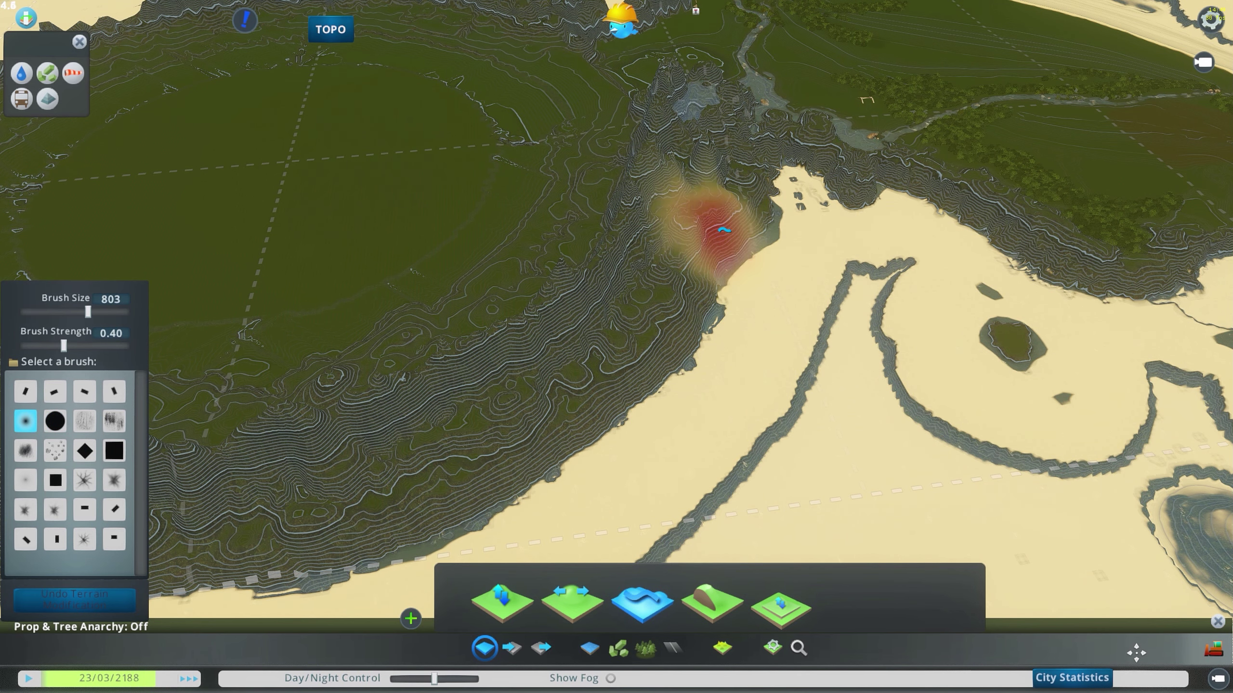
drag(711, 200, 621, 341)
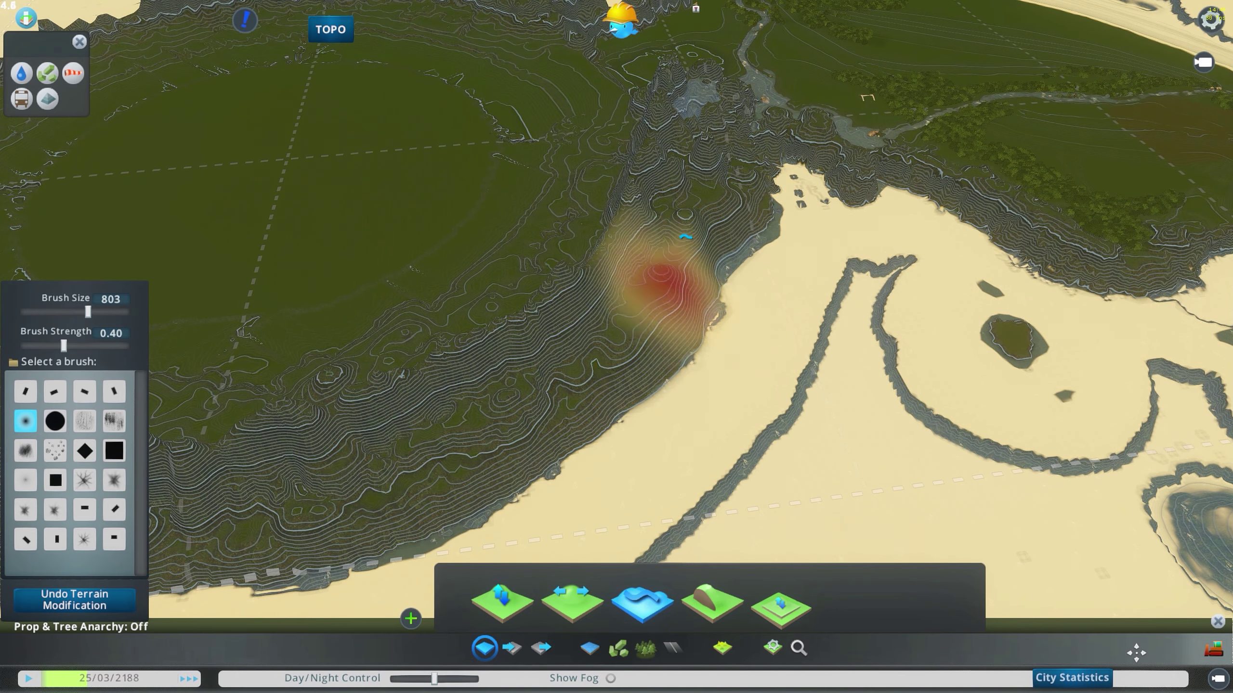
Continue softening the rim's seaward slope away from the waterfall lake as far as the dashed tile boundary on the shore.
middle_drag(681, 218, 613, 396)
mouse_move(576, 201)
mouse_down()
mouse_move(636, 408)
mouse_move(626, 273)
mouse_move(622, 442)
mouse_move(619, 227)
mouse_move(577, 316)
mouse_up()
key(s)
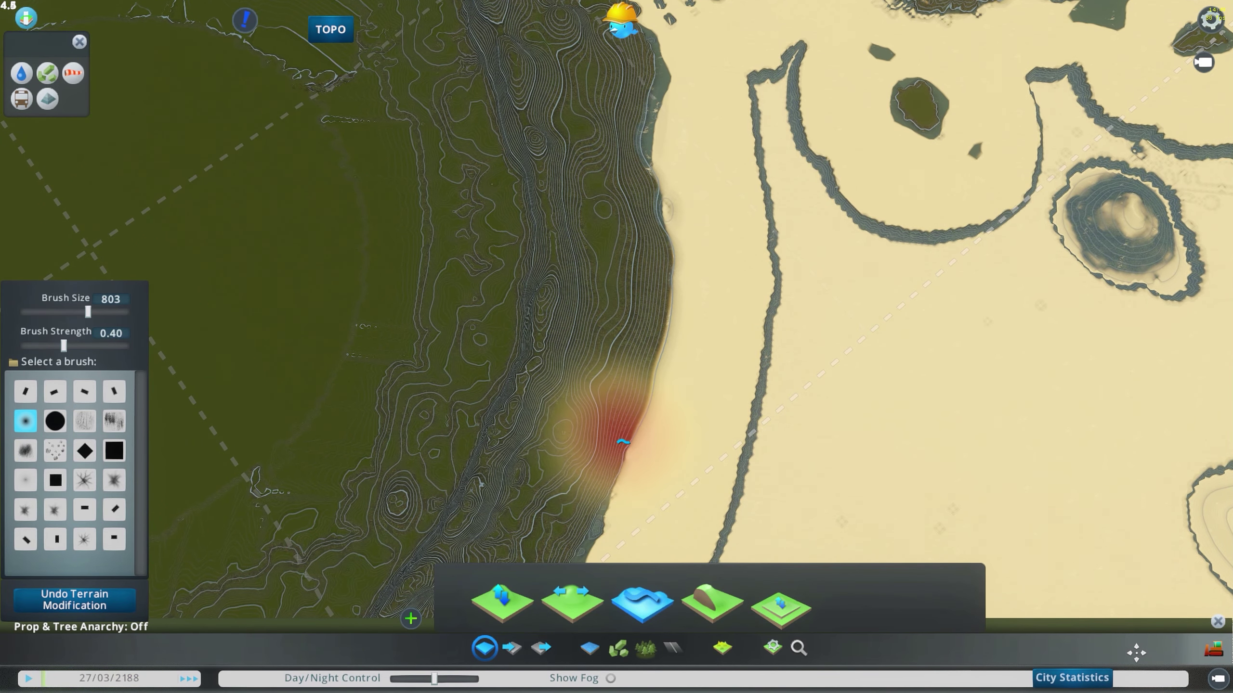
key(s)
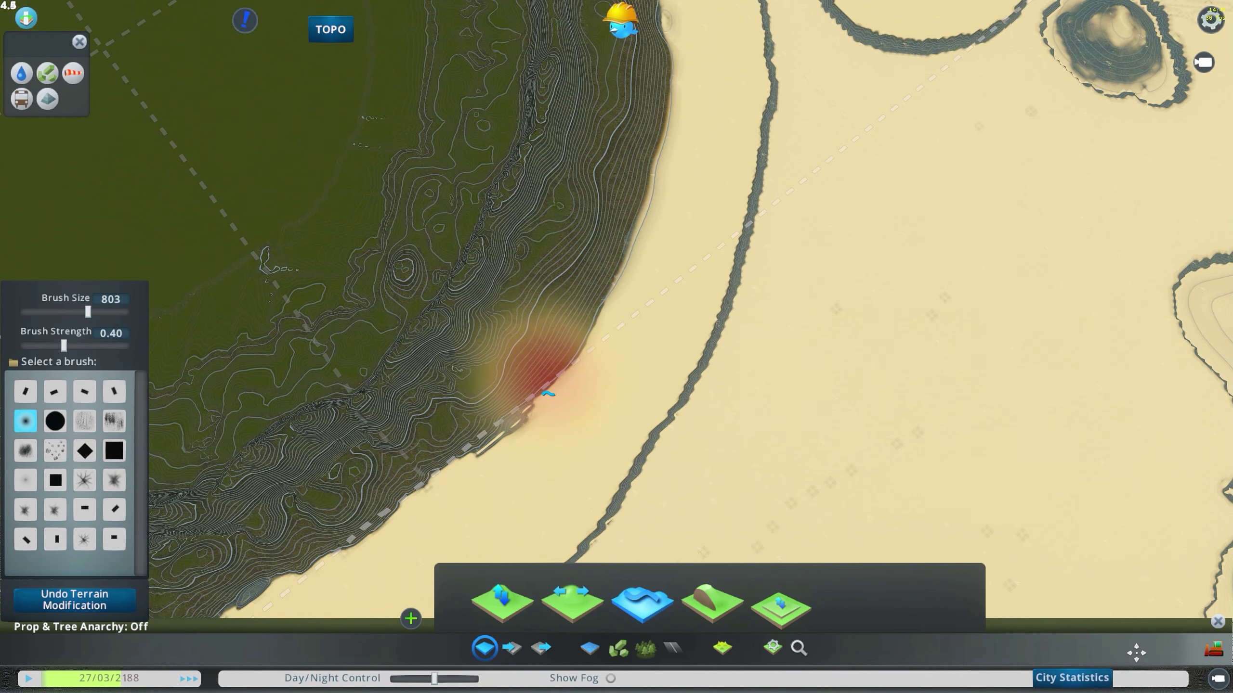
middle_drag(588, 325, 587, 192)
mouse_move(519, 208)
mouse_down()
mouse_move(407, 289)
mouse_move(536, 295)
mouse_move(429, 287)
mouse_move(364, 330)
mouse_move(323, 331)
mouse_up()
Soften the crater's outer slope around the curve of shoreline past the dashed tile boundary, evening out the rough contours.
key(a)
middle_drag(853, 290, 861, 219)
key(s)
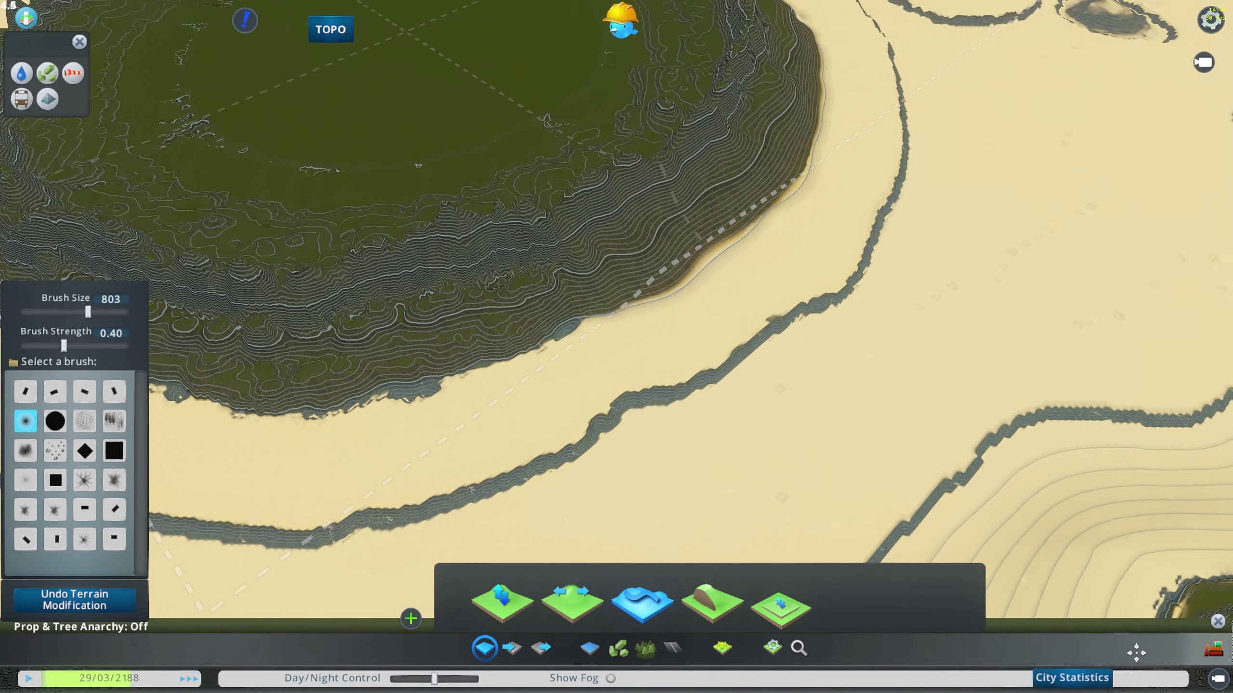
middle_drag(572, 303, 577, 283)
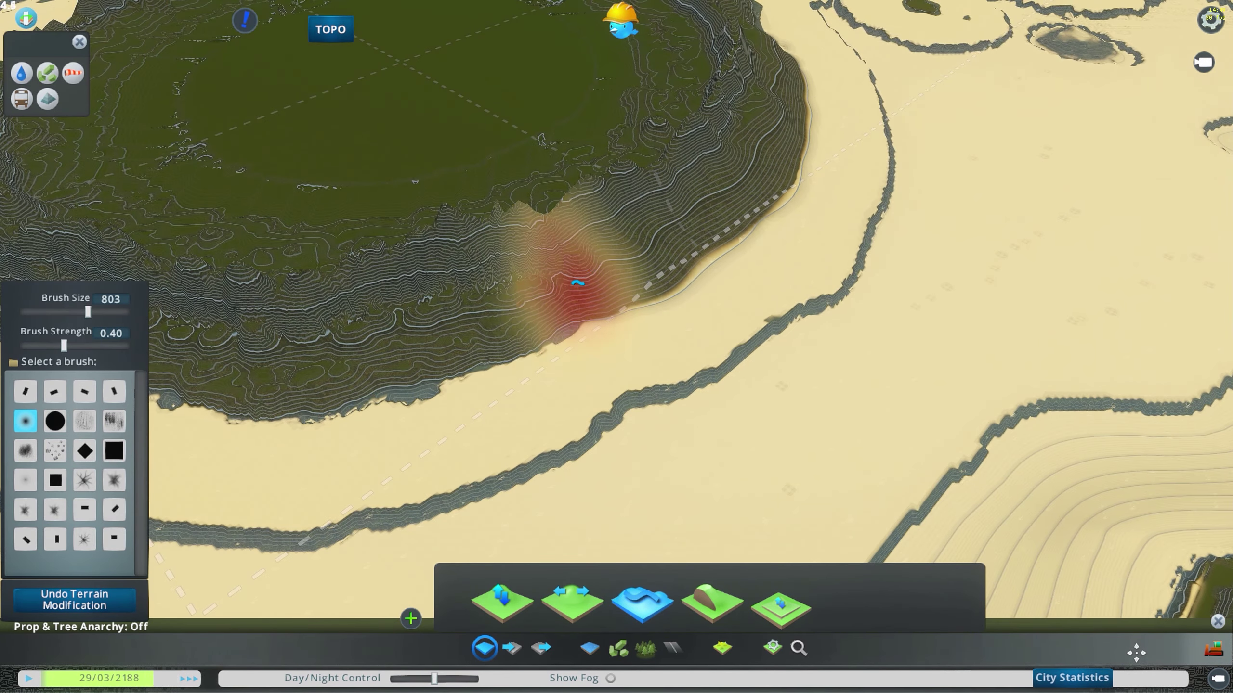
mouse_move(456, 323)
mouse_down()
mouse_move(224, 396)
mouse_move(466, 379)
mouse_move(291, 417)
mouse_move(412, 407)
mouse_move(521, 374)
mouse_up()
key(w)
mouse_move(764, 235)
middle_down()
mouse_move(689, 204)
mouse_move(604, 352)
middle_up()
key(d)
mouse_move(452, 257)
mouse_down()
mouse_move(459, 237)
mouse_move(451, 269)
mouse_up()
mouse_move(452, 288)
middle_down()
mouse_move(484, 283)
mouse_move(514, 204)
middle_up()
drag(526, 170, 435, 311)
Soften the crater rim's outer slope along the sandy coast beyond the dashed tile boundary with the size 803 brush at strength 0.40.
key(a)
middle_drag(436, 312, 252, 303)
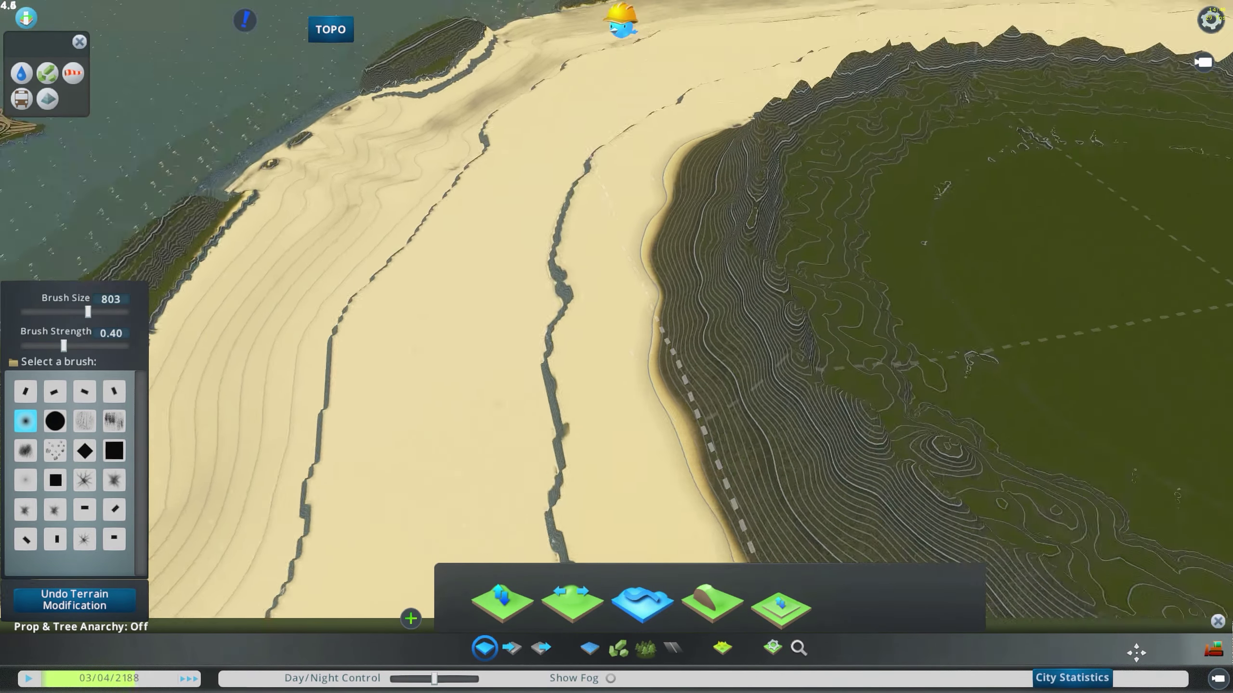
mouse_move(572, 335)
middle_down()
mouse_move(614, 344)
mouse_move(641, 331)
mouse_move(614, 347)
middle_up()
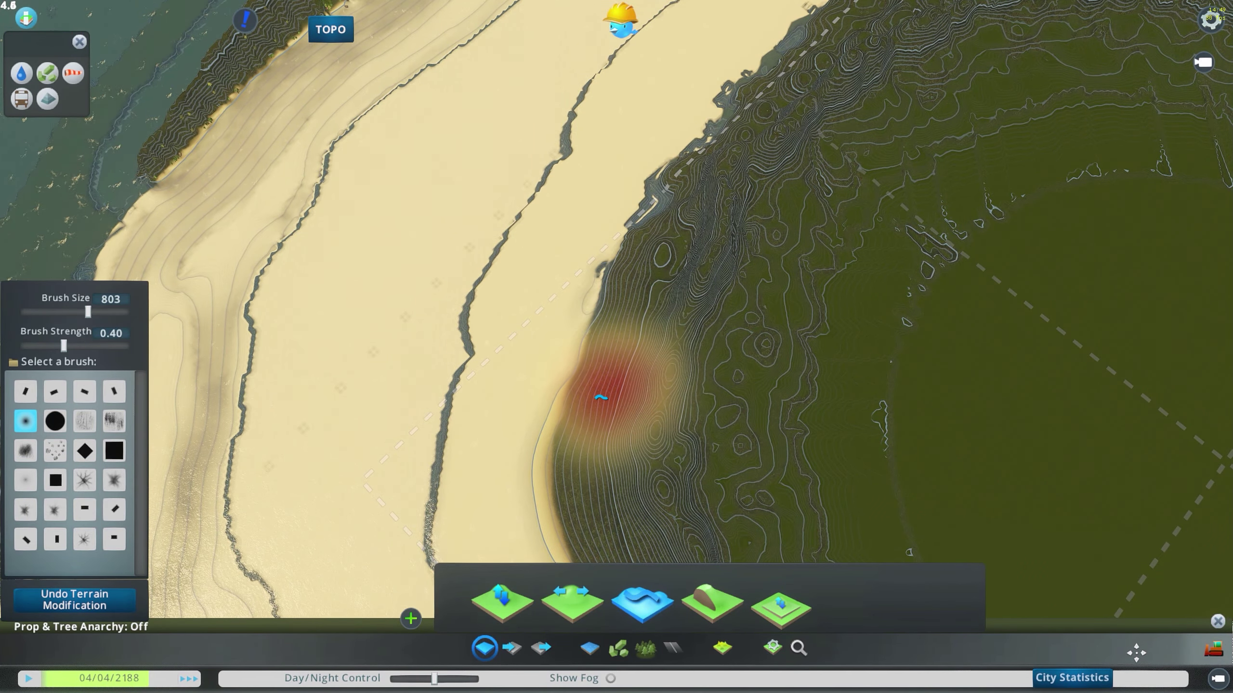
middle_drag(578, 323, 640, 291)
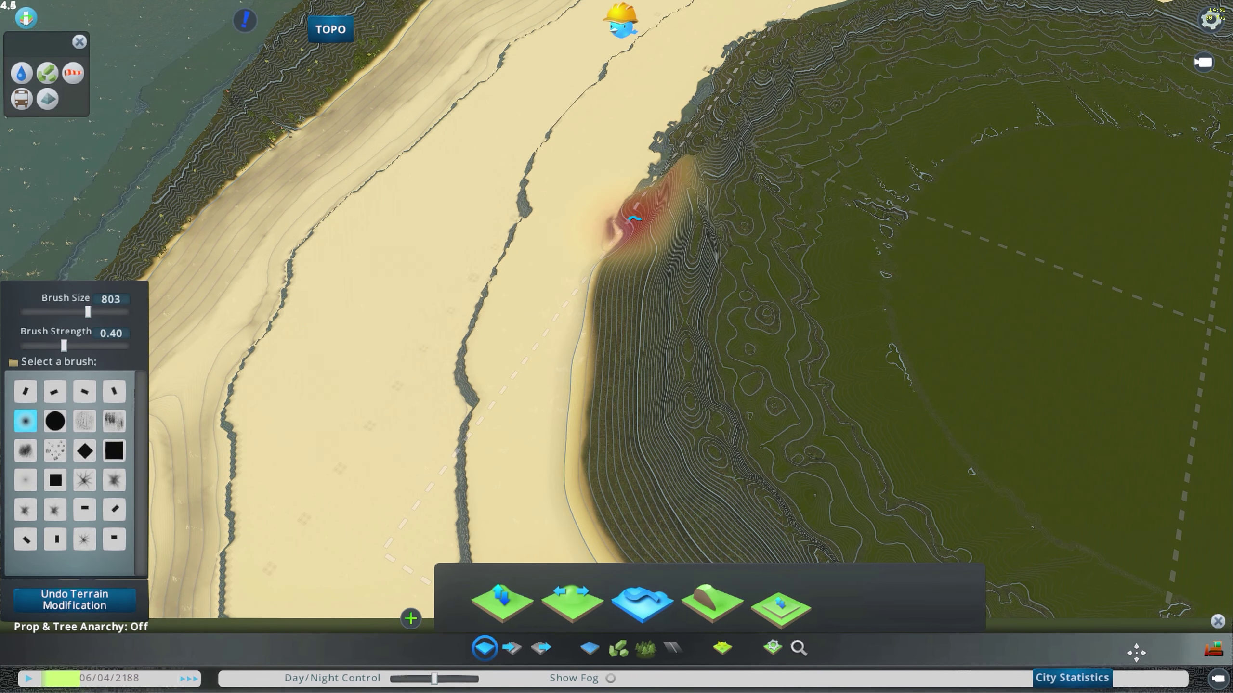
mouse_move(609, 227)
middle_down()
mouse_move(669, 207)
mouse_move(670, 319)
middle_up()
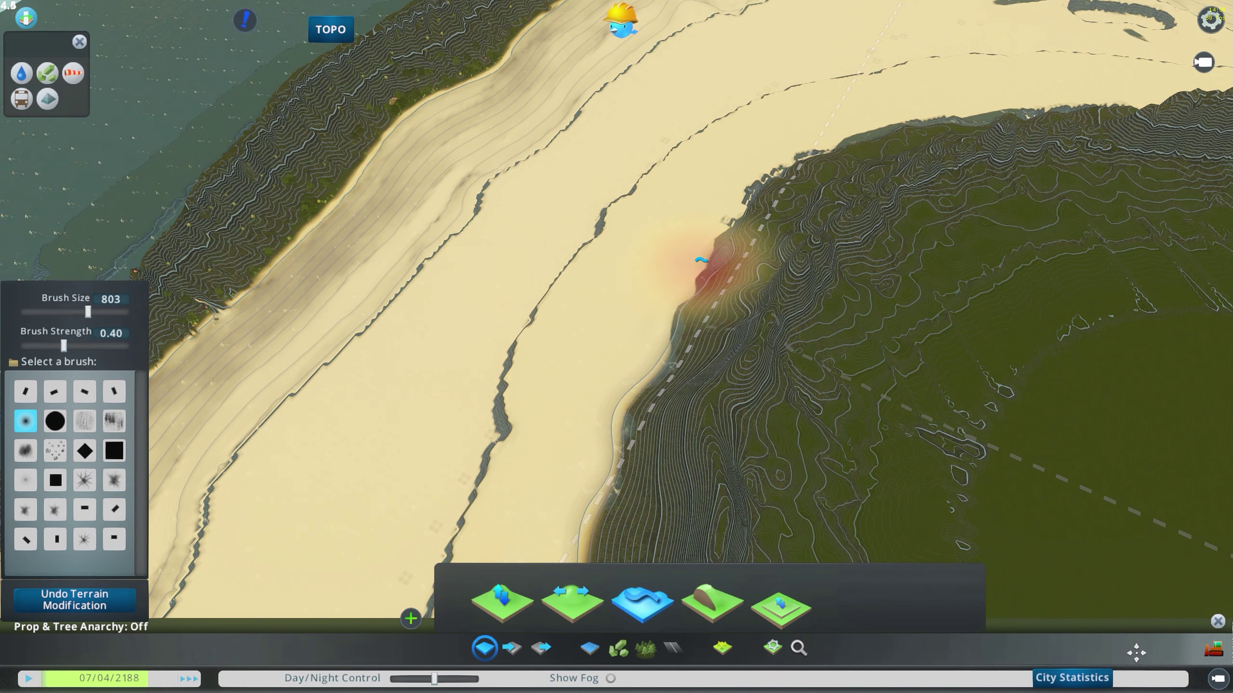
middle_drag(695, 277, 631, 346)
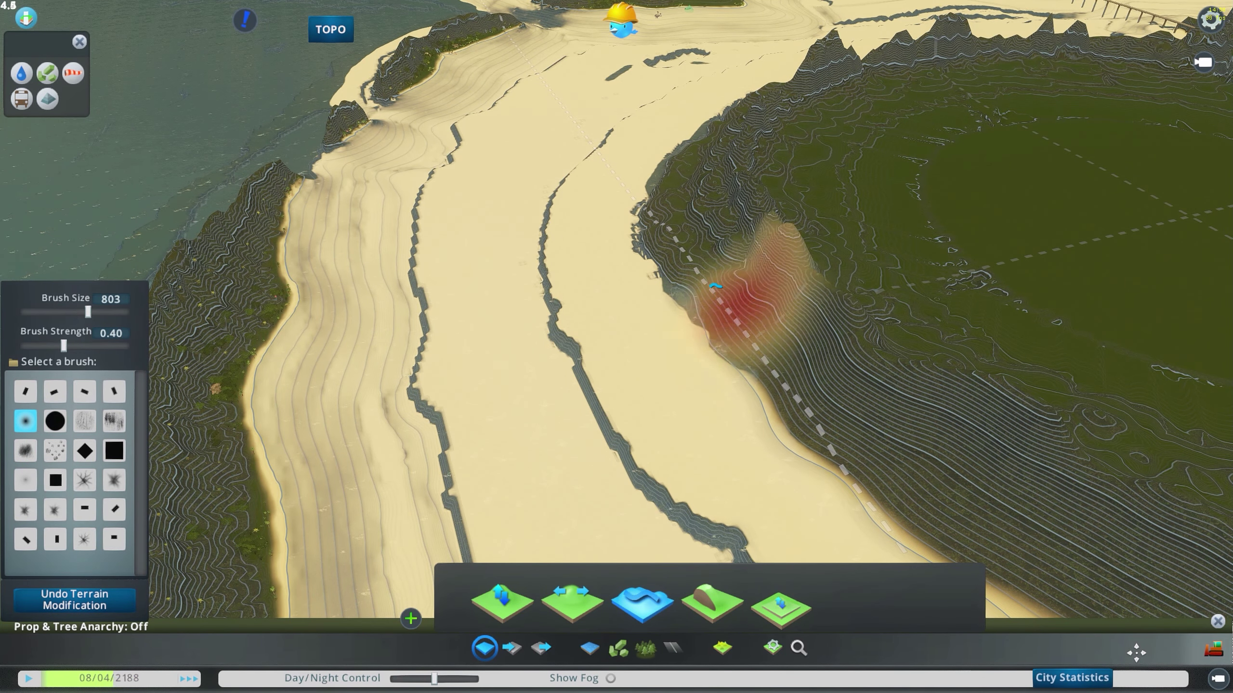
Continue softening the rim's outer slope along the shore toward the bridge, and raise the brush strength to 0.51.
middle_drag(685, 230, 720, 311)
middle_drag(706, 261, 628, 330)
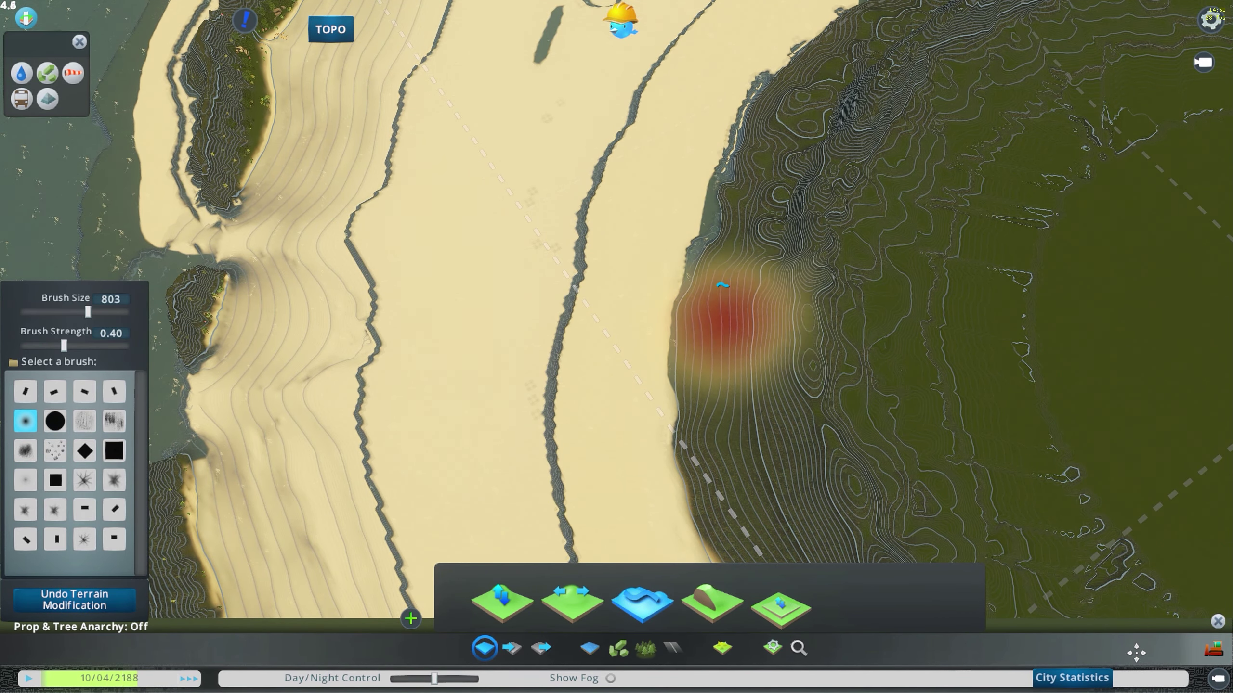
middle_drag(661, 369, 669, 401)
mouse_move(645, 313)
middle_down()
mouse_move(632, 325)
mouse_move(661, 399)
middle_up()
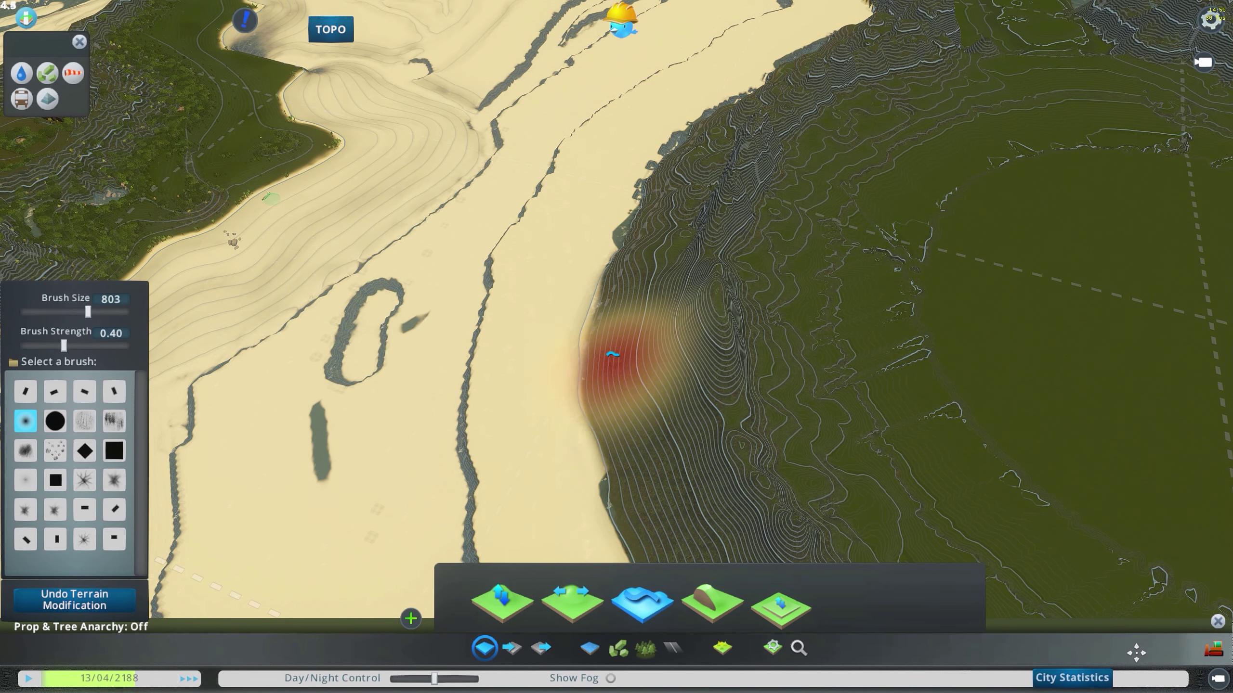
mouse_move(607, 378)
middle_down()
mouse_move(636, 423)
mouse_move(660, 408)
mouse_move(704, 272)
mouse_move(708, 299)
middle_up()
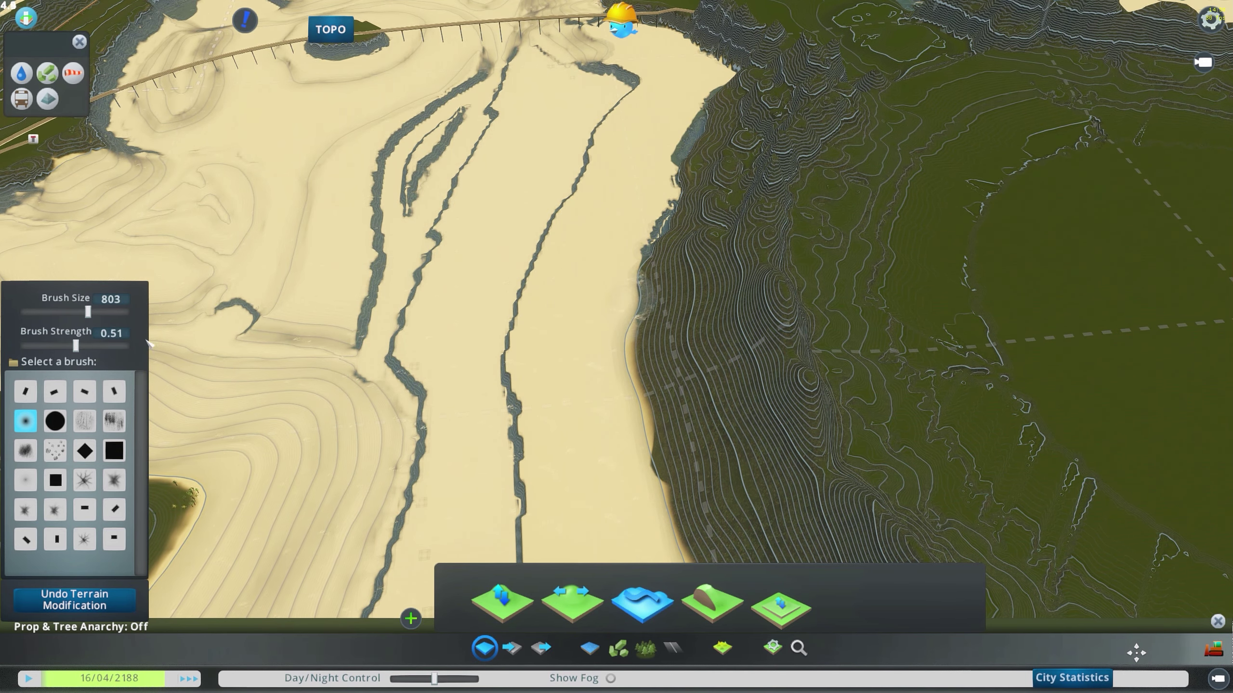
Inspect the softened mountain rim from the bridge end and, with the terrain tools closed, from the waterfall lake side.
middle_drag(382, 344, 721, 314)
mouse_move(704, 253)
middle_down()
mouse_move(731, 307)
mouse_move(703, 412)
middle_up()
middle_drag(674, 489, 614, 350)
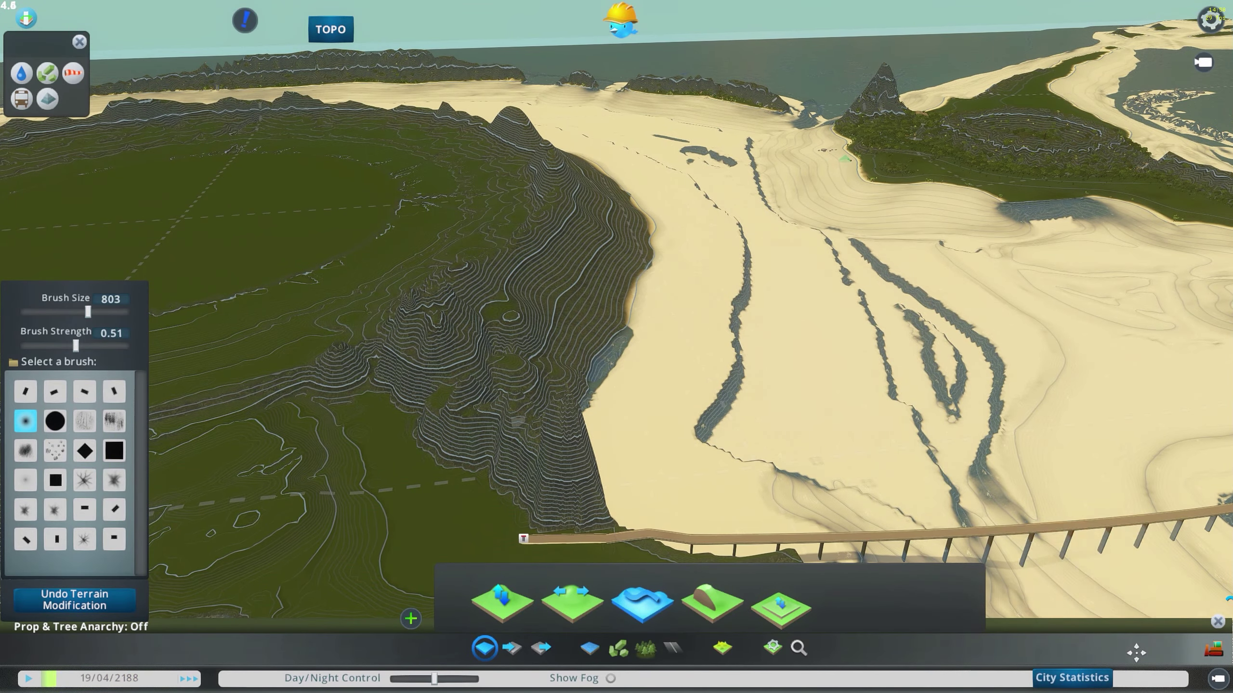
click(1218, 622)
middle_drag(882, 548, 556, 343)
scroll(556, 342, up, 5)
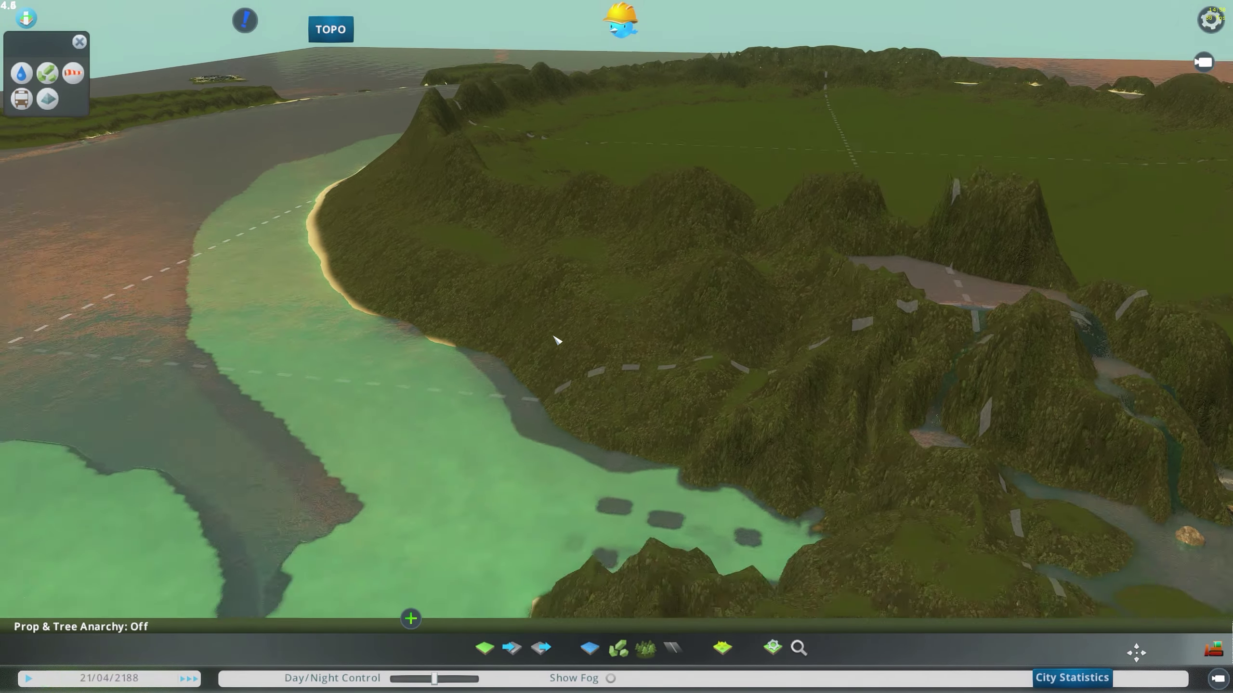
key(q)
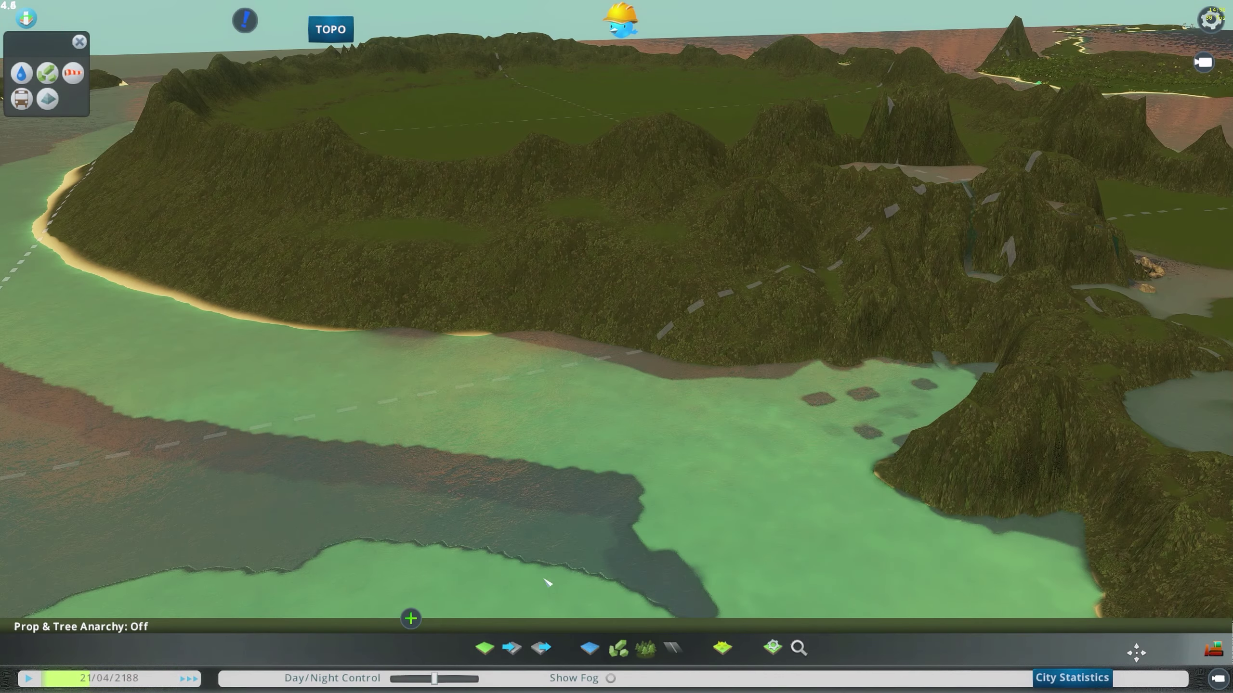
Reopen the terrain softening tool and soften the rim's broad seaward slope above the tile boundary at strength 0.51.
click(490, 654)
middle_drag(572, 303, 691, 308)
key(a)
mouse_move(707, 283)
mouse_down()
mouse_move(702, 302)
mouse_move(477, 358)
mouse_move(888, 355)
mouse_move(393, 424)
mouse_move(925, 391)
mouse_move(626, 413)
mouse_up()
key(a)
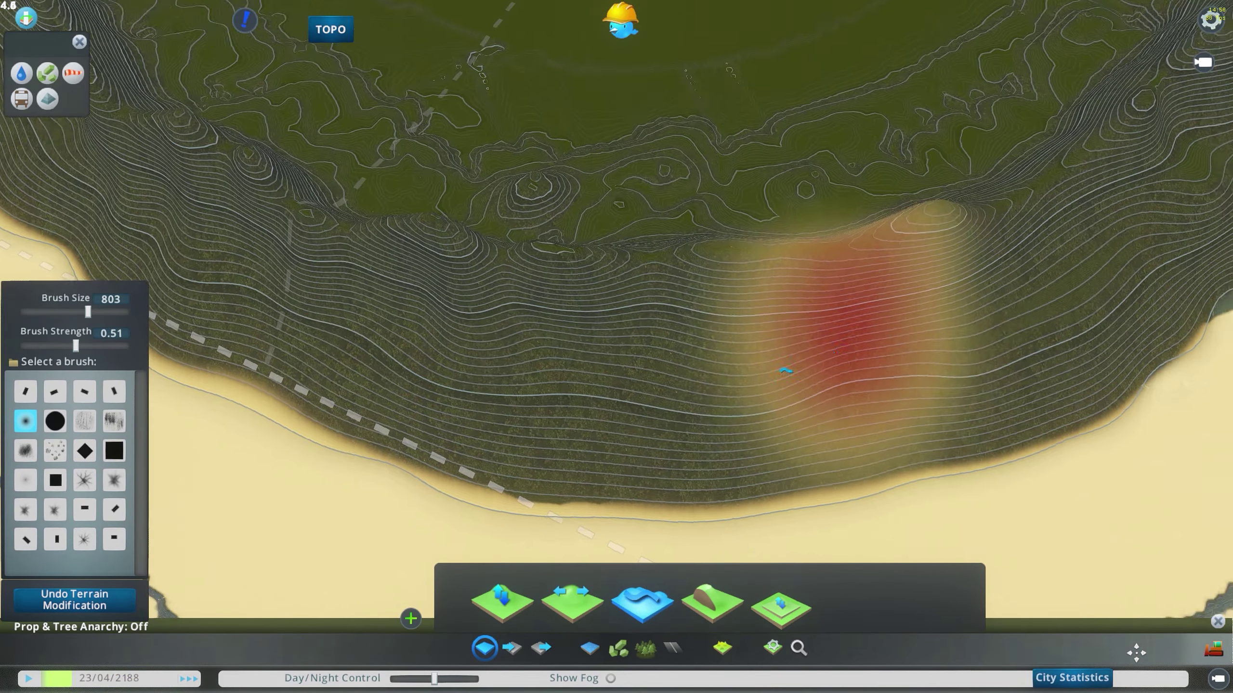
key(q)
key(a)
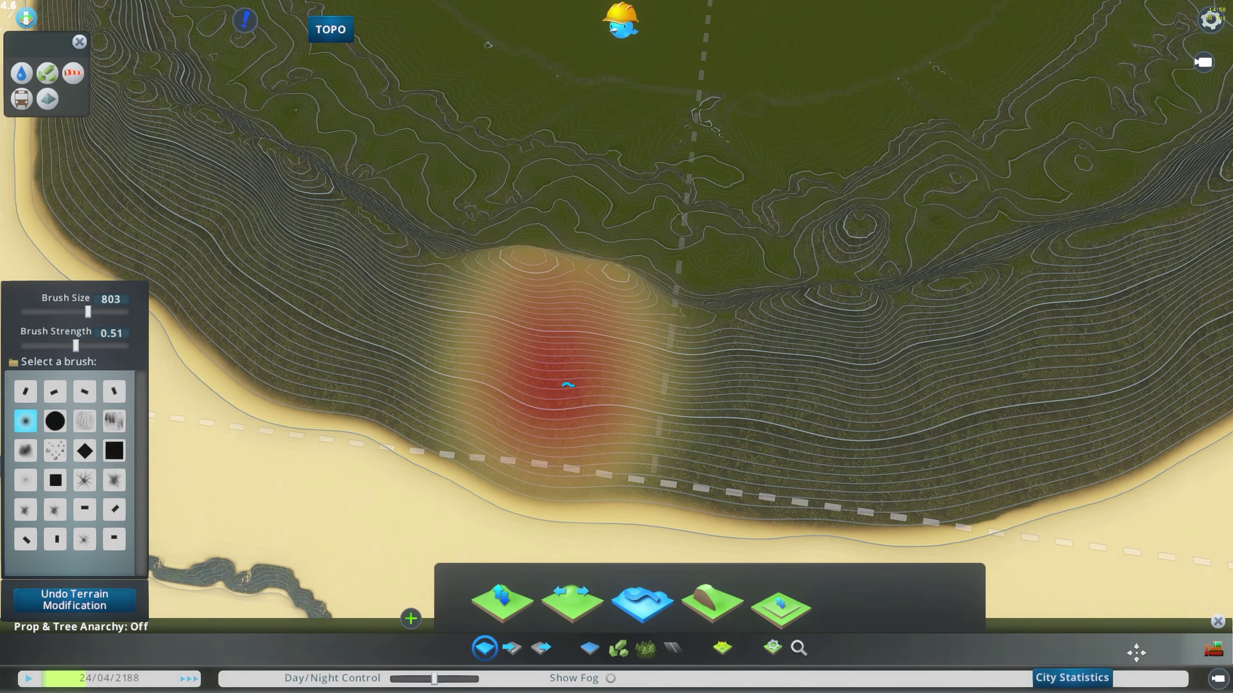
Soften the rim's outer slope around the curved shoreline up to where the dashed tile boundary crosses the slope.
middle_drag(698, 410, 613, 325)
key(w)
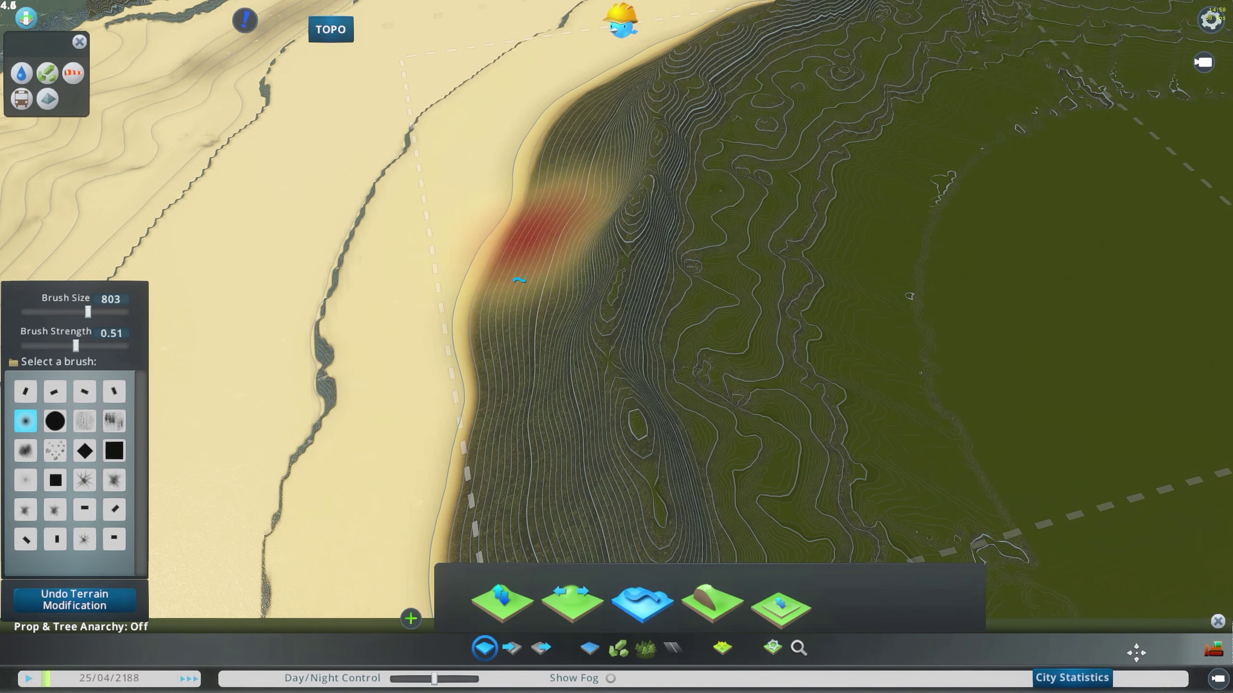
key(w)
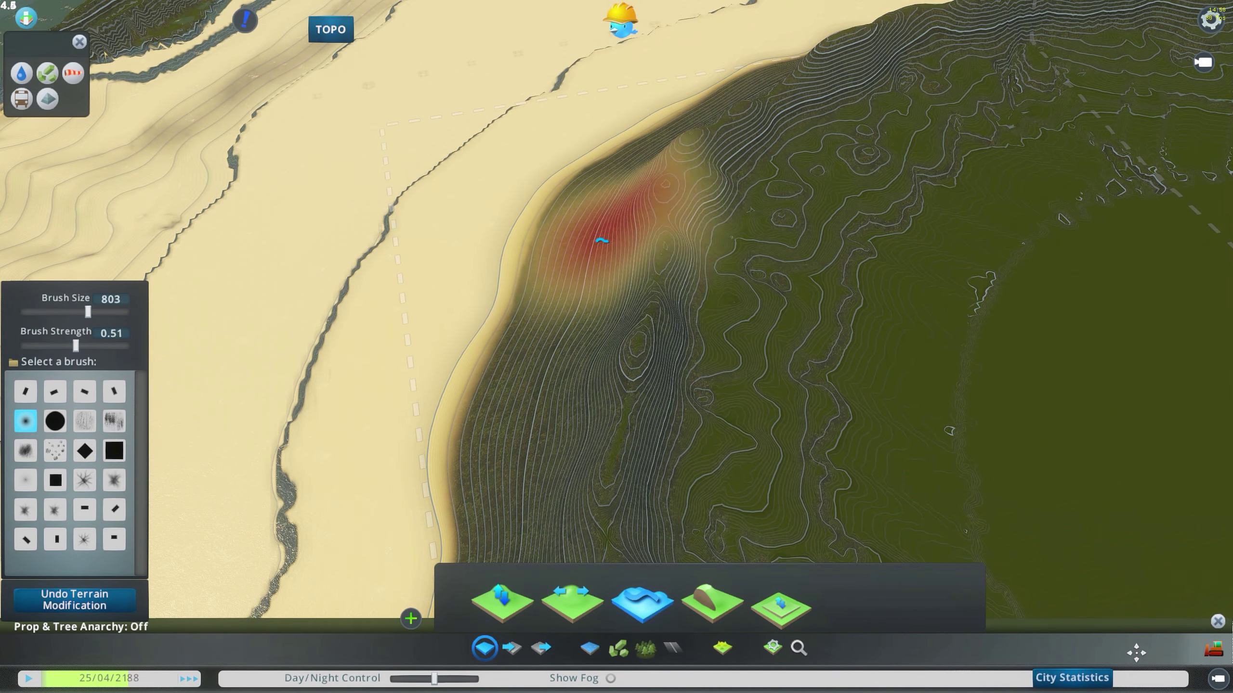
key(w)
middle_drag(602, 270, 613, 347)
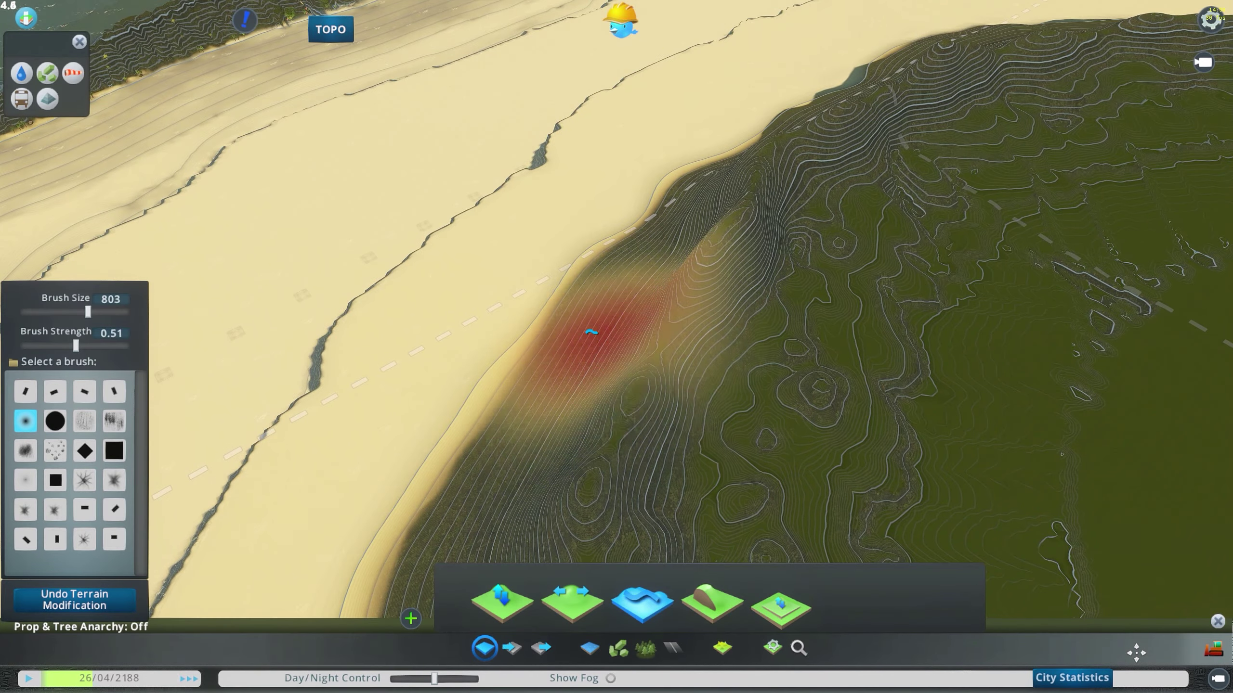
key(e)
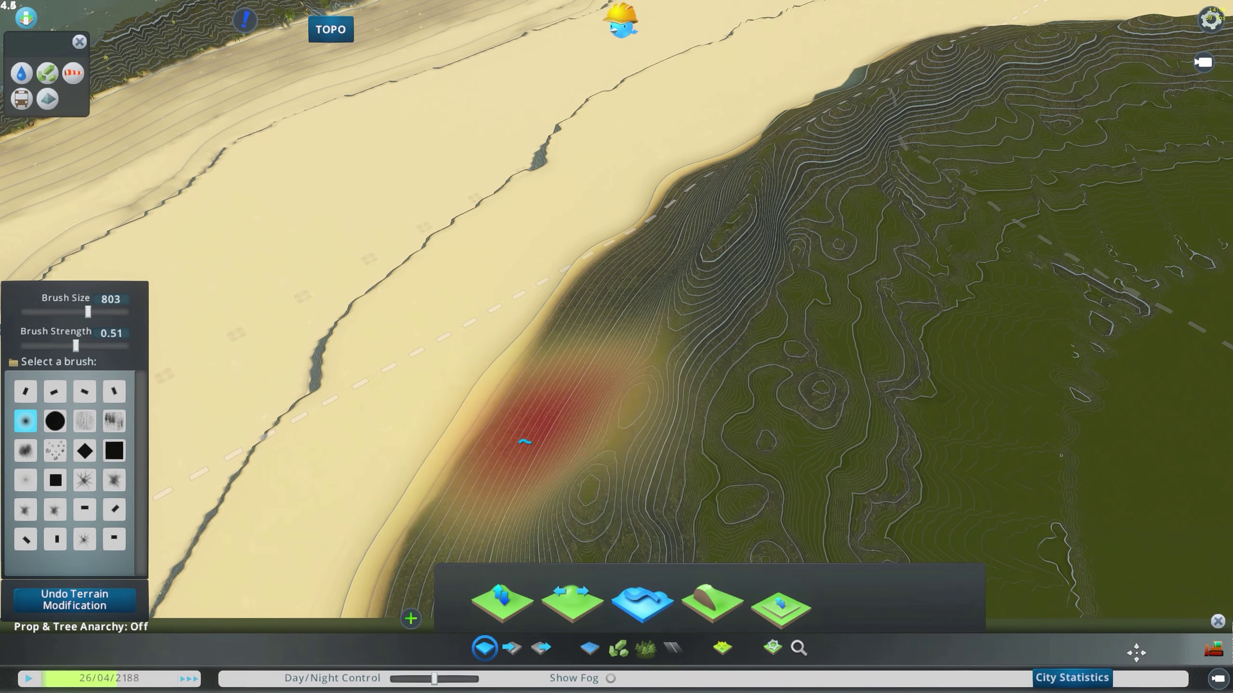
mouse_move(635, 323)
mouse_down()
mouse_move(637, 379)
mouse_move(655, 284)
mouse_move(629, 319)
mouse_move(568, 272)
mouse_up()
key(w)
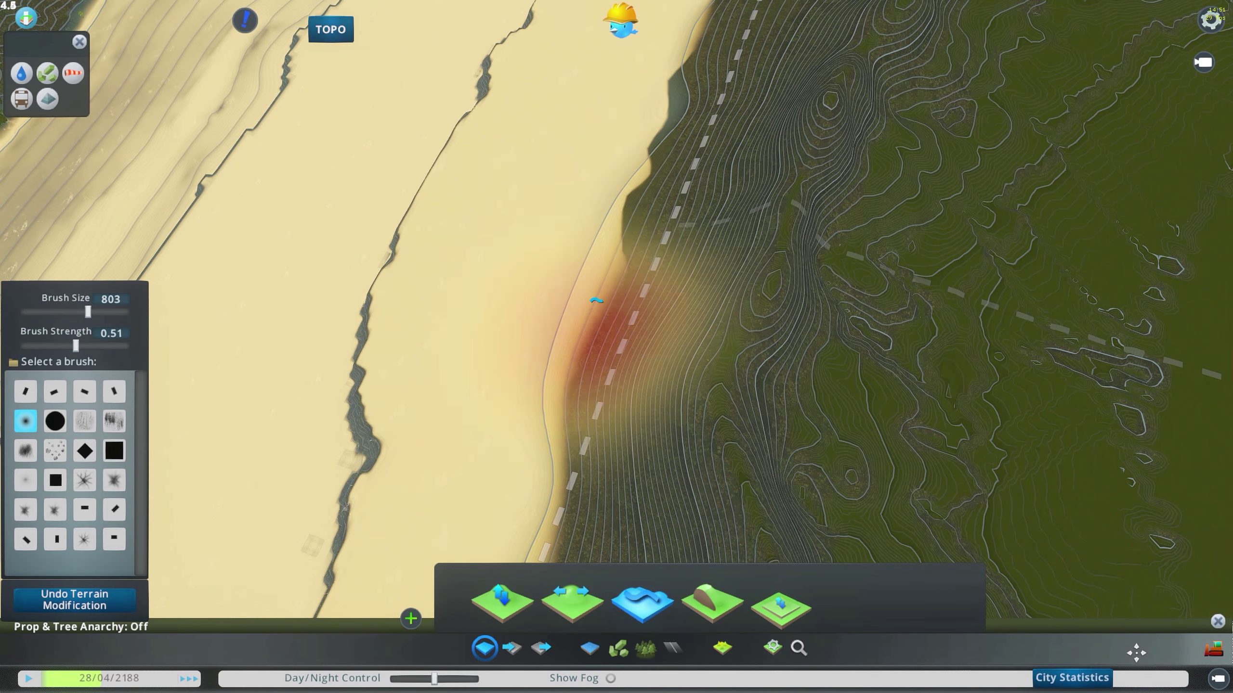
Even out the outer slope below the row of rim peaks past the dashed tile boundary with the size 803 softening brush.
mouse_move(596, 301)
middle_down()
mouse_move(618, 343)
mouse_move(655, 328)
middle_up()
mouse_move(655, 328)
mouse_down()
mouse_move(650, 377)
mouse_move(670, 317)
mouse_up()
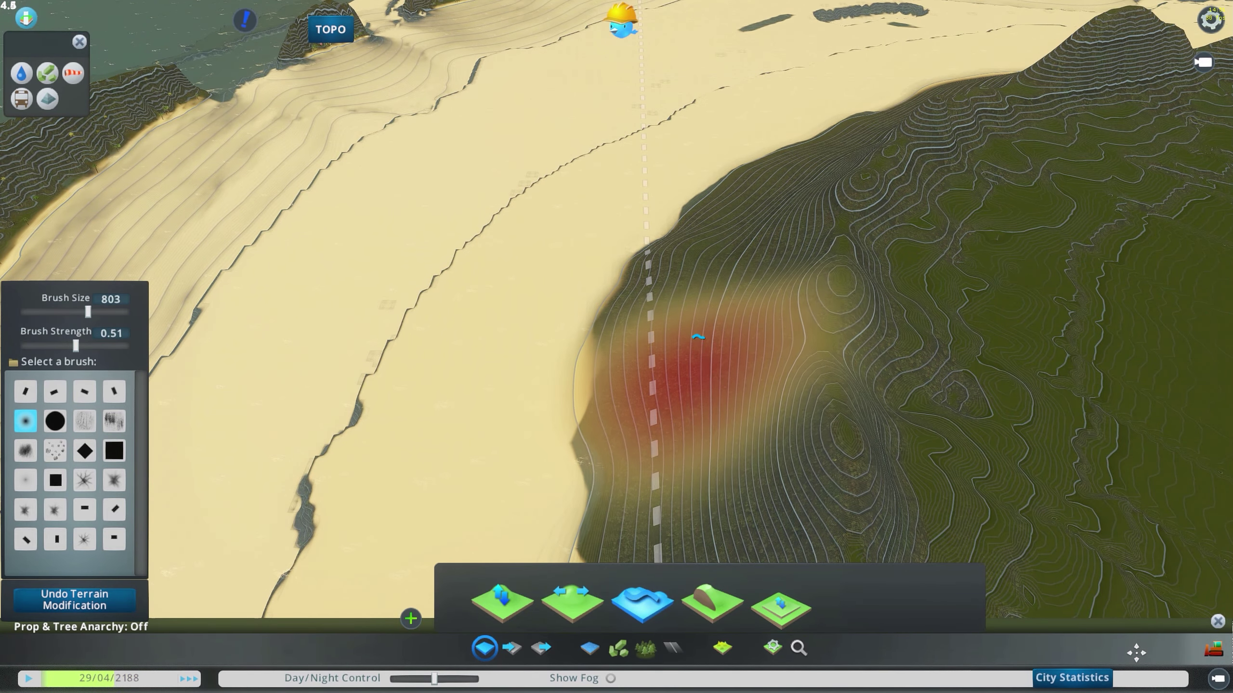
middle_drag(689, 344, 680, 341)
key(w)
drag(679, 342, 698, 373)
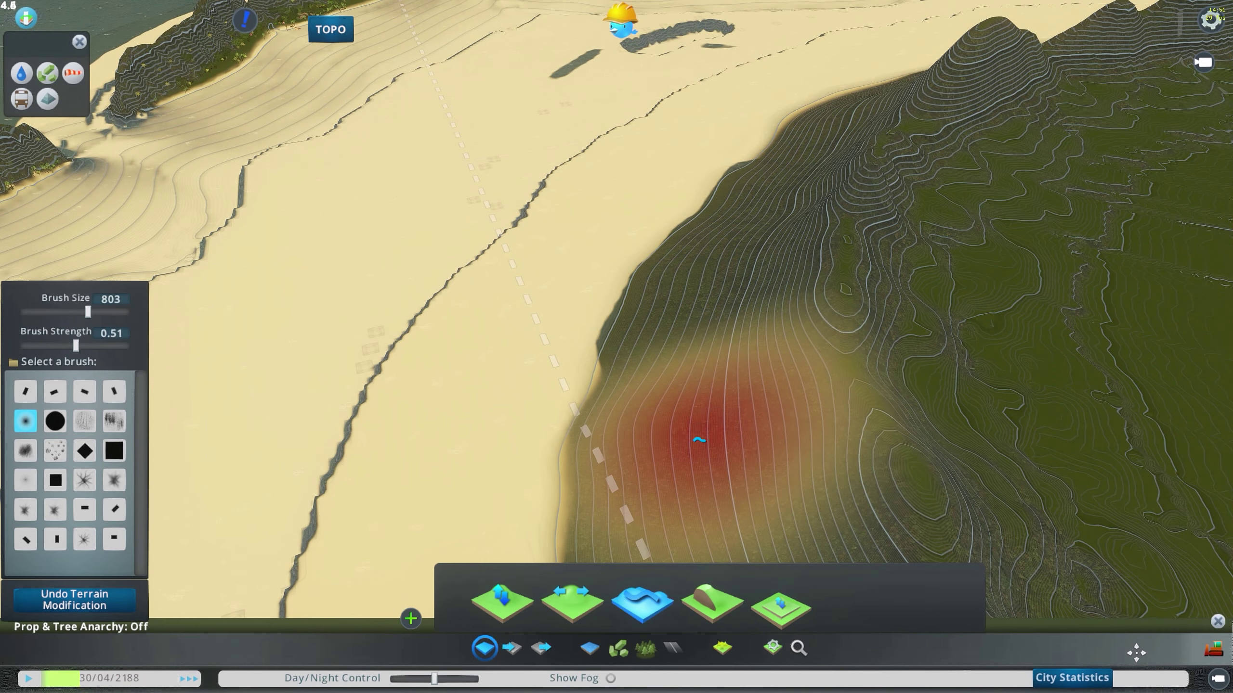
key(e)
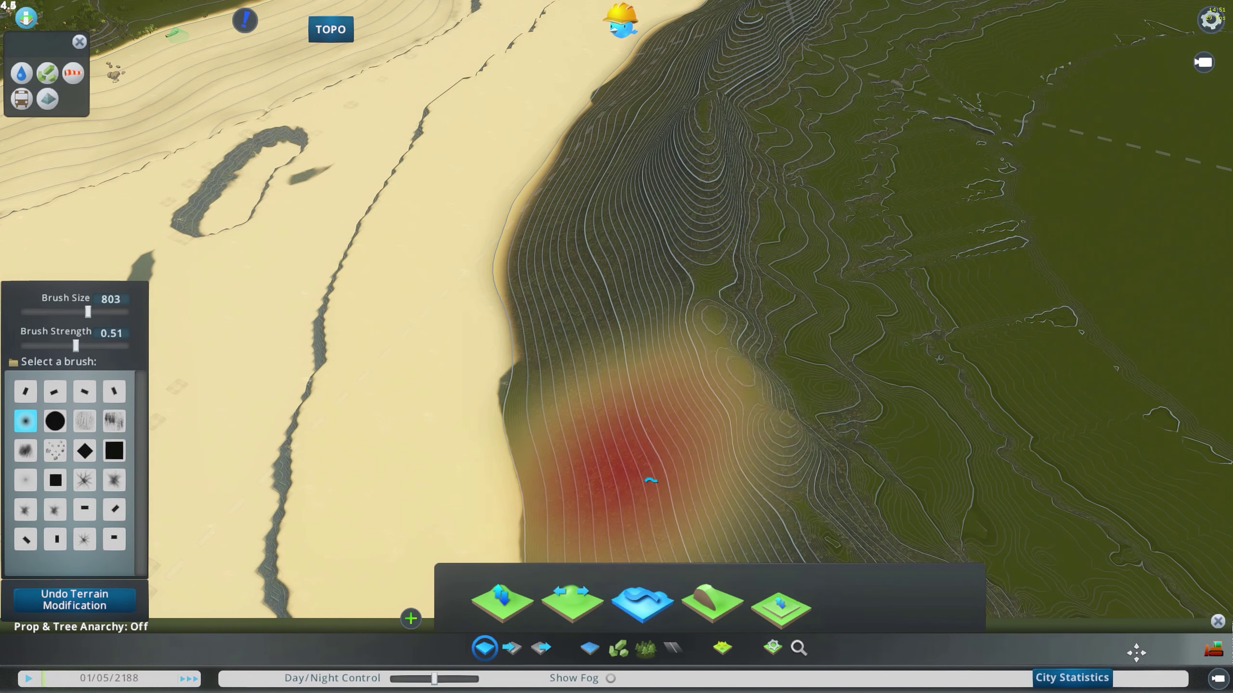
Soften the remaining outer slope and the lower side of the ridge as far as the cluster of peaks near the bridge.
key(w)
drag(611, 225, 676, 190)
drag(546, 330, 632, 269)
key(q)
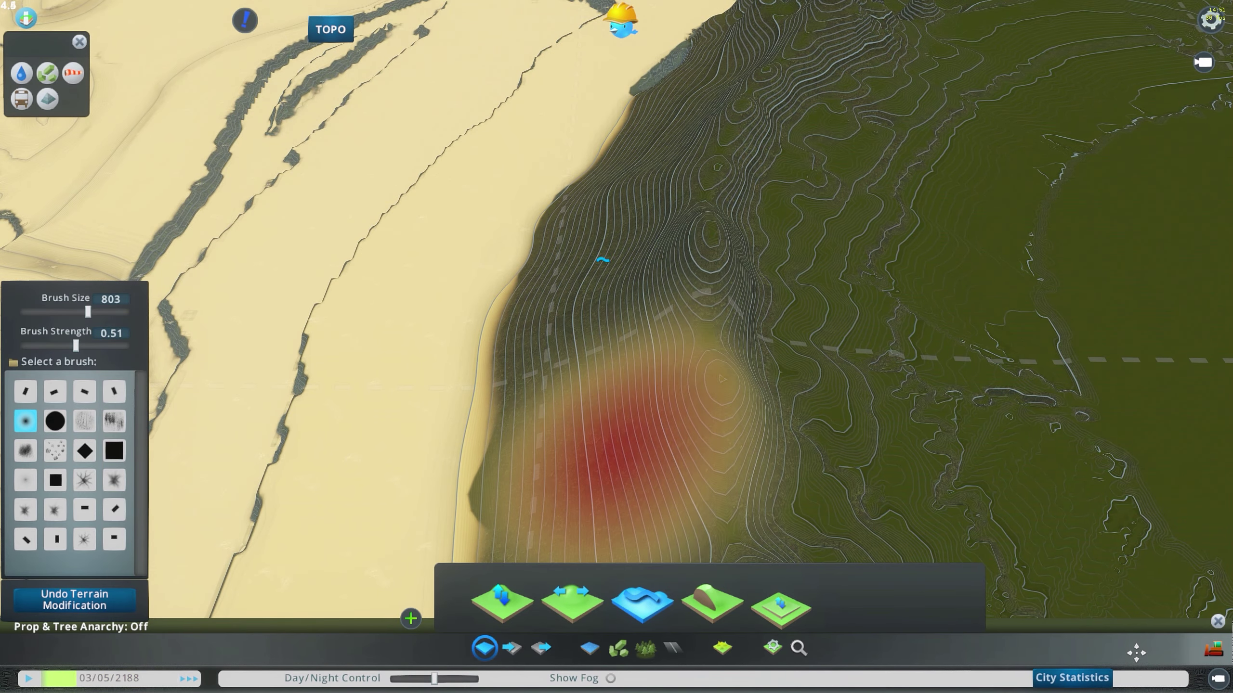
key(w)
middle_drag(612, 233, 689, 263)
mouse_move(605, 292)
mouse_down()
mouse_move(578, 449)
mouse_move(619, 242)
mouse_move(662, 391)
mouse_up()
key(s)
middle_drag(605, 329, 641, 220)
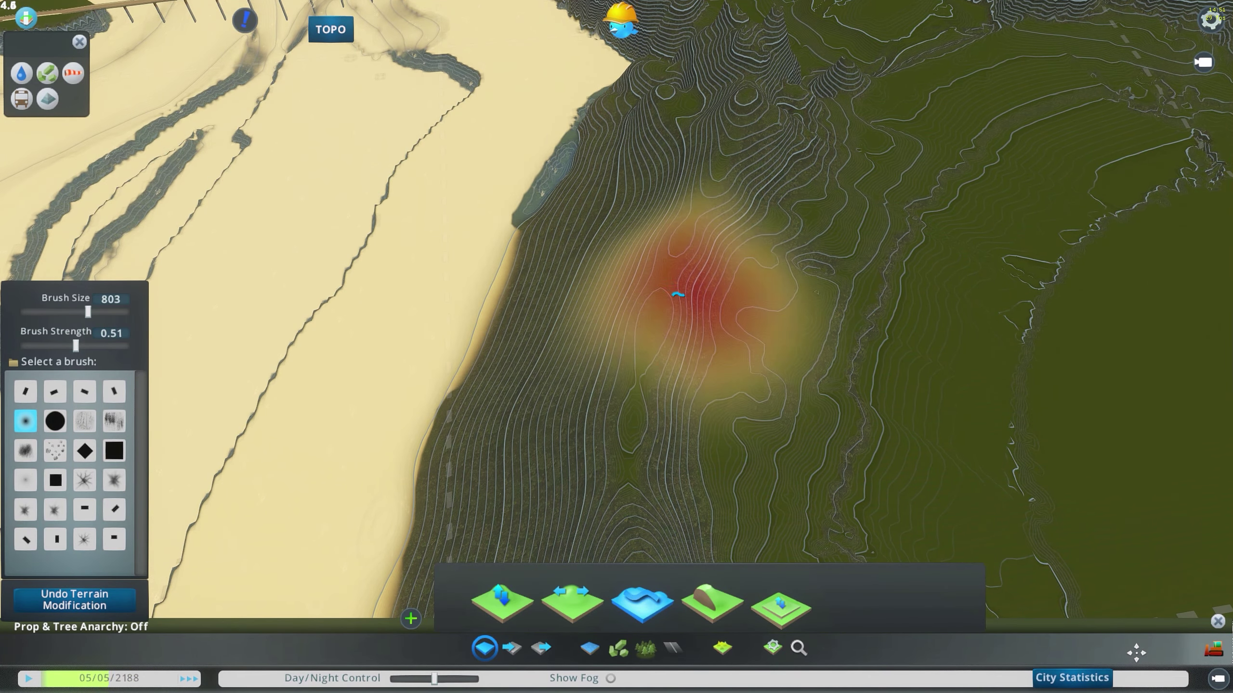
Close the terrain tools and examine the smoothed crater rim from overhead, from the sea and close up along its crest.
scroll(698, 294, down, 5)
mouse_move(699, 294)
middle_down()
mouse_move(663, 336)
mouse_move(666, 402)
middle_up()
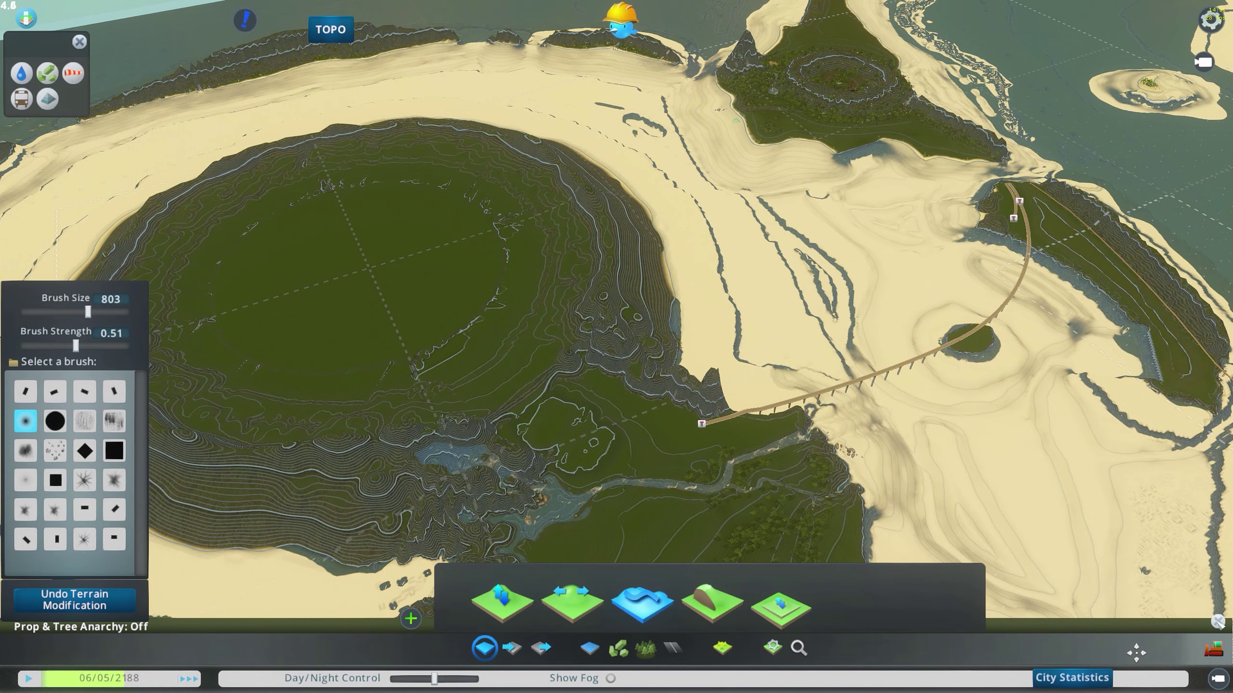
key(Escape)
middle_drag(616, 347, 577, 267)
key(a)
middle_drag(617, 347, 674, 347)
key(a)
scroll(617, 346, up, 4)
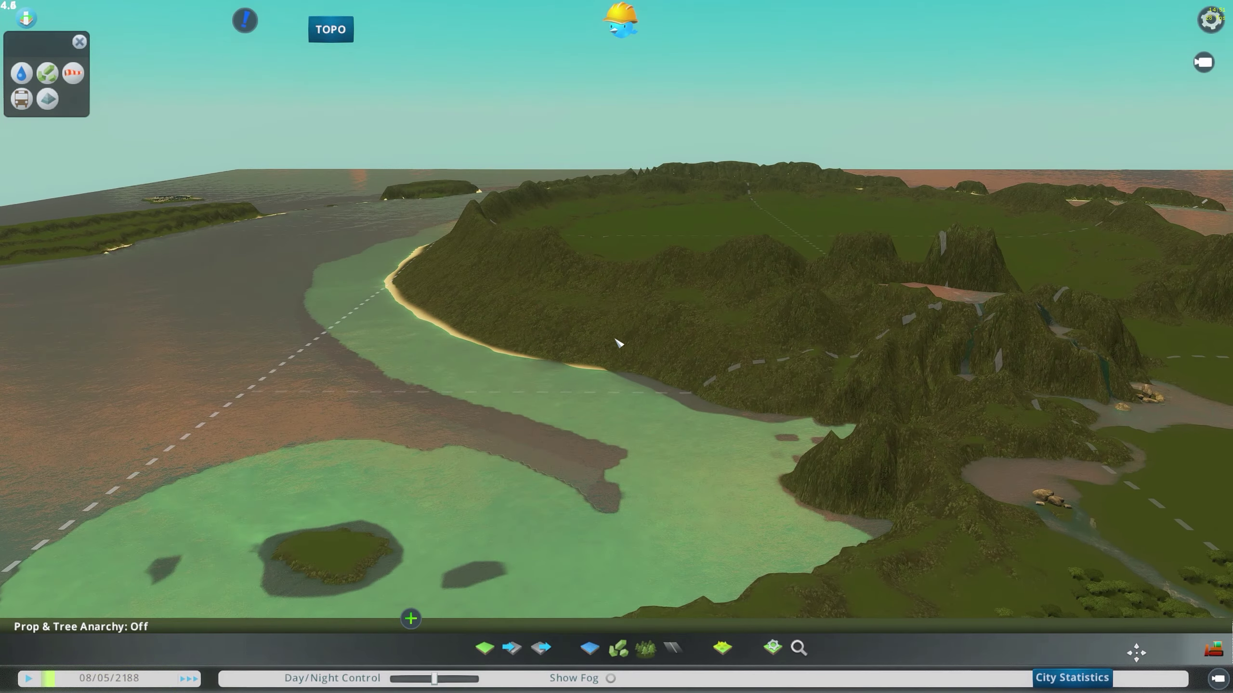
scroll(616, 340, up, 3)
middle_drag(641, 308, 578, 262)
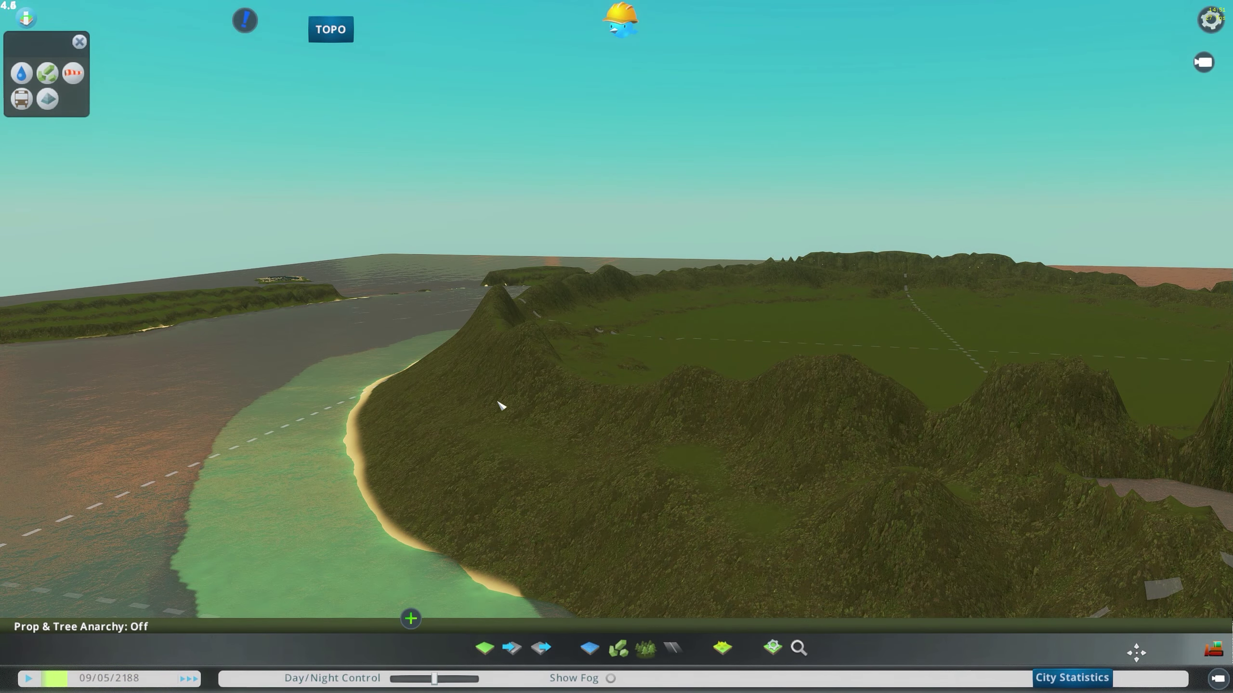
middle_drag(526, 391, 432, 486)
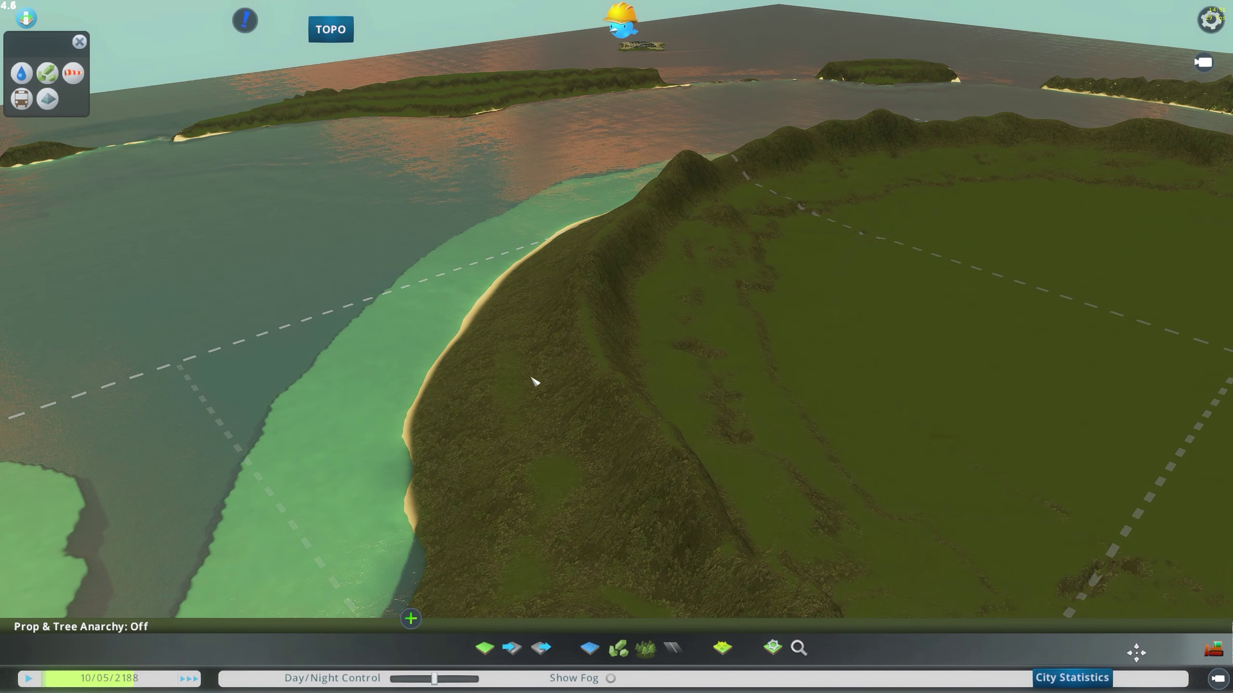
middle_drag(540, 373, 796, 344)
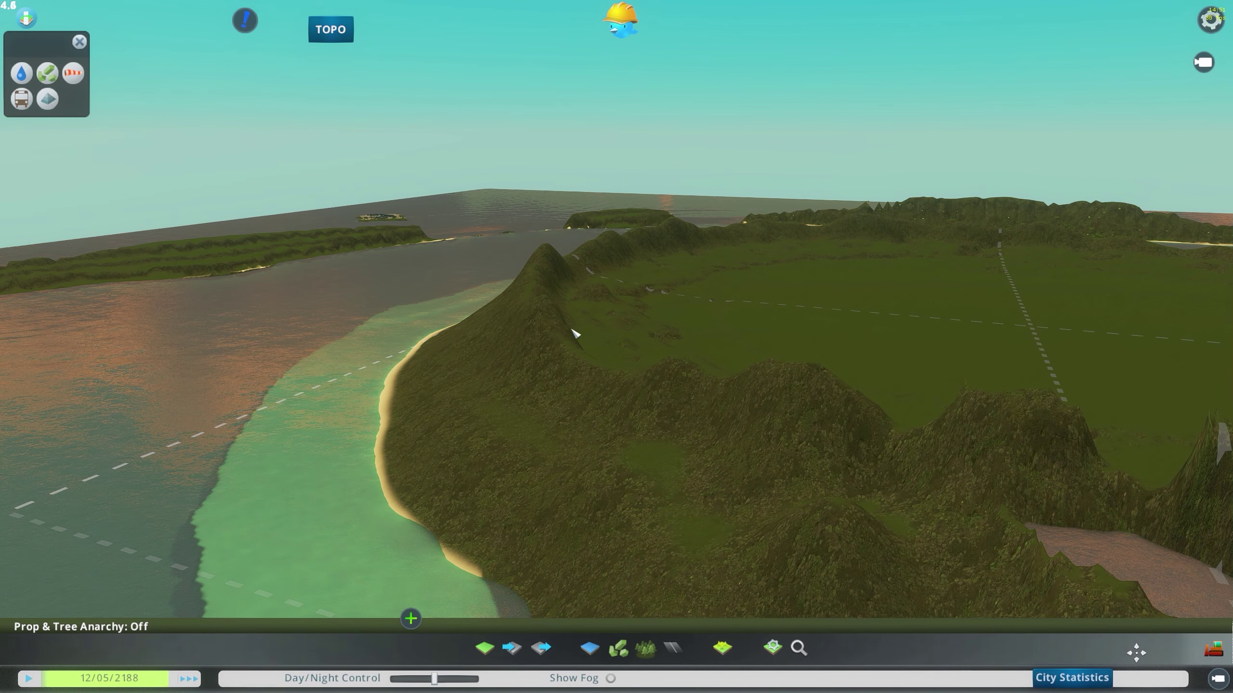
middle_drag(574, 333, 616, 352)
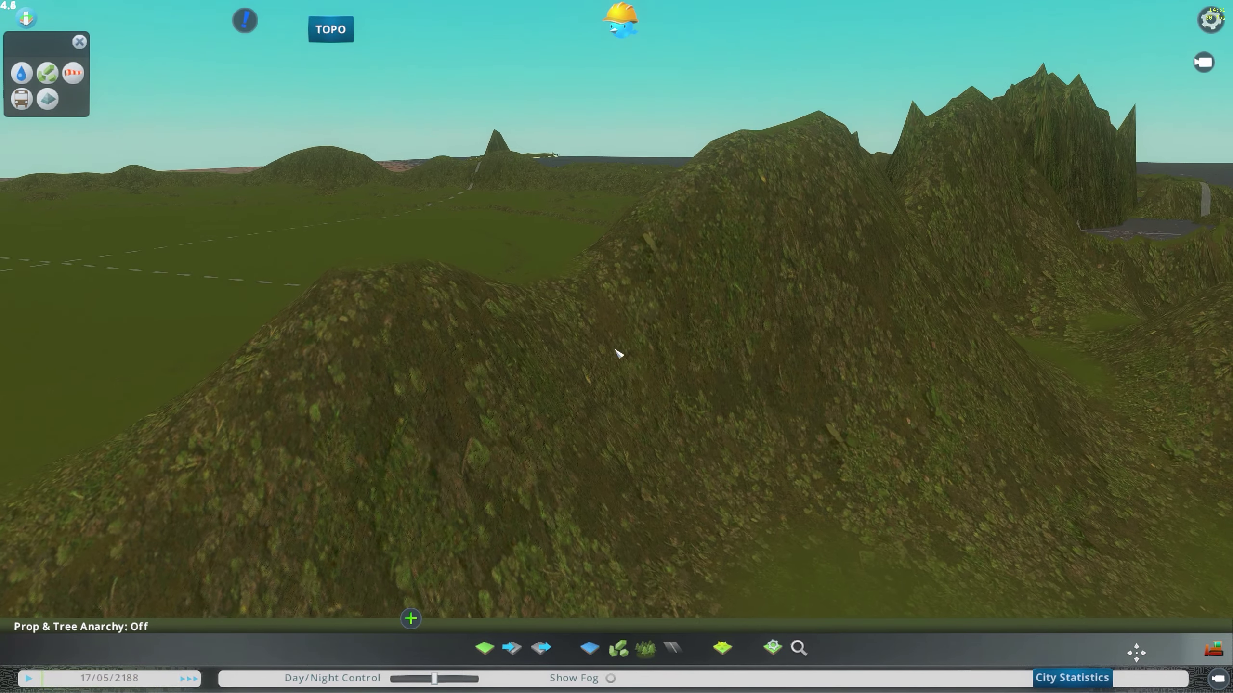
Reopen the terrain softening tool at the rim's crest and set up the soft round brush with a size of 95.
click(491, 655)
mouse_move(647, 432)
middle_down()
mouse_move(638, 505)
mouse_move(611, 522)
mouse_move(573, 505)
middle_up()
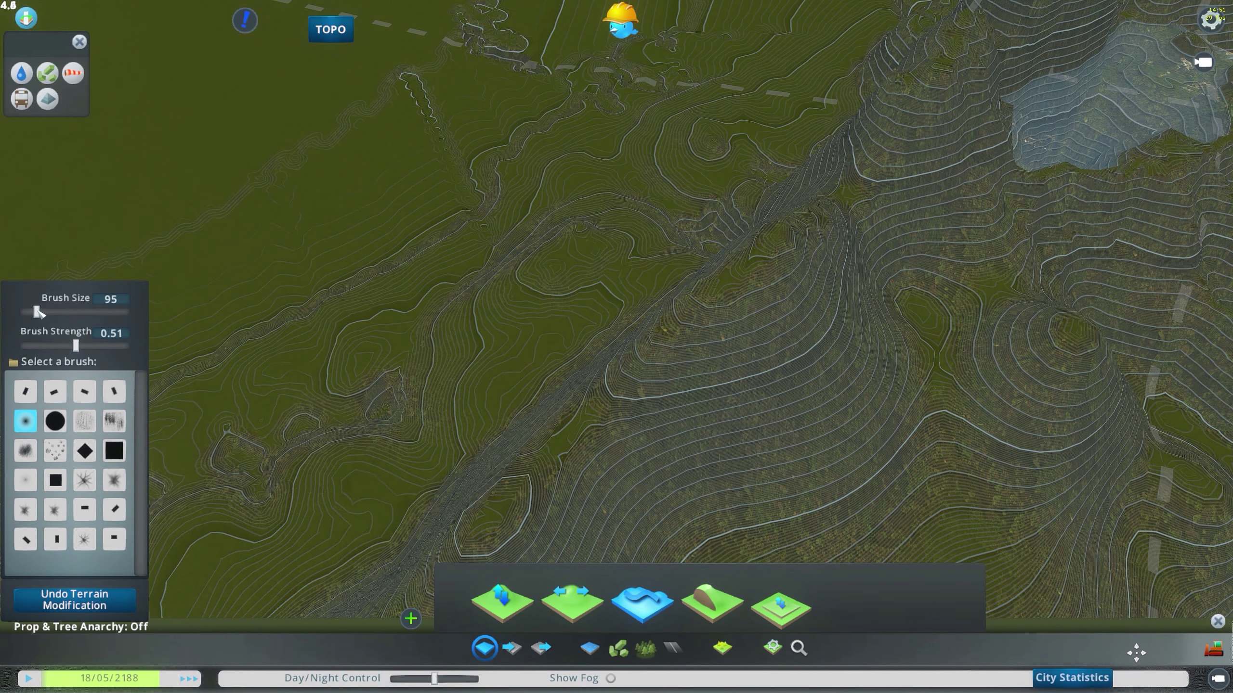
key(s)
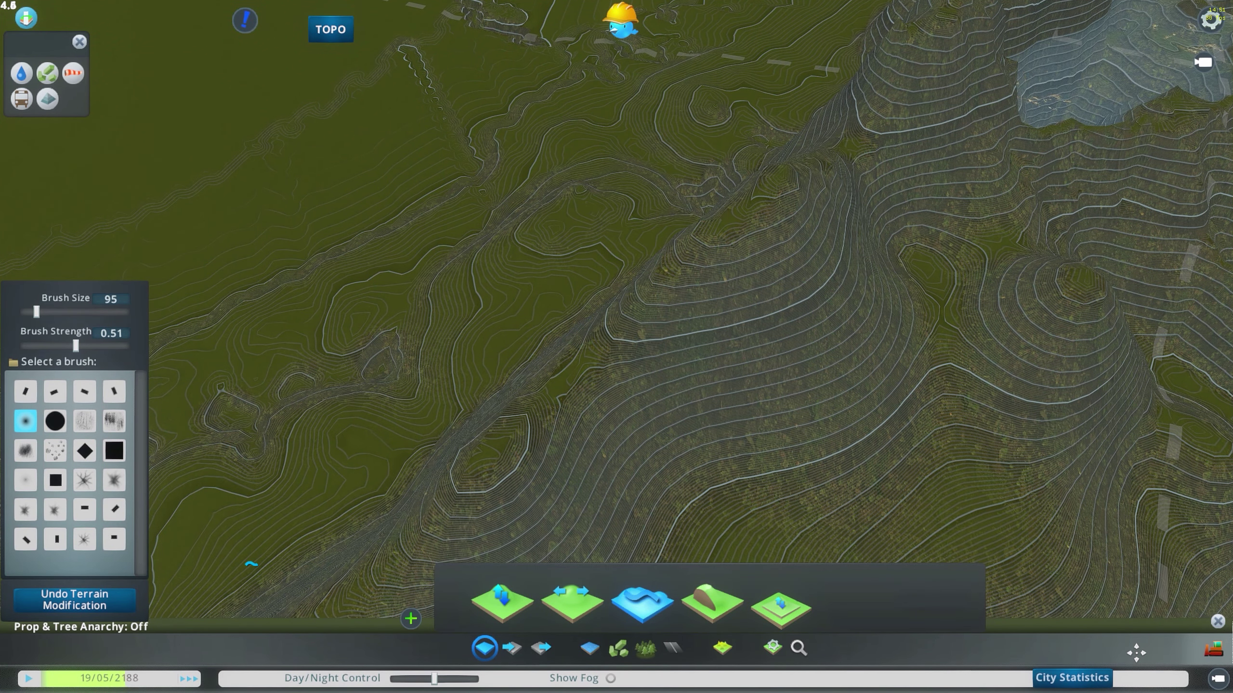
click(52, 426)
key(s)
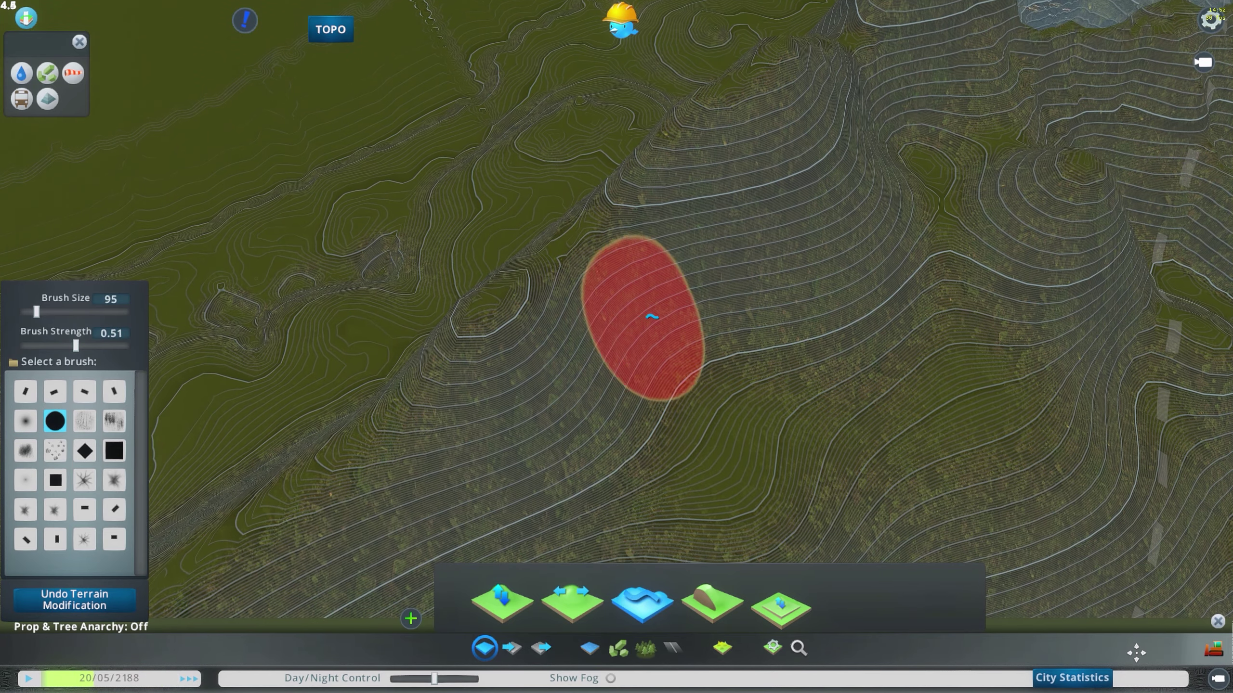
key(a)
click(21, 416)
Switch to the level terrain tool with the soft round size 95 brush and sample a target height of 440.13 near the crest.
key(d)
key(w)
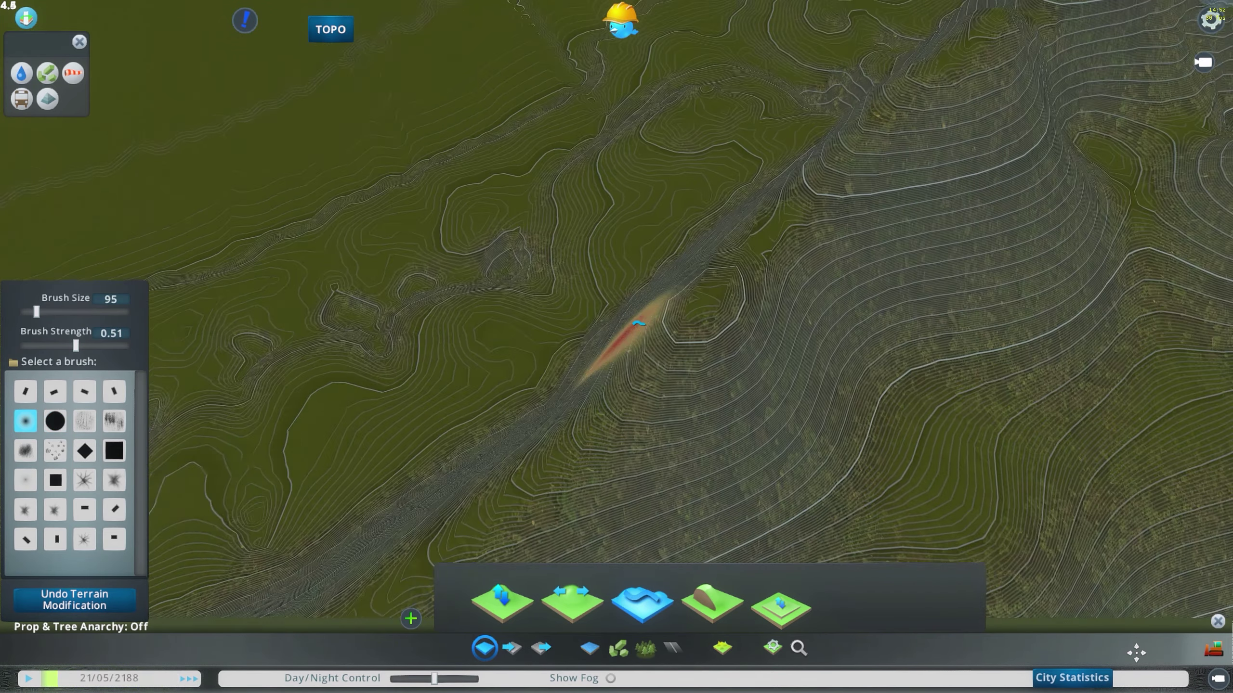
key(s)
key(s)
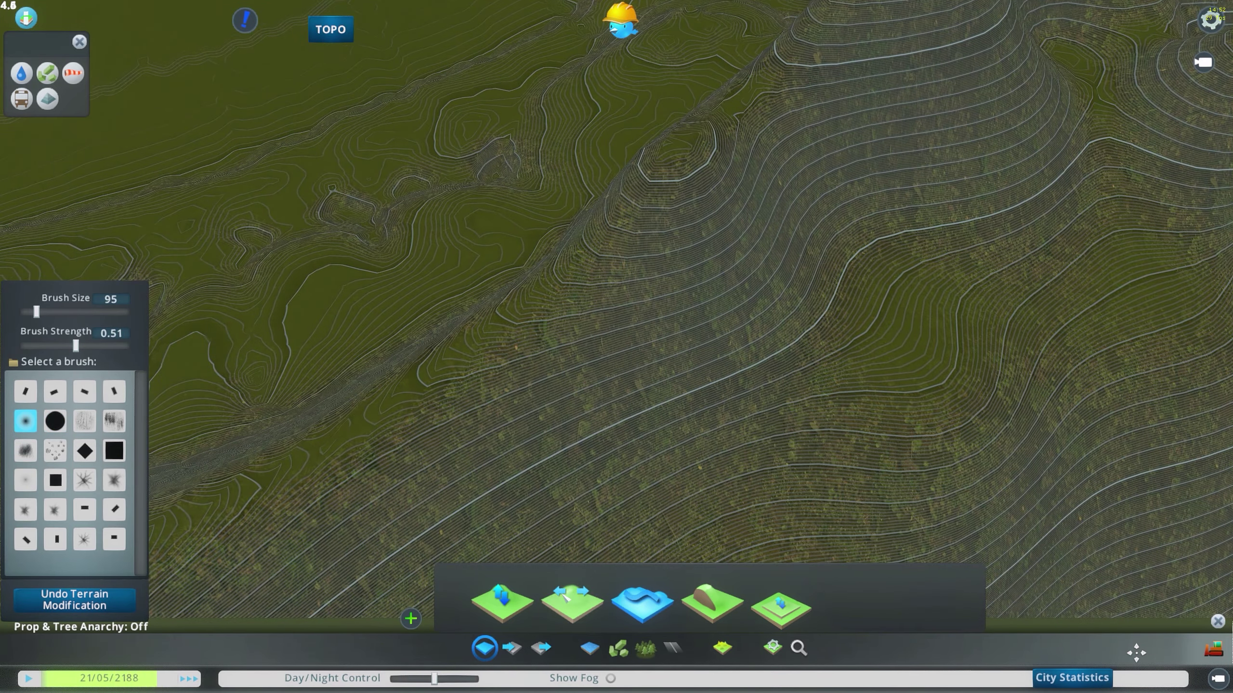
click(561, 596)
middle_drag(729, 432, 624, 345)
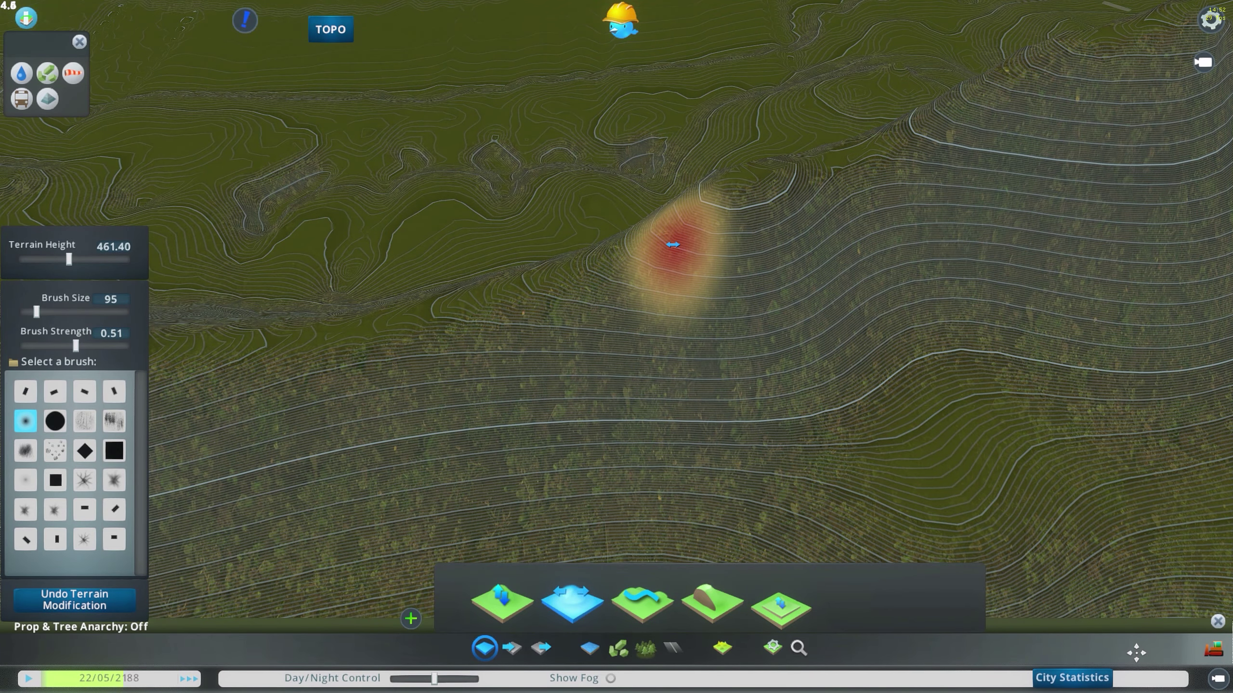
right_click(703, 224)
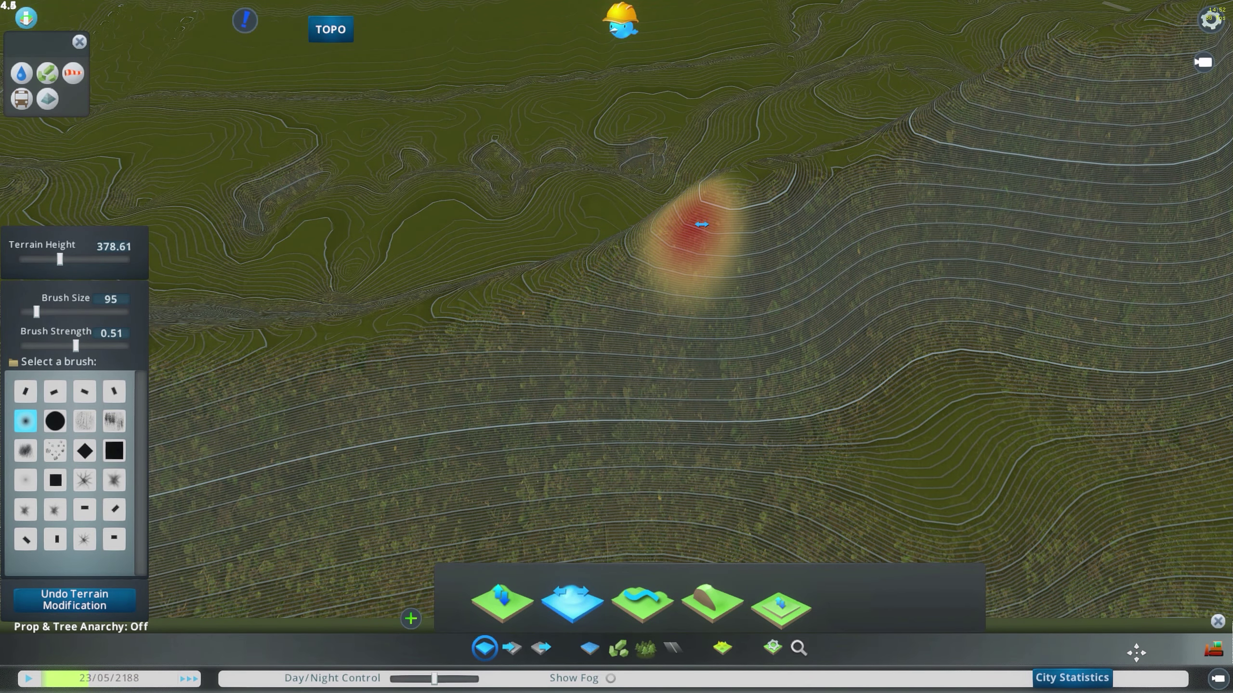
right_click(728, 211)
middle_drag(776, 190, 845, 155)
middle_drag(631, 291, 615, 349)
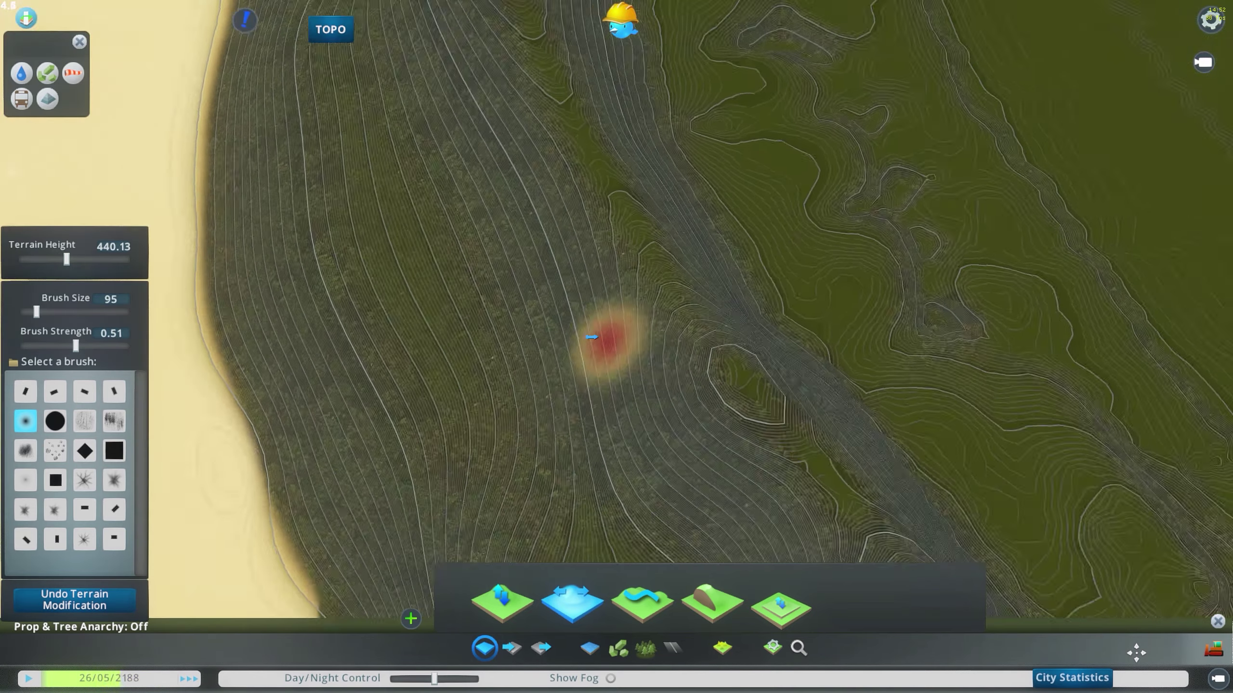
Lower the brush strength to 0.31 and level the dip in the rim's crest between two neighbouring peaks.
scroll(592, 337, down, 5)
middle_drag(595, 421, 718, 360)
middle_drag(590, 346, 611, 361)
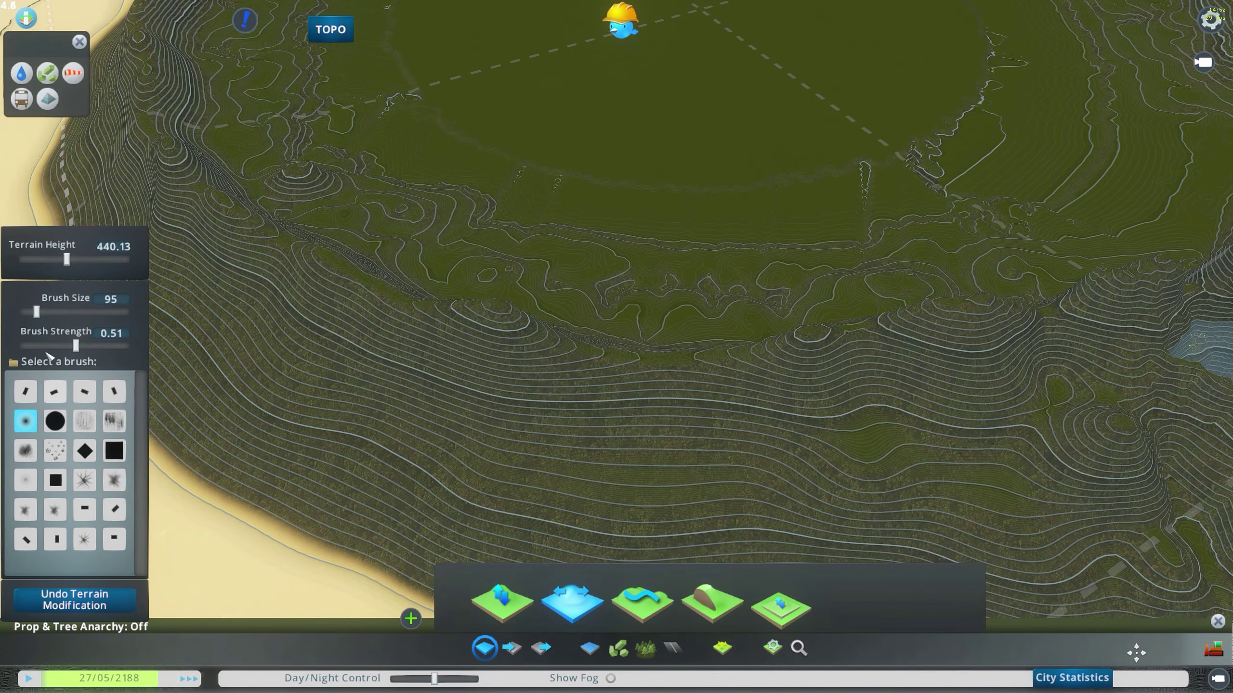
middle_drag(384, 348, 472, 358)
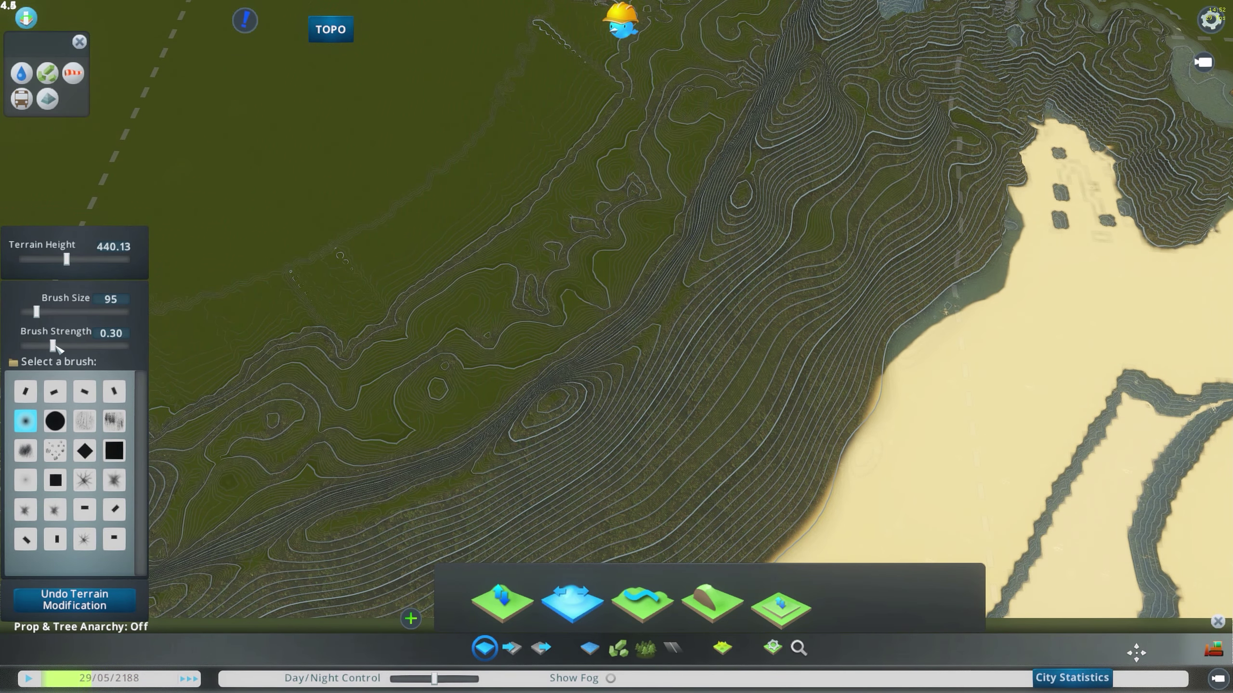
mouse_move(350, 387)
middle_down()
mouse_move(451, 396)
mouse_move(669, 270)
middle_up()
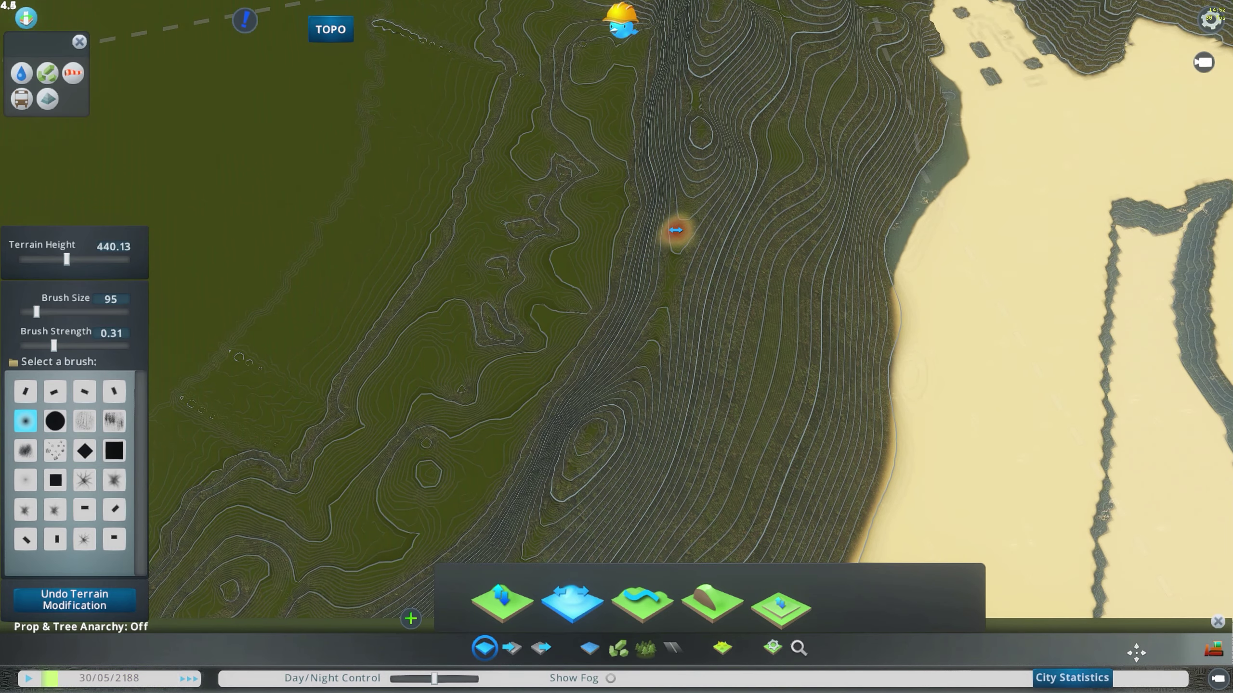
drag(673, 246, 619, 394)
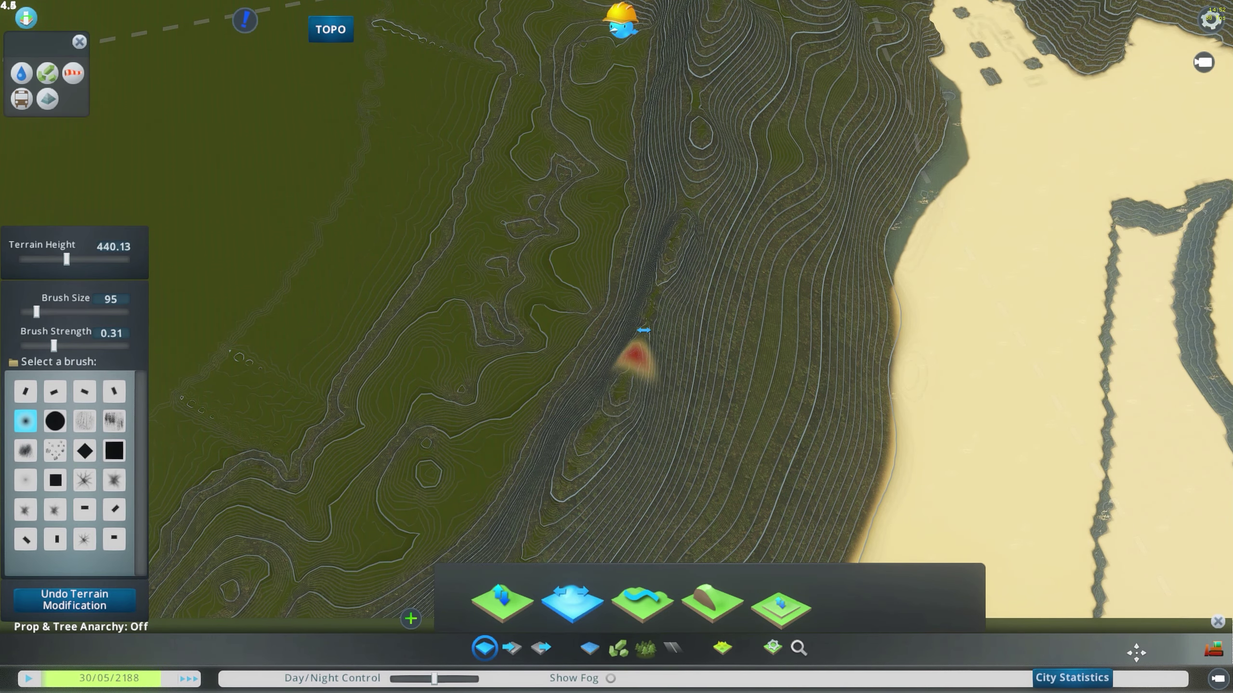
Enlarge the leveling brush to size 139 and fill the gaps between the next small peaks along the crest.
middle_drag(756, 325, 427, 233)
middle_drag(616, 310, 624, 351)
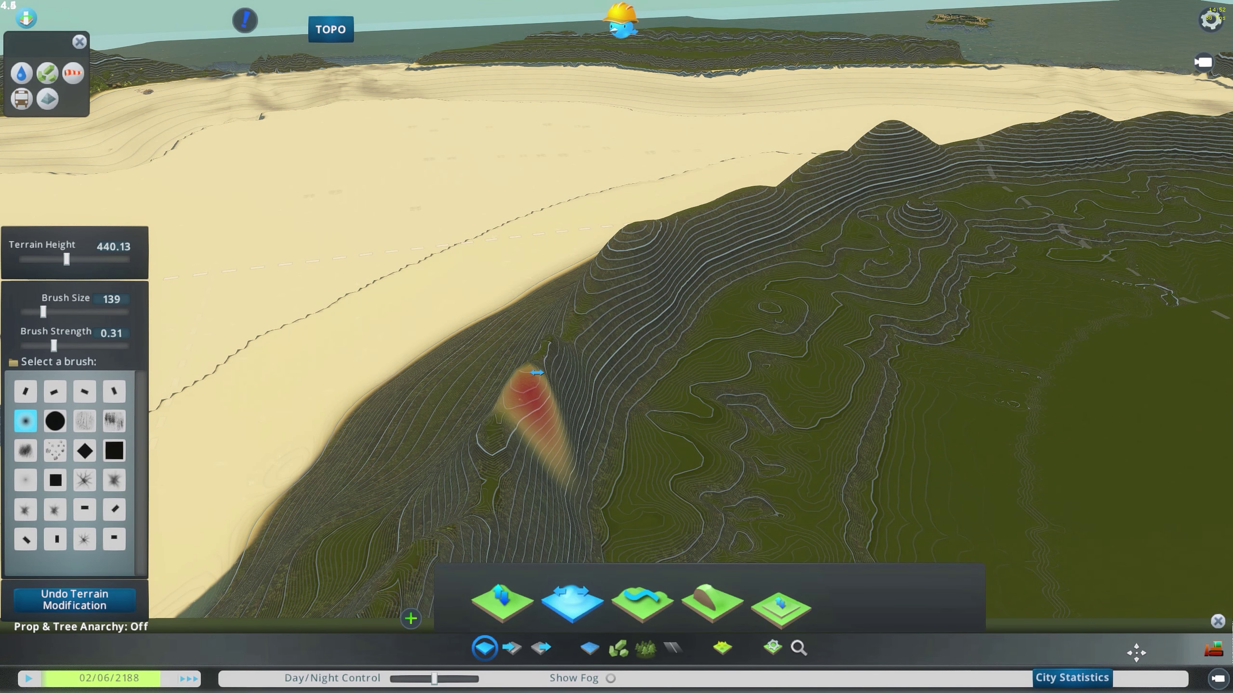
drag(538, 365, 533, 356)
middle_drag(549, 369, 605, 445)
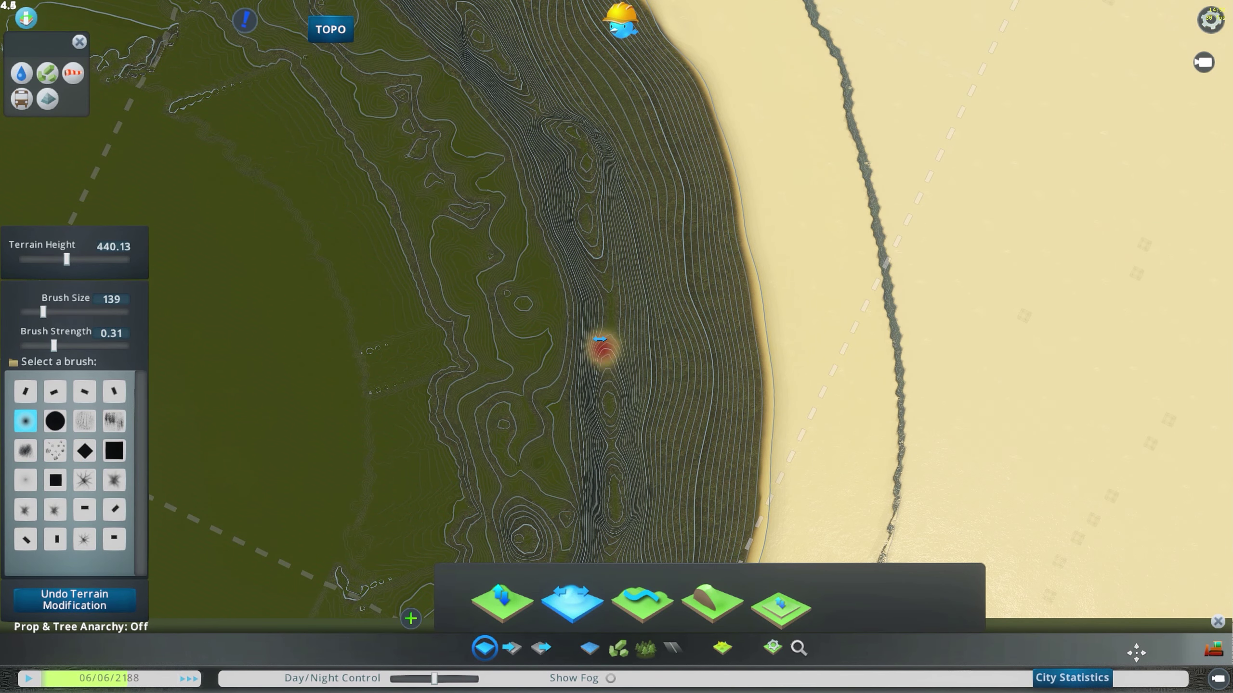
middle_drag(595, 275, 478, 265)
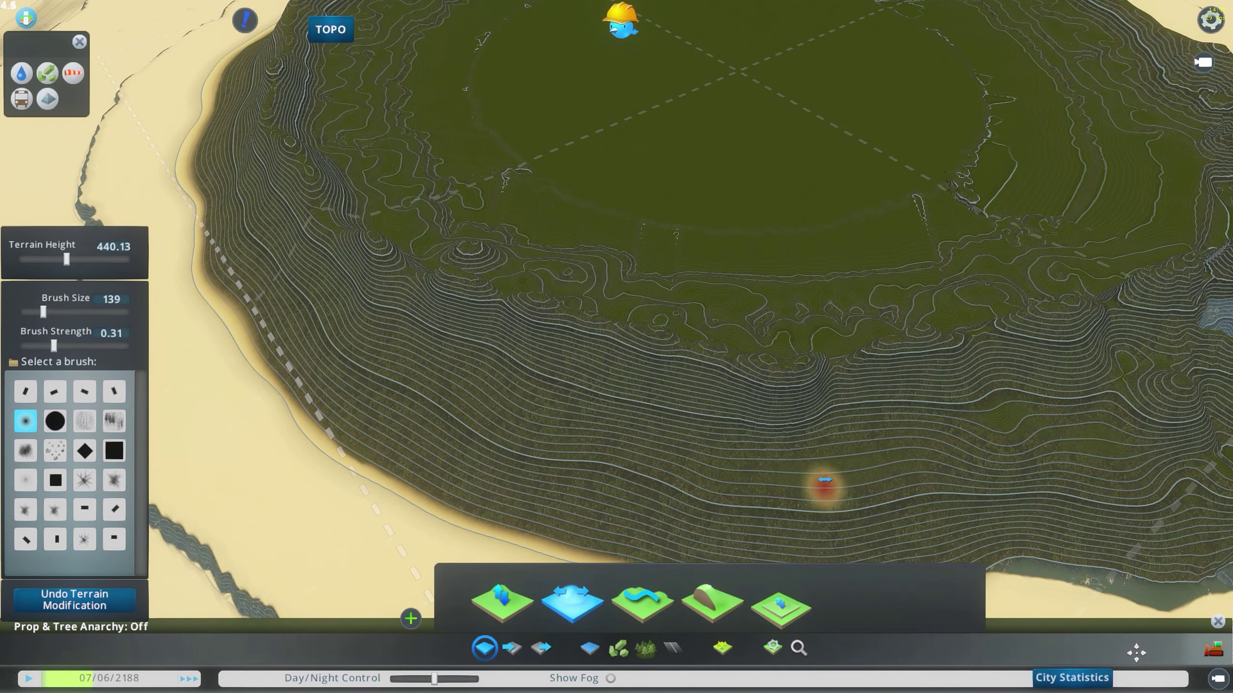
middle_drag(827, 468, 633, 340)
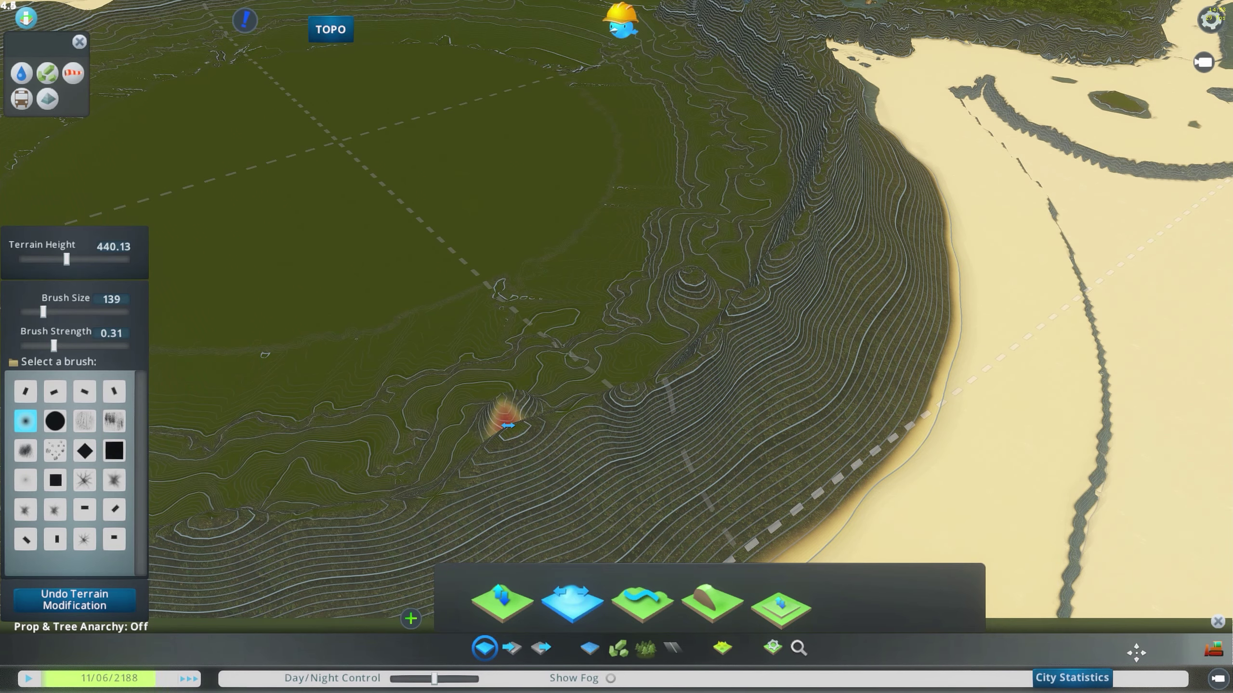
Level the saddles along the crest's chain of small peaks with the size 139 brush at height 440.13.
middle_drag(508, 425, 539, 256)
middle_drag(531, 210, 591, 405)
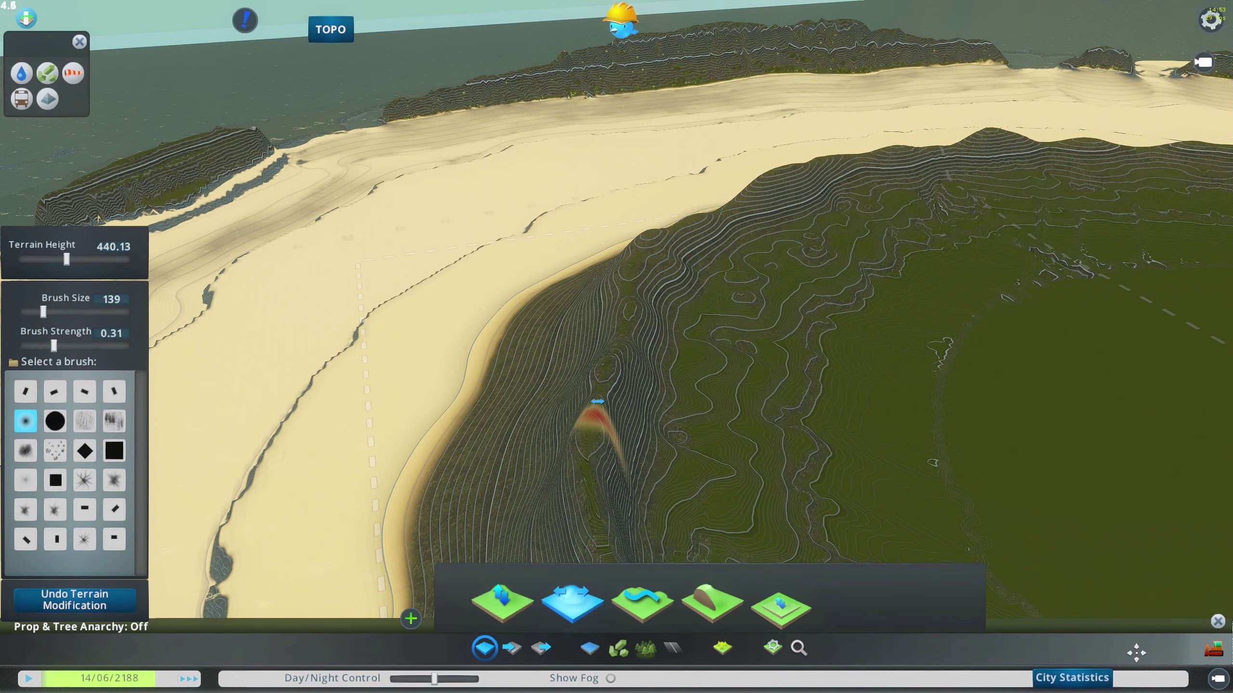
mouse_move(597, 381)
mouse_down()
mouse_move(621, 338)
mouse_move(612, 358)
mouse_up()
mouse_move(613, 358)
middle_down()
mouse_move(704, 310)
mouse_move(658, 295)
middle_up()
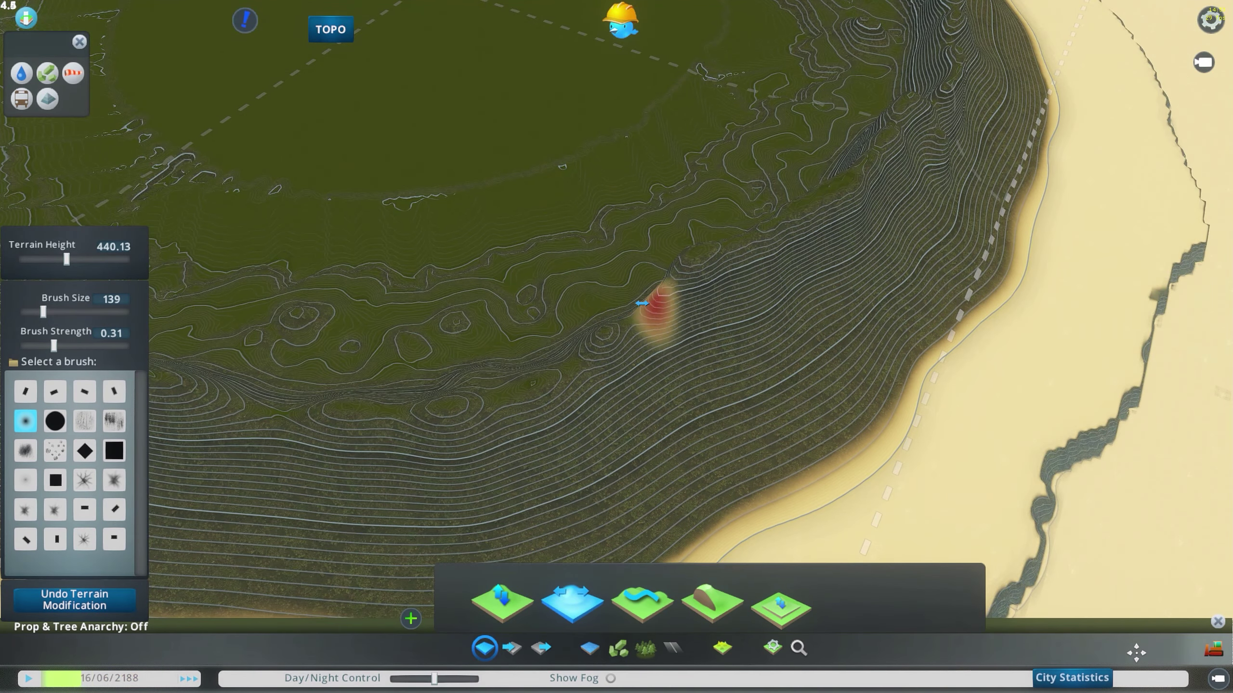
mouse_move(636, 306)
mouse_down()
mouse_move(521, 408)
mouse_move(391, 428)
mouse_move(395, 439)
mouse_up()
Continue leveling the crest along the rim up to where the dashed tile boundary crosses it.
mouse_move(710, 388)
middle_down()
mouse_move(798, 283)
mouse_move(646, 222)
mouse_move(614, 347)
middle_up()
drag(618, 295, 601, 323)
mouse_move(602, 323)
middle_down()
mouse_move(577, 377)
mouse_move(664, 246)
mouse_move(632, 320)
middle_up()
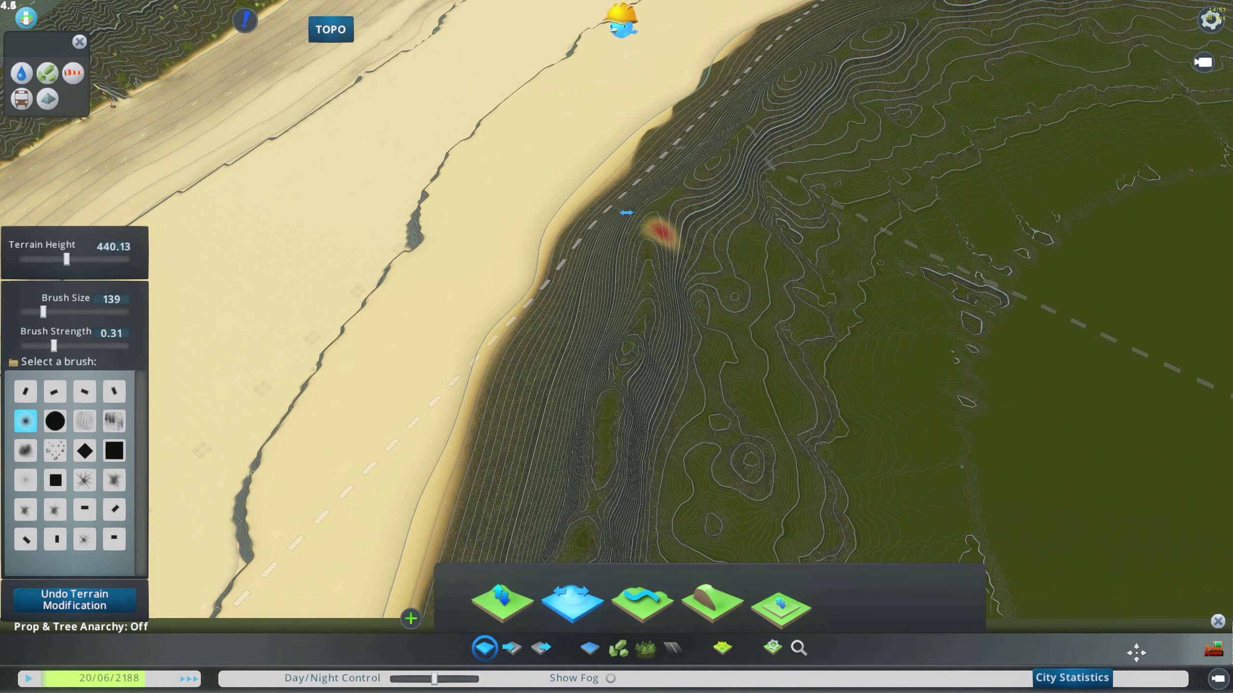
mouse_move(634, 315)
middle_down()
mouse_move(609, 407)
mouse_move(629, 327)
mouse_move(668, 286)
middle_up()
mouse_move(651, 319)
mouse_down()
mouse_move(602, 425)
mouse_move(649, 334)
mouse_up()
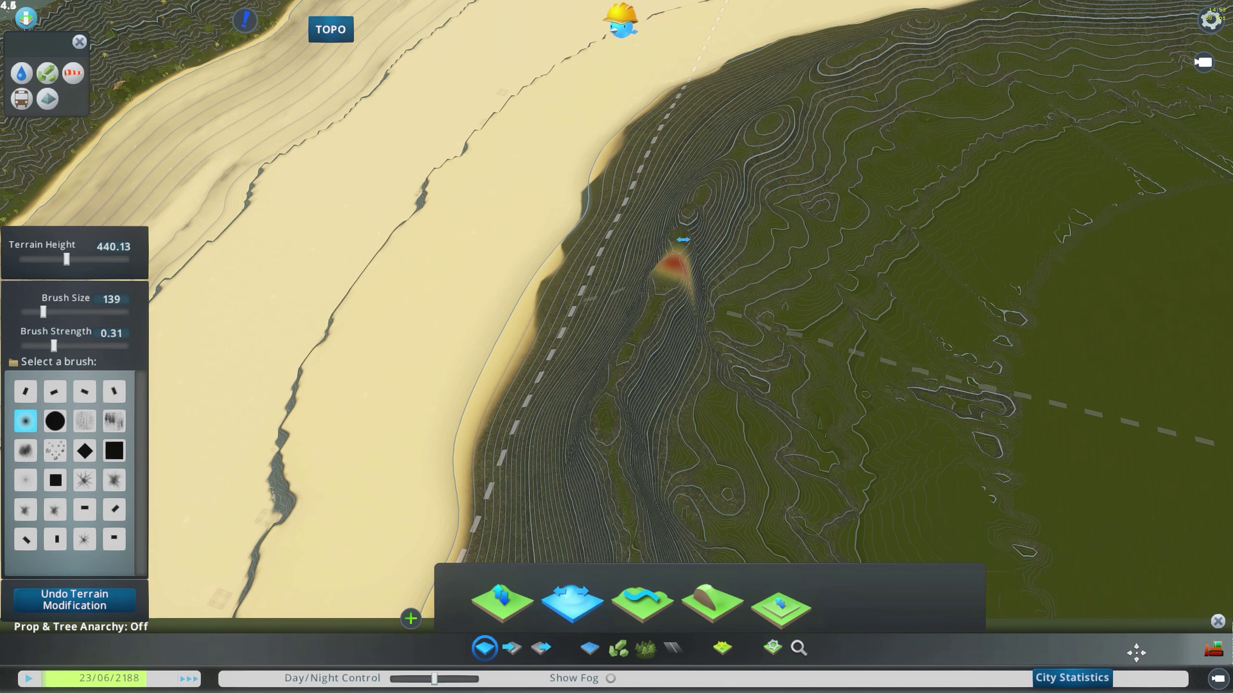
Extend the leveled crest past the dashed tile boundary toward the next elongated peak.
middle_drag(708, 206, 621, 300)
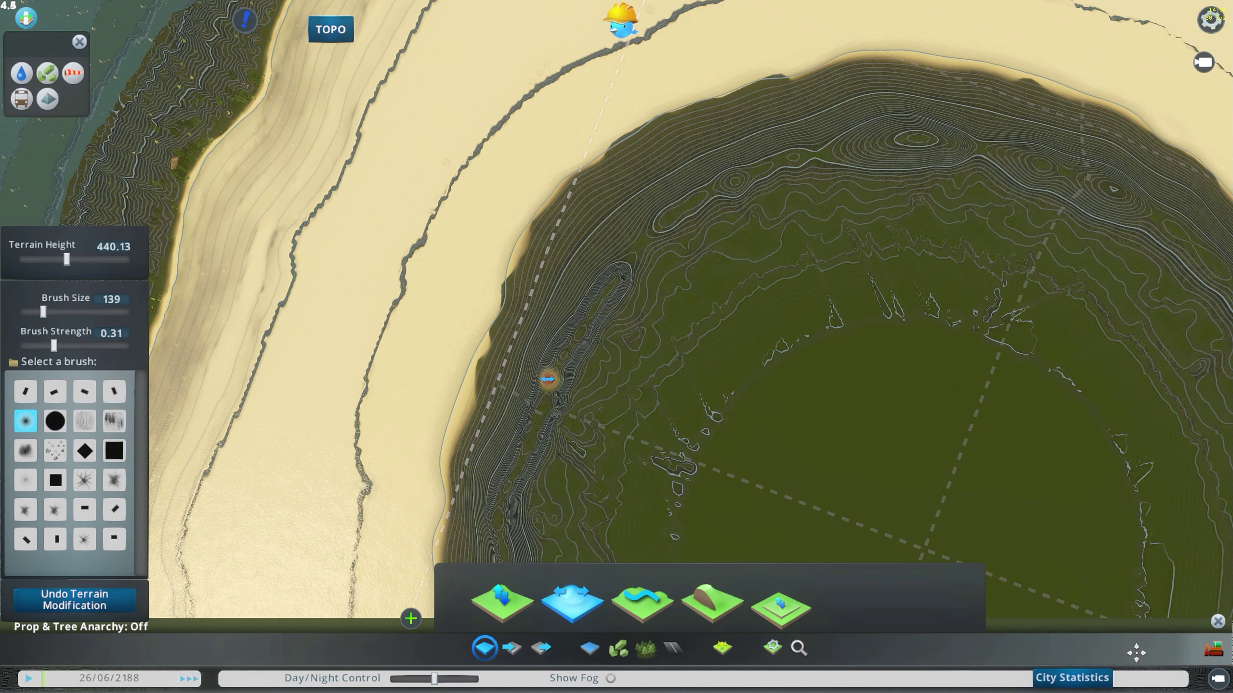
middle_drag(667, 219, 878, 396)
drag(836, 392, 805, 369)
drag(746, 335, 716, 324)
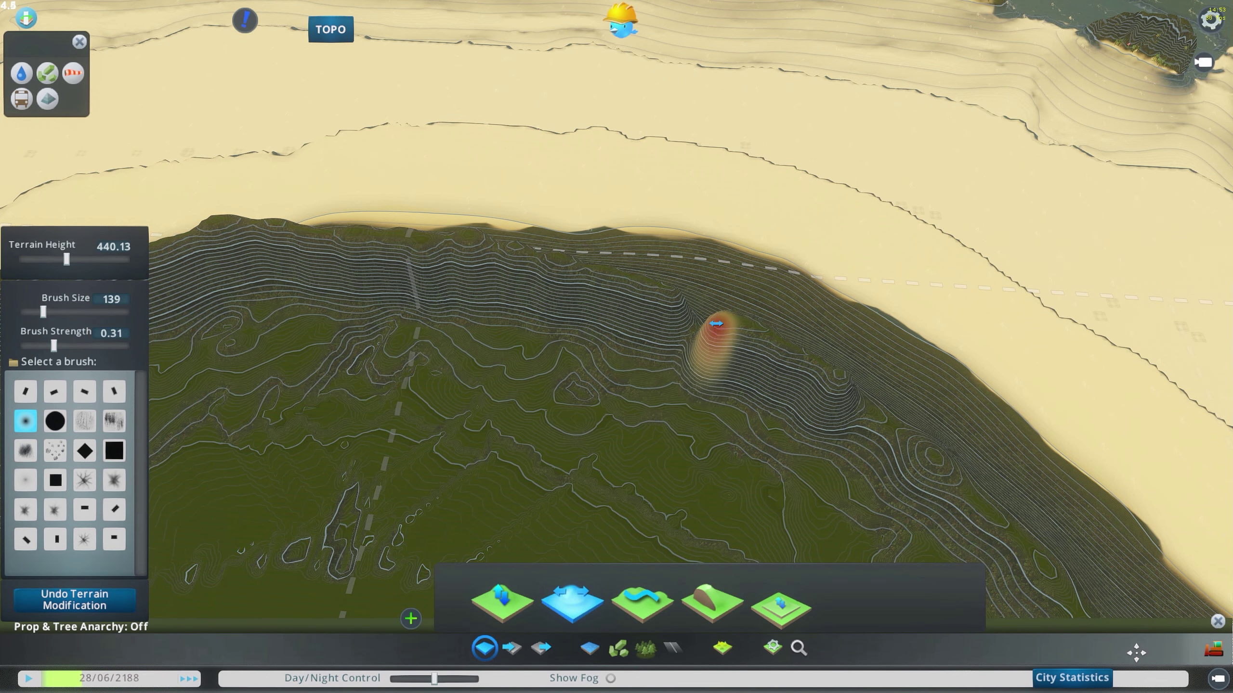
Level the far side's crest between its rounded peaks as far as the peaks at the next tile boundary.
mouse_move(904, 376)
middle_down()
mouse_move(718, 374)
mouse_move(616, 335)
middle_up()
mouse_move(576, 195)
mouse_down()
mouse_move(514, 229)
mouse_move(315, 252)
mouse_move(548, 212)
mouse_up()
mouse_move(547, 212)
middle_down()
mouse_move(643, 352)
mouse_move(732, 396)
mouse_move(661, 473)
middle_up()
mouse_move(504, 293)
mouse_down()
mouse_move(410, 398)
mouse_move(417, 366)
mouse_move(497, 276)
mouse_move(551, 322)
mouse_move(527, 363)
mouse_move(603, 266)
mouse_move(545, 332)
mouse_move(561, 321)
mouse_up()
key(w)
mouse_move(560, 321)
middle_down()
mouse_move(646, 368)
mouse_move(535, 358)
middle_up()
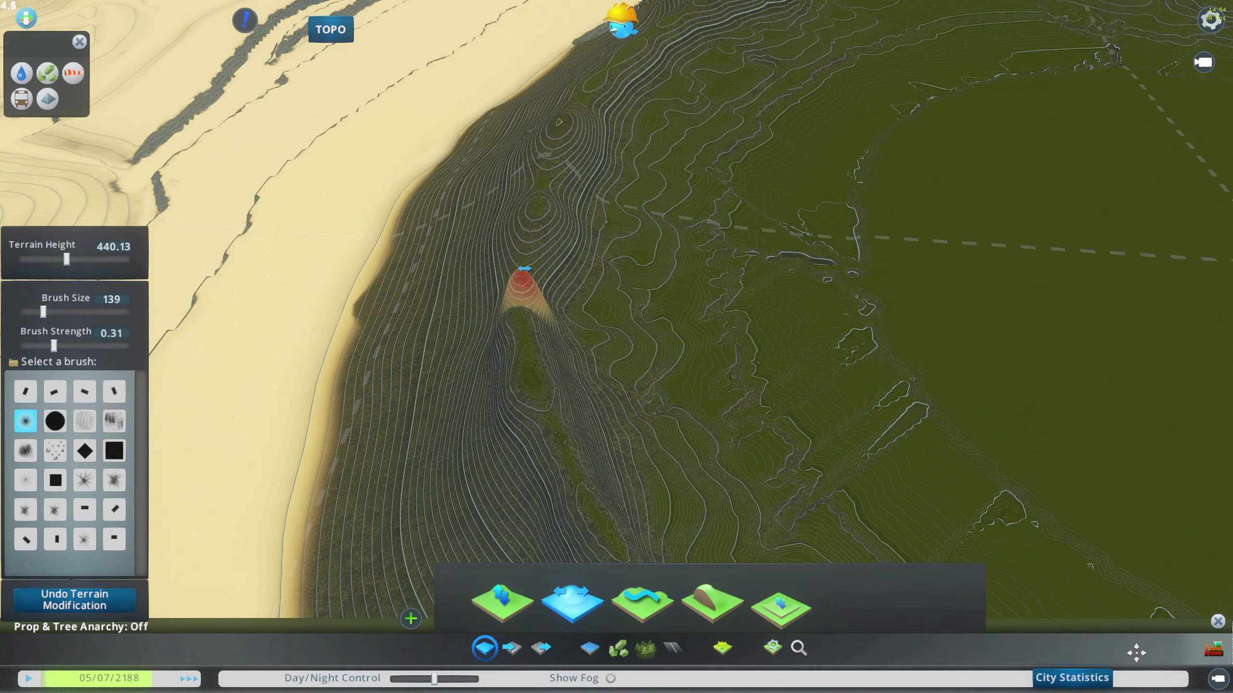
middle_drag(558, 242, 691, 403)
Lower the brush strength to 0.16 and gently level the crest across the tile boundary toward the ragged peaks by the bridge.
middle_drag(843, 260, 614, 370)
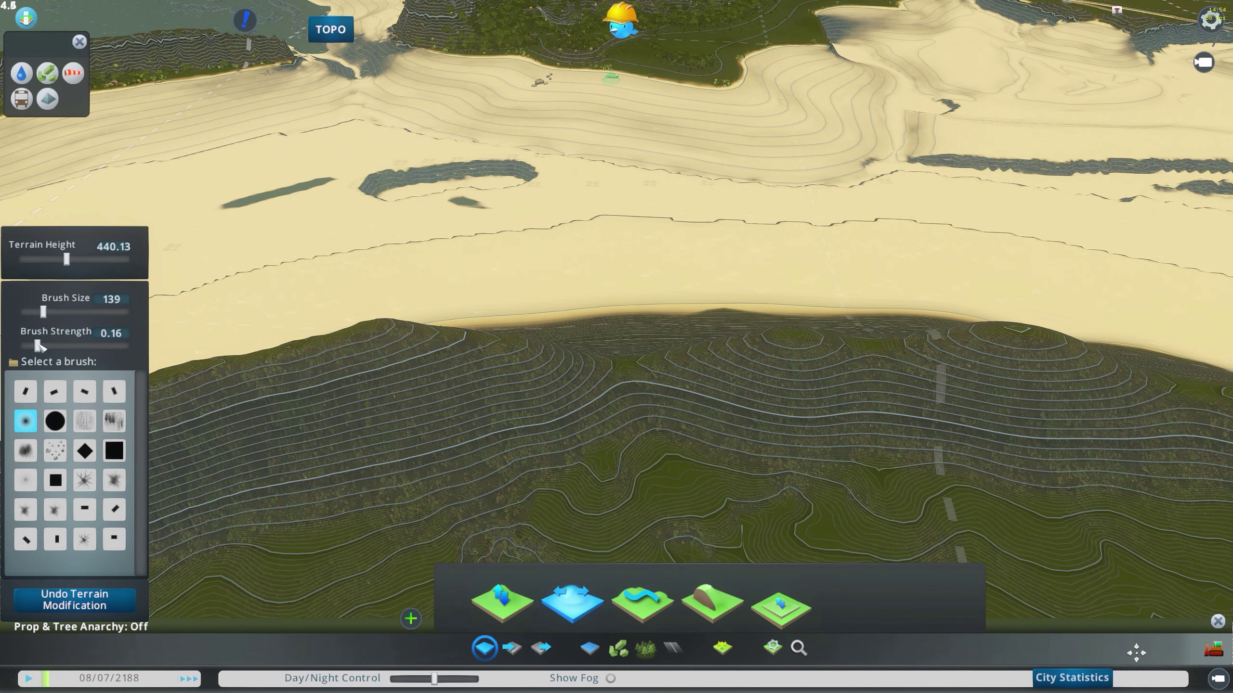
middle_drag(798, 358, 795, 250)
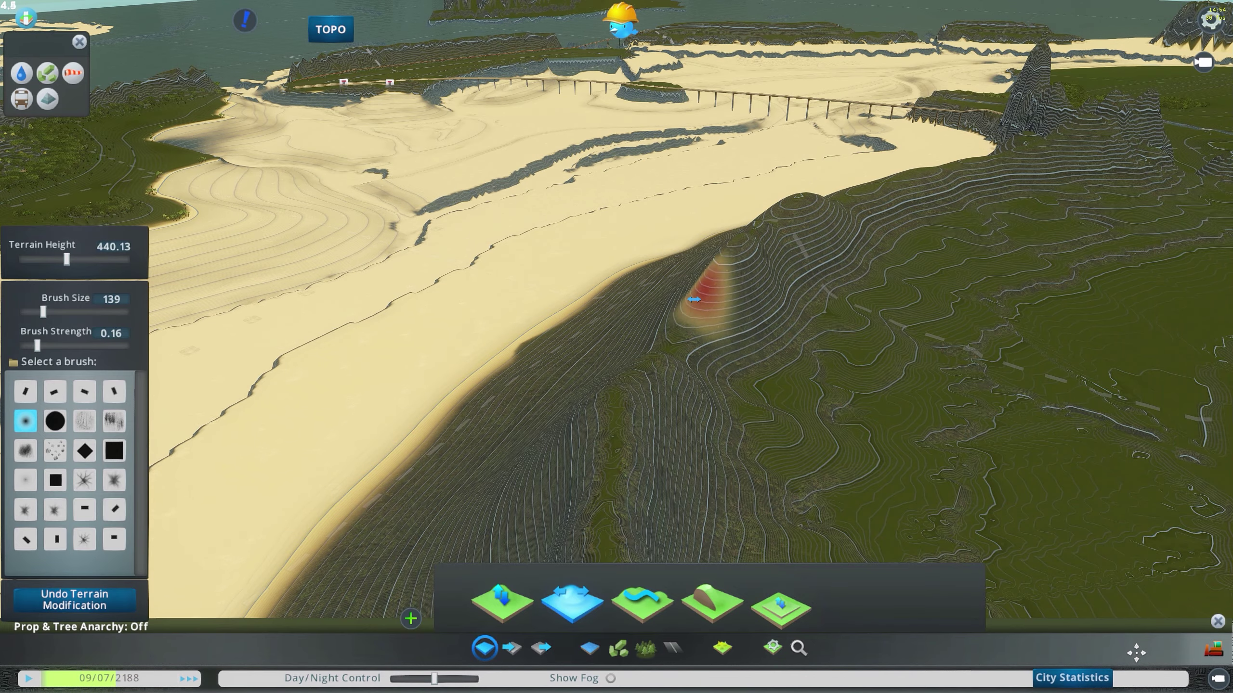
middle_drag(670, 343, 615, 347)
mouse_move(723, 395)
middle_down()
mouse_move(615, 345)
mouse_move(627, 297)
mouse_move(690, 384)
mouse_move(608, 331)
mouse_move(597, 243)
mouse_move(549, 179)
mouse_move(619, 349)
middle_up()
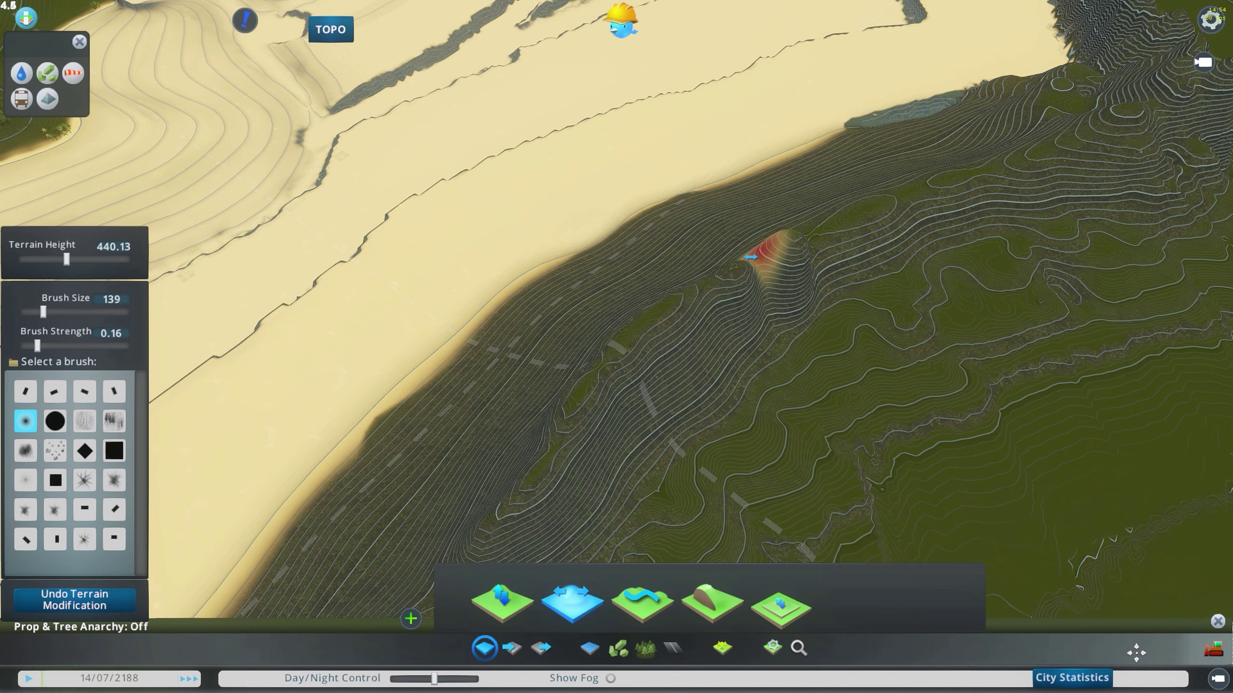
middle_drag(783, 263, 587, 346)
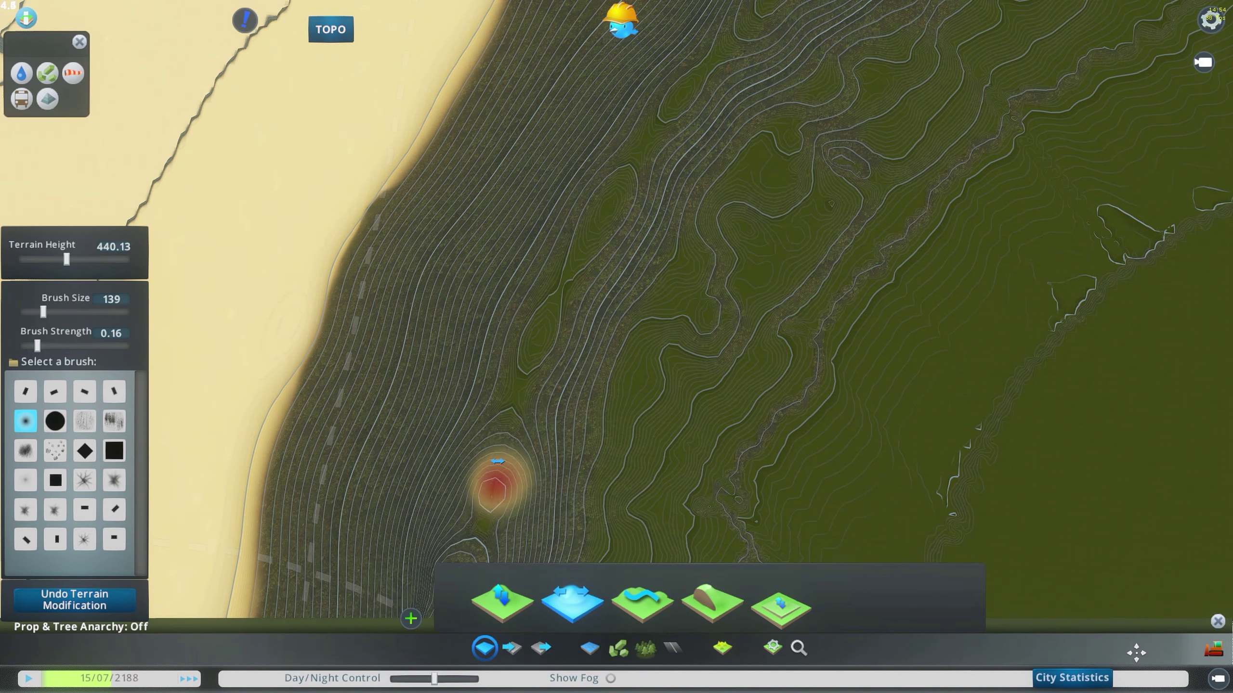
drag(560, 300, 606, 224)
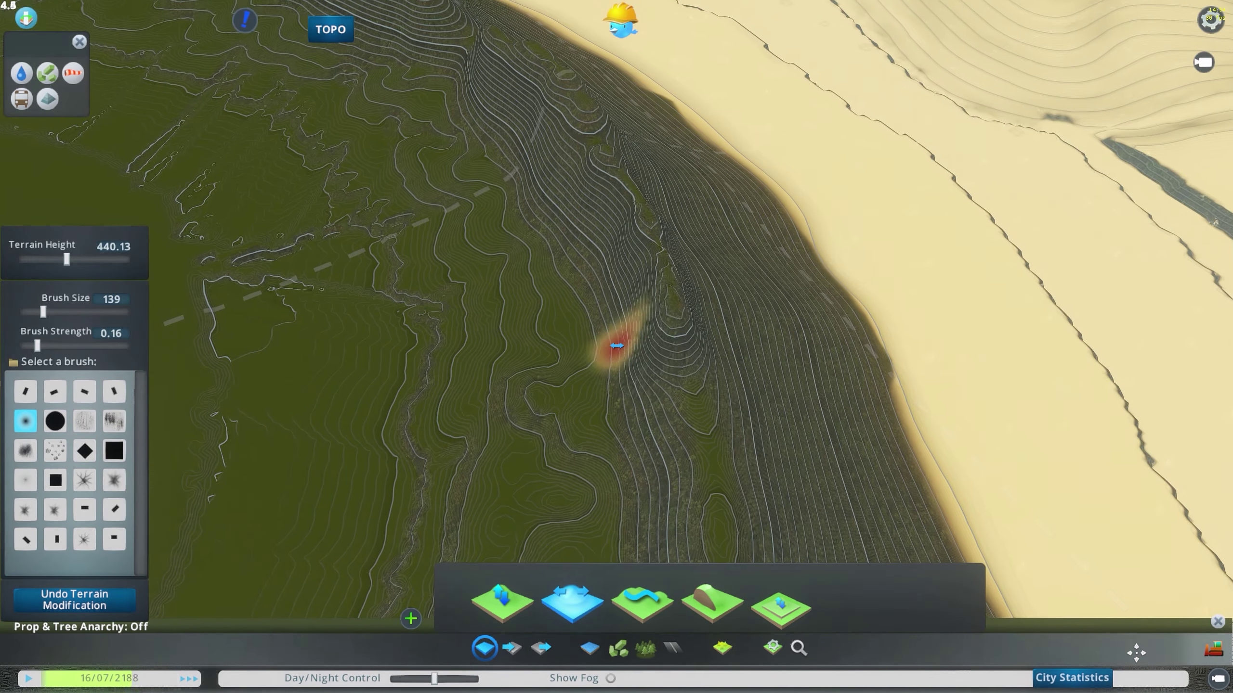
key(s)
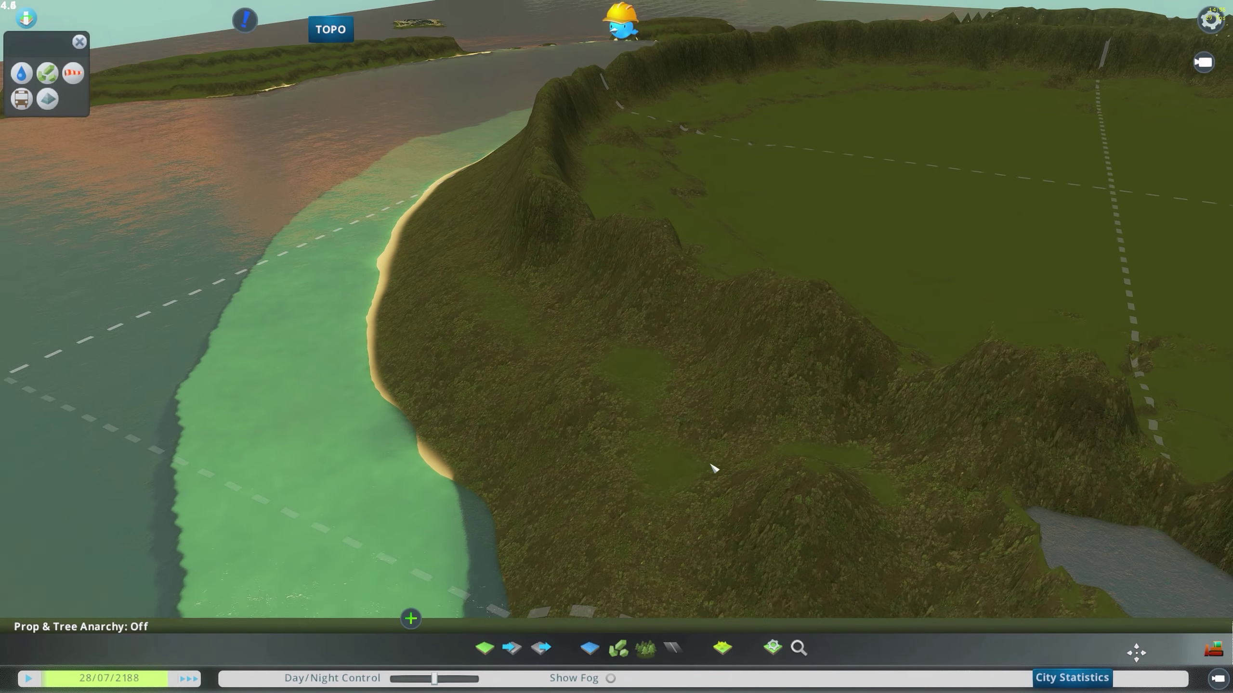
Reopen the terrain tools on the wide outer slope and set the shift terrain brush to size 101 and strength 0.26.
click(485, 647)
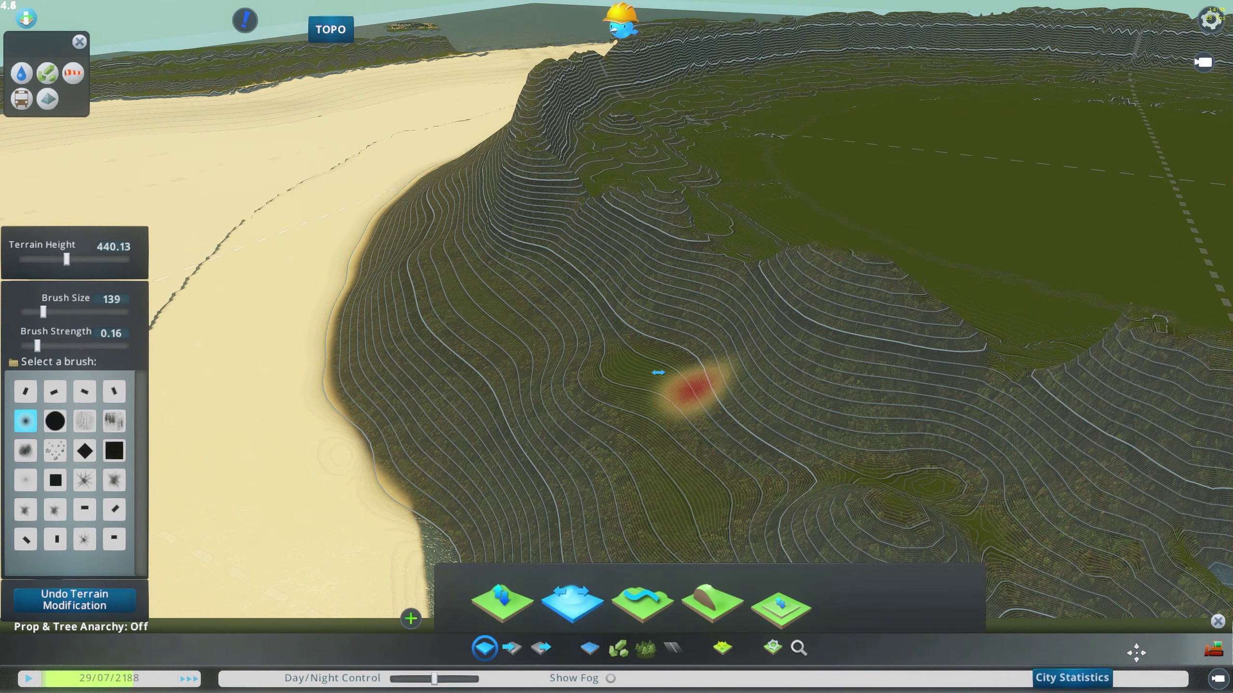
click(509, 608)
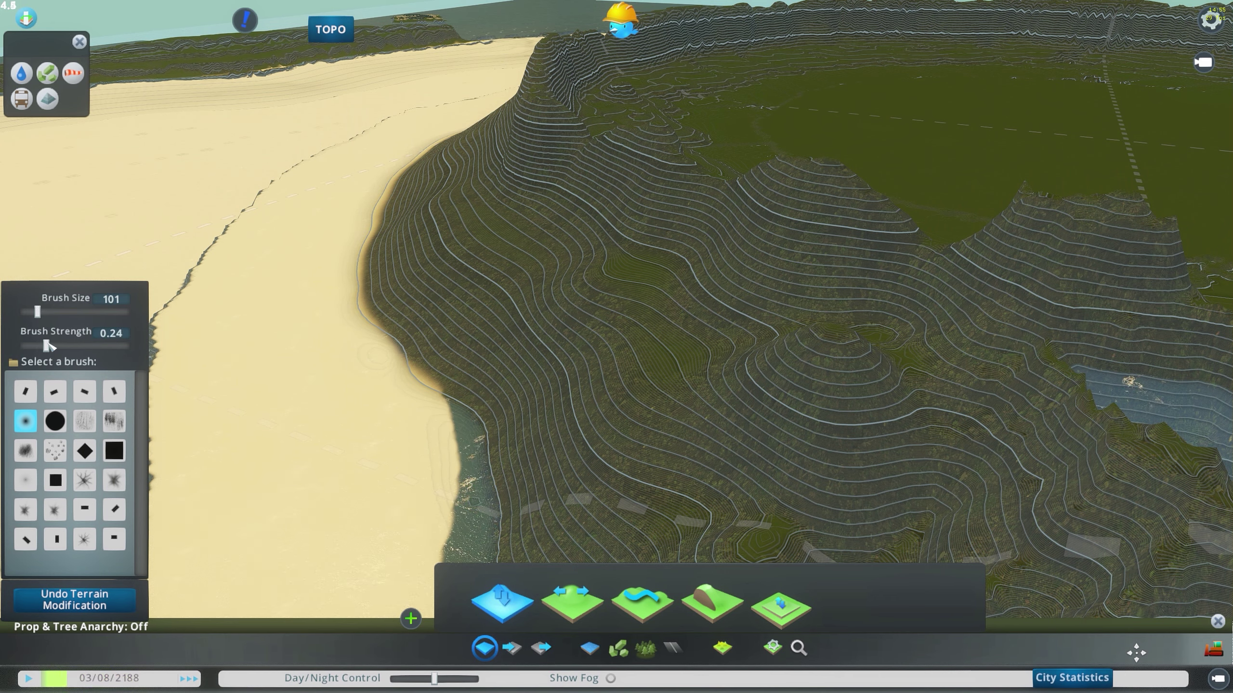
middle_drag(627, 427, 655, 248)
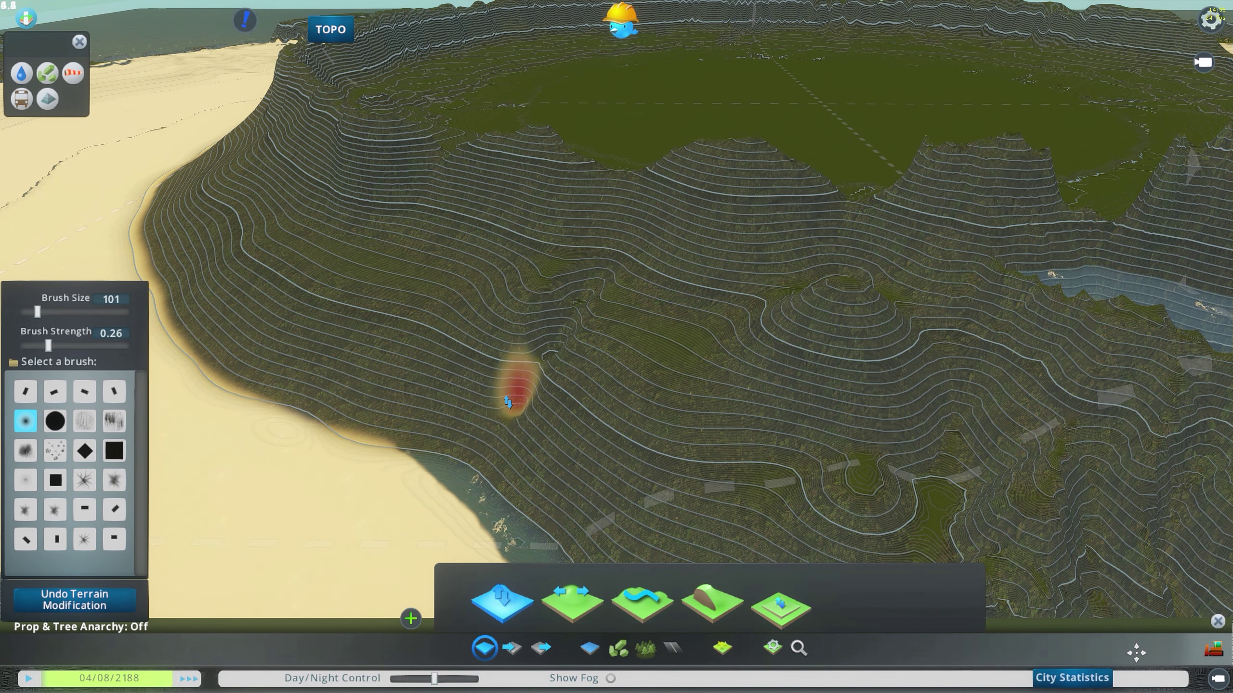
Sculpt a winding gully and adjoining spurs down the outer slope to the shore, raising and lowering the terrain.
middle_drag(627, 307, 611, 352)
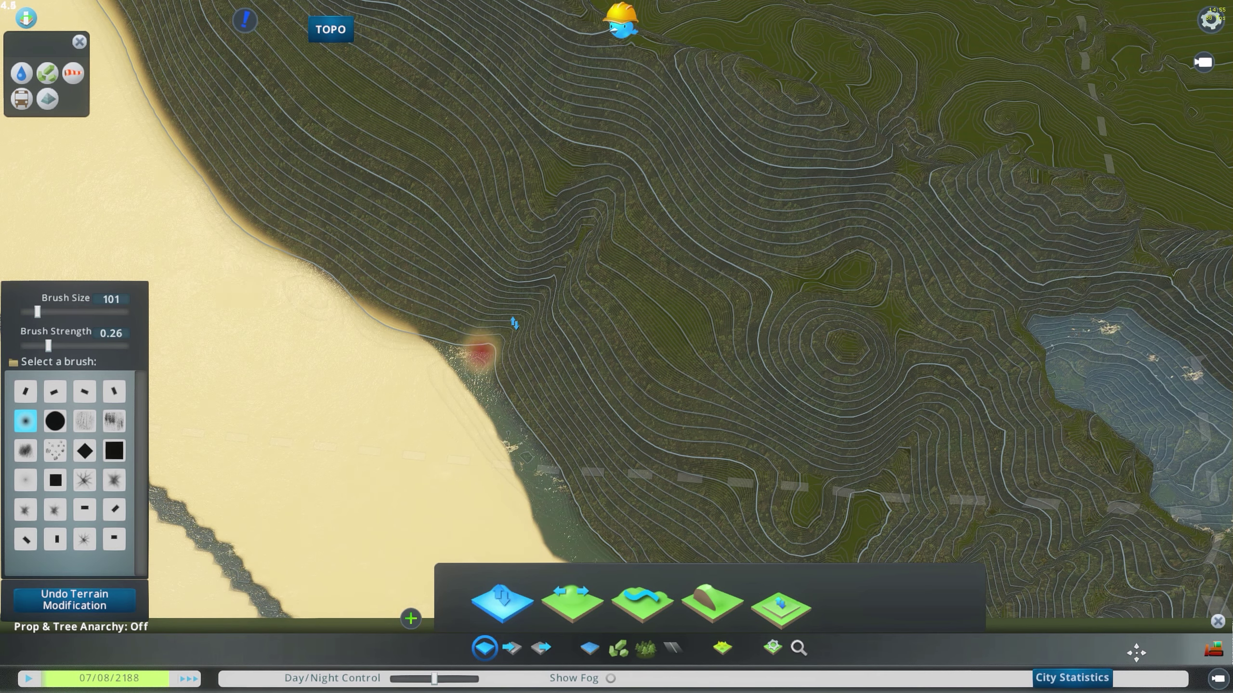
middle_drag(536, 297, 622, 341)
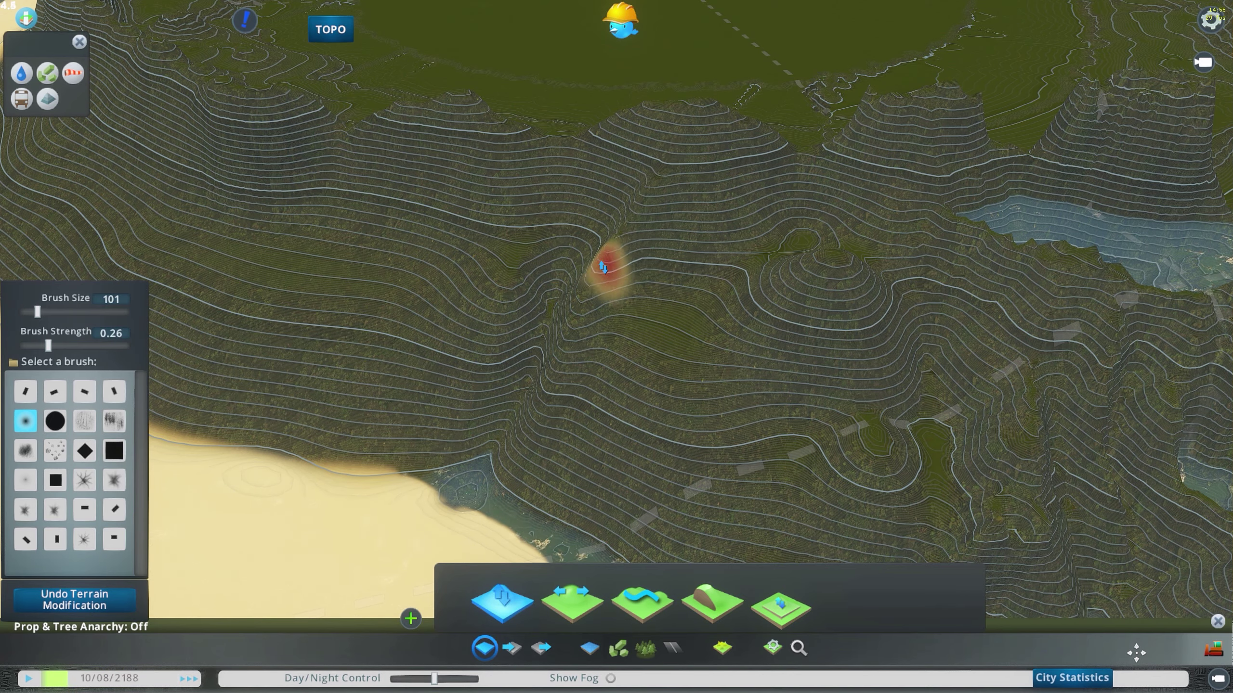
mouse_move(600, 271)
middle_down()
mouse_move(616, 311)
mouse_move(689, 384)
mouse_move(714, 323)
middle_up()
mouse_move(616, 344)
right_down()
mouse_move(688, 333)
mouse_move(619, 349)
right_up()
mouse_move(619, 348)
middle_down()
mouse_move(626, 335)
mouse_move(564, 380)
mouse_move(621, 340)
mouse_move(644, 300)
middle_up()
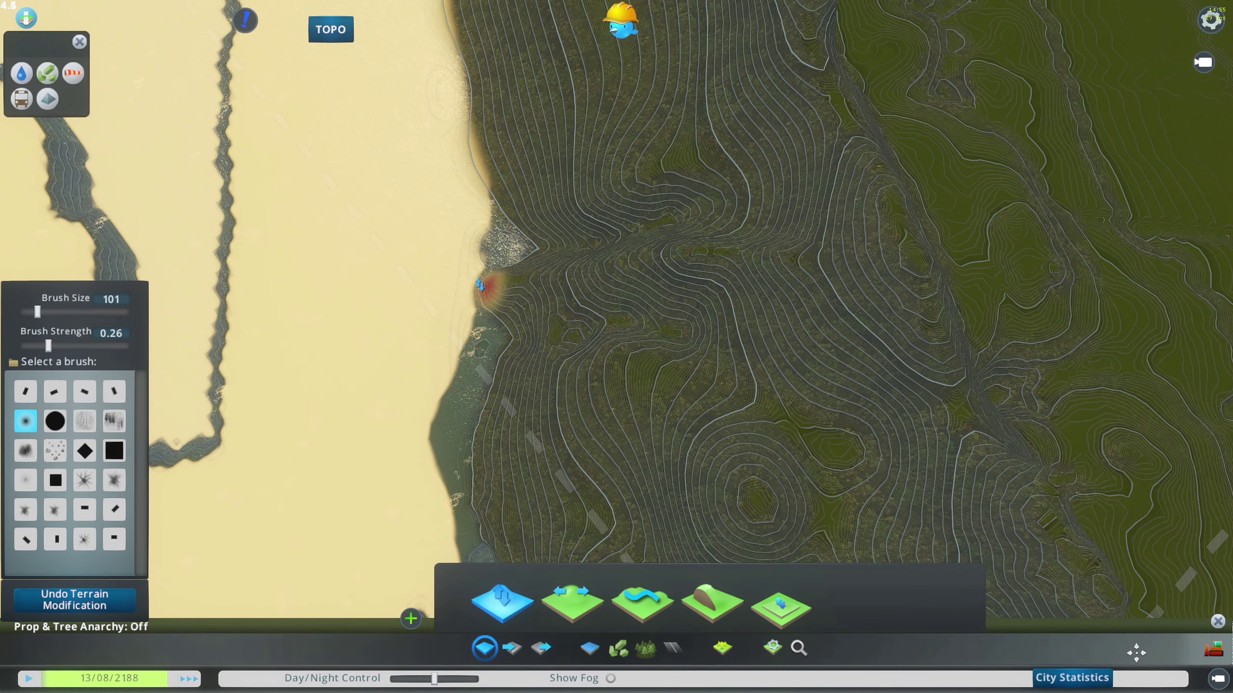
mouse_move(506, 261)
middle_down()
mouse_move(592, 336)
mouse_move(655, 296)
mouse_move(631, 335)
middle_up()
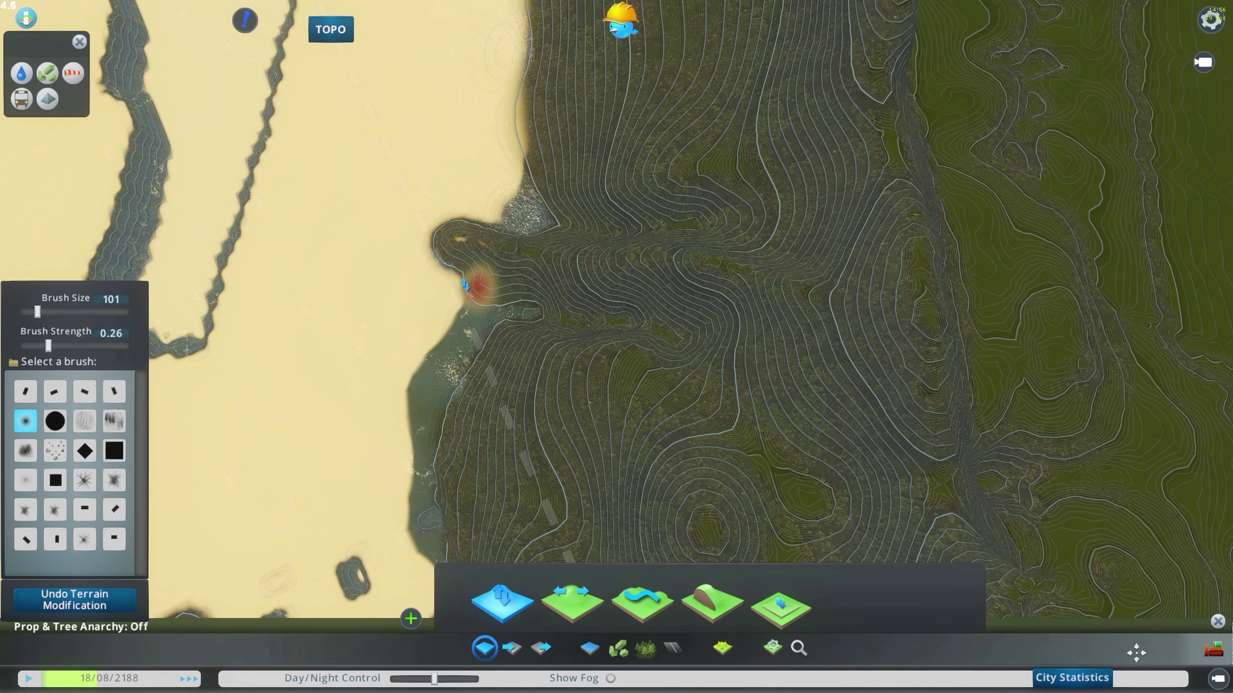
Sculpt a second gully and spur beside the first, running from the upper outer slope down to the shore.
middle_drag(527, 291, 815, 394)
key(w)
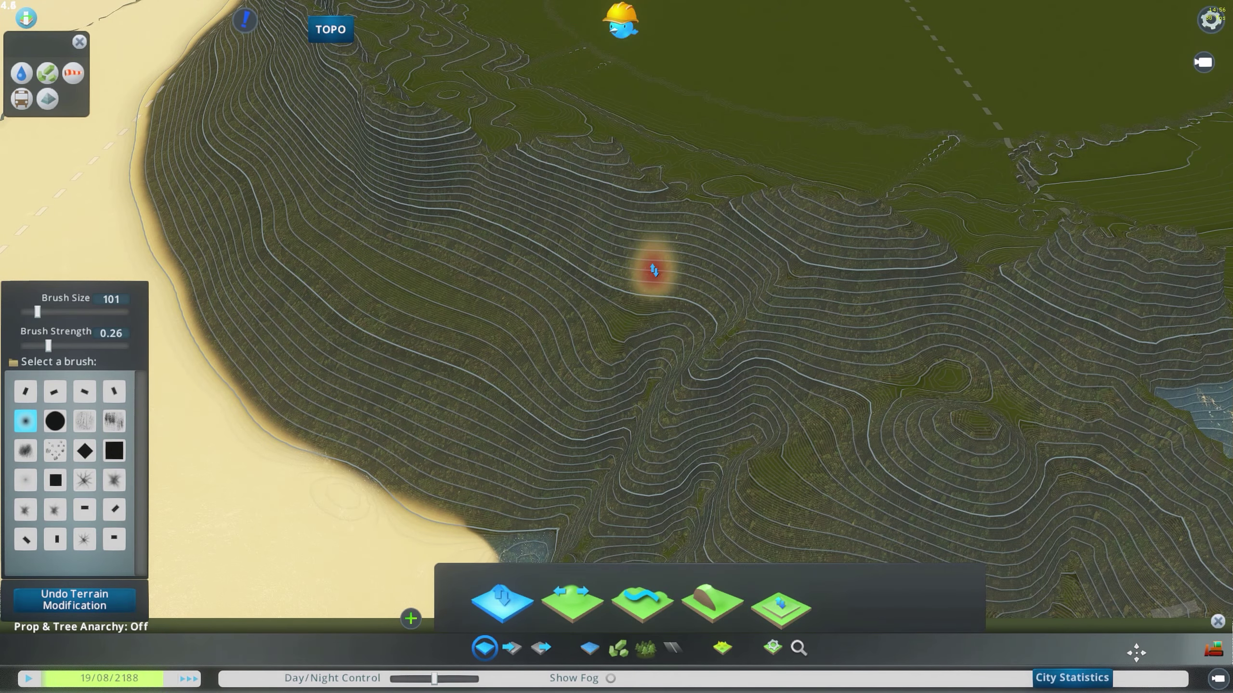
drag(624, 310, 578, 371)
middle_drag(685, 210, 617, 350)
mouse_move(761, 331)
middle_down()
mouse_move(616, 344)
mouse_move(716, 246)
middle_up()
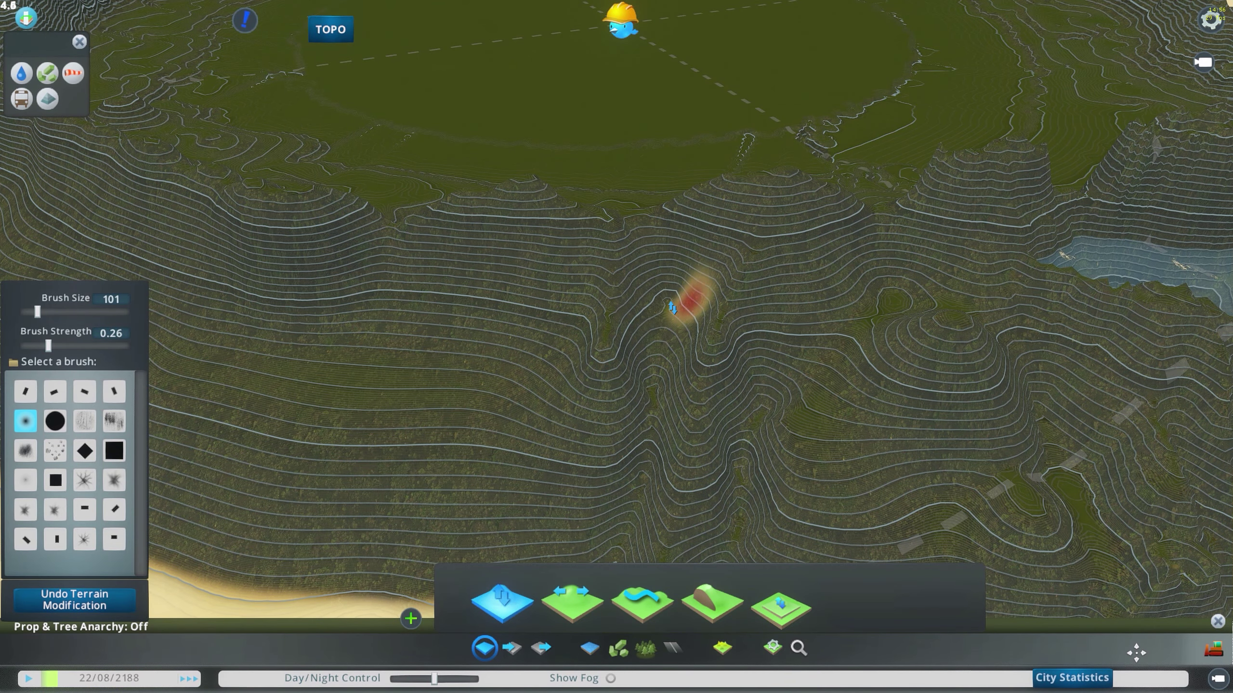
mouse_move(678, 369)
middle_down()
mouse_move(634, 370)
mouse_move(752, 296)
mouse_move(580, 364)
mouse_move(542, 432)
middle_up()
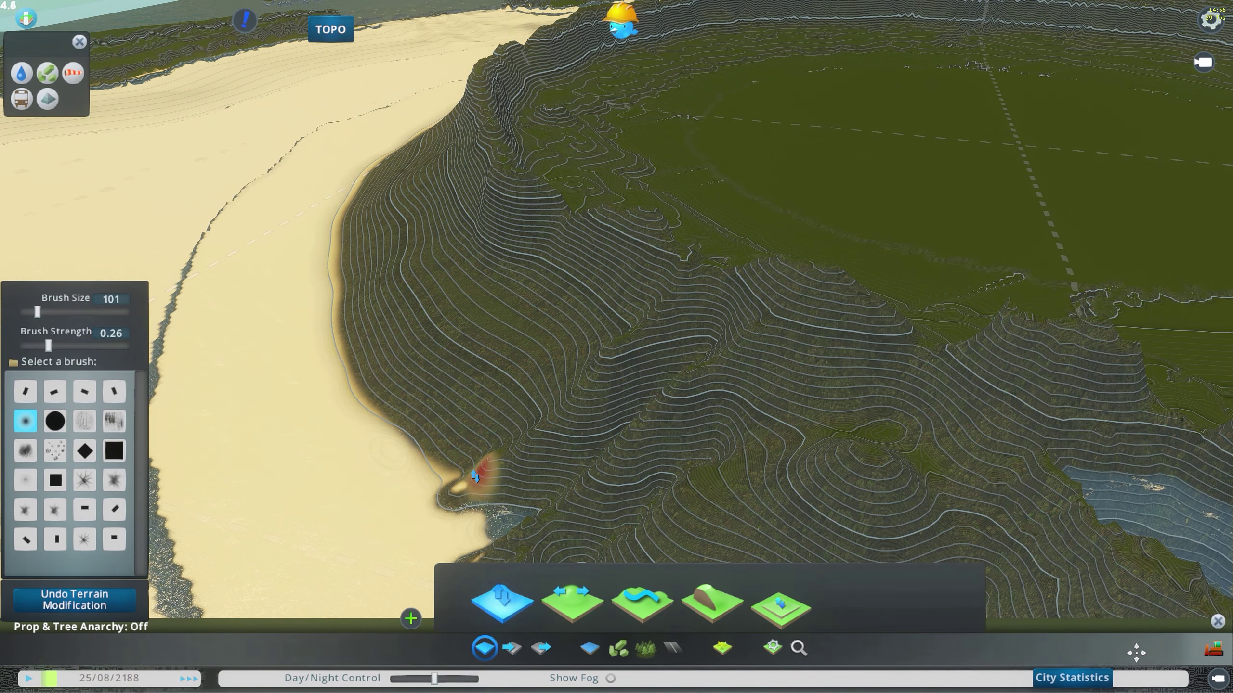
mouse_move(593, 406)
middle_down()
mouse_move(621, 340)
mouse_move(484, 439)
mouse_move(616, 342)
mouse_move(593, 341)
mouse_move(602, 352)
mouse_move(685, 350)
mouse_move(655, 346)
middle_up()
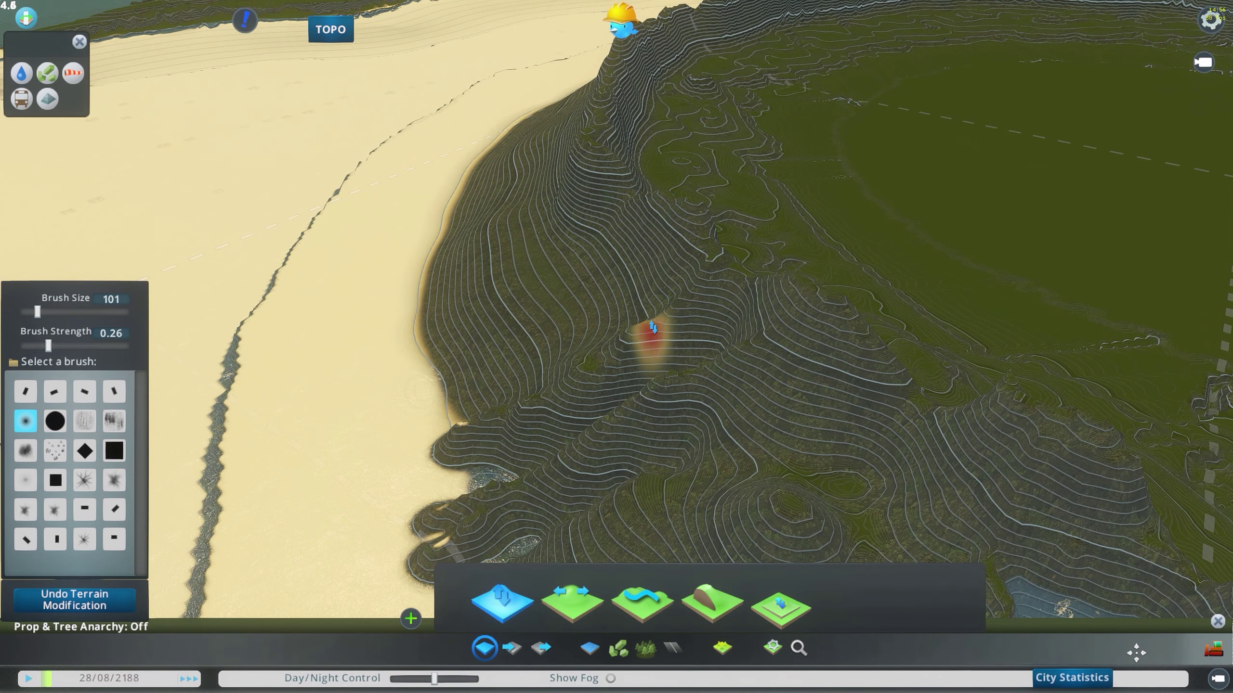
drag(653, 328, 519, 408)
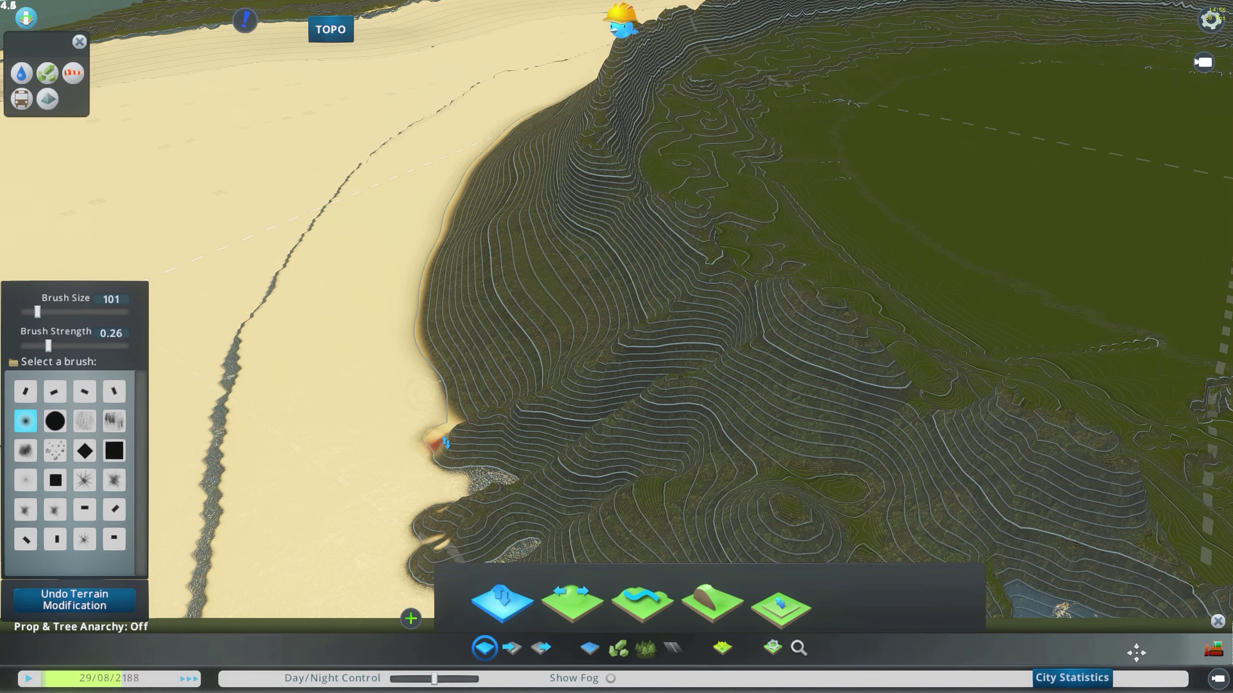
Raise the next spur farther along the outer slope out past the shoreline and carve the gully beside it.
mouse_move(470, 420)
middle_down()
mouse_move(696, 316)
mouse_move(490, 413)
mouse_move(652, 262)
mouse_move(723, 303)
middle_up()
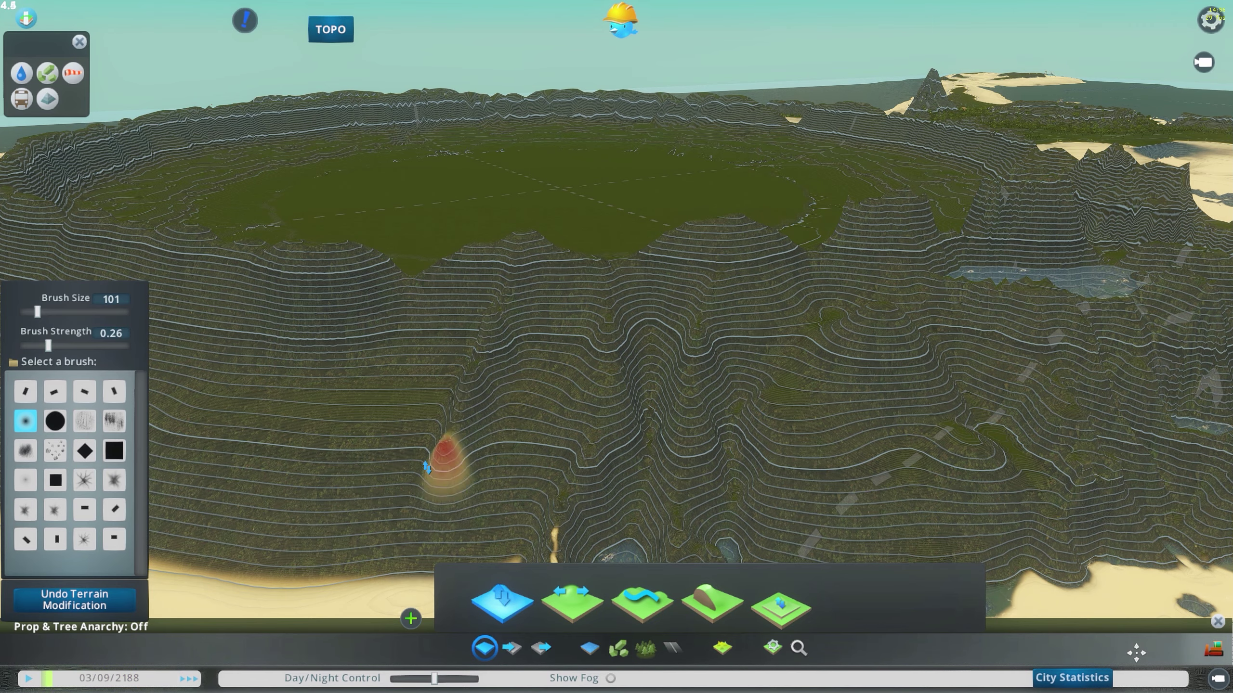
mouse_move(516, 371)
middle_down()
mouse_move(566, 311)
mouse_move(630, 302)
mouse_move(757, 363)
middle_up()
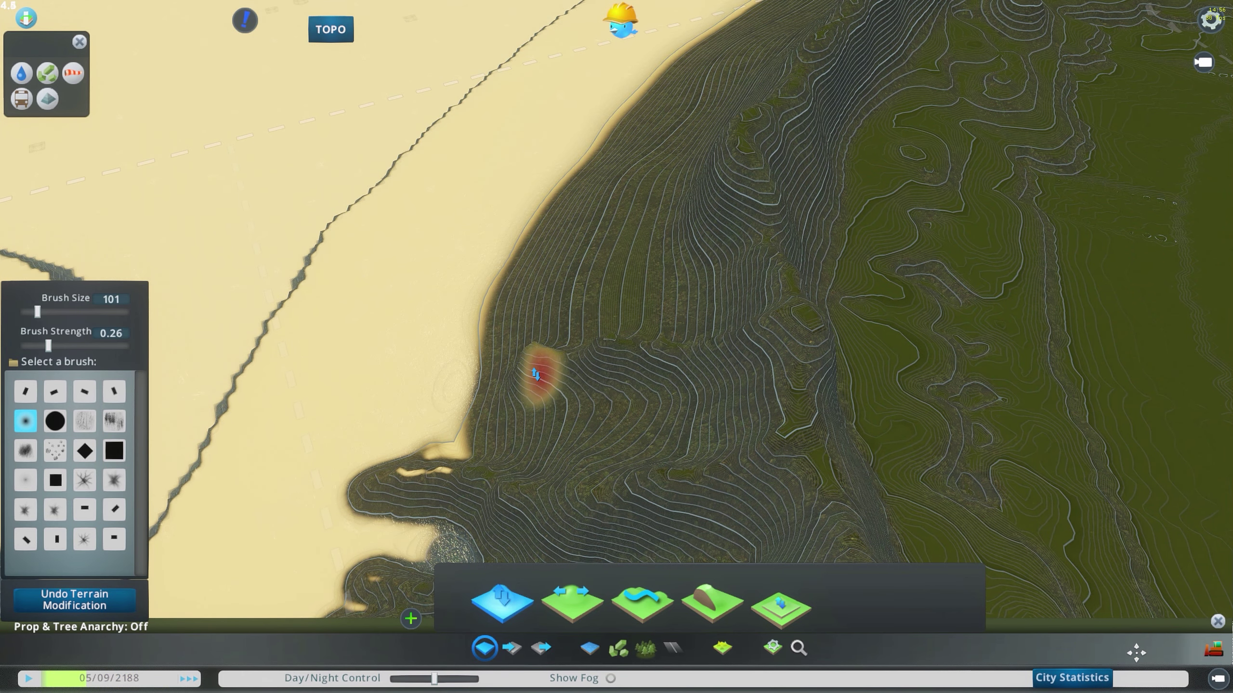
drag(430, 362, 428, 360)
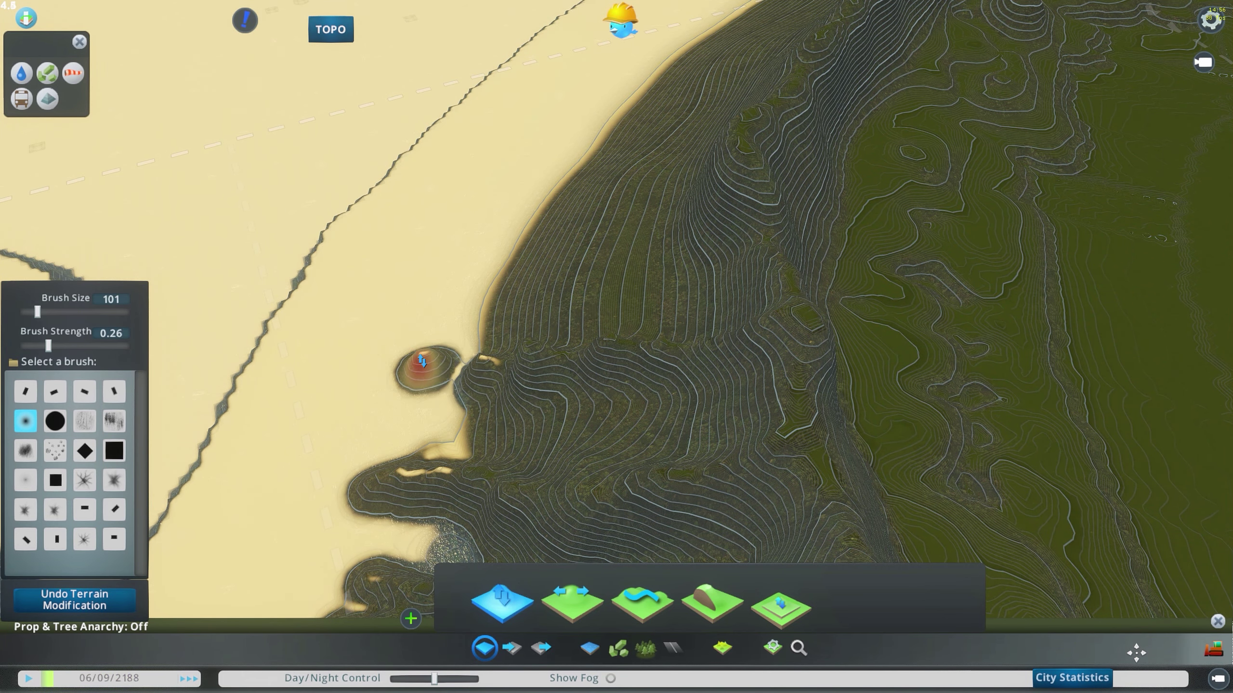
middle_drag(495, 371, 743, 270)
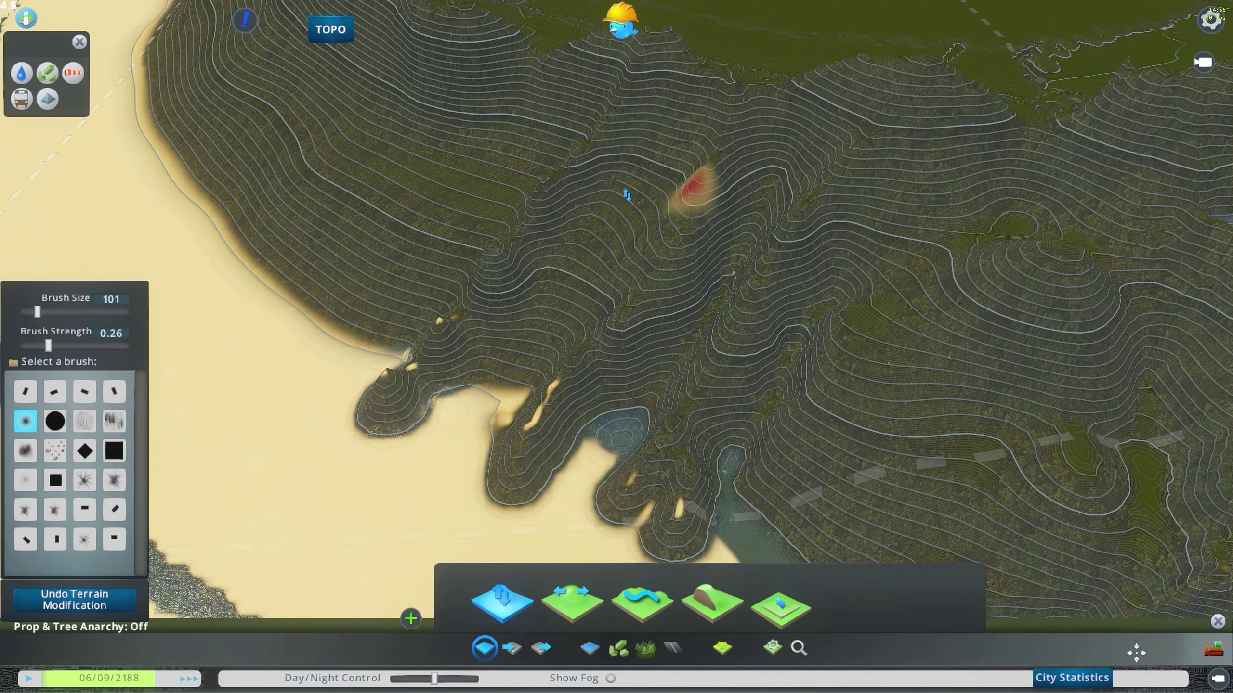
mouse_move(587, 259)
right_down()
mouse_move(551, 314)
mouse_move(563, 328)
mouse_move(529, 364)
right_up()
mouse_move(528, 364)
middle_down()
mouse_move(656, 335)
mouse_move(534, 265)
middle_up()
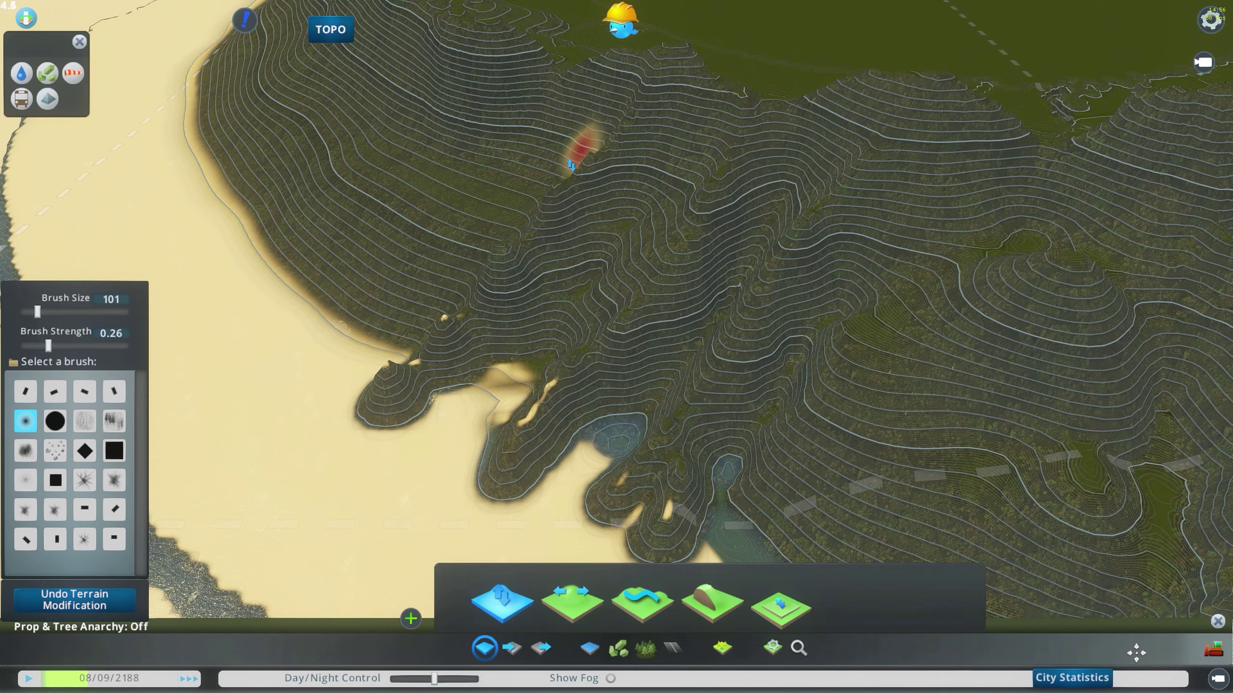
drag(564, 190, 563, 195)
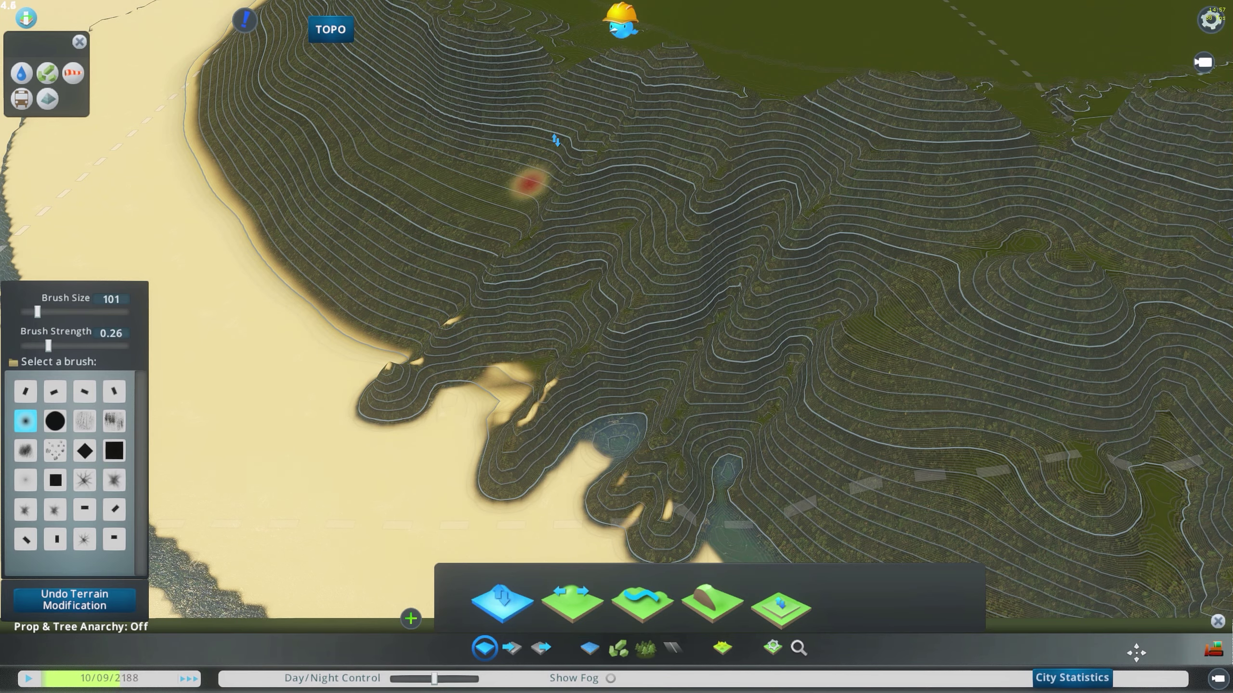
Carve the gully above the small new headland deeper, from mid-slope down to the beach.
middle_drag(571, 118, 616, 346)
middle_drag(743, 322, 616, 346)
mouse_move(546, 200)
mouse_down()
mouse_move(545, 293)
mouse_move(526, 359)
mouse_move(484, 436)
mouse_move(381, 510)
mouse_up()
mouse_move(773, 330)
middle_down()
mouse_move(616, 342)
mouse_move(686, 248)
middle_up()
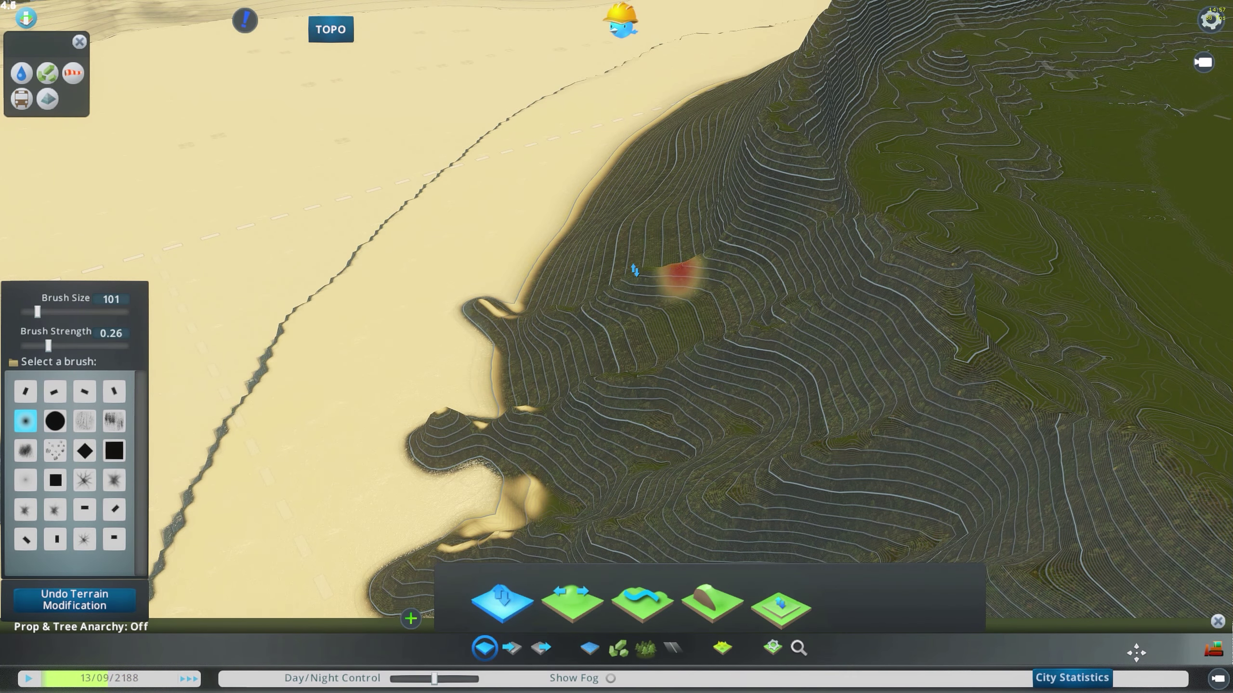
drag(706, 249, 599, 302)
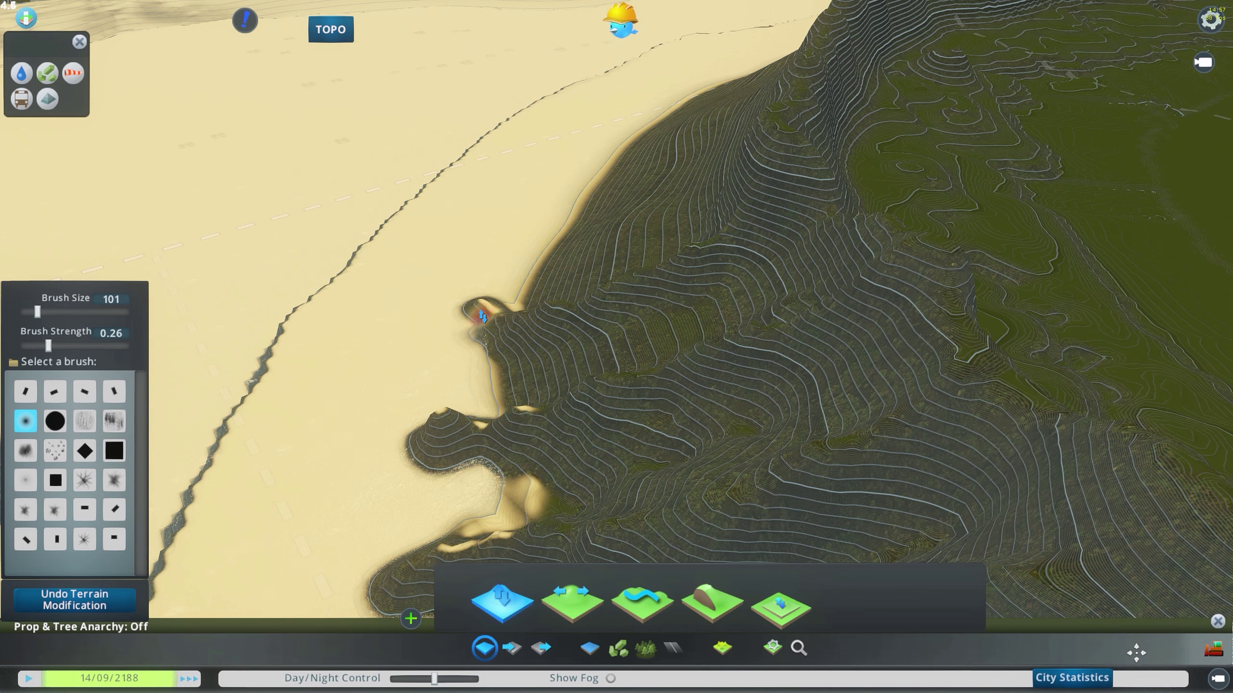
Shape a branching gully ending in a hollow at the shore and raise a headland on its far side.
mouse_move(590, 257)
middle_down()
mouse_move(630, 333)
mouse_move(633, 323)
middle_up()
drag(639, 291, 546, 405)
mouse_move(616, 328)
mouse_down()
mouse_move(554, 405)
mouse_move(649, 337)
mouse_move(547, 418)
mouse_move(687, 270)
mouse_move(605, 355)
mouse_move(669, 277)
mouse_up()
middle_drag(669, 277, 616, 347)
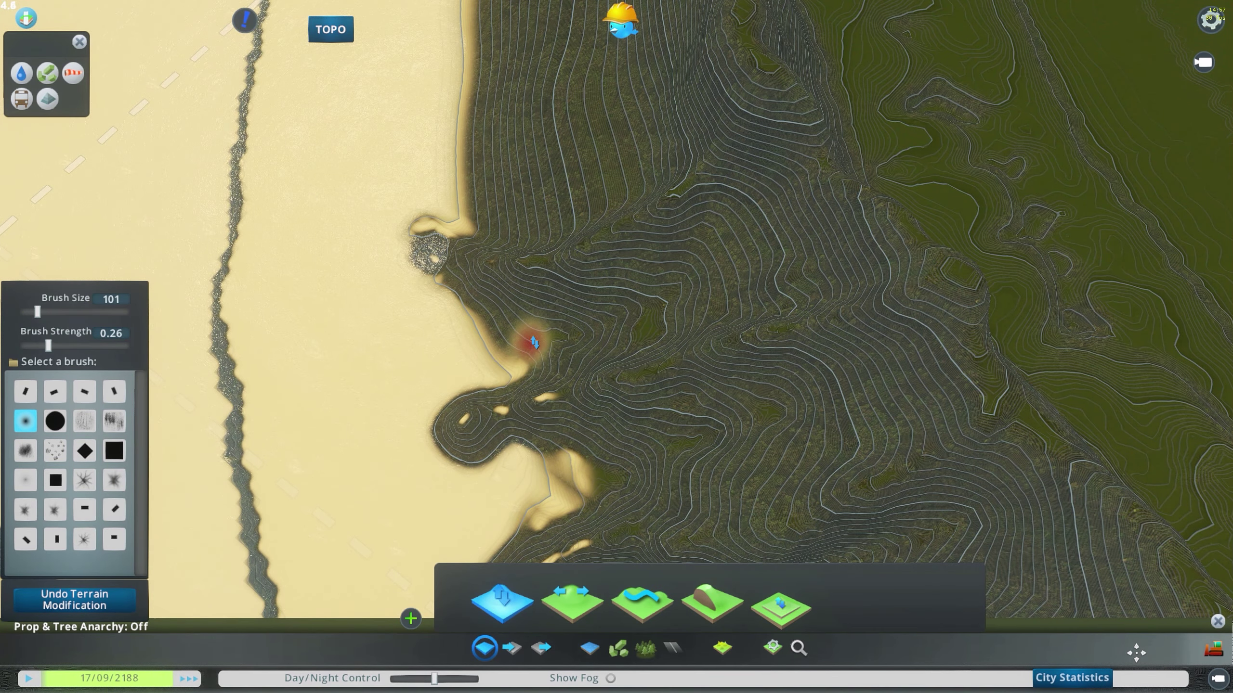
middle_drag(526, 336, 615, 346)
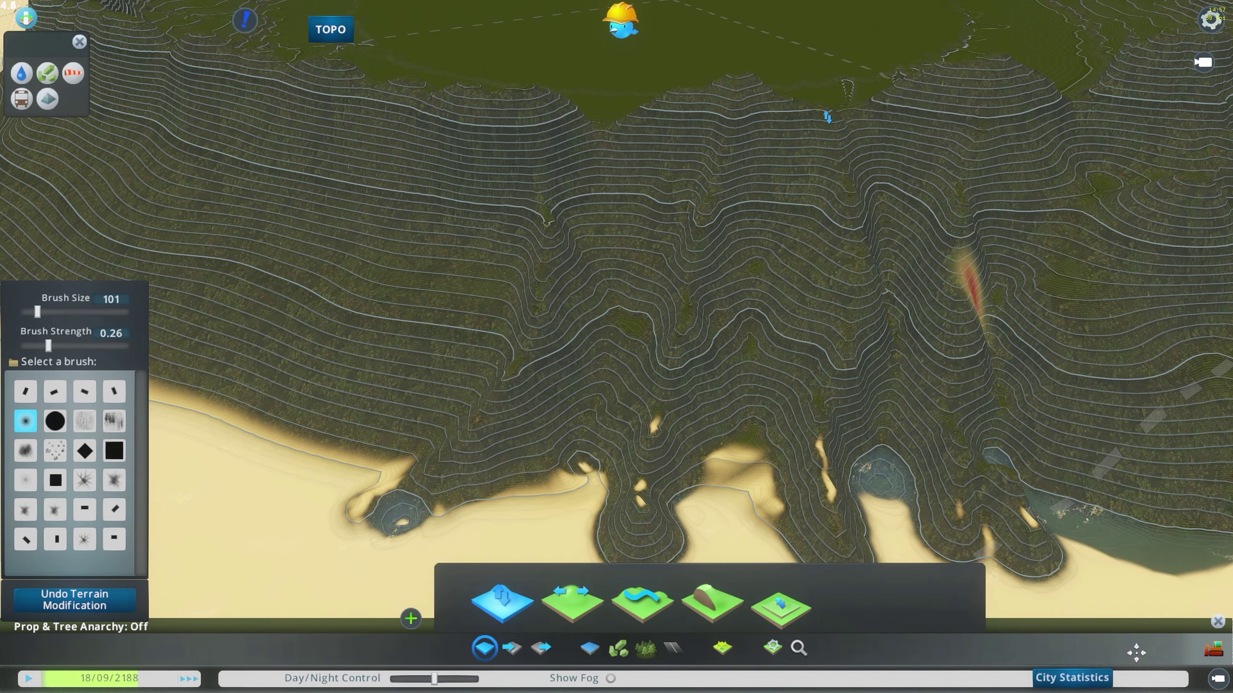
key(w)
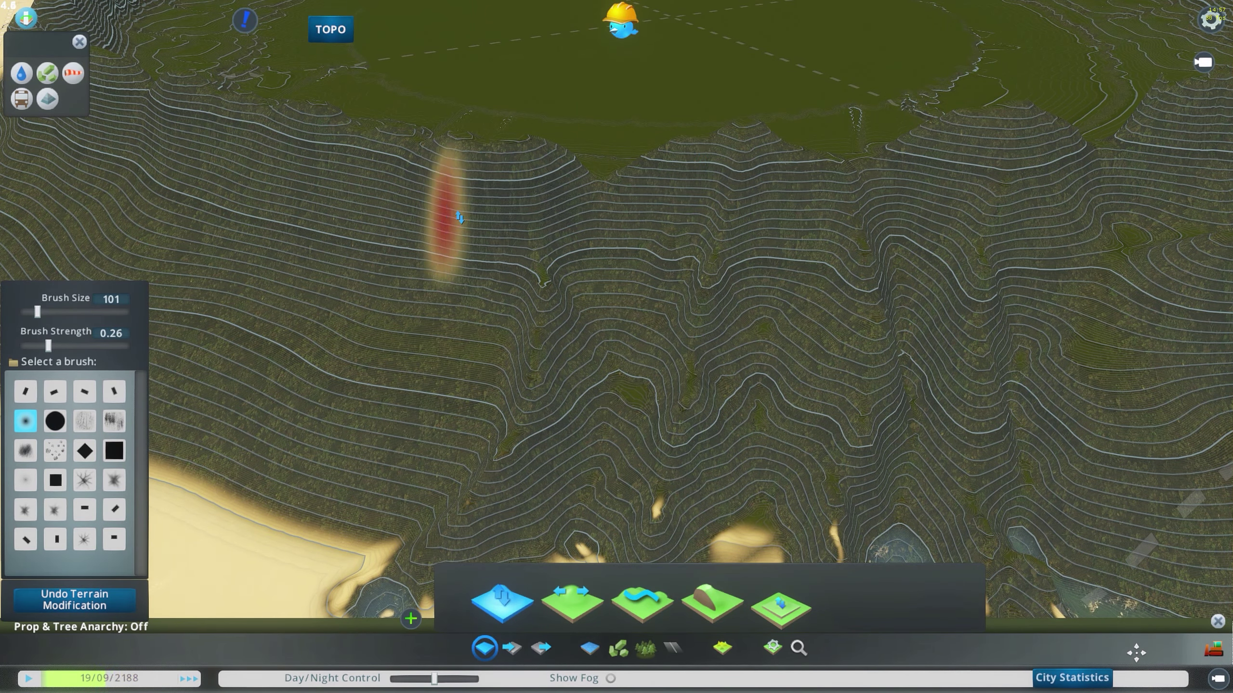
middle_drag(440, 206, 626, 365)
key(w)
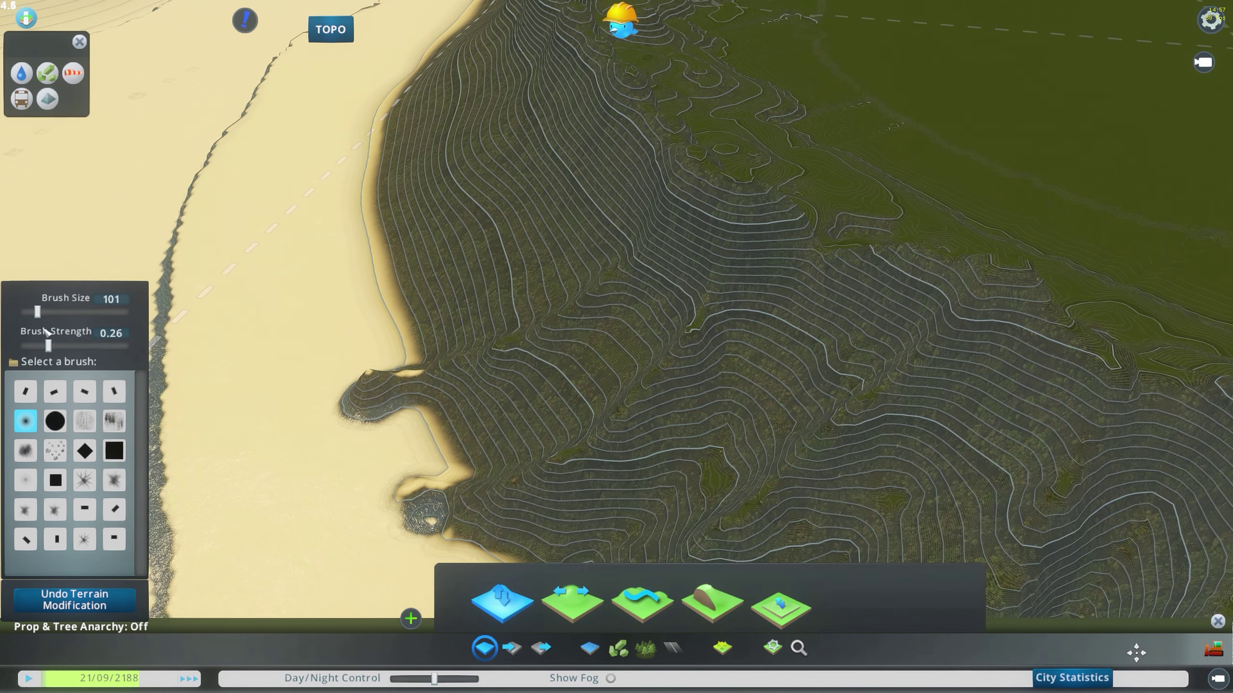
Set the brush size to 150, broaden the far headland and raise another long spur beside it past the beach.
drag(37, 311, 45, 313)
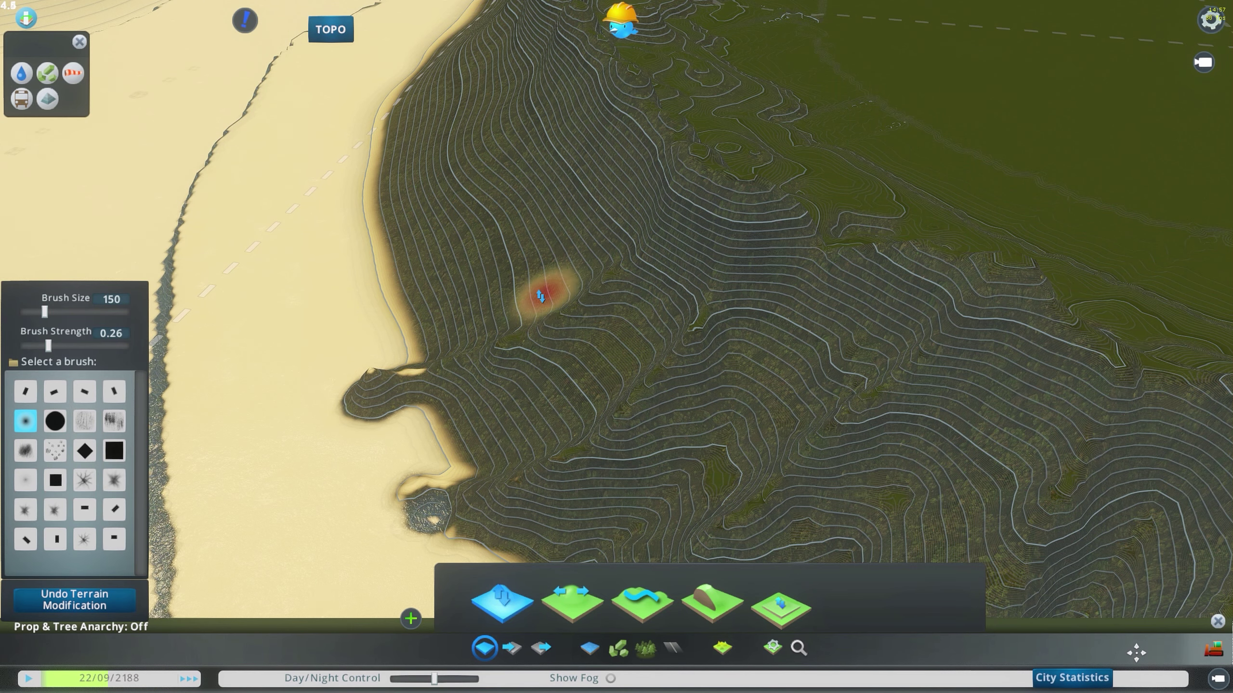
mouse_move(439, 362)
mouse_down()
mouse_move(358, 399)
mouse_move(431, 366)
mouse_move(367, 392)
mouse_move(381, 400)
mouse_up()
middle_drag(697, 343, 757, 315)
middle_drag(577, 369, 628, 344)
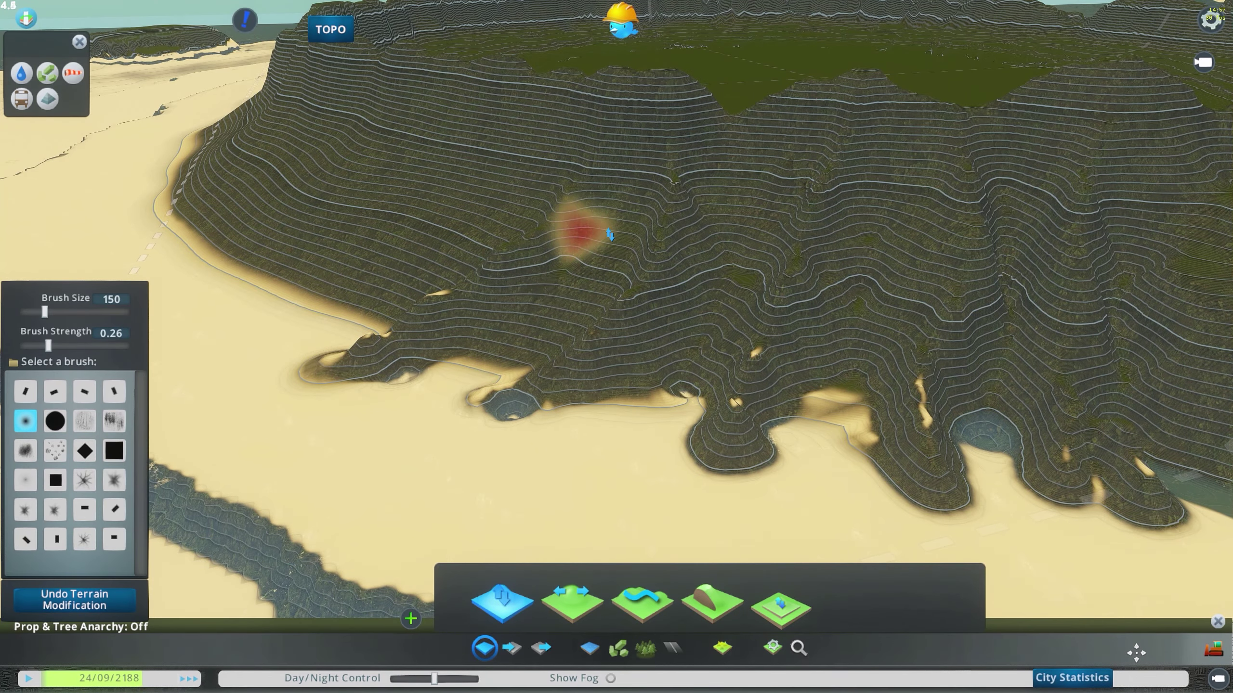
middle_drag(771, 241, 619, 338)
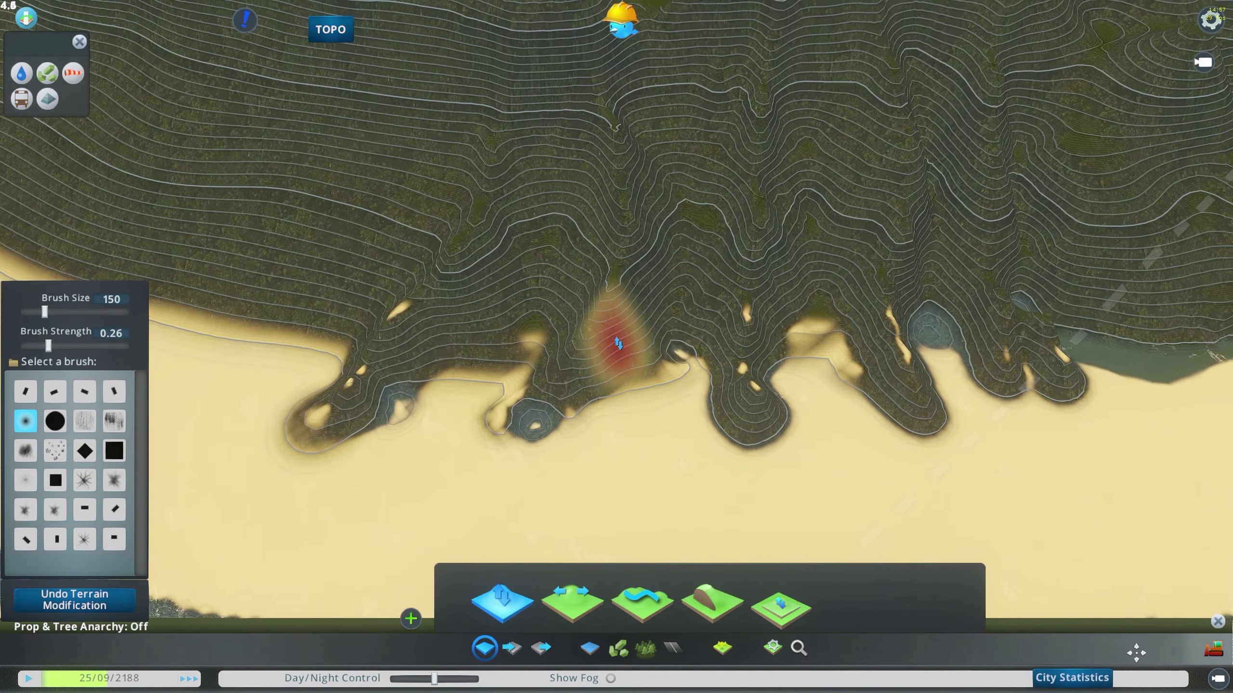
key(a)
mouse_move(860, 303)
middle_down()
mouse_move(592, 369)
mouse_move(587, 345)
mouse_move(611, 344)
middle_up()
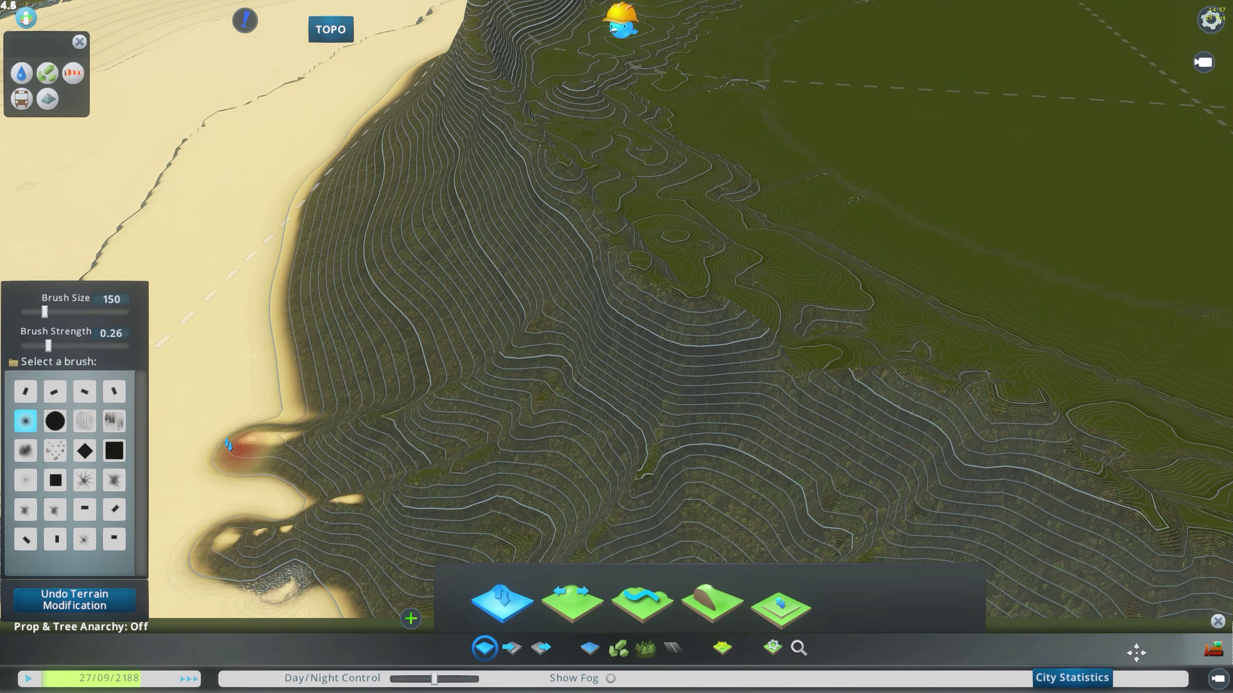
Inspect the slope at ground level, close the terrain tools and examine the gullies and spurs from several distances.
middle_drag(326, 428, 617, 345)
mouse_move(577, 294)
middle_down()
mouse_move(539, 315)
mouse_move(639, 245)
middle_up()
mouse_move(883, 221)
middle_down()
mouse_move(757, 389)
mouse_move(718, 262)
middle_up()
middle_drag(776, 223, 702, 247)
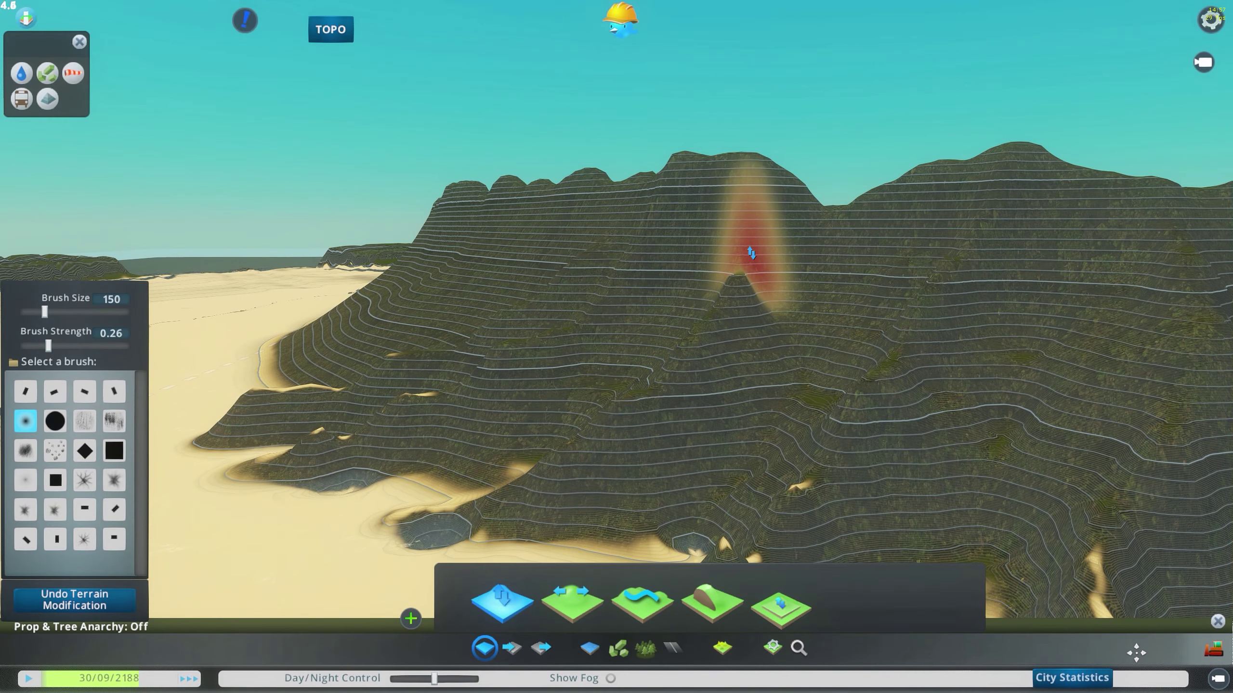
middle_drag(840, 243, 611, 336)
click(1216, 623)
scroll(776, 449, down, 8)
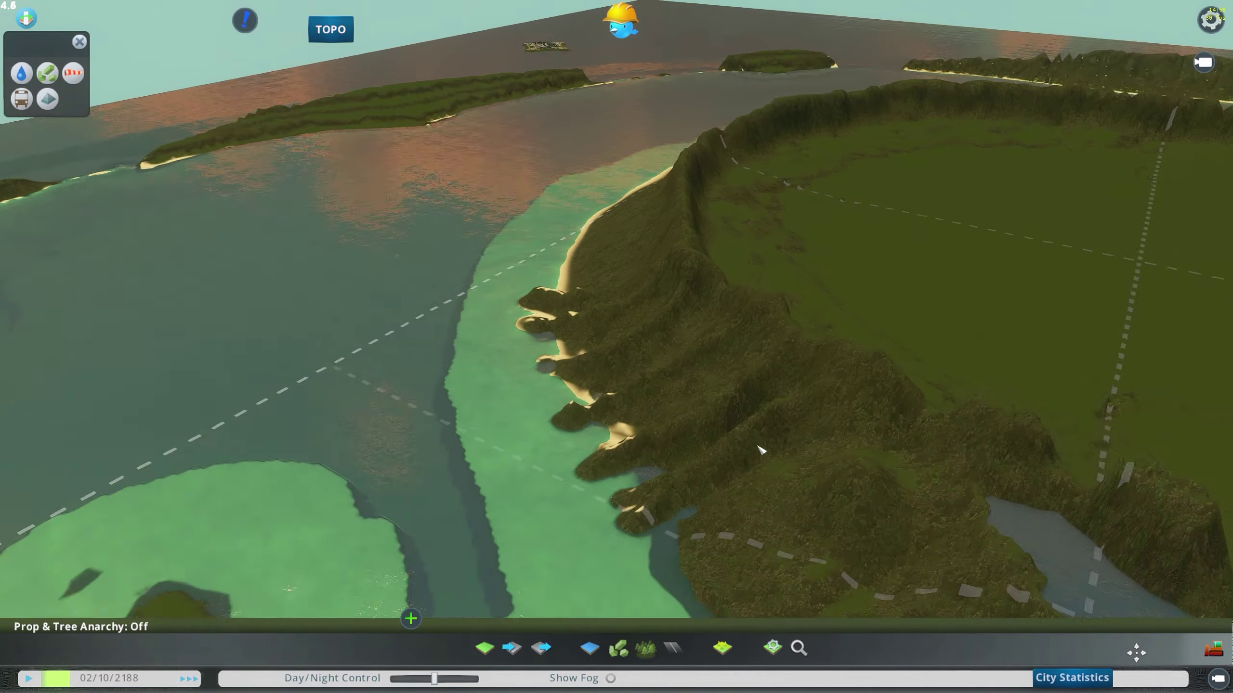
middle_drag(806, 474, 777, 550)
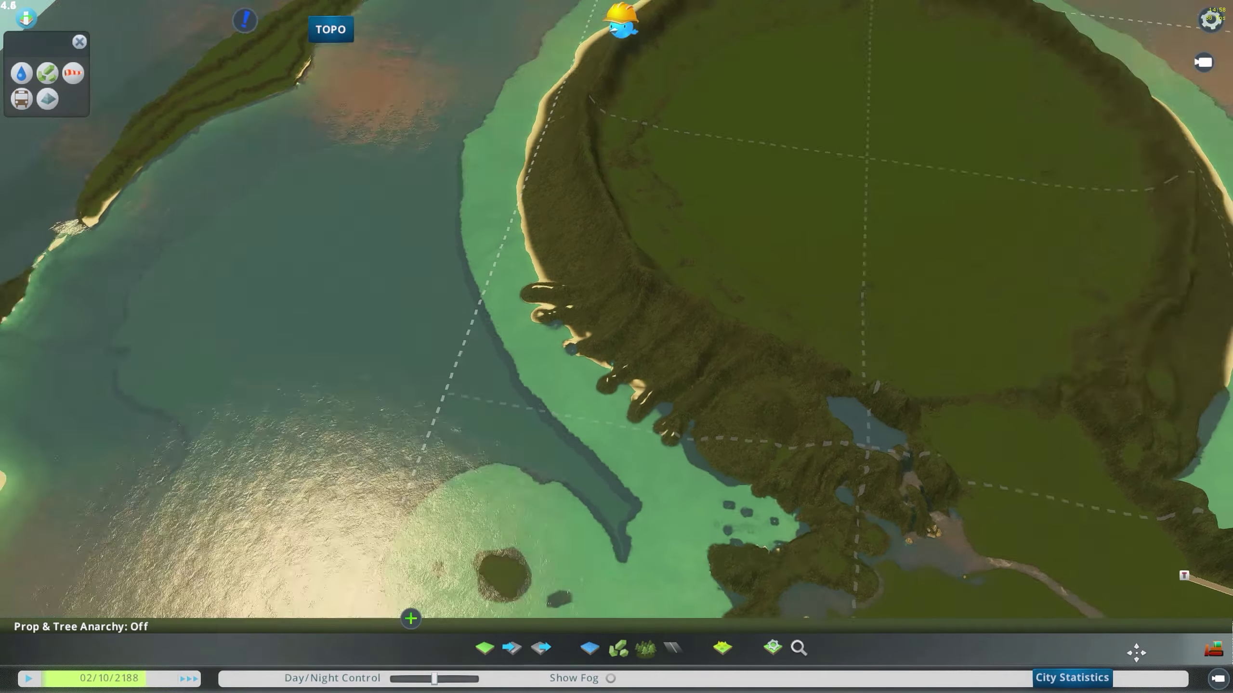
scroll(741, 481, down, 5)
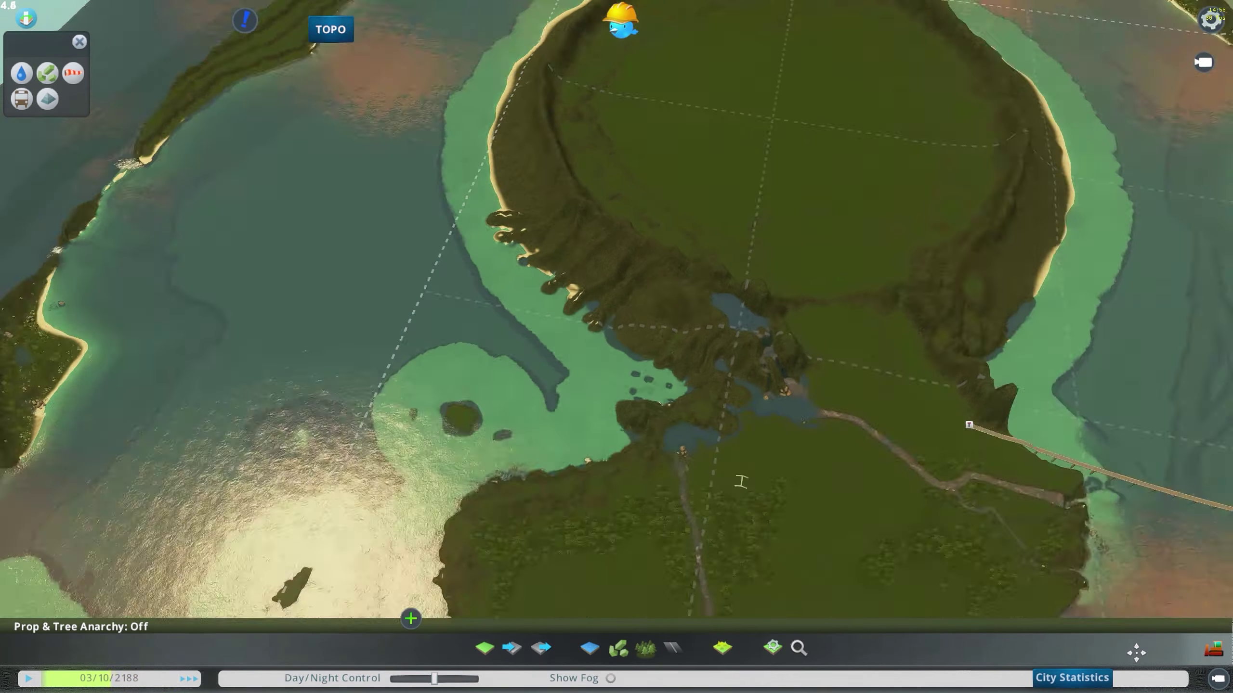
middle_drag(572, 361, 614, 349)
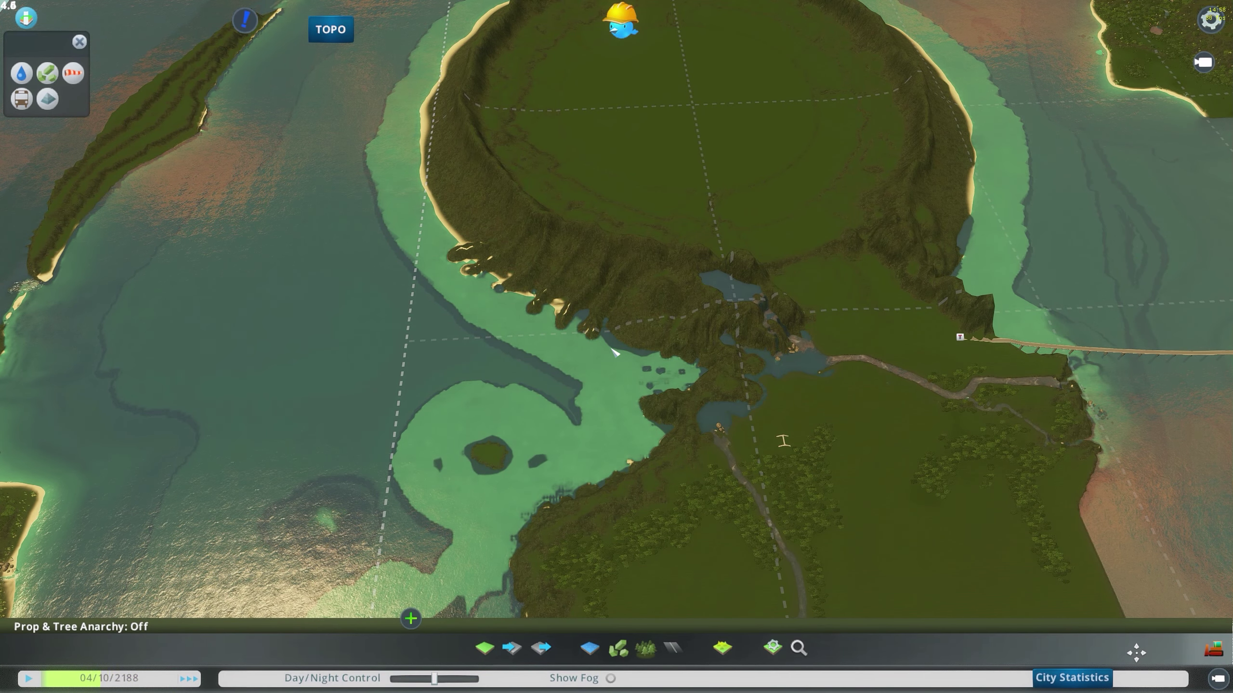
scroll(613, 352, up, 6)
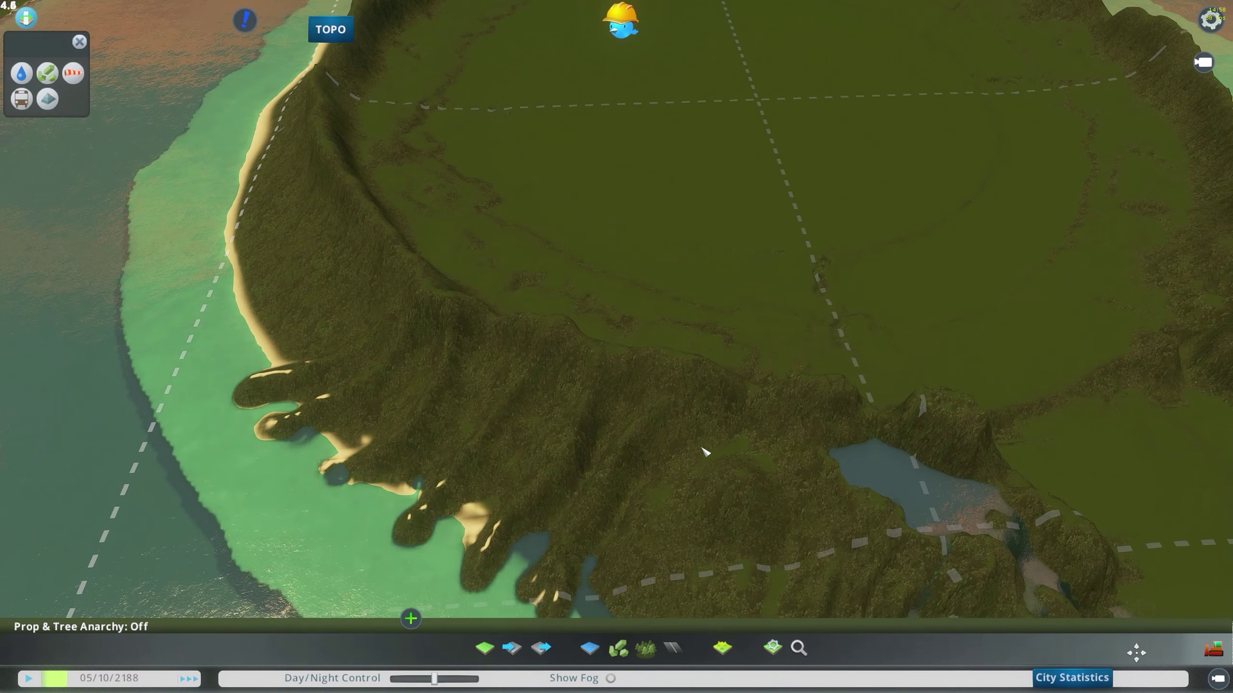
middle_drag(714, 449, 563, 542)
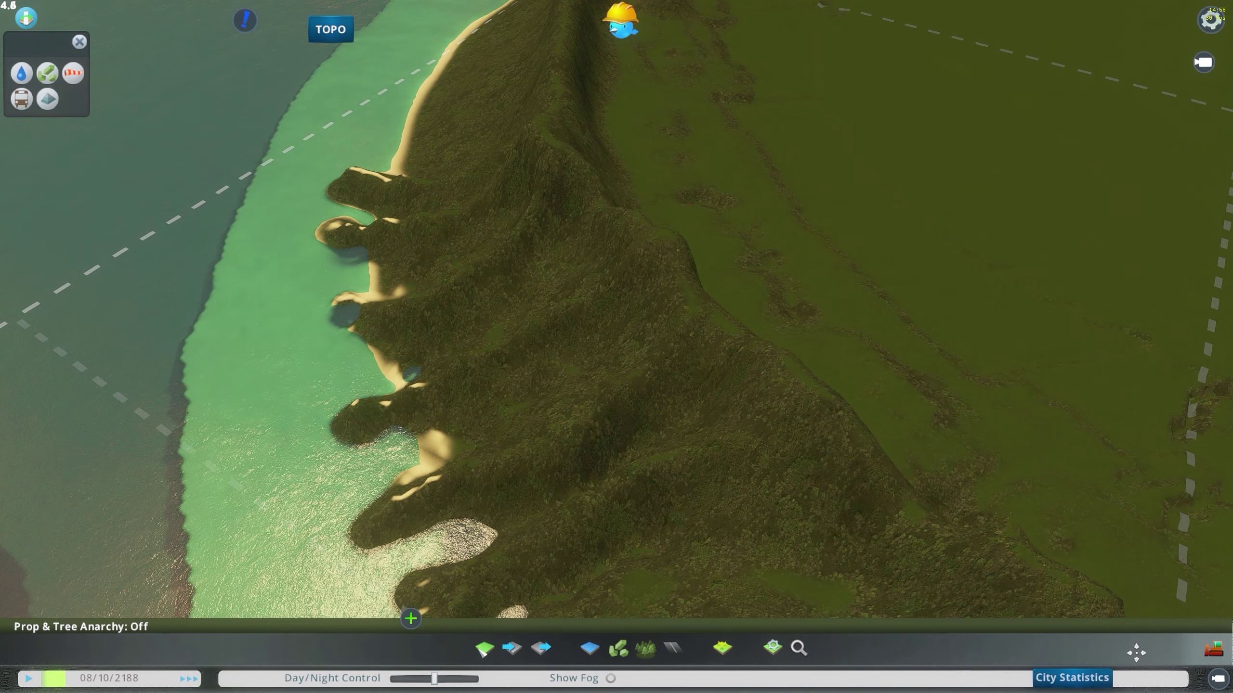
Reopen the terrain tools, set the brush size to 83 and carve a small side gully low between the far spurs.
click(485, 648)
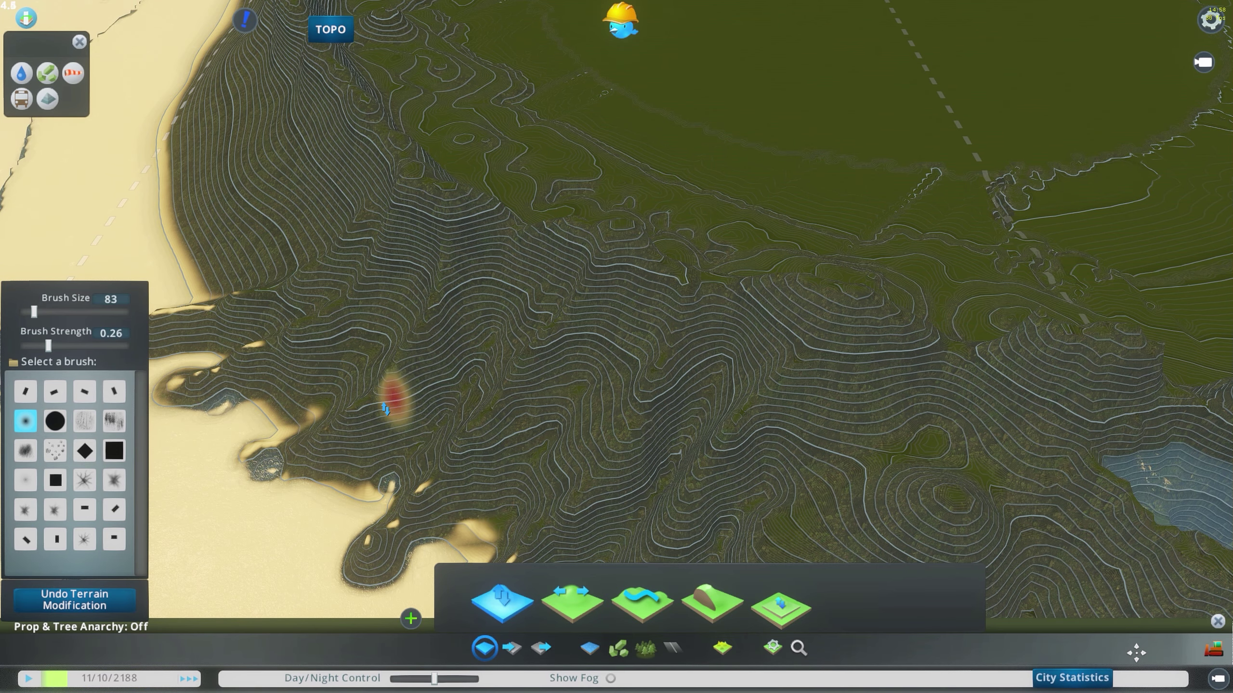
key(a)
key(s)
scroll(486, 289, up, 3)
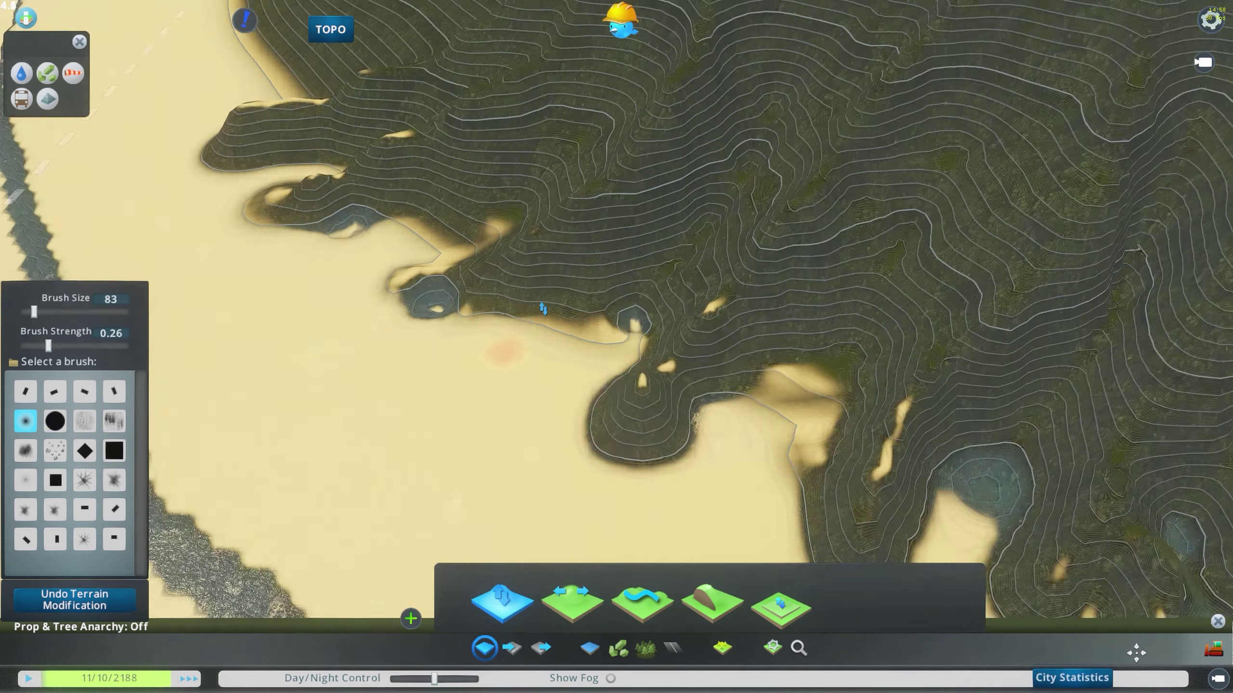
middle_drag(545, 303, 656, 301)
key(w)
key(a)
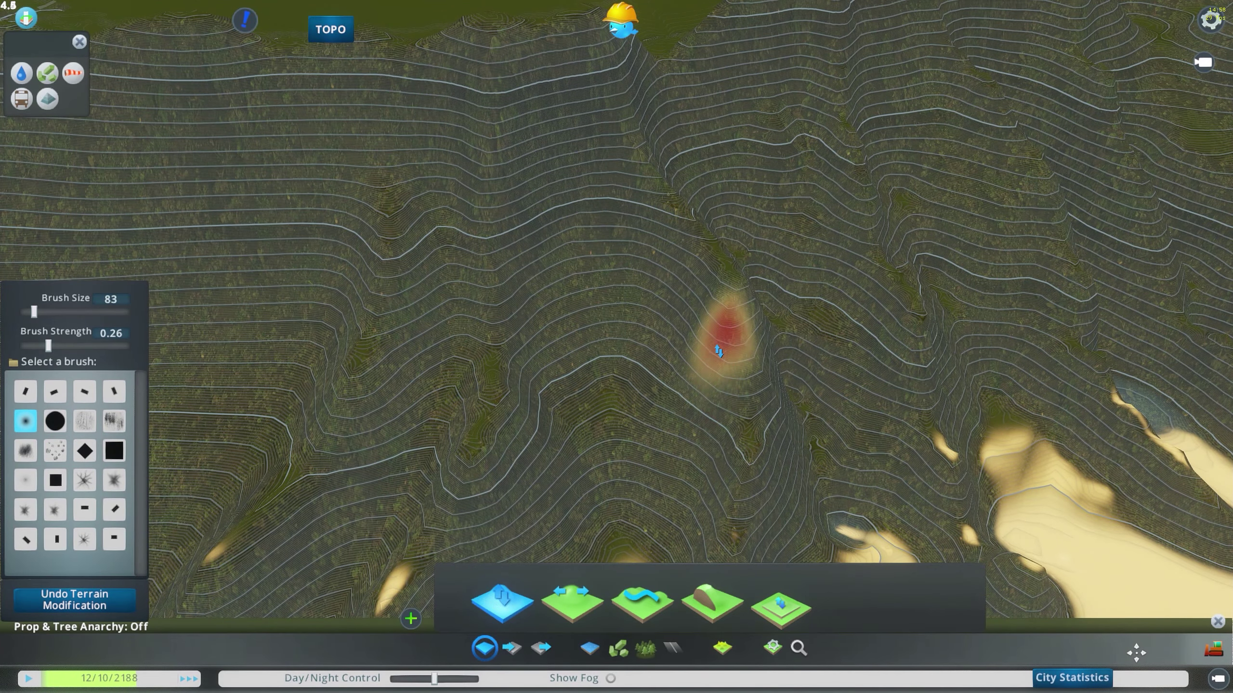
middle_drag(795, 357, 624, 340)
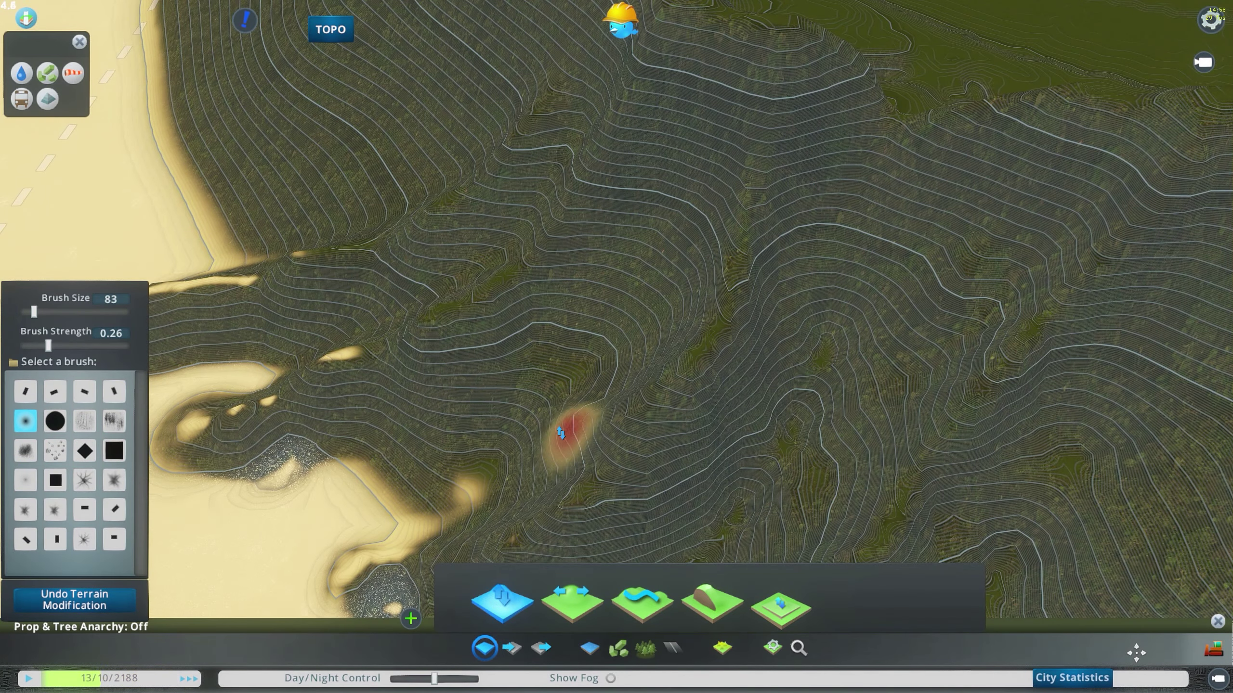
mouse_move(419, 456)
right_down()
mouse_move(634, 407)
mouse_move(579, 411)
right_up()
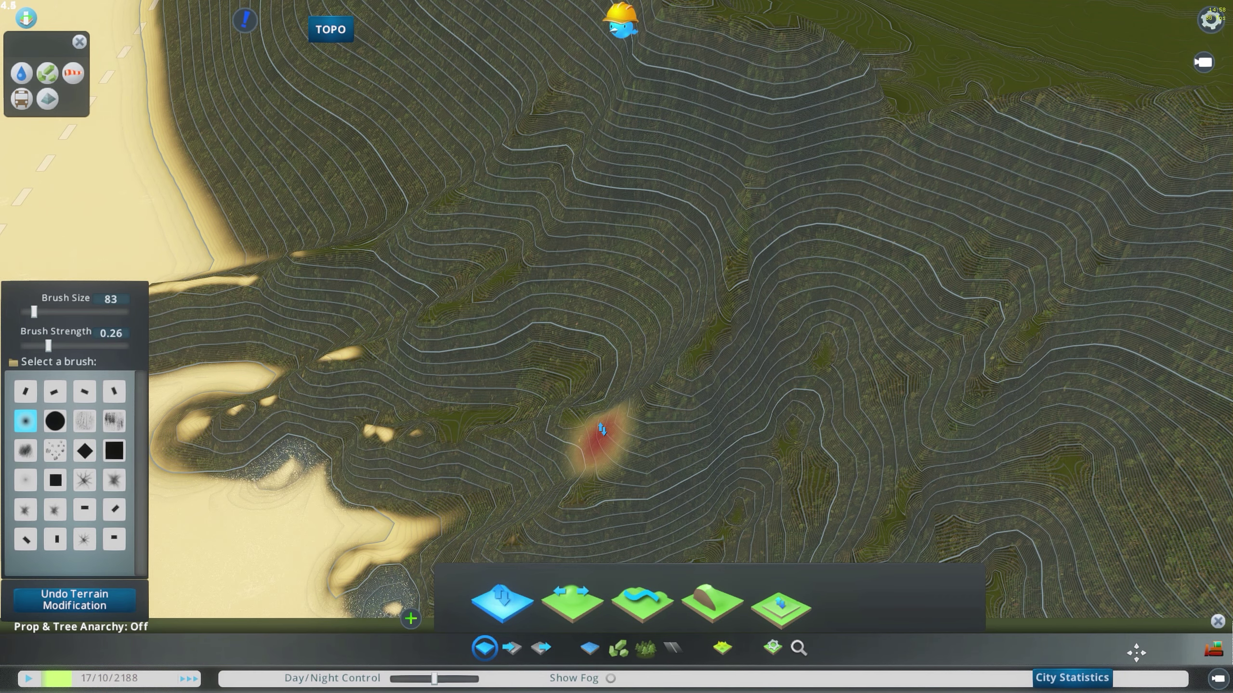
Close the terrain tools and review the crater's gullied outer slope and shoreline without contour lines.
scroll(580, 423, down, 5)
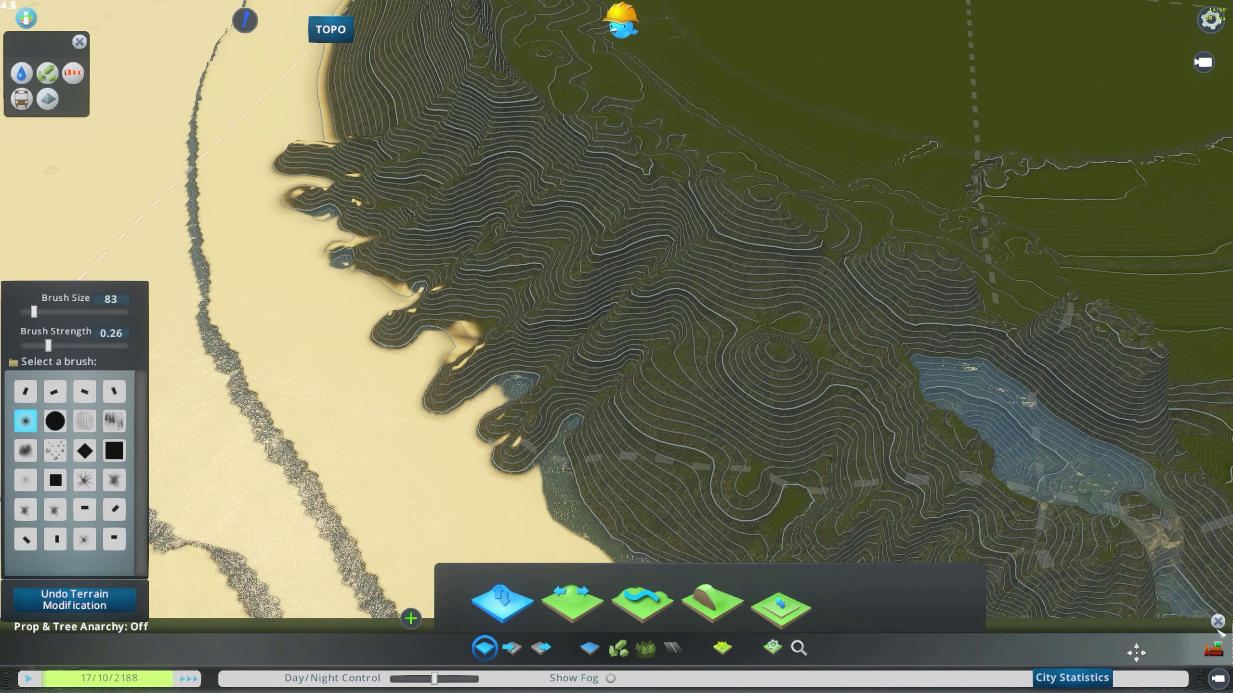
click(1219, 624)
middle_drag(699, 384, 575, 331)
scroll(575, 330, down, 4)
scroll(717, 252, up, 2)
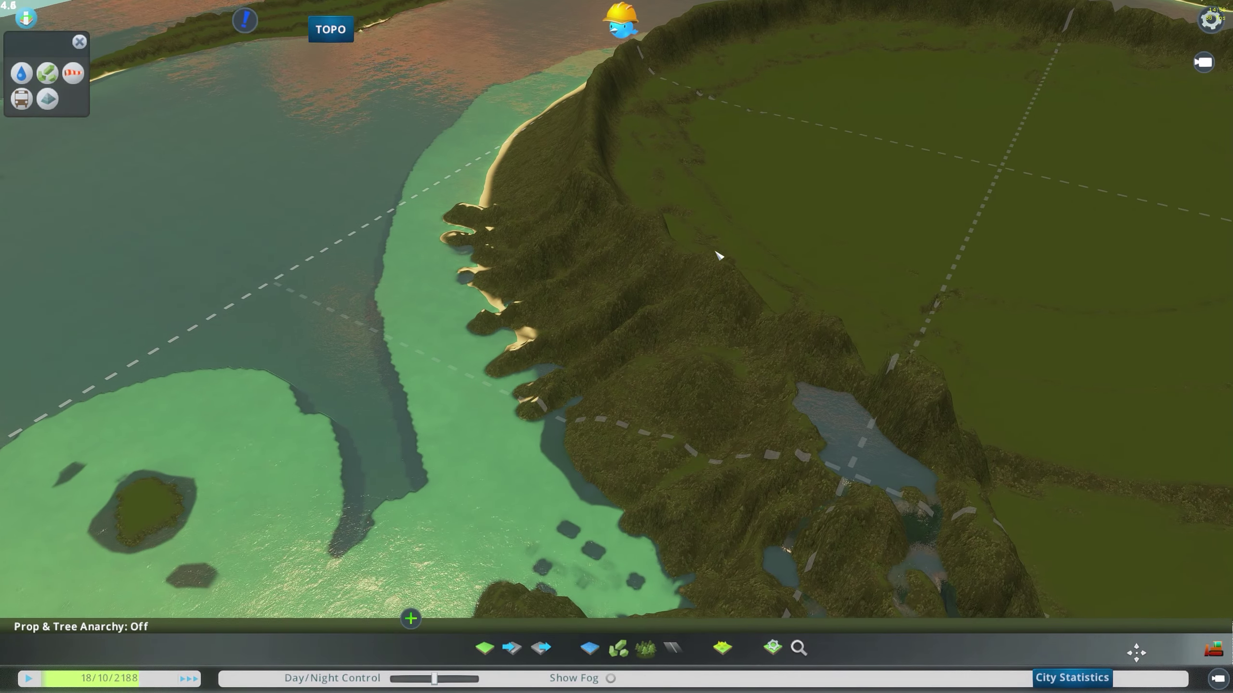
Examine the whole island and the crater's gullied outer slope from several distances, without and with contour lines.
scroll(718, 250, down, 8)
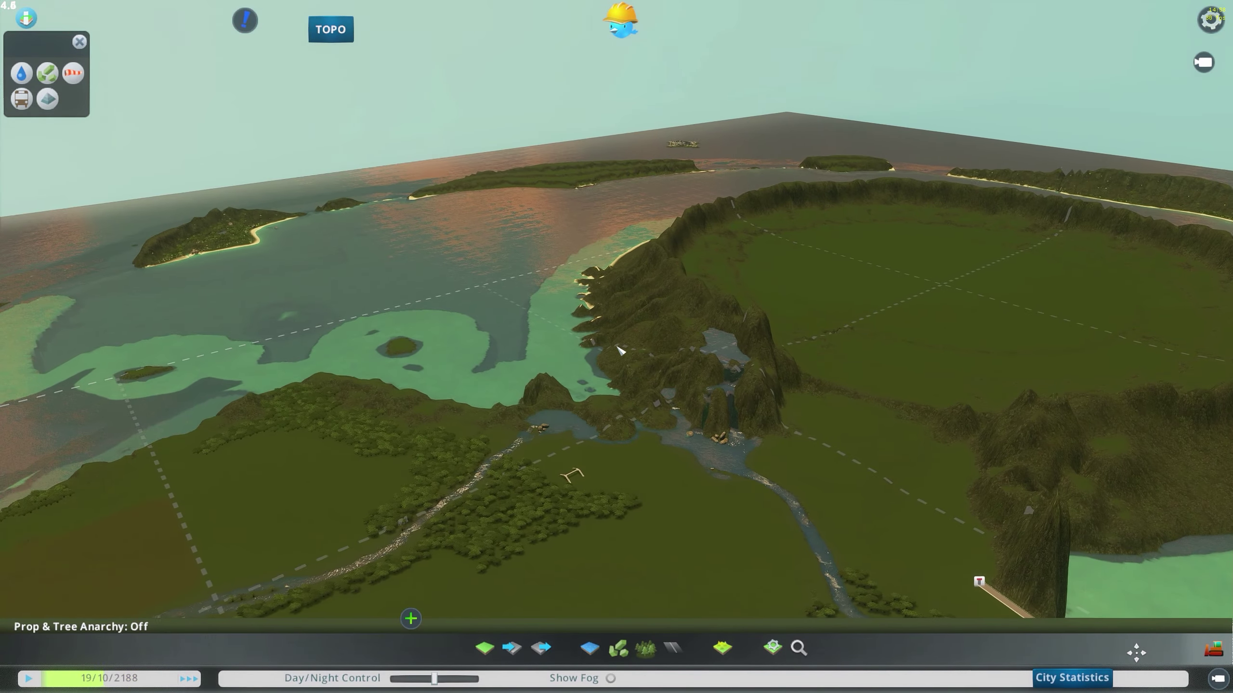
scroll(620, 349, down, 10)
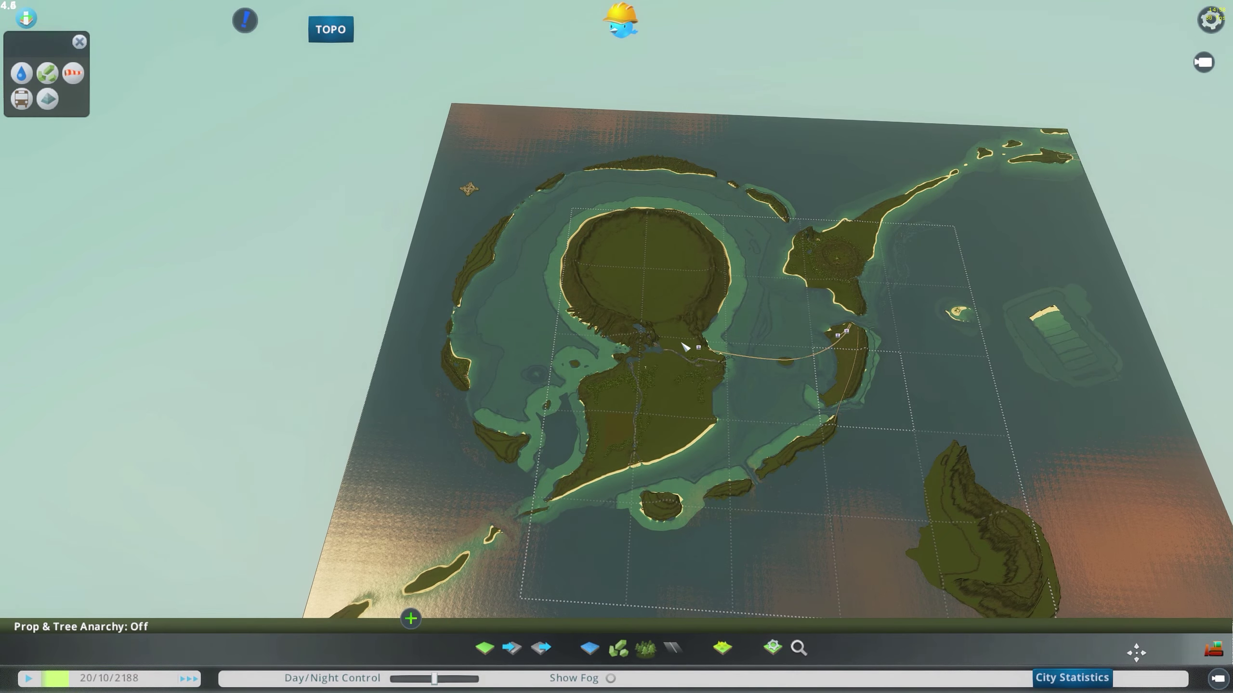
scroll(684, 347, up, 3)
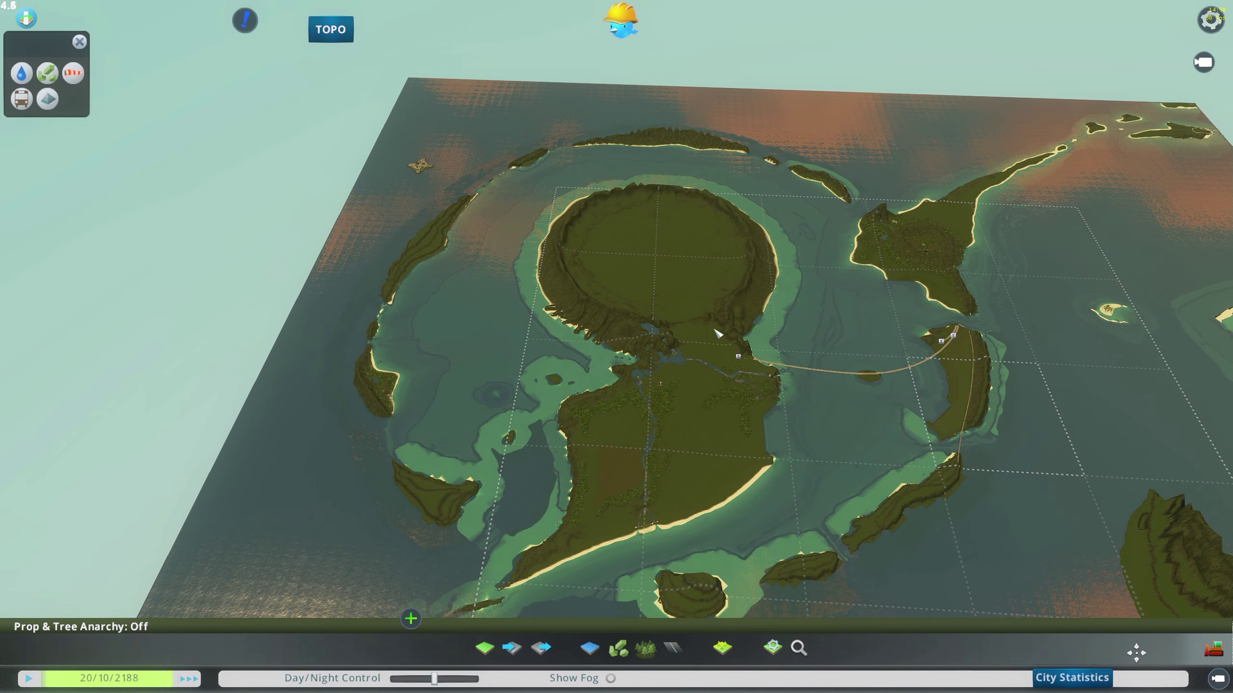
scroll(669, 331, up, 10)
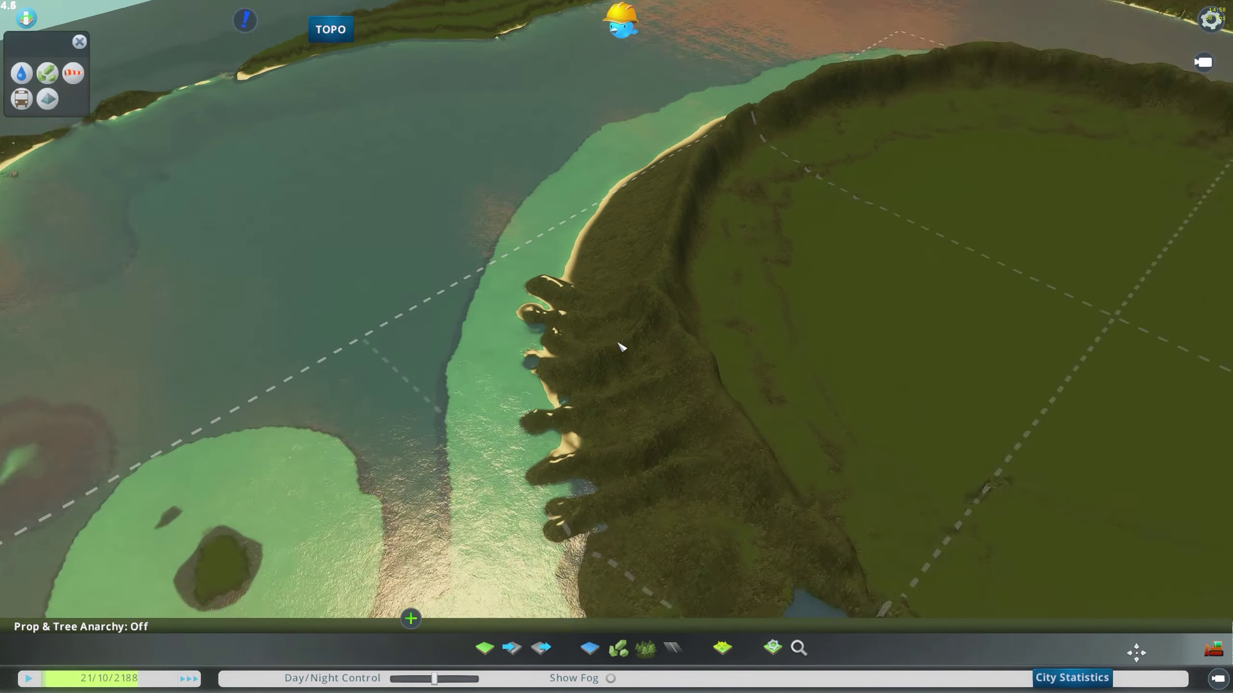
scroll(621, 347, up, 8)
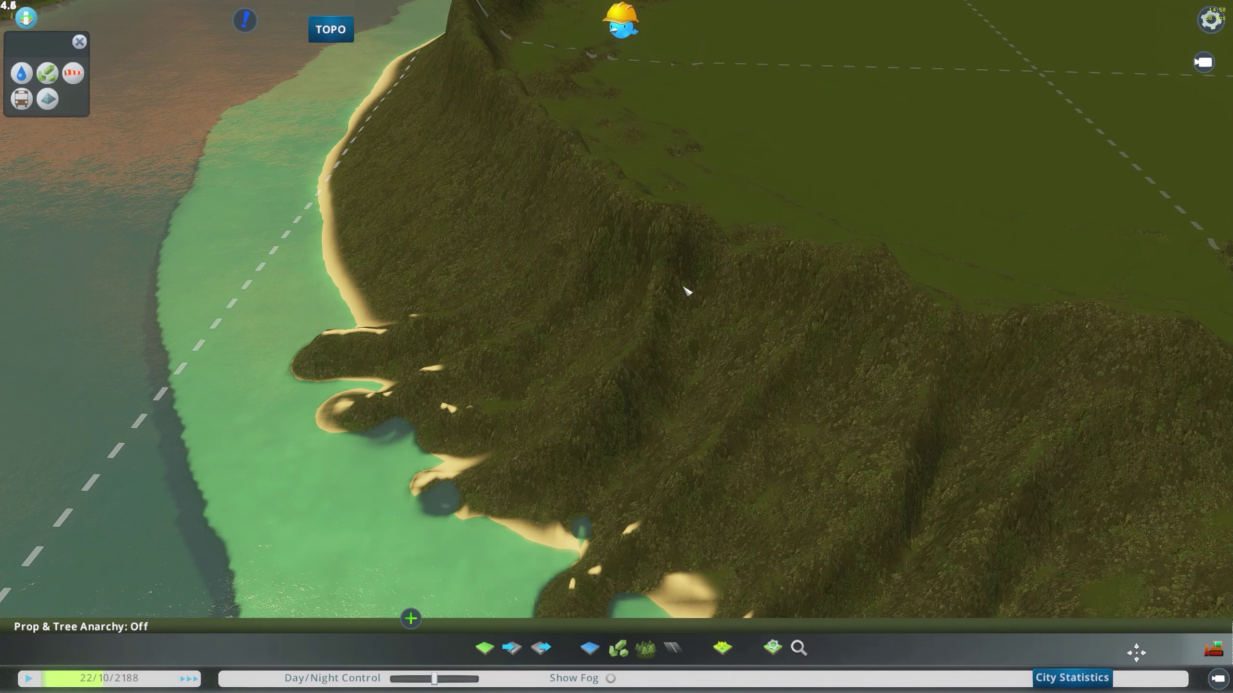
middle_drag(684, 288, 576, 291)
click(486, 649)
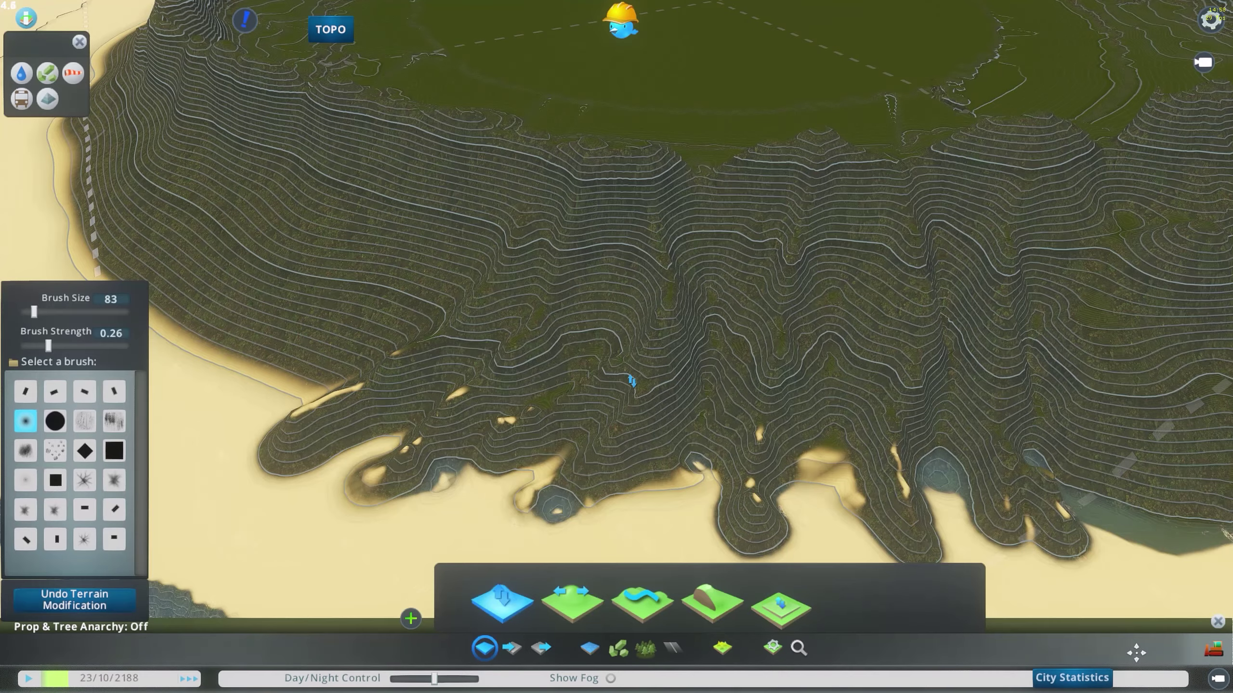
middle_drag(689, 269, 592, 332)
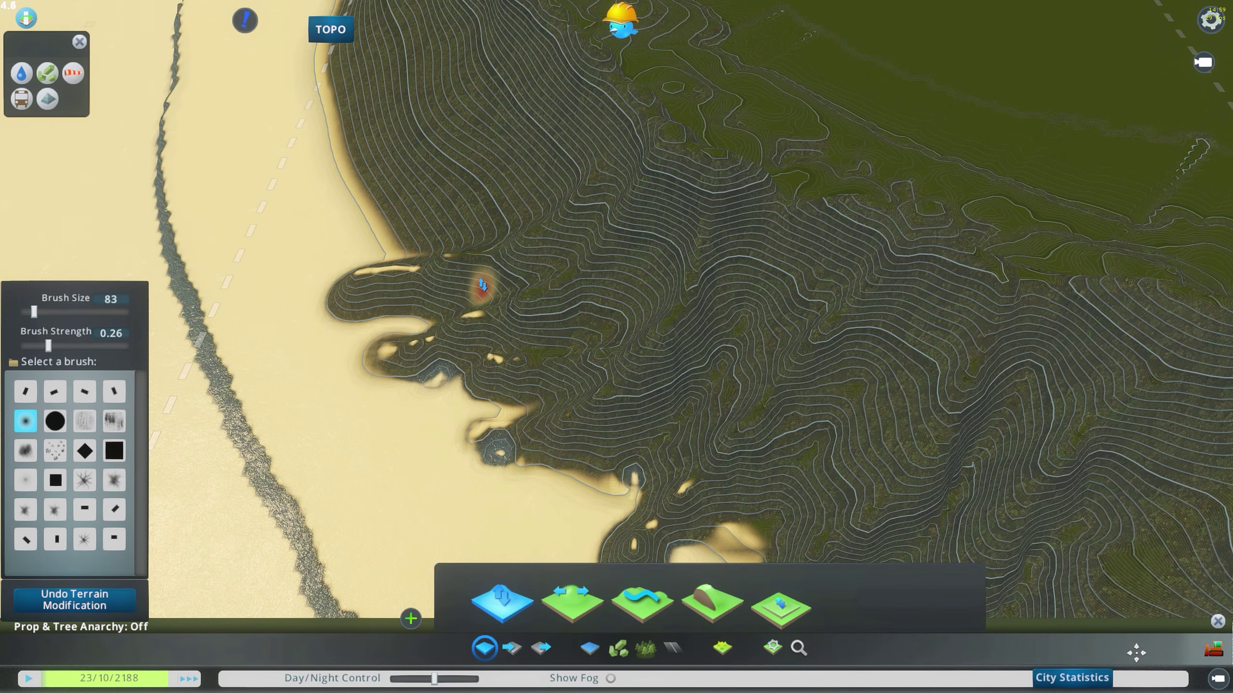
middle_drag(475, 292, 552, 257)
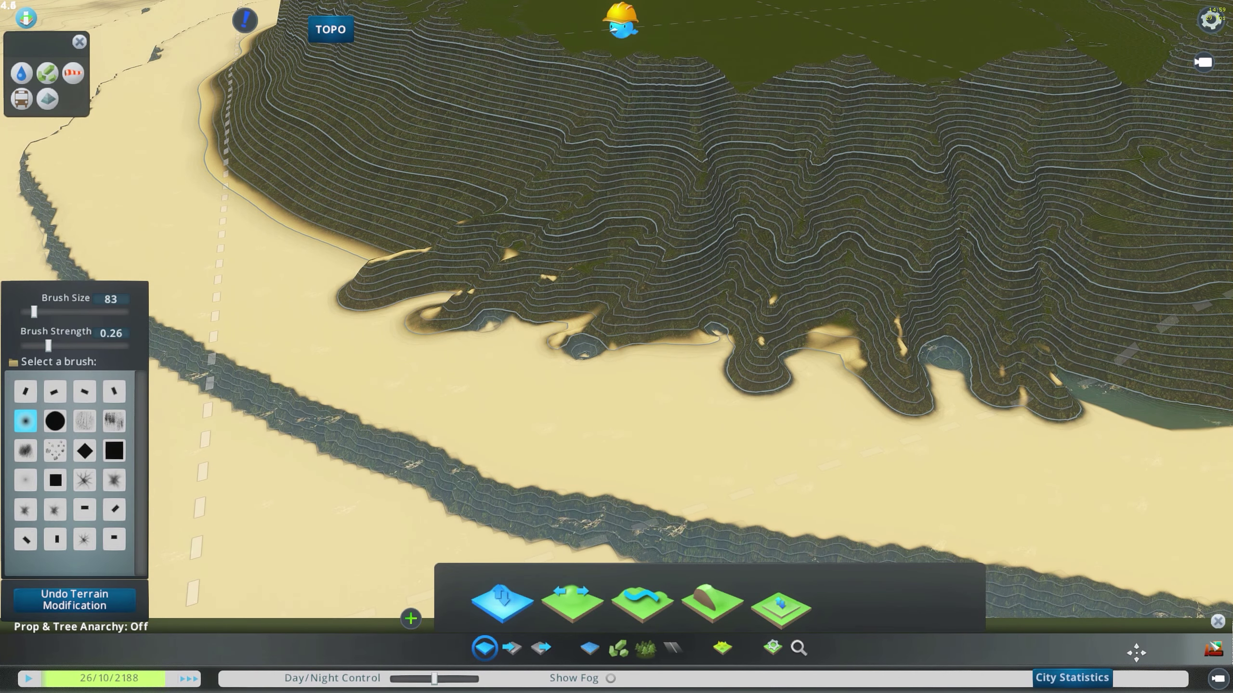
Close the terrain tools and inspect the smooth stretch of outer slope beyond the last spur.
click(1219, 621)
scroll(777, 368, down, 5)
middle_drag(777, 359, 640, 329)
scroll(675, 335, up, 2)
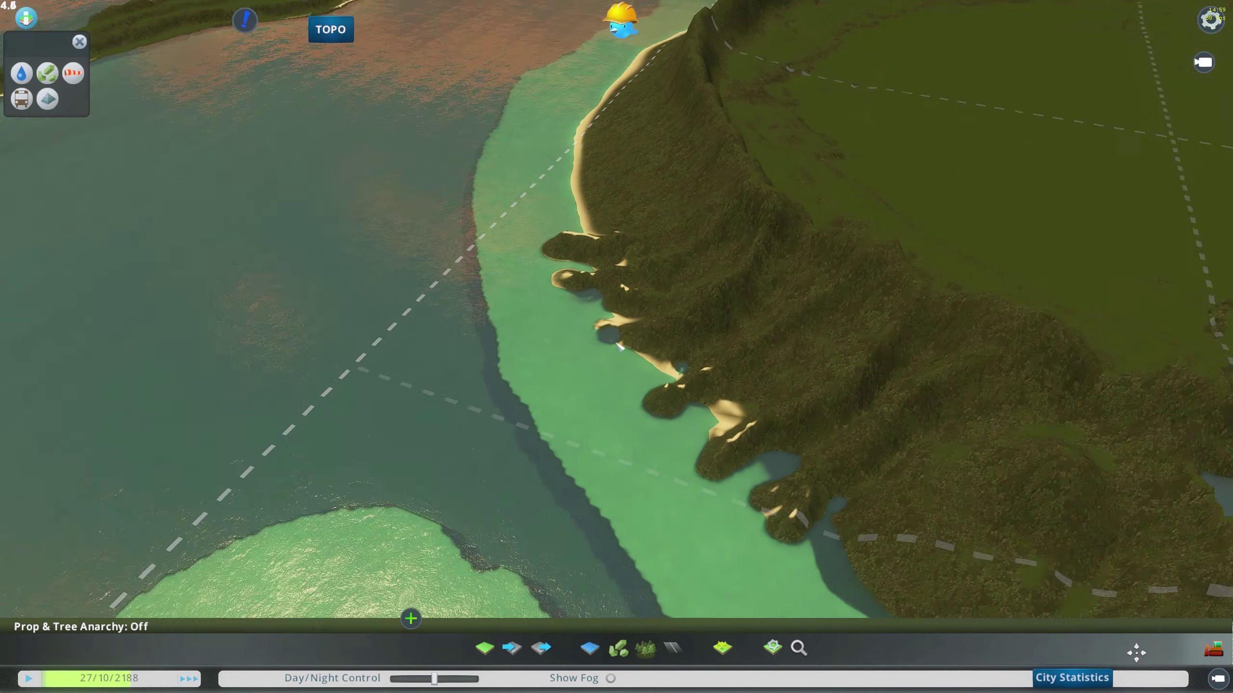
scroll(640, 328, down, 5)
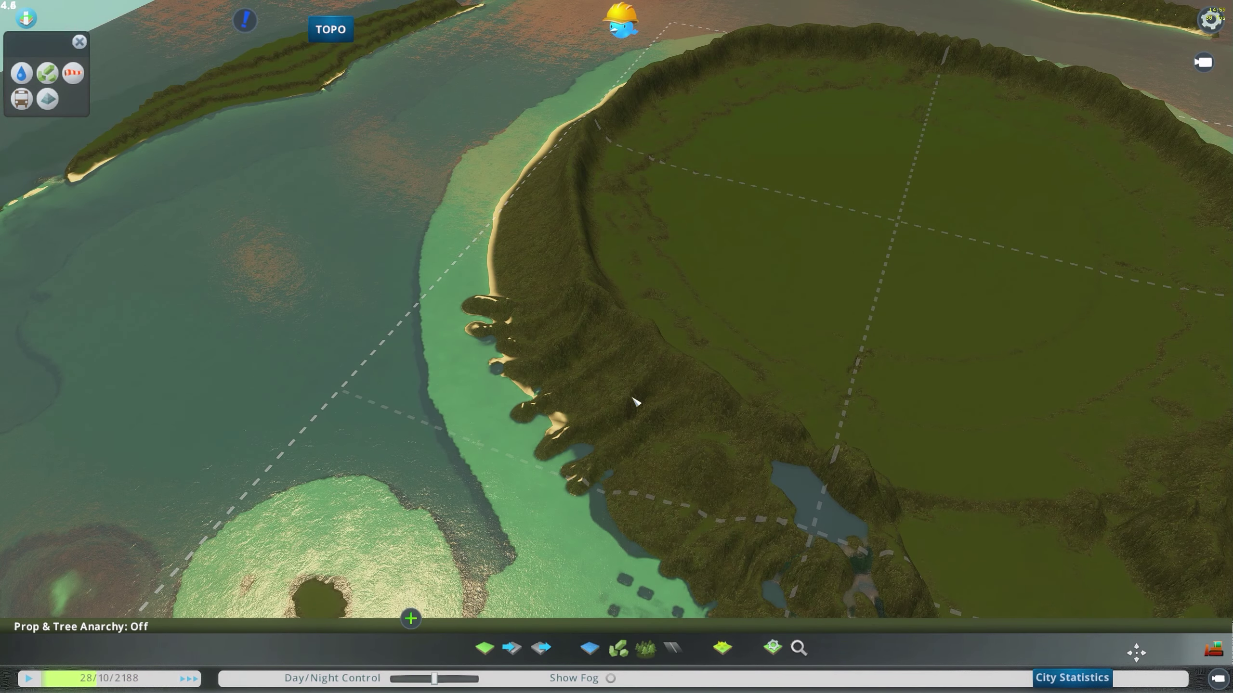
middle_drag(655, 390, 613, 353)
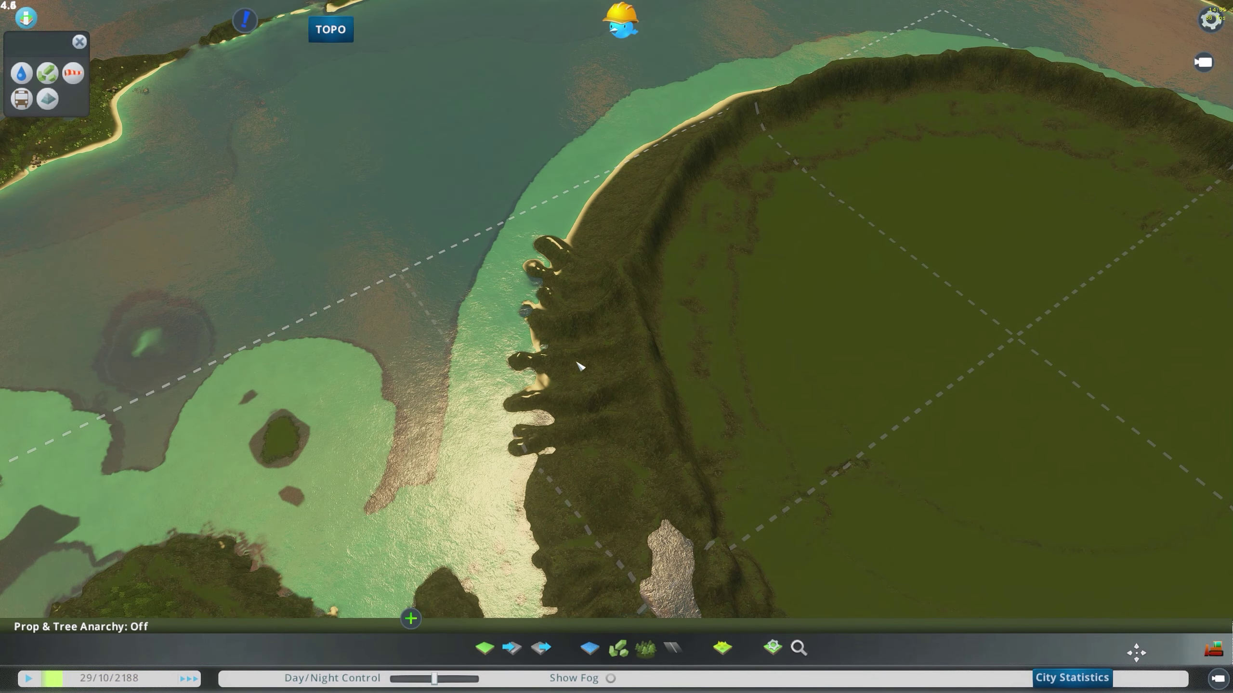
scroll(622, 380, up, 4)
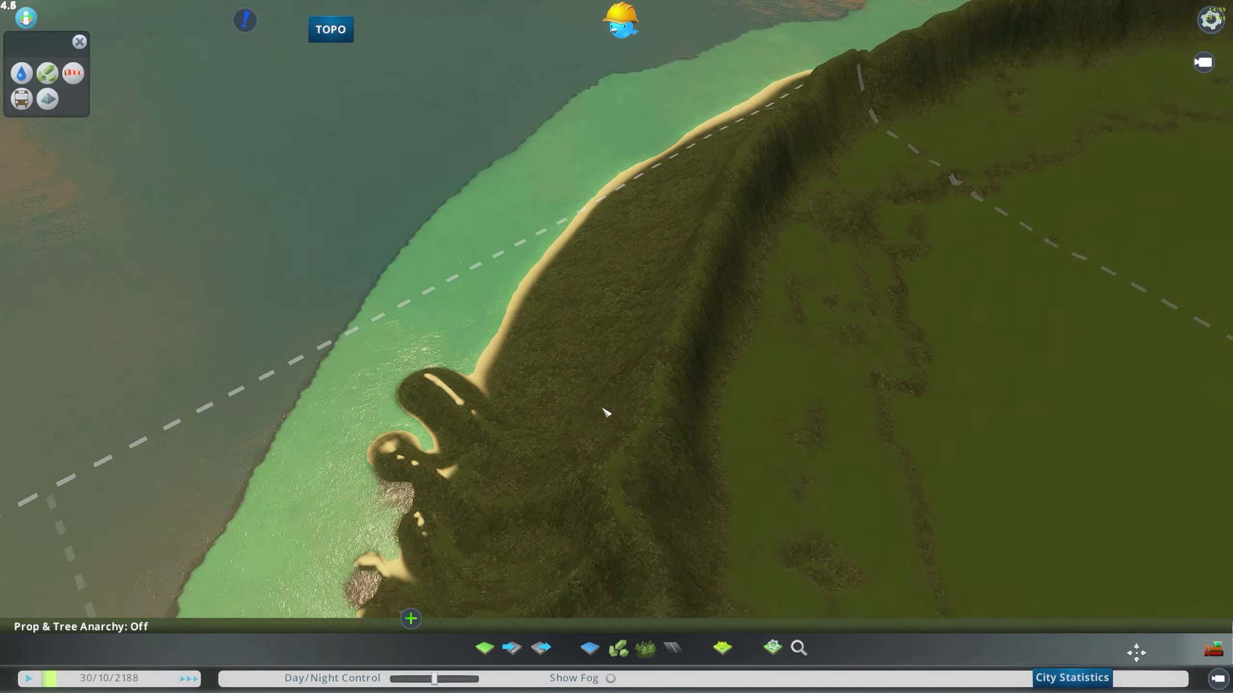
middle_drag(606, 412, 625, 346)
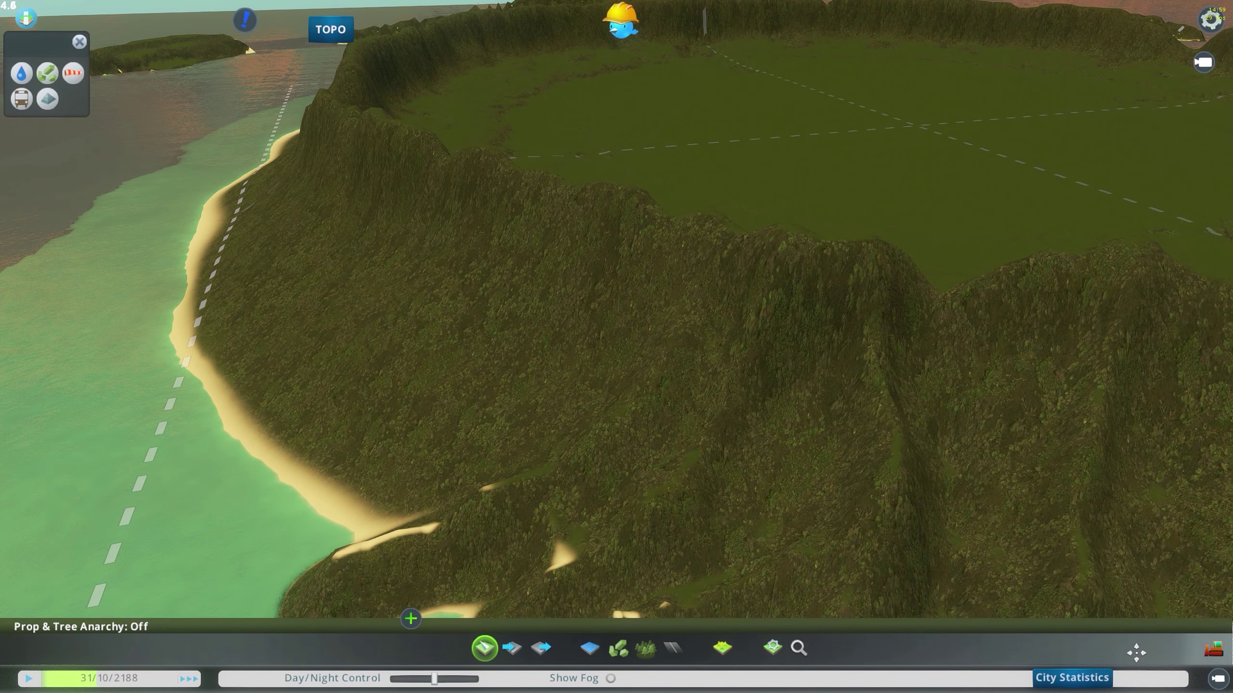
Reopen the terrain tools, set the brush size to 125, carve a gully down the smooth slope and raise a small spur at its foot.
click(484, 647)
key(s)
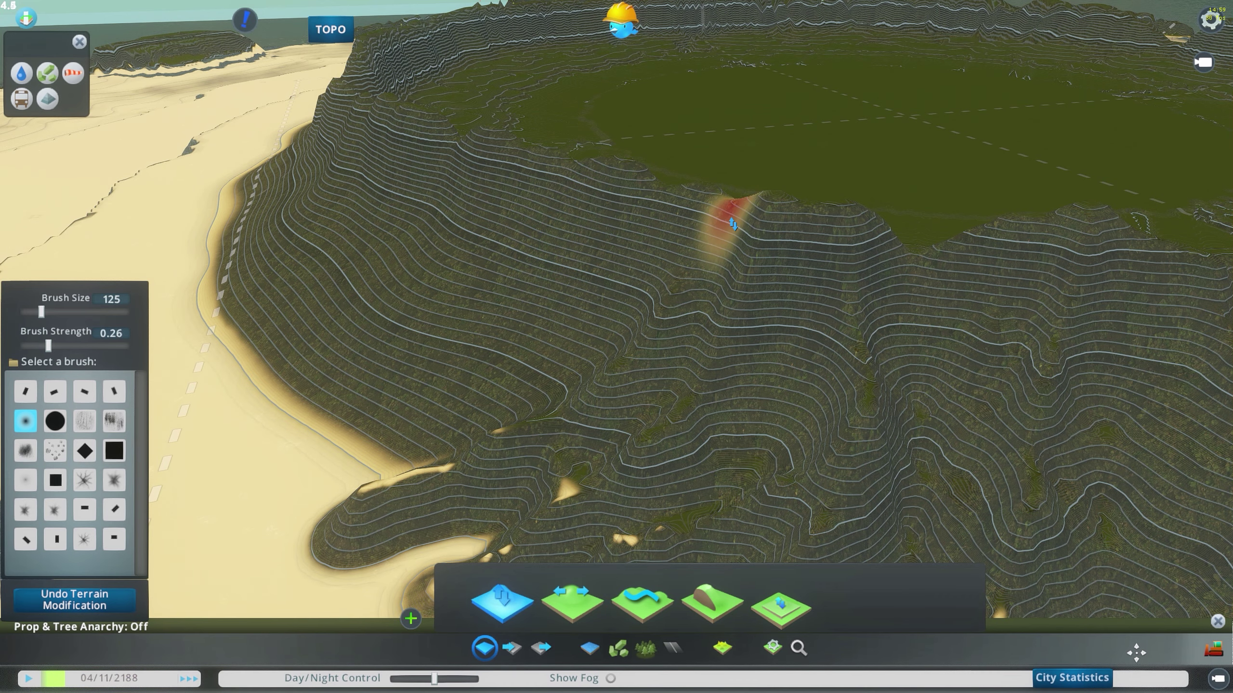
scroll(680, 263, up, 1)
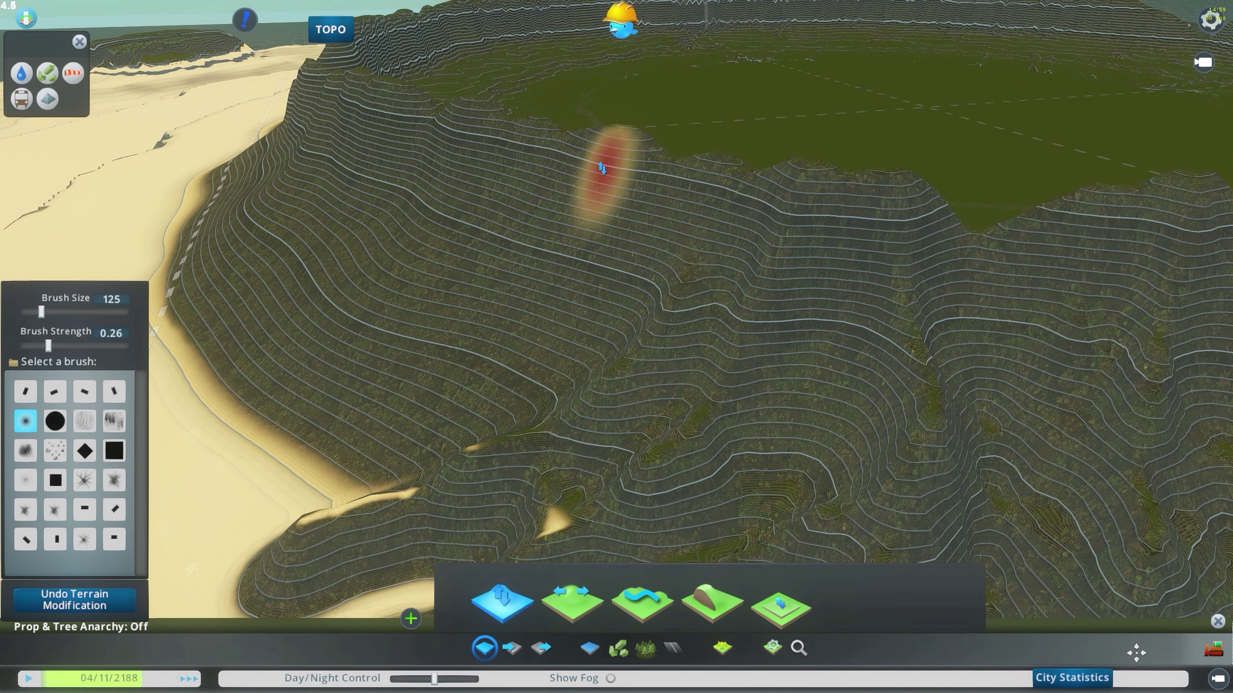
mouse_move(601, 168)
mouse_down()
mouse_move(572, 206)
mouse_move(502, 250)
mouse_up()
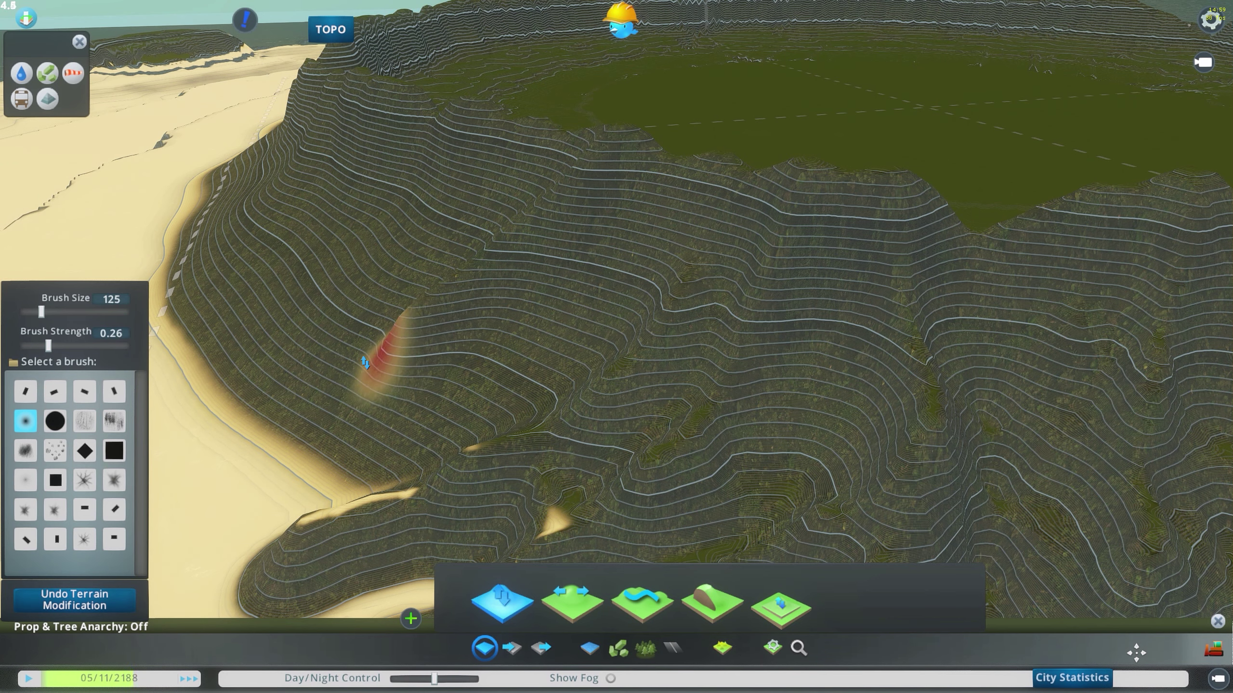
drag(315, 387, 250, 416)
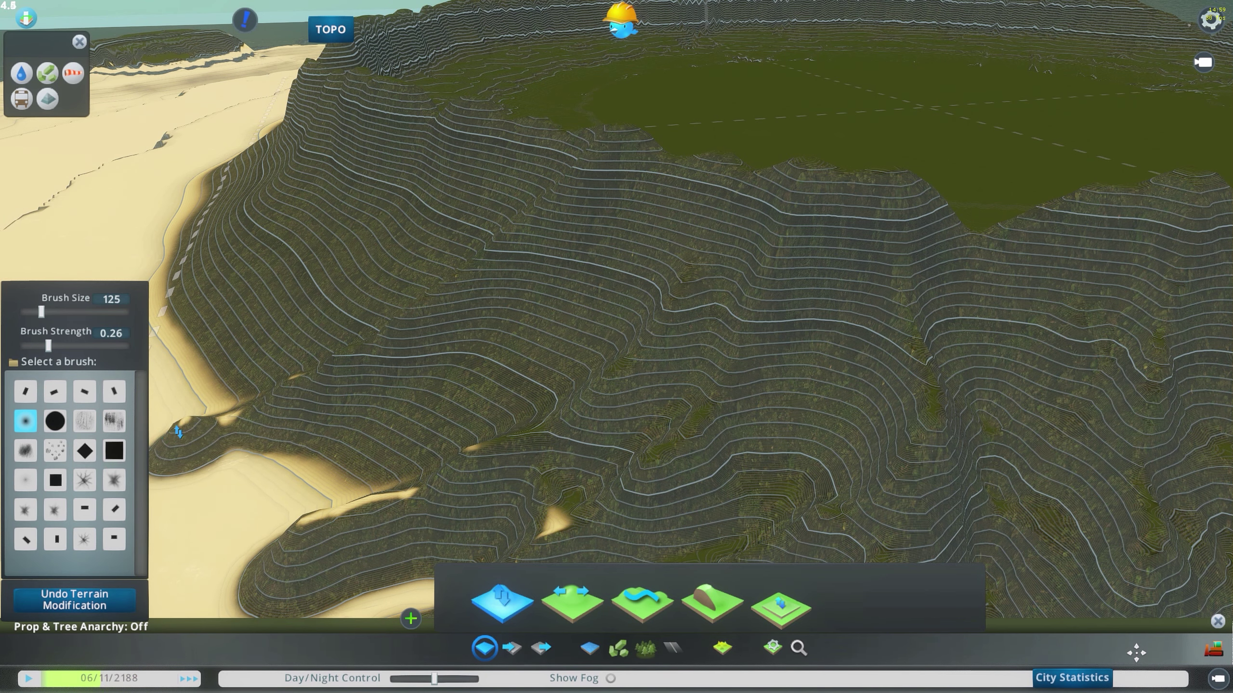
Raise another spur past the beach between the new small spur and the older neighbouring one.
middle_drag(310, 369, 631, 291)
key(s)
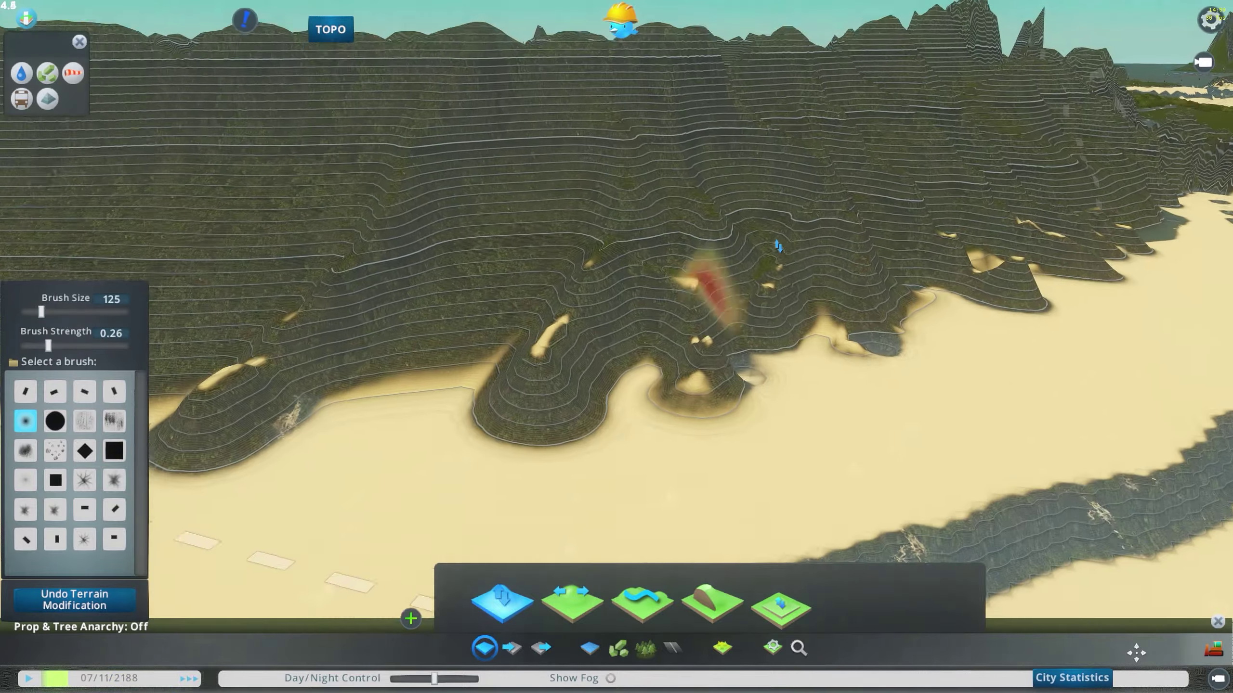
key(w)
middle_drag(833, 180, 638, 336)
key(s)
mouse_move(572, 283)
mouse_down()
mouse_move(550, 276)
mouse_move(374, 360)
mouse_move(602, 278)
mouse_move(390, 365)
mouse_move(545, 308)
mouse_up()
middle_drag(545, 308, 713, 318)
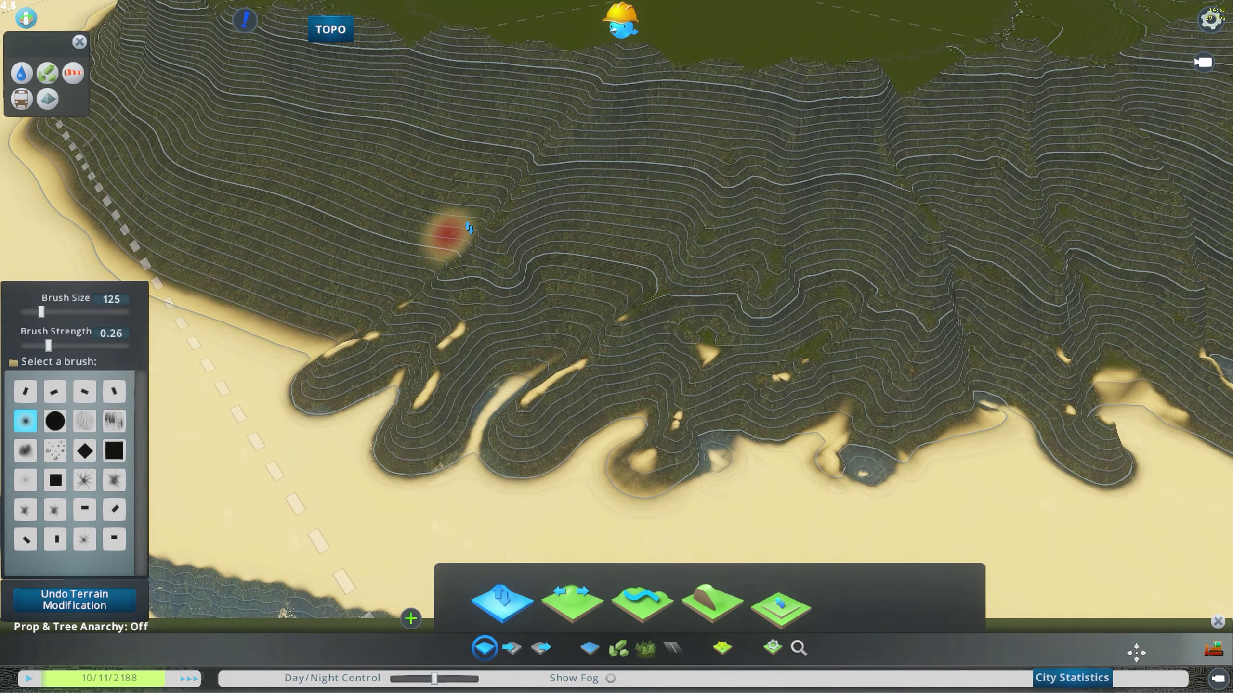
Deepen and branch the gullies above and between the new spurs, blending them into the slope below the crest.
mouse_move(498, 237)
middle_down()
mouse_move(701, 357)
mouse_move(743, 311)
mouse_move(708, 307)
mouse_move(663, 346)
middle_up()
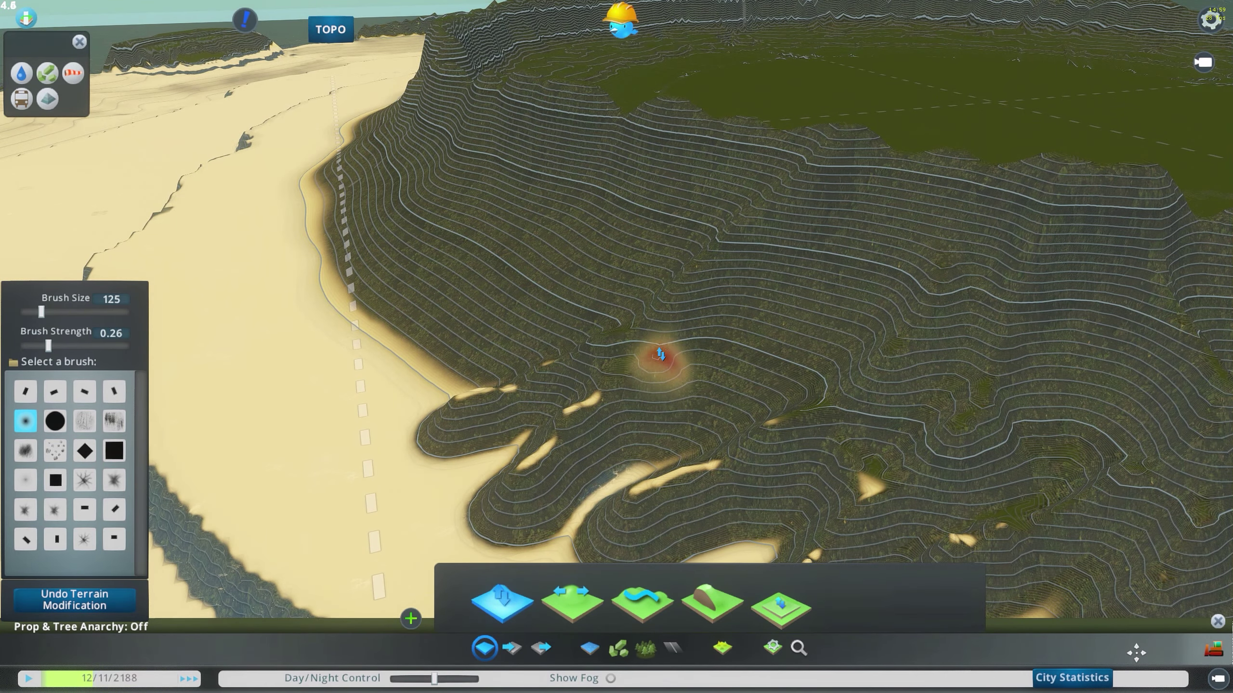
middle_drag(575, 337, 605, 369)
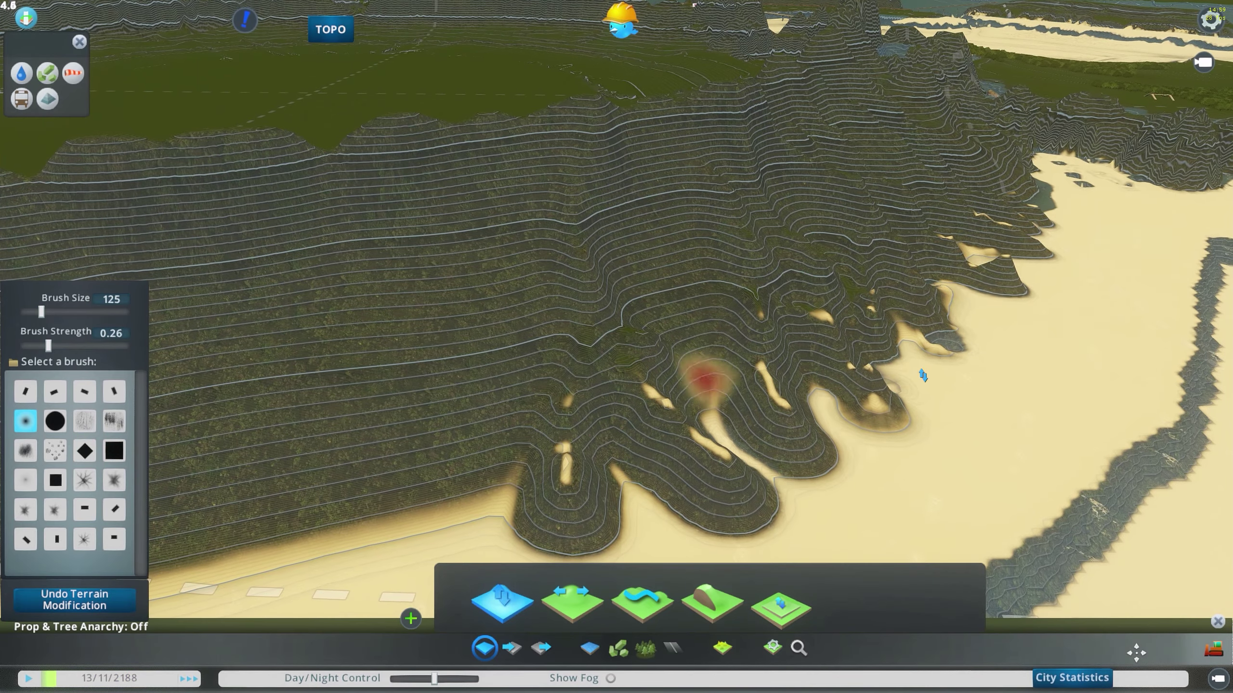
middle_drag(707, 380, 605, 366)
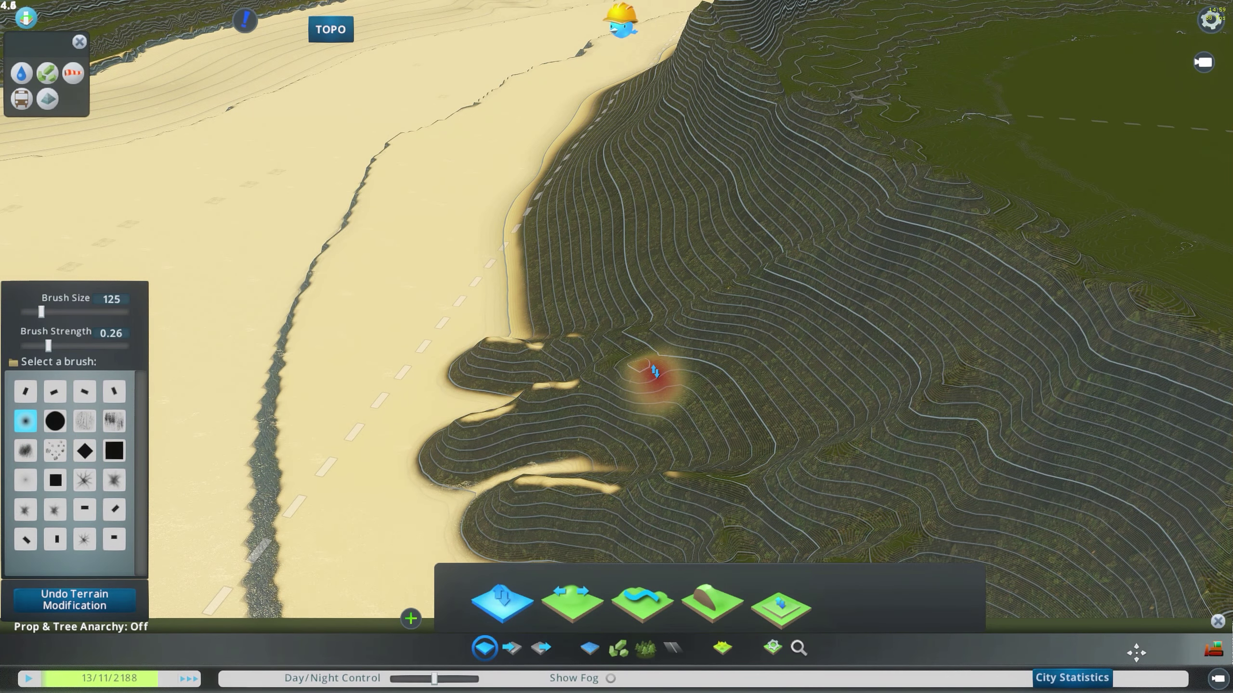
middle_drag(707, 399, 702, 275)
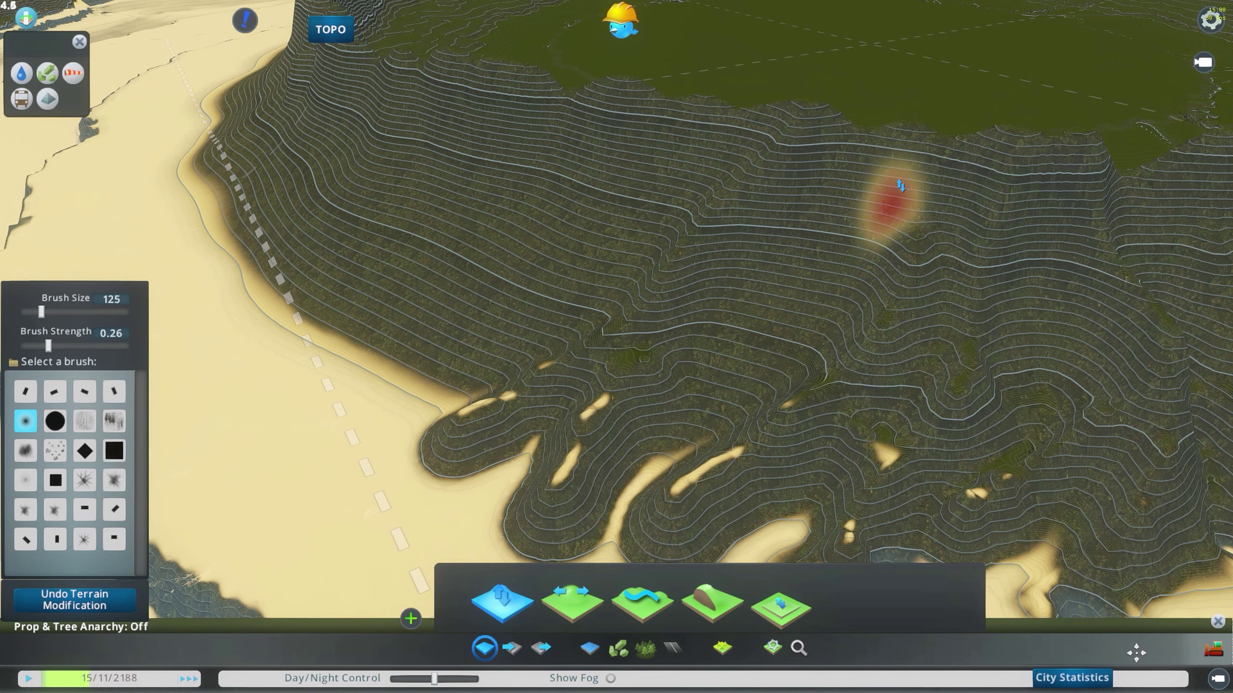
middle_drag(904, 186, 625, 330)
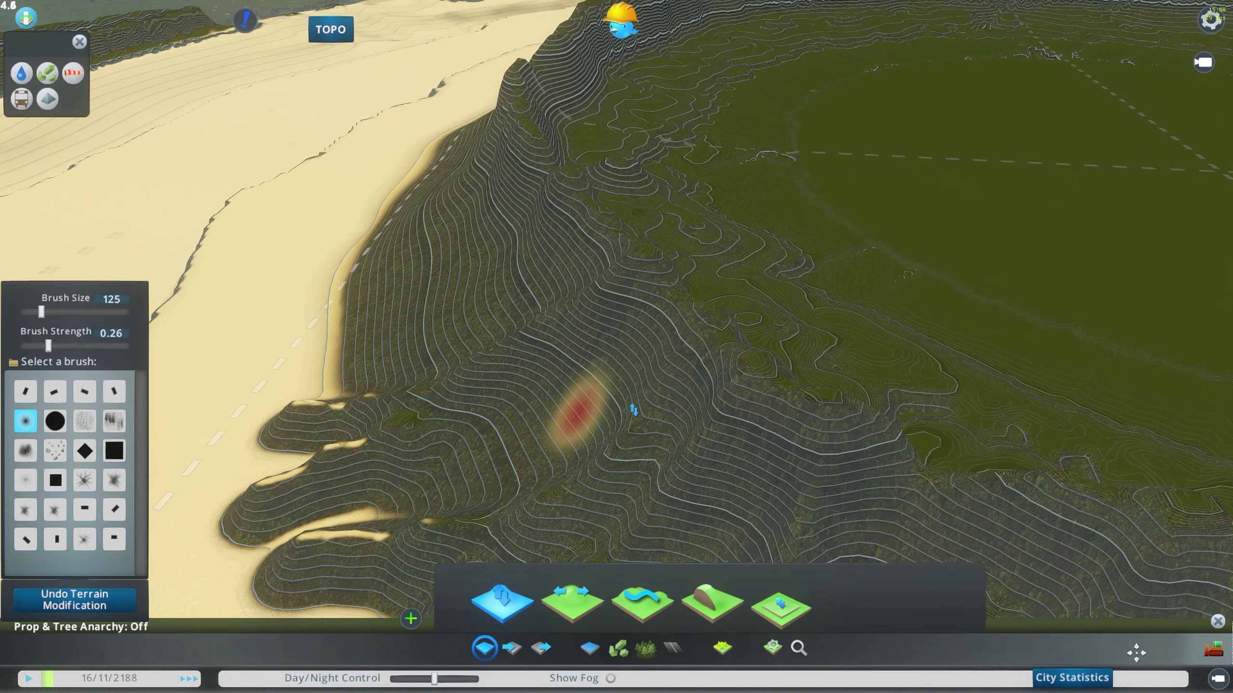
mouse_move(627, 432)
middle_down()
mouse_move(584, 361)
mouse_move(586, 308)
middle_up()
middle_drag(500, 349, 586, 325)
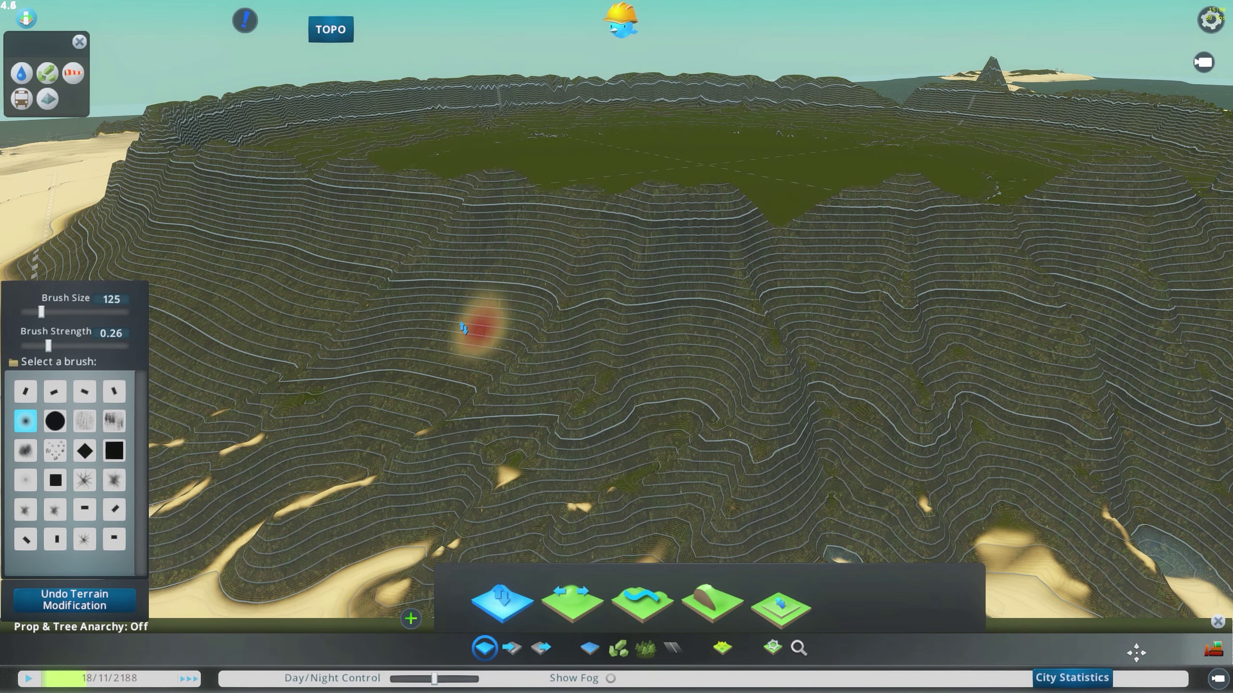
middle_drag(459, 325, 600, 333)
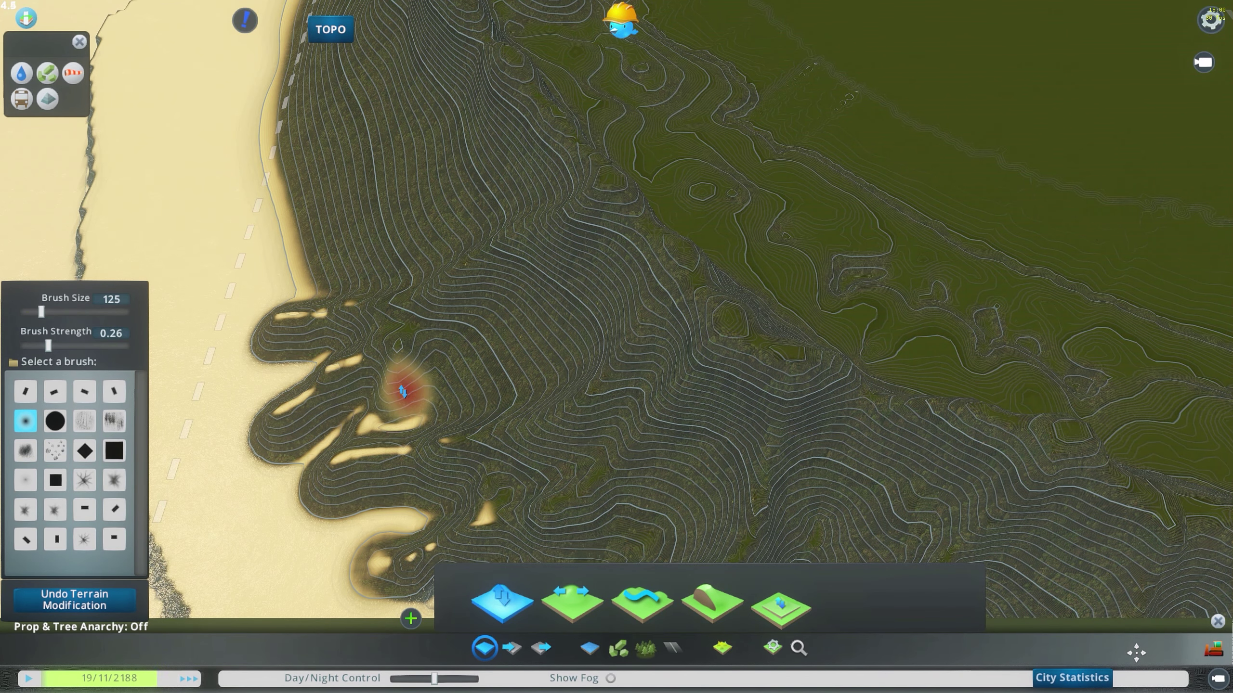
middle_drag(558, 400, 563, 366)
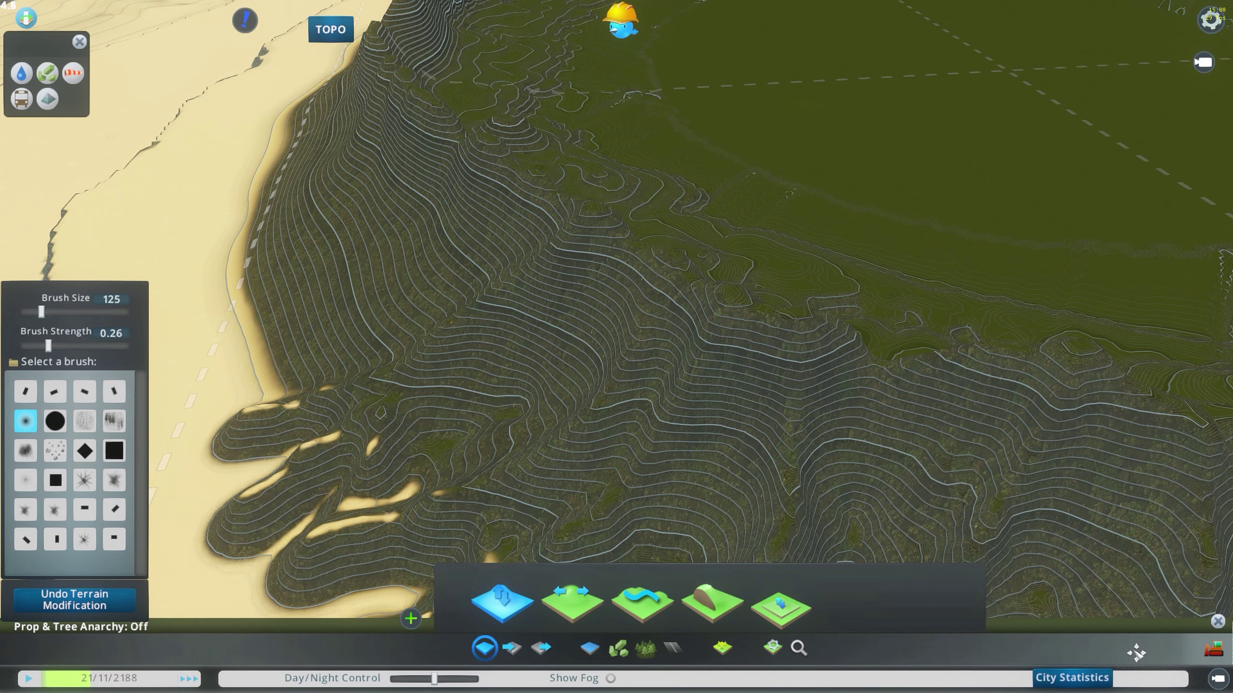
Close the terrain tools and review the new gullies, spurs and crater rim from afar, close up and from the inner side.
click(1218, 622)
scroll(756, 476, down, 5)
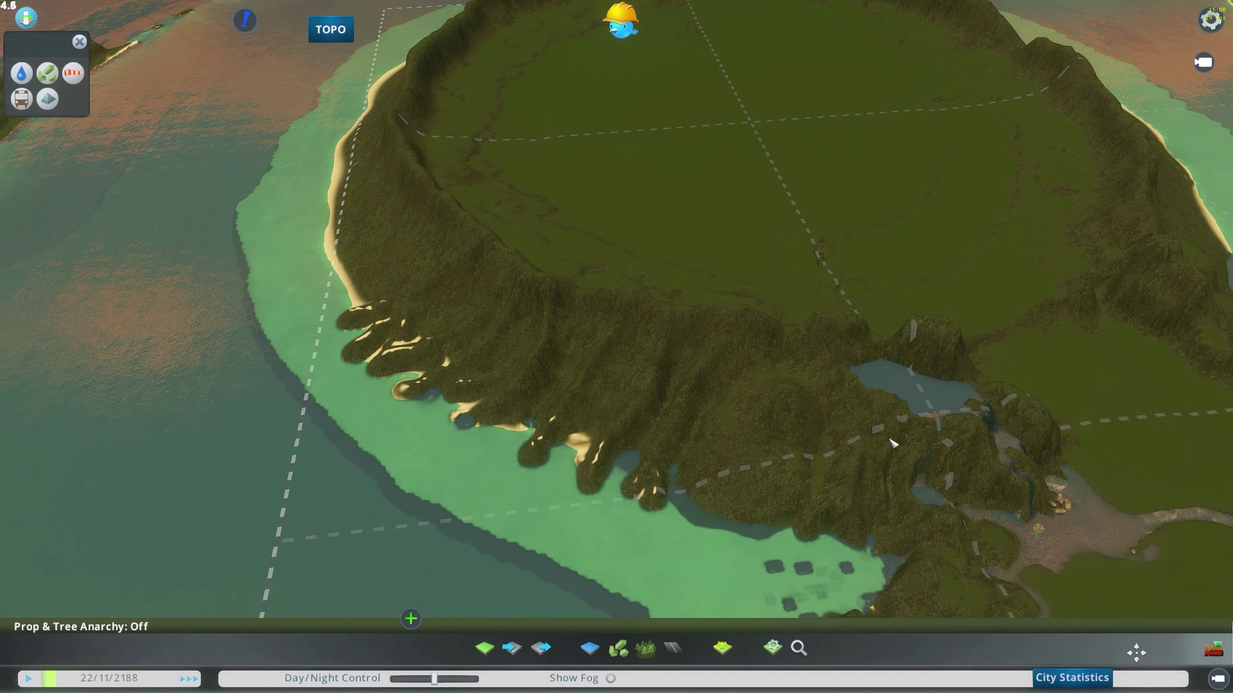
middle_drag(897, 446, 618, 348)
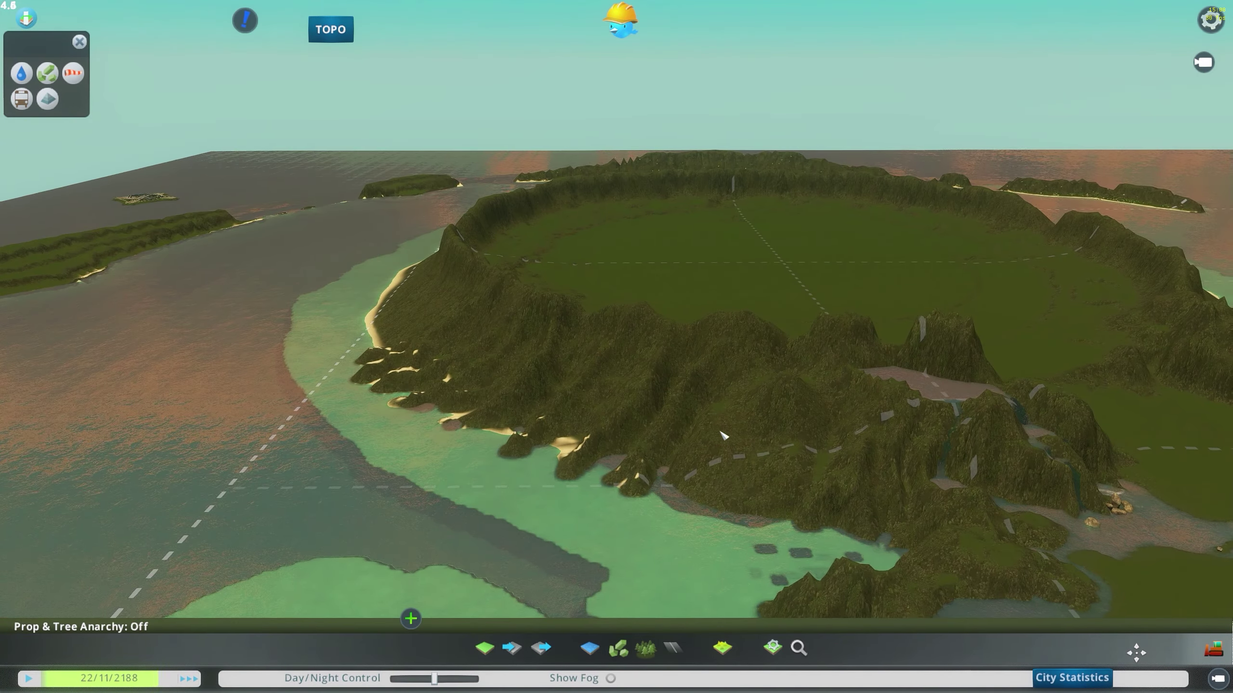
scroll(621, 351, up, 5)
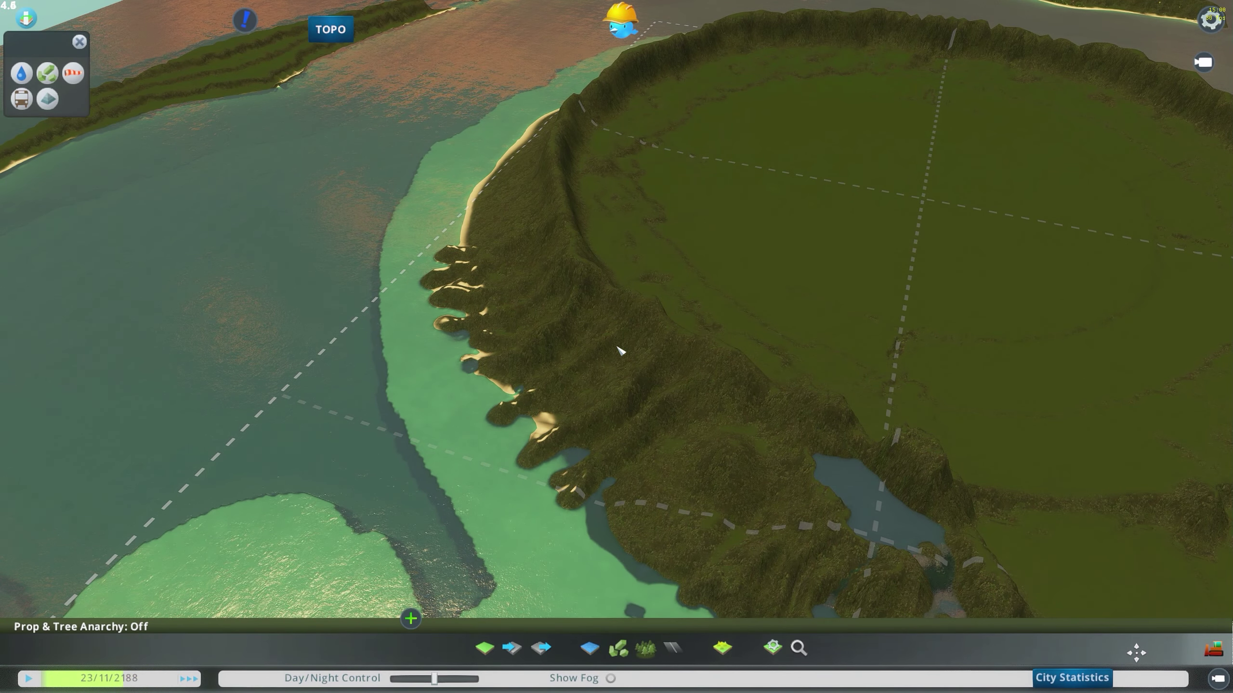
scroll(618, 347, down, 5)
middle_drag(621, 346, 797, 483)
scroll(777, 468, down, 4)
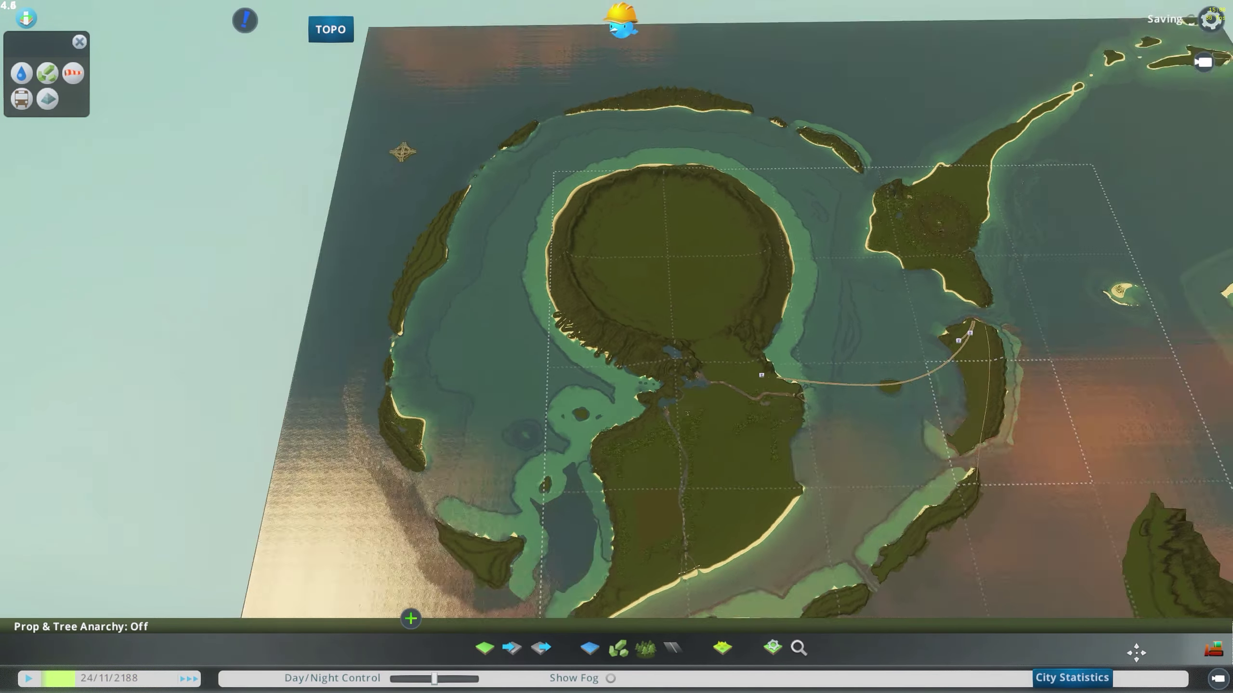
middle_drag(687, 414, 651, 330)
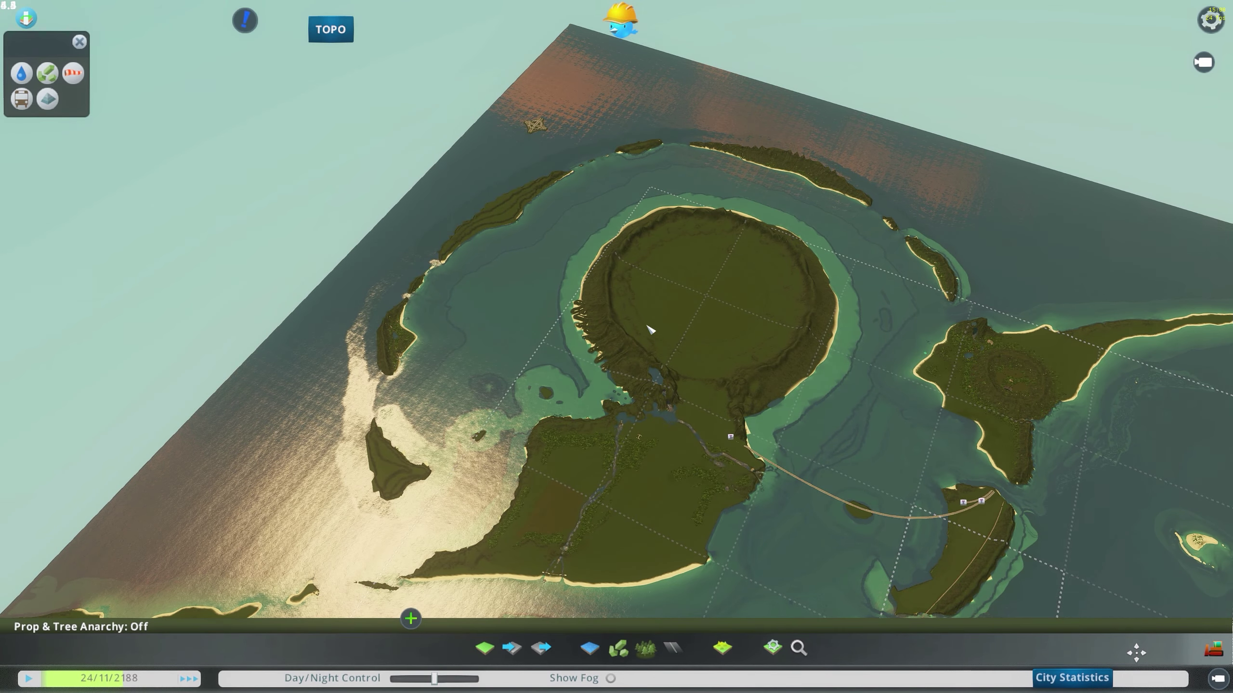
scroll(651, 330, up, 10)
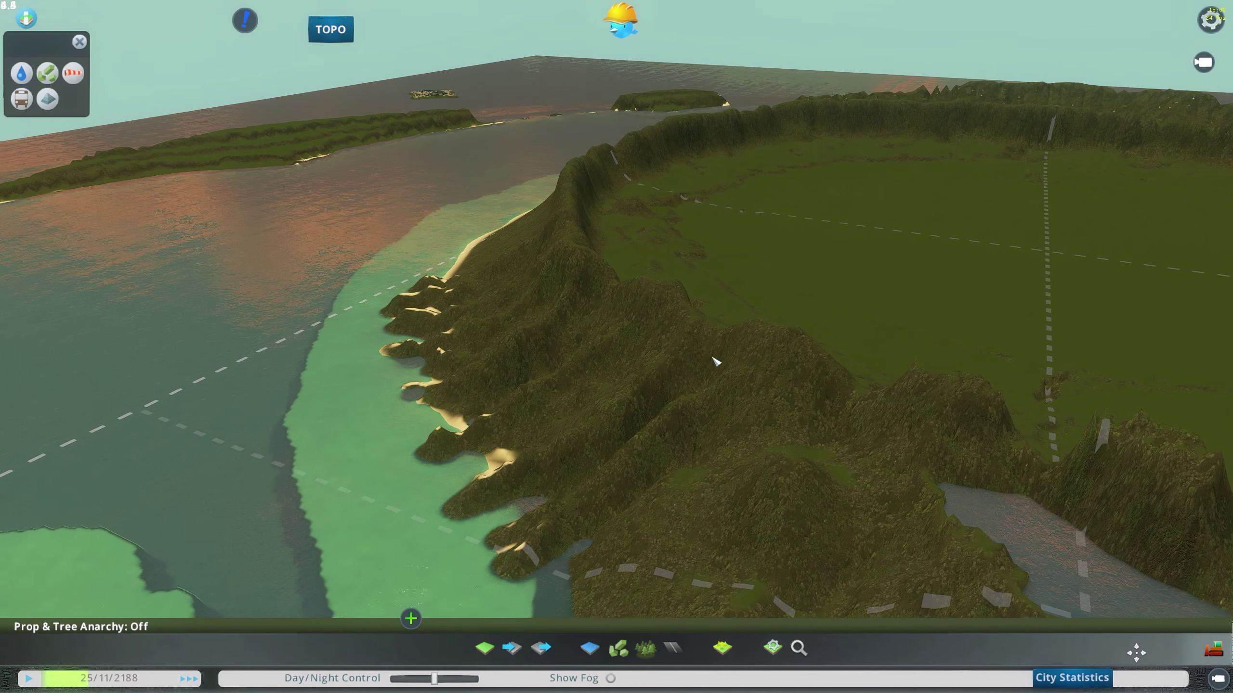
middle_drag(687, 376, 621, 368)
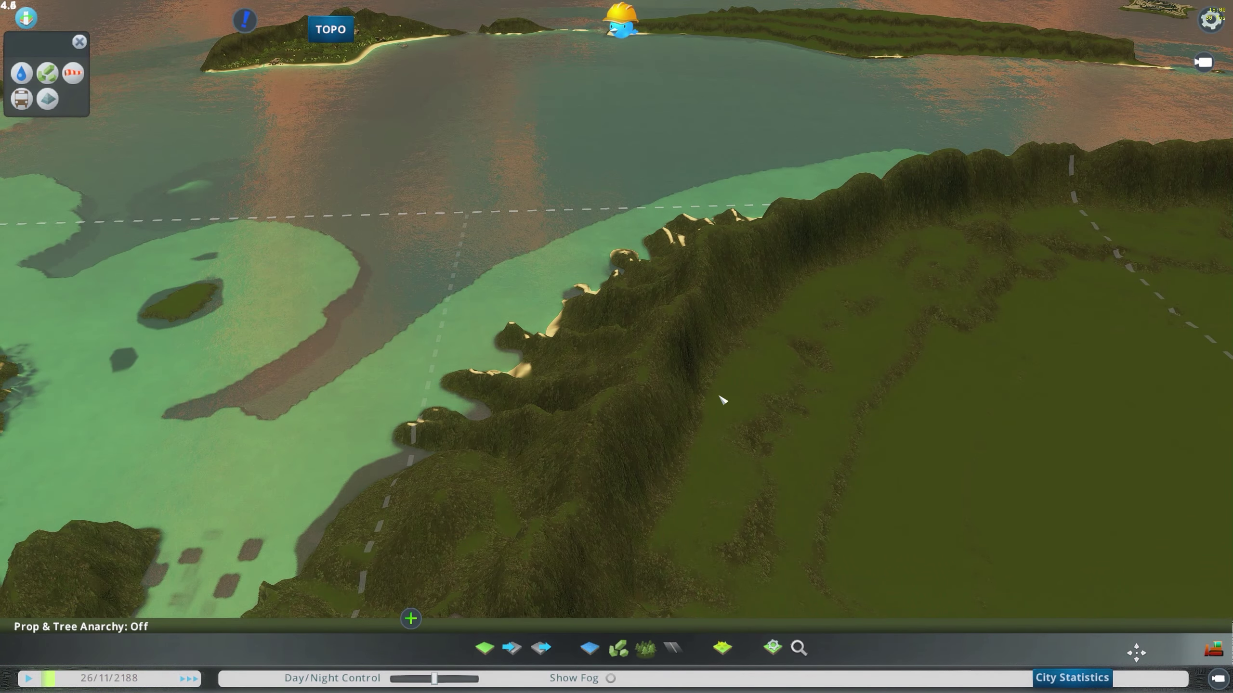
middle_drag(722, 400, 663, 457)
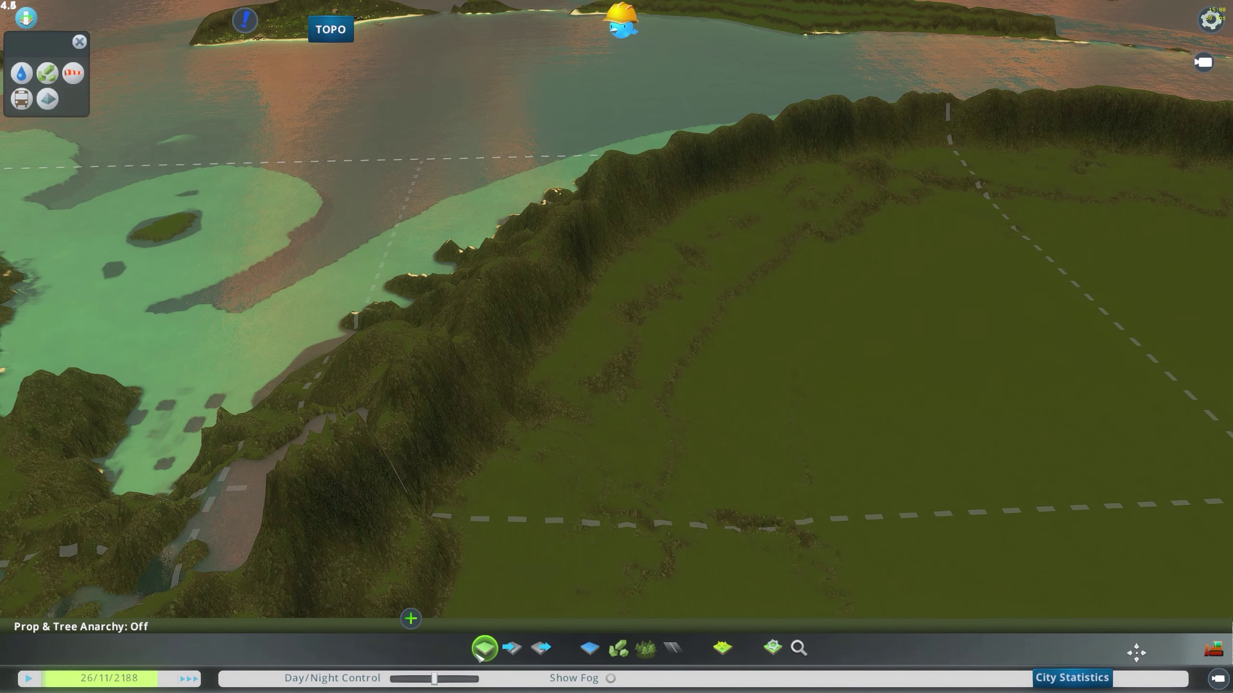
Open the landscaping terrain tools at the rim's inner foot and choose the Soften Terrain tool with brush size 125.
click(478, 654)
middle_drag(546, 427, 551, 323)
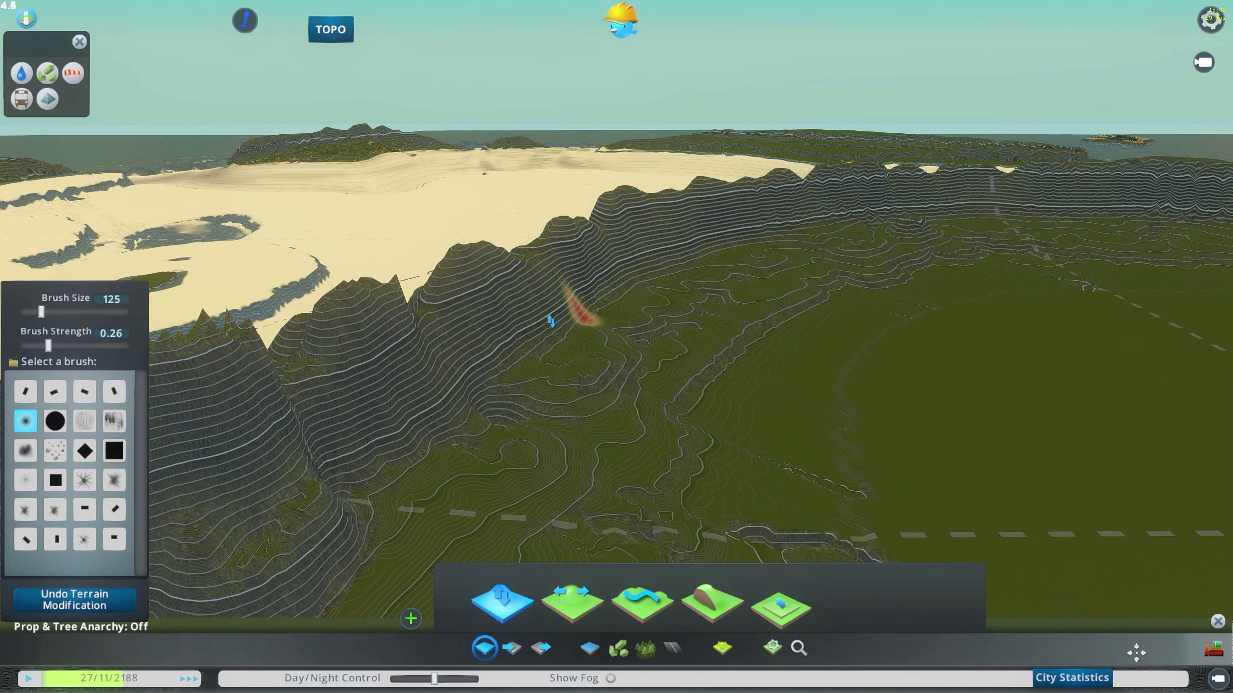
middle_drag(680, 362, 492, 398)
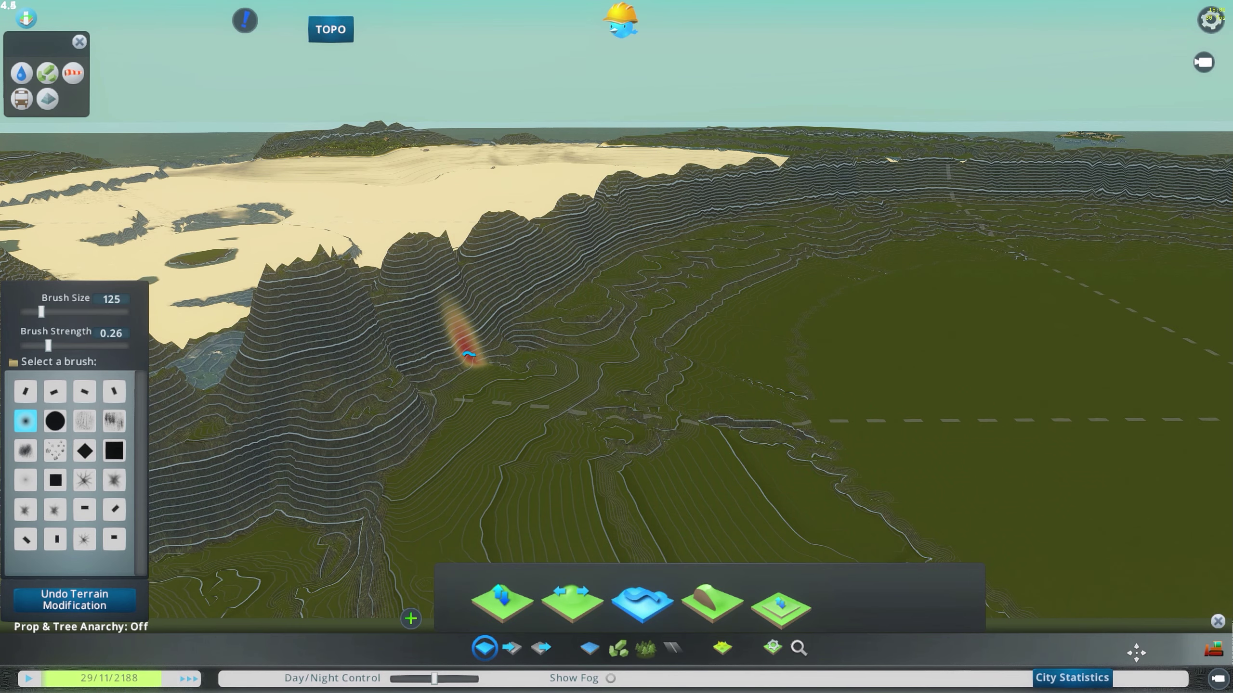
Examine the contours of the crater with the old factory as a slope reference, and return to the large crater's rim.
scroll(694, 358, down, 10)
key(e)
scroll(701, 347, up, 3)
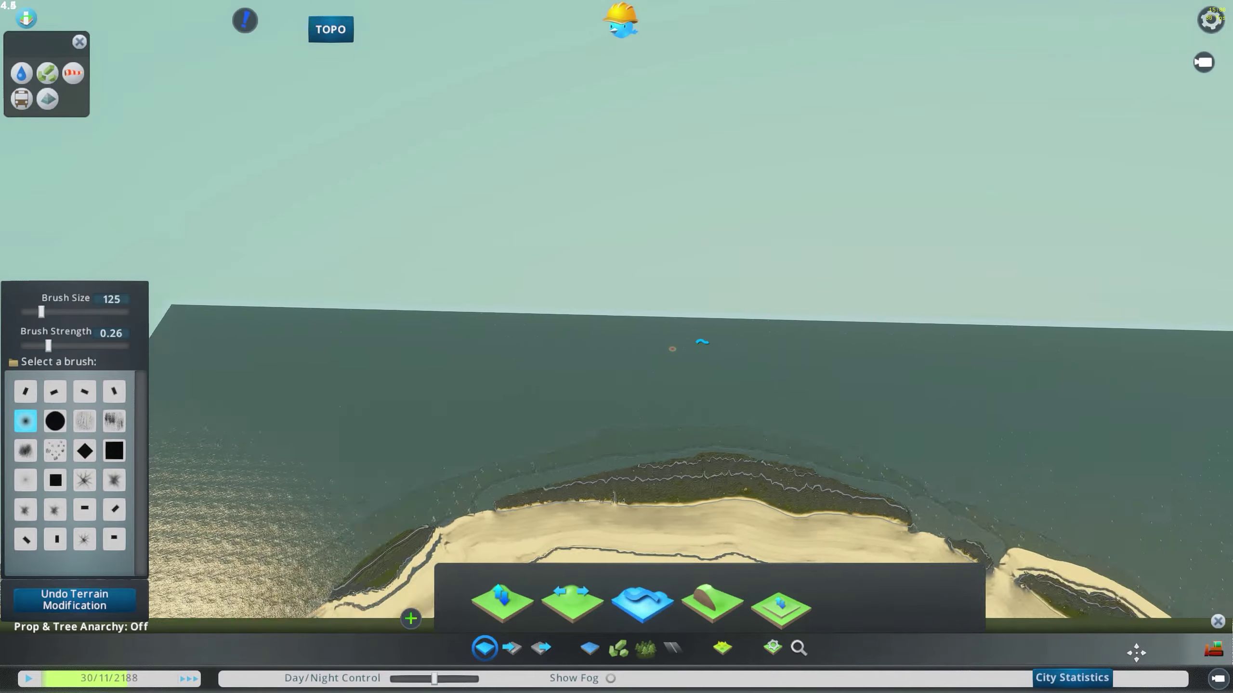
key(e)
scroll(702, 343, up, 8)
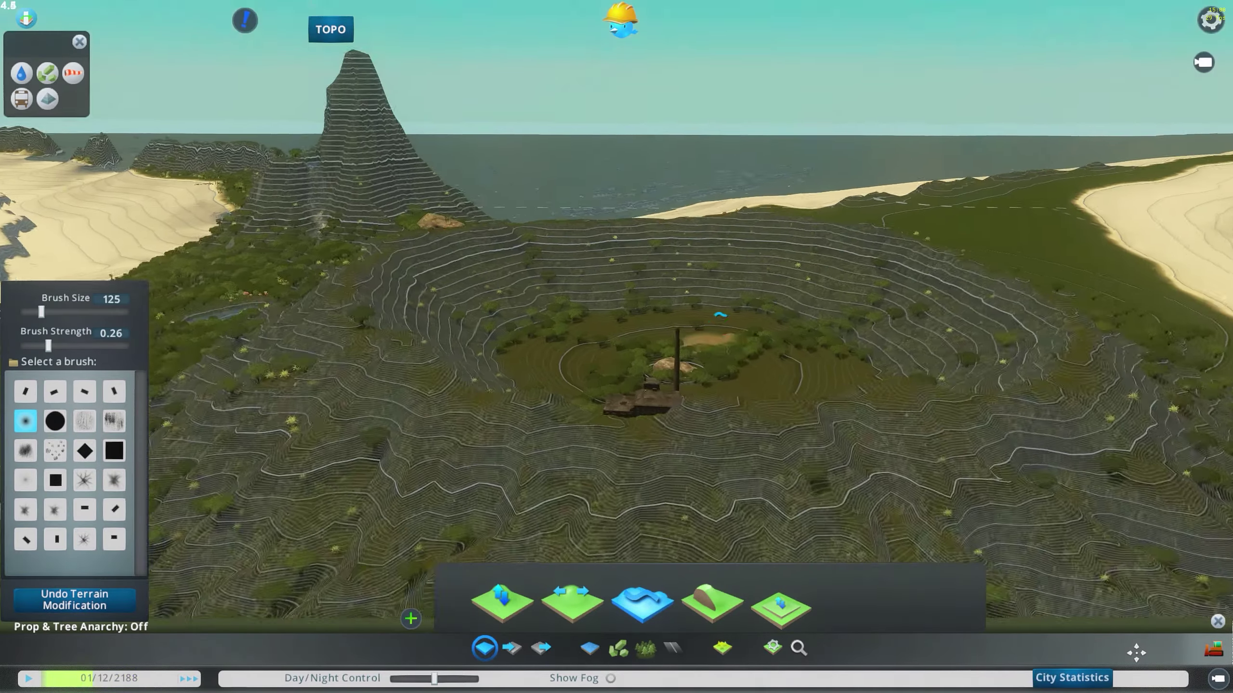
middle_drag(721, 315, 527, 185)
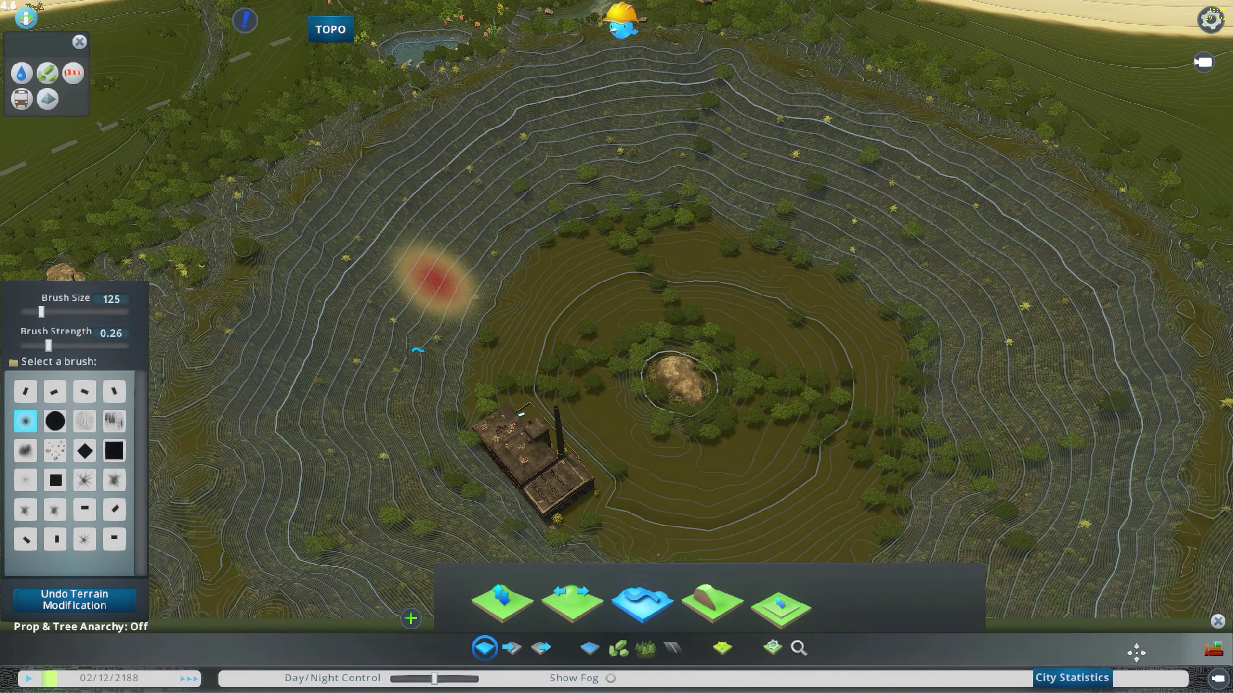
scroll(583, 336, down, 10)
key(a)
key(w)
scroll(617, 340, up, 4)
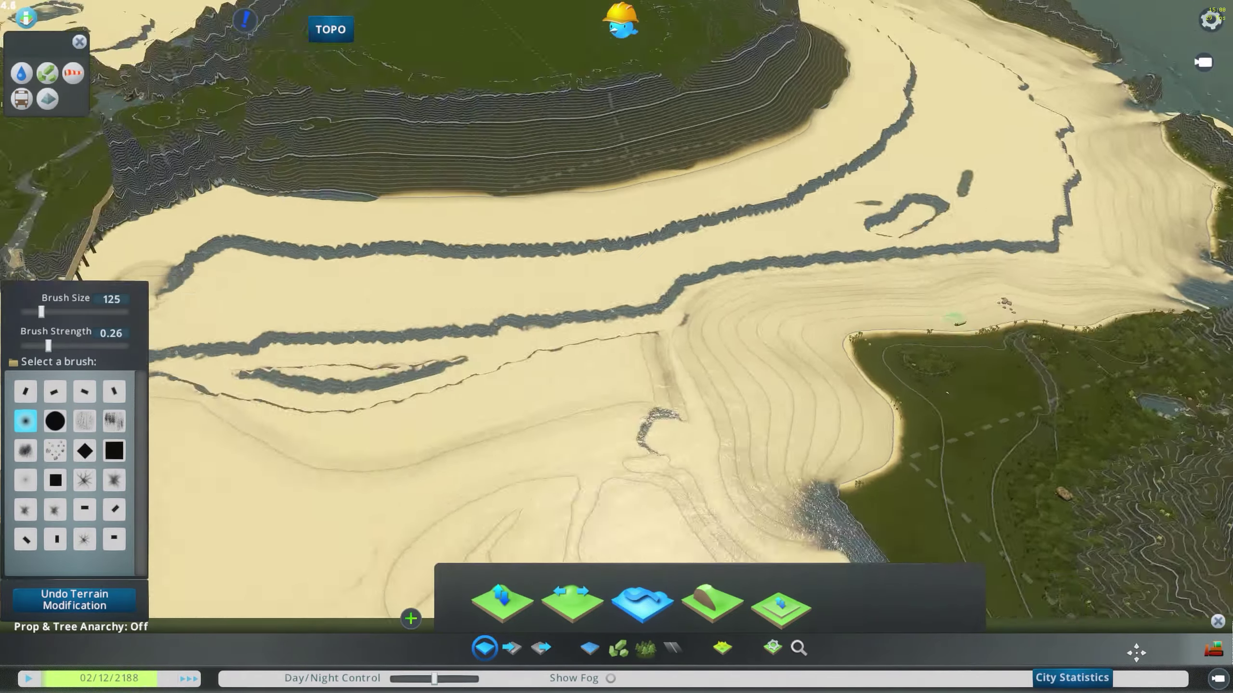
key(a)
key(w)
key(e)
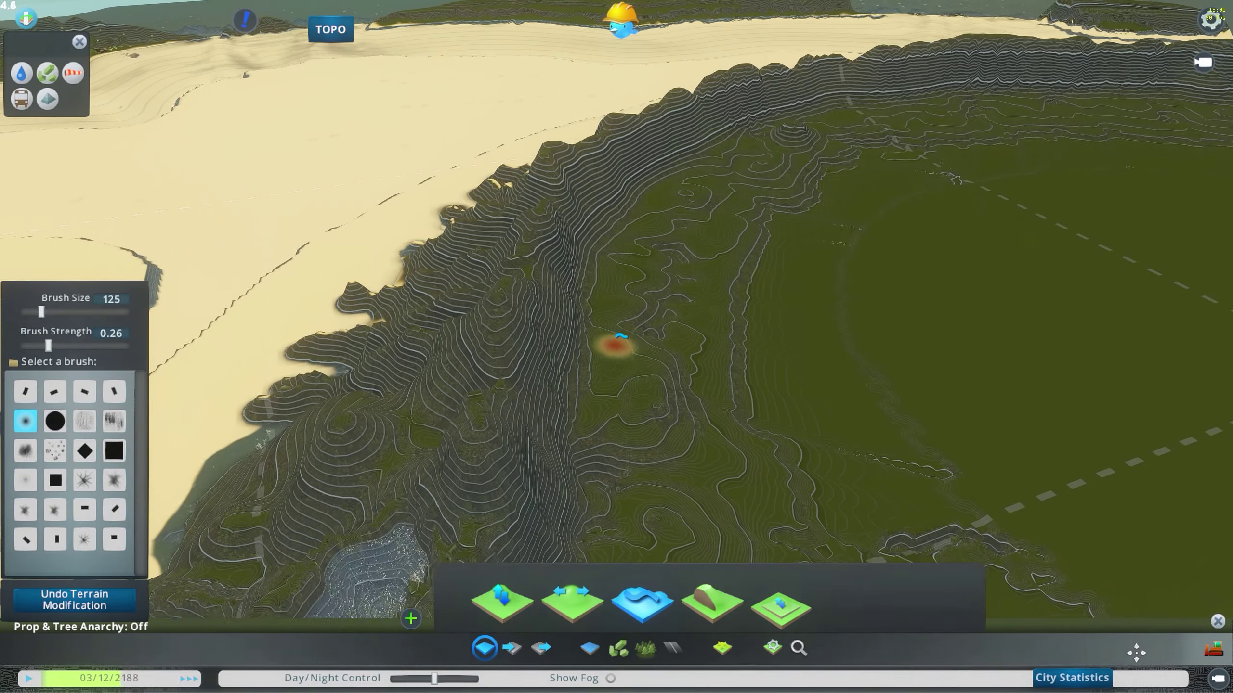
Set the brush size to 212 and soften the inner foot of the rim beside the lake peaks into the crater floor.
middle_drag(674, 325, 616, 347)
key(a)
key(s)
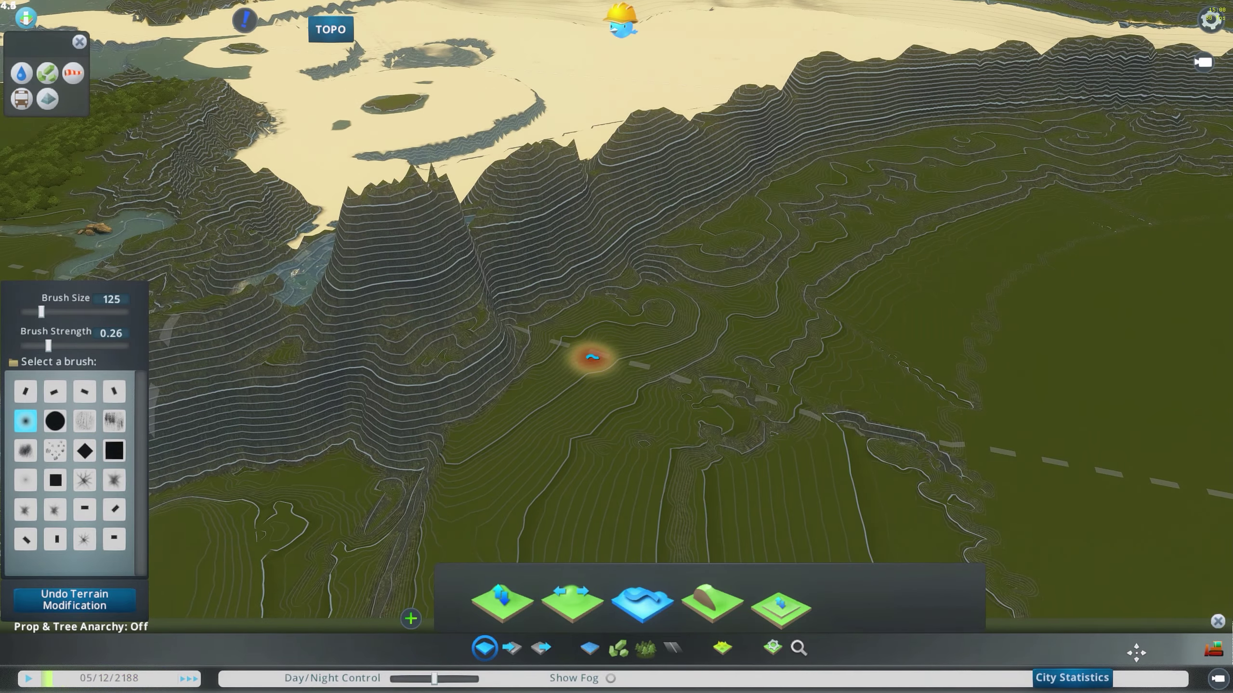
key(e)
key(w)
mouse_move(614, 344)
middle_down()
mouse_move(627, 335)
mouse_move(621, 359)
middle_up()
key(d)
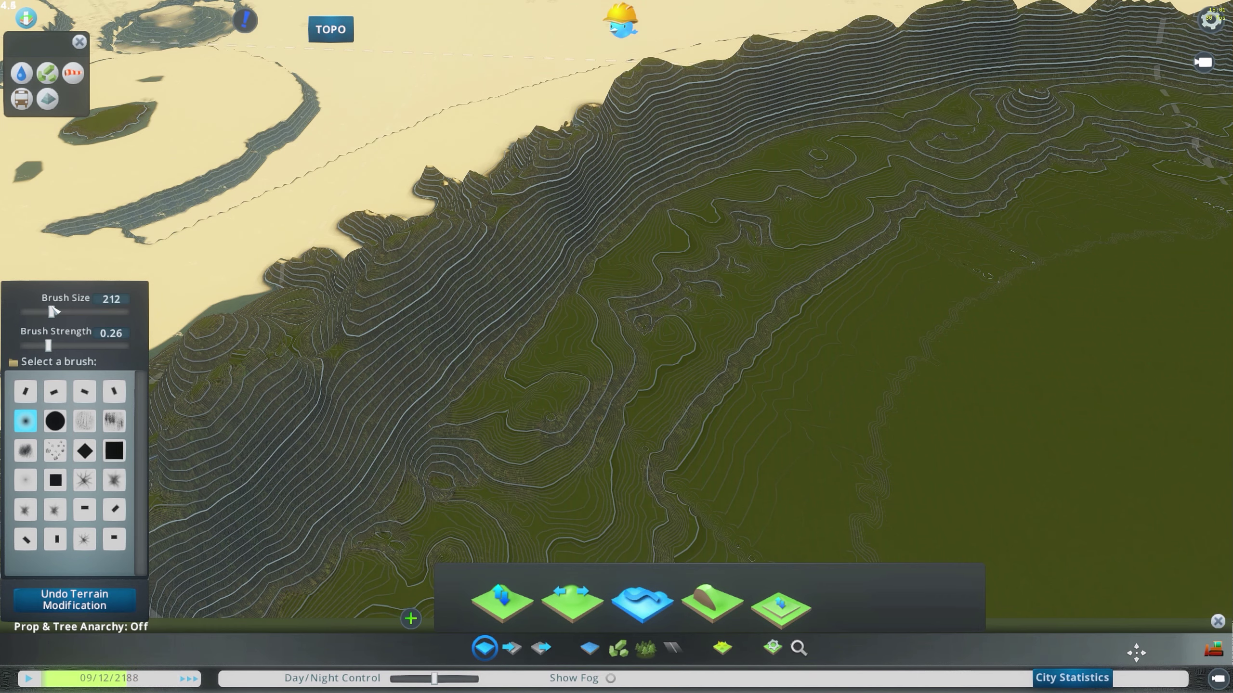
key(s)
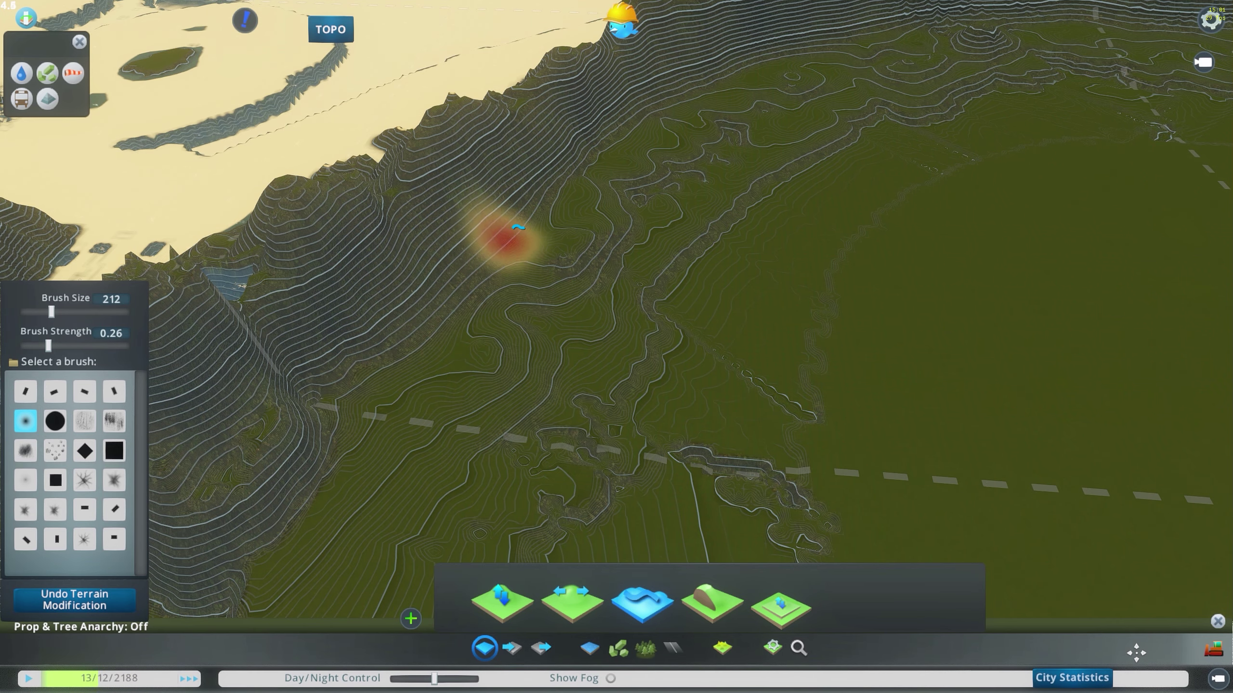
key(w)
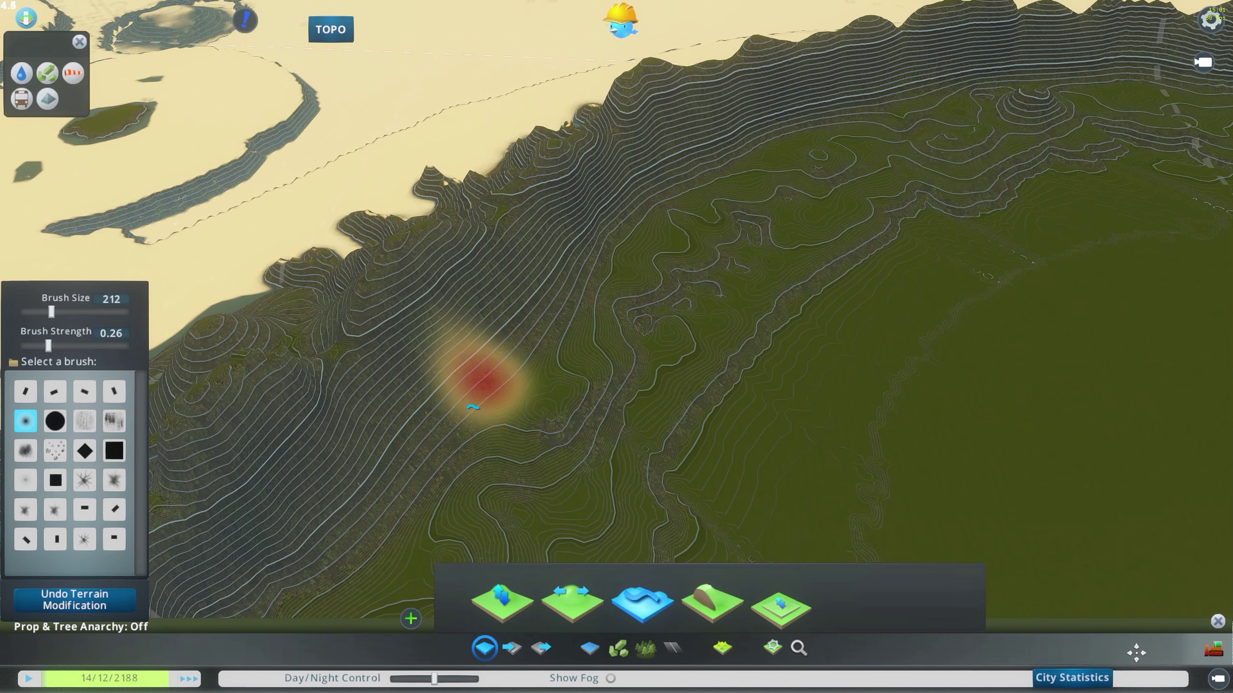
Continue softening the rim's inner foot farther along the crater floor, checking the slope profile from a low angle.
middle_drag(420, 459, 420, 310)
middle_drag(582, 369, 582, 421)
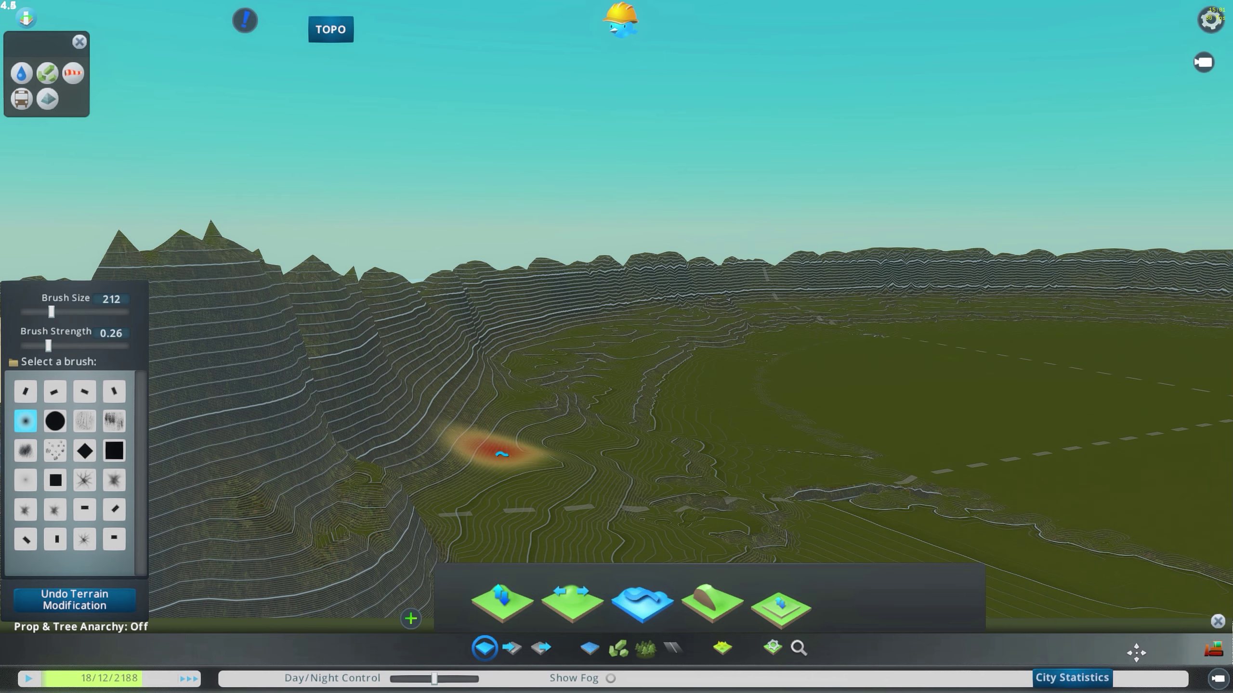
middle_drag(562, 420, 621, 334)
scroll(631, 302, up, 2)
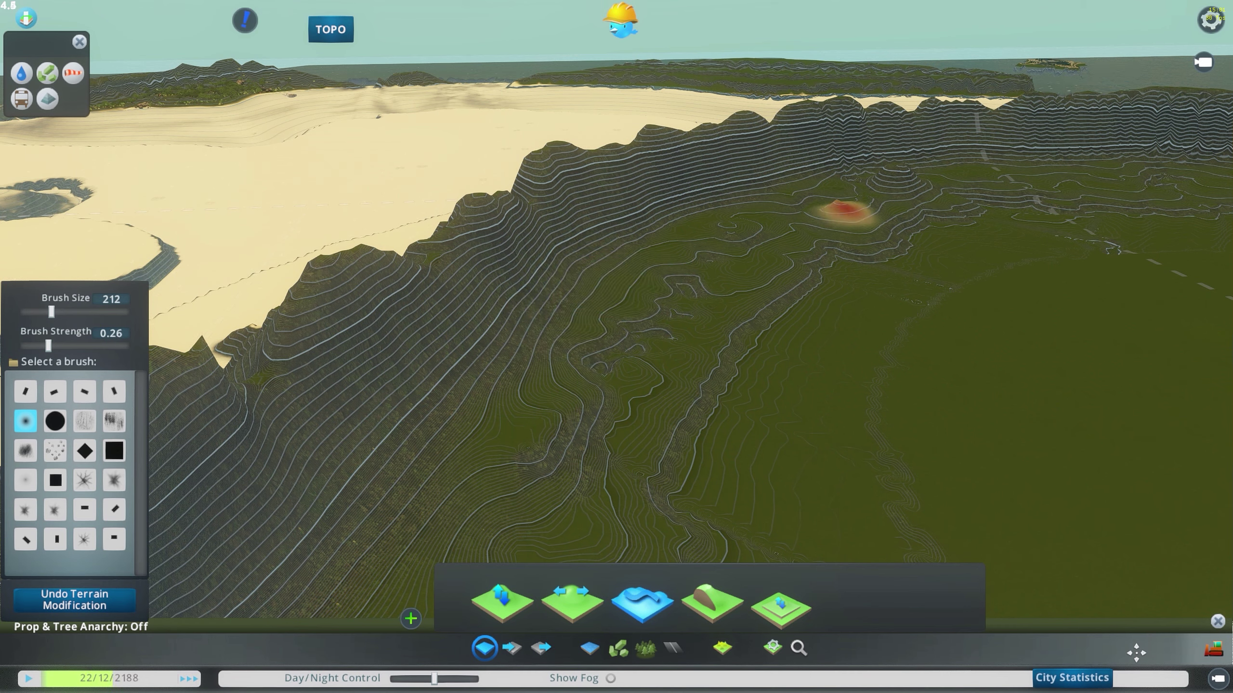
Blend the remaining steep inner slopes into gentle curves at the crater floor, working from the opposite end of the softened stretch.
mouse_move(841, 210)
middle_down()
mouse_move(613, 351)
mouse_move(614, 335)
mouse_move(592, 358)
mouse_move(621, 388)
middle_up()
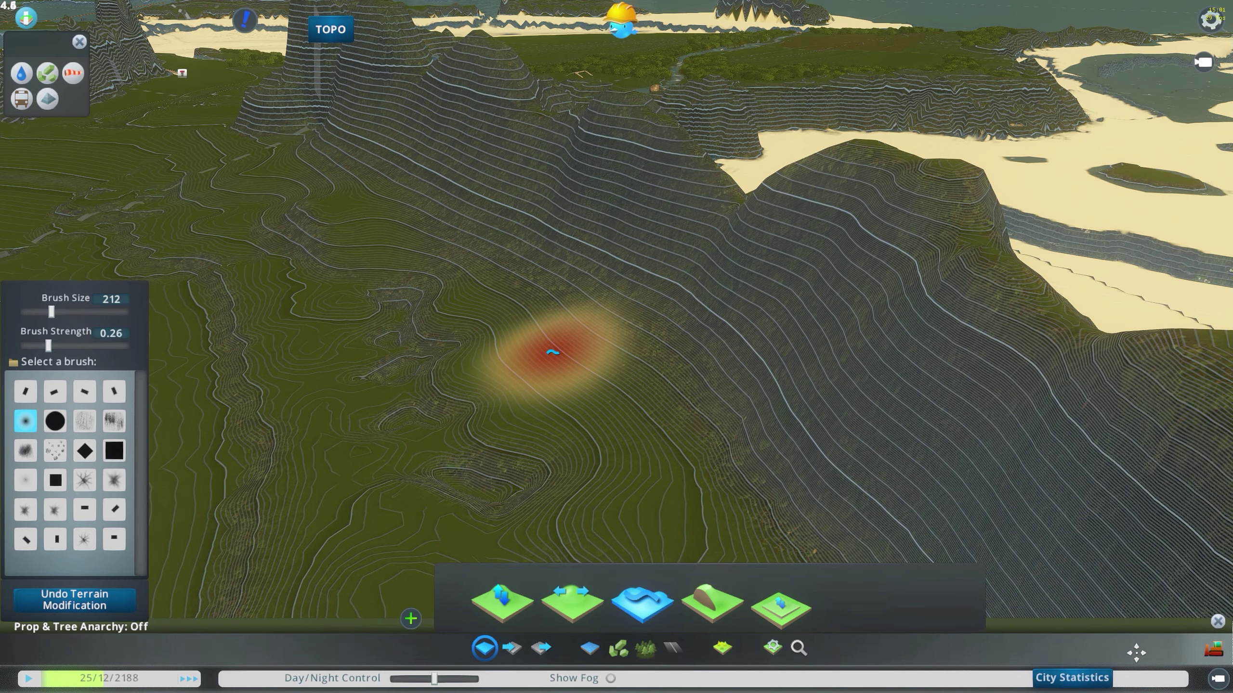
key(s)
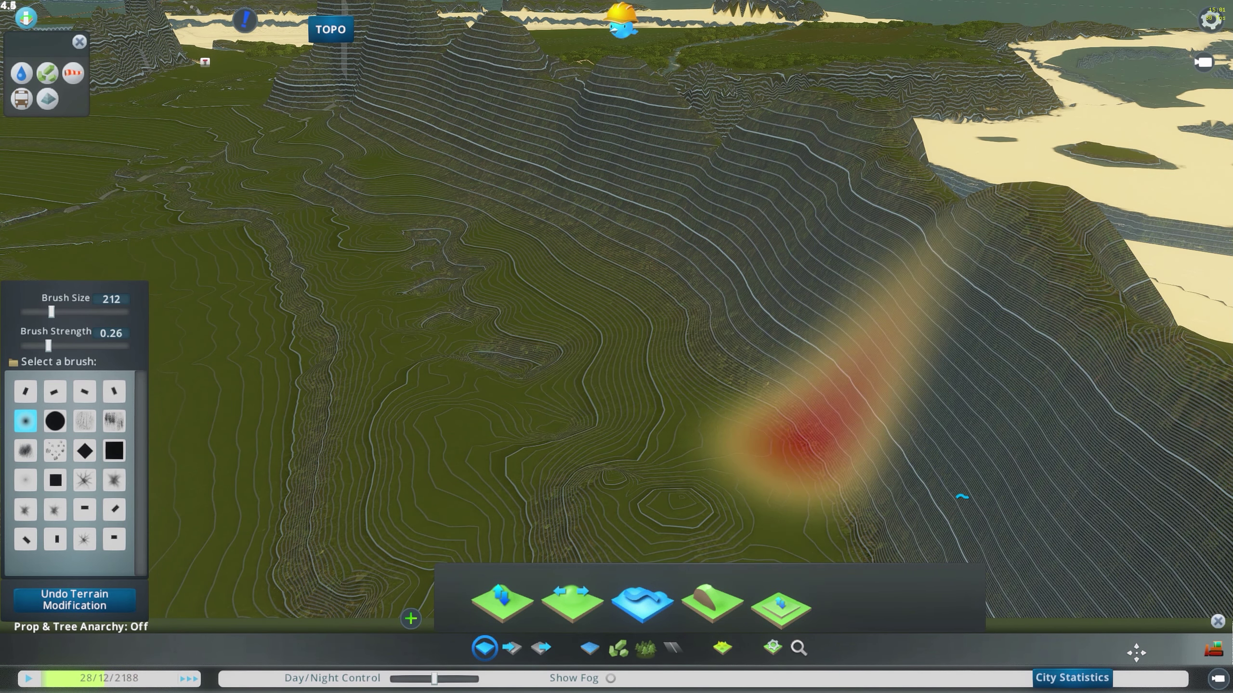
key(s)
key(q)
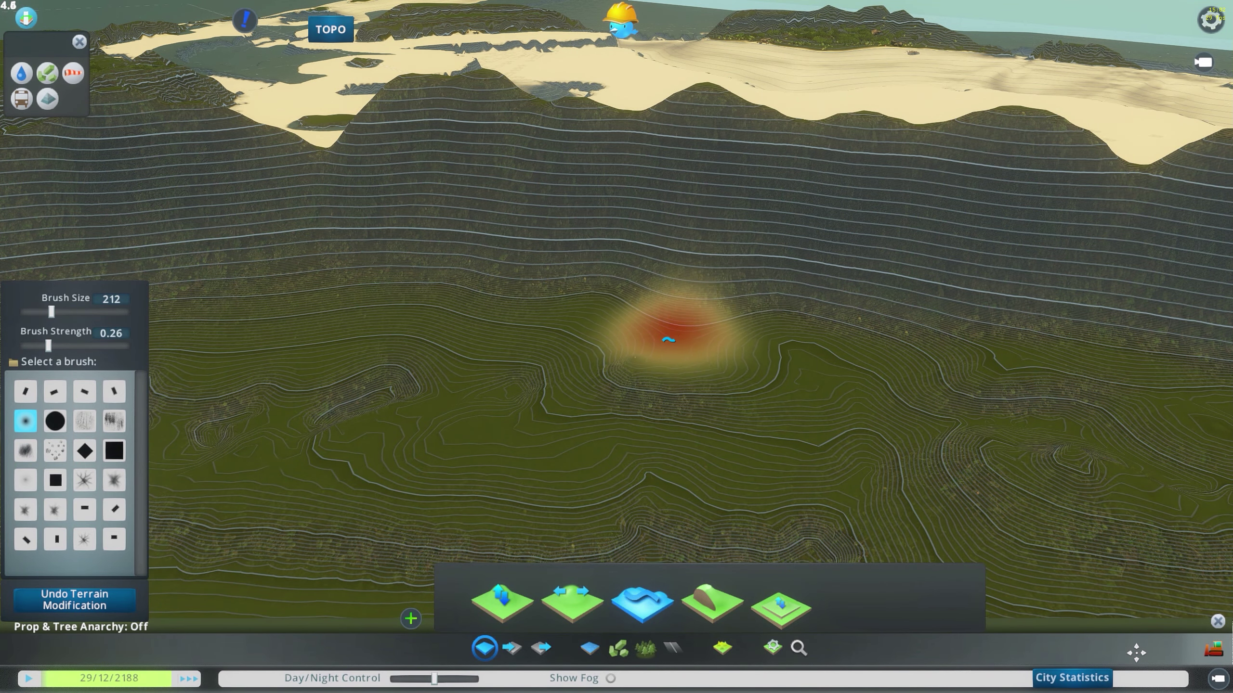
middle_drag(914, 282, 646, 391)
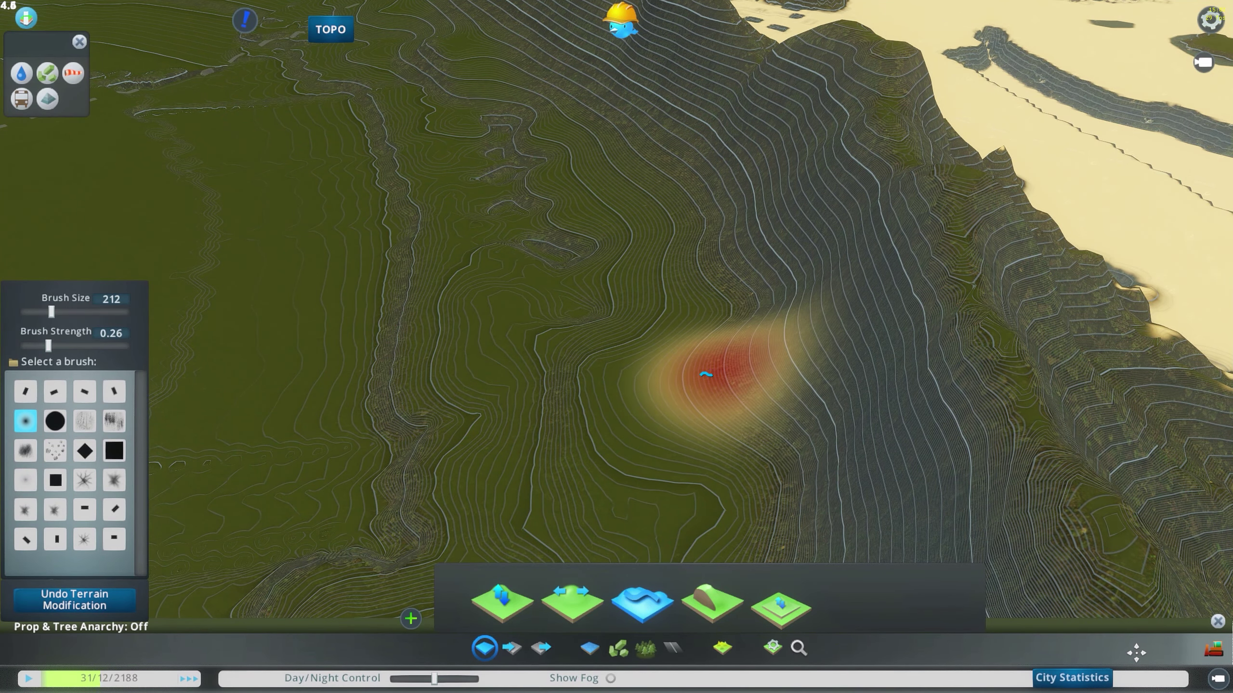
mouse_move(737, 325)
middle_down()
mouse_move(617, 342)
mouse_move(916, 550)
mouse_move(1174, 626)
mouse_move(617, 347)
middle_up()
Close the terrain tools and review the softened inner slopes along the crater floor.
click(1214, 623)
scroll(617, 348, up, 2)
scroll(619, 349, down, 5)
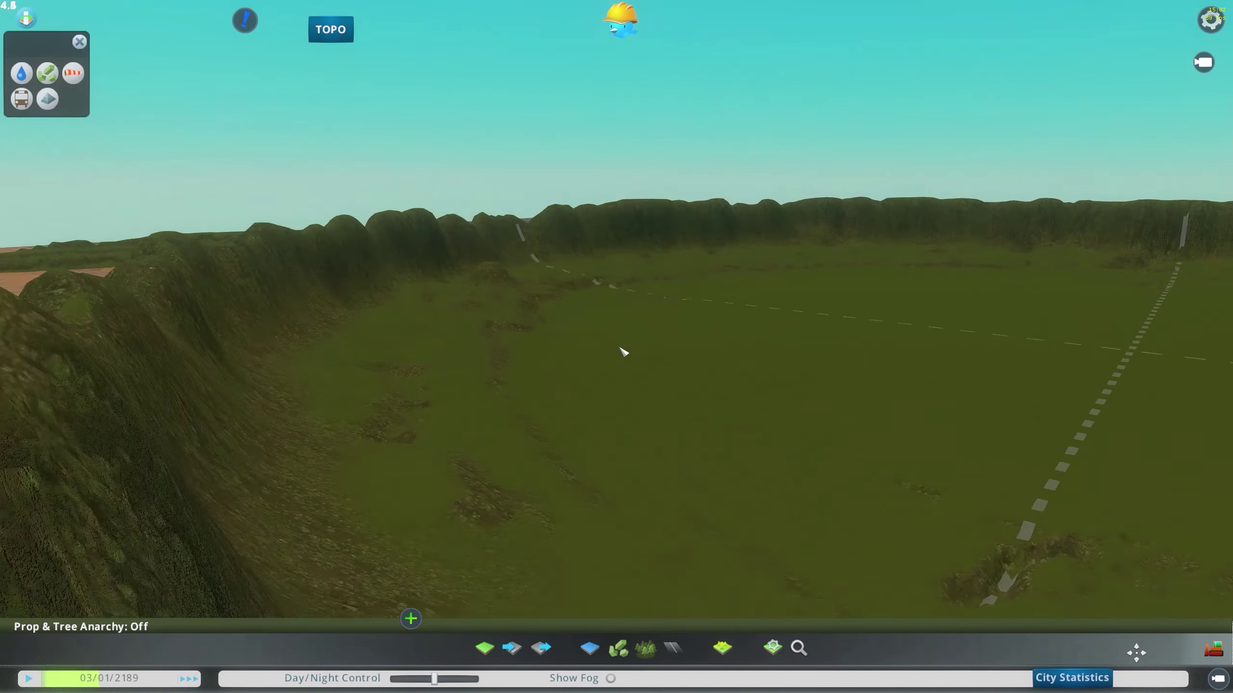
scroll(618, 349, up, 5)
scroll(618, 349, down, 4)
middle_drag(619, 349, 661, 346)
scroll(661, 340, down, 4)
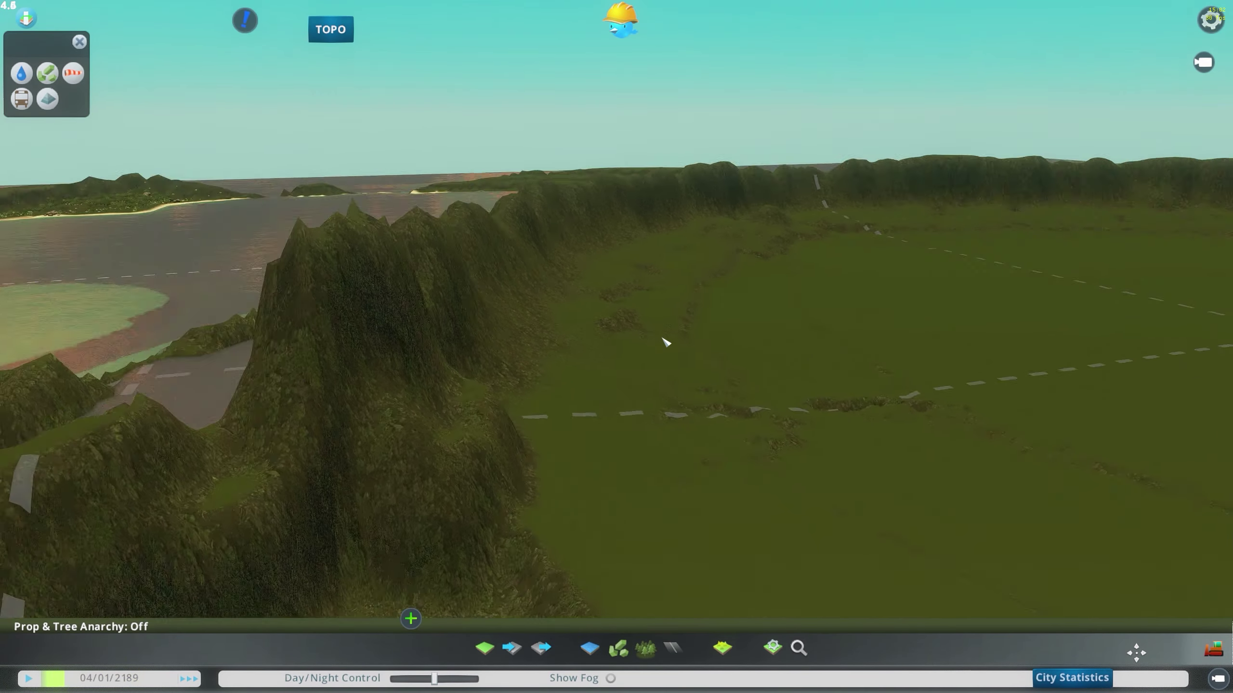
Review the rim's outer gullies and shore spurs from afar and close up, including the crest between both sides.
scroll(664, 344, up, 3)
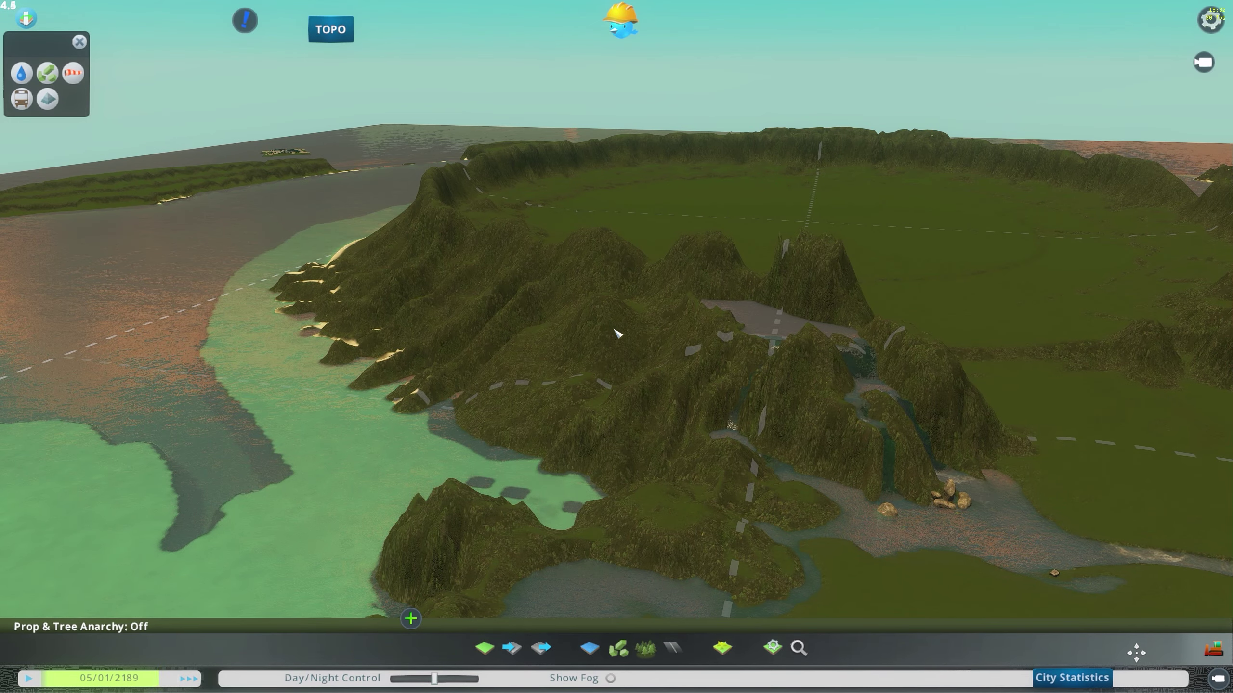
scroll(616, 333, up, 5)
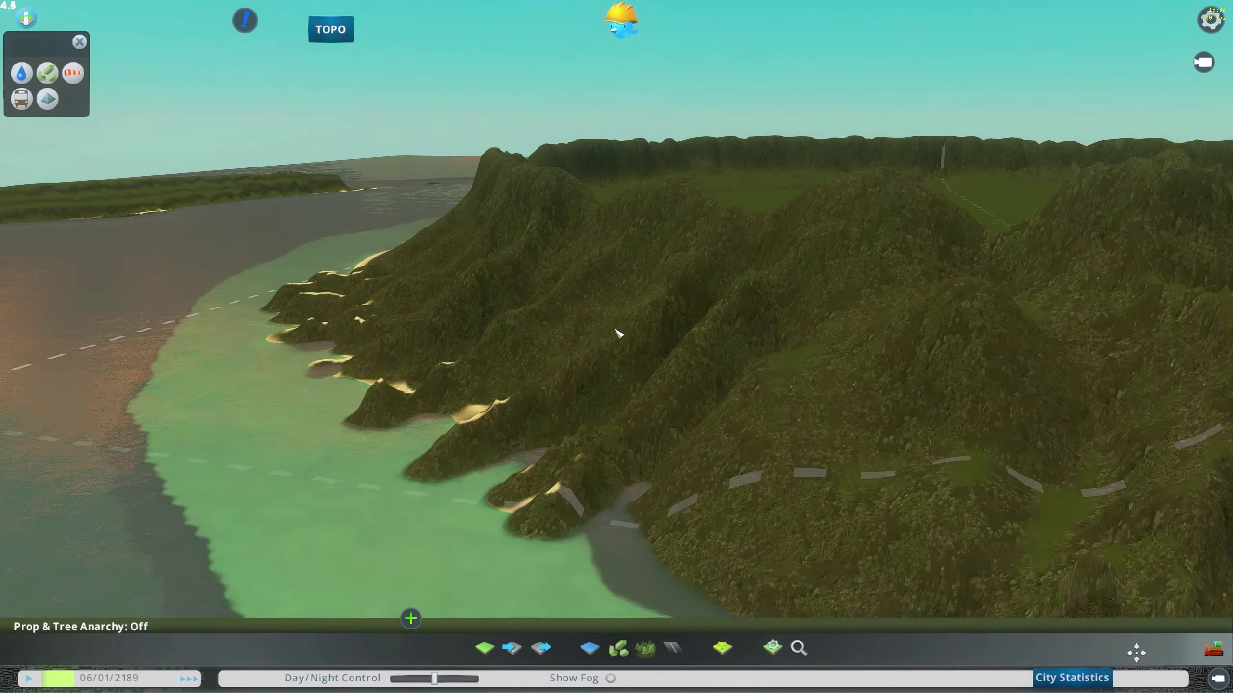
scroll(617, 333, up, 5)
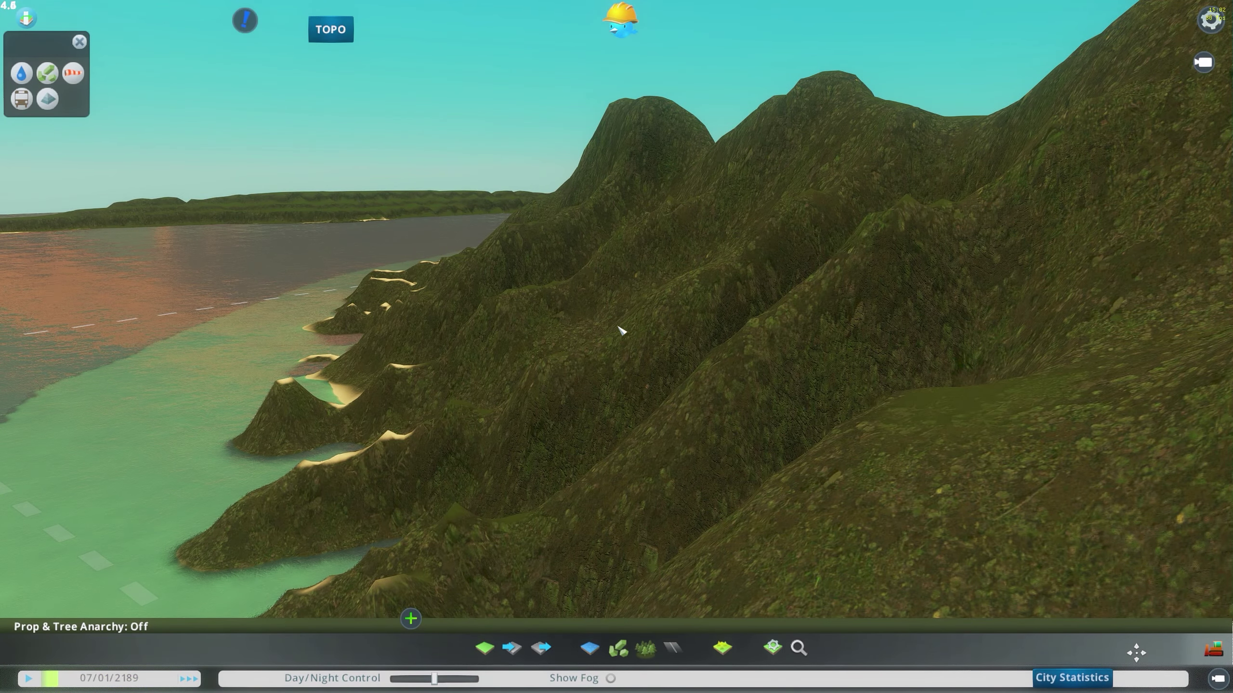
scroll(621, 331, down, 8)
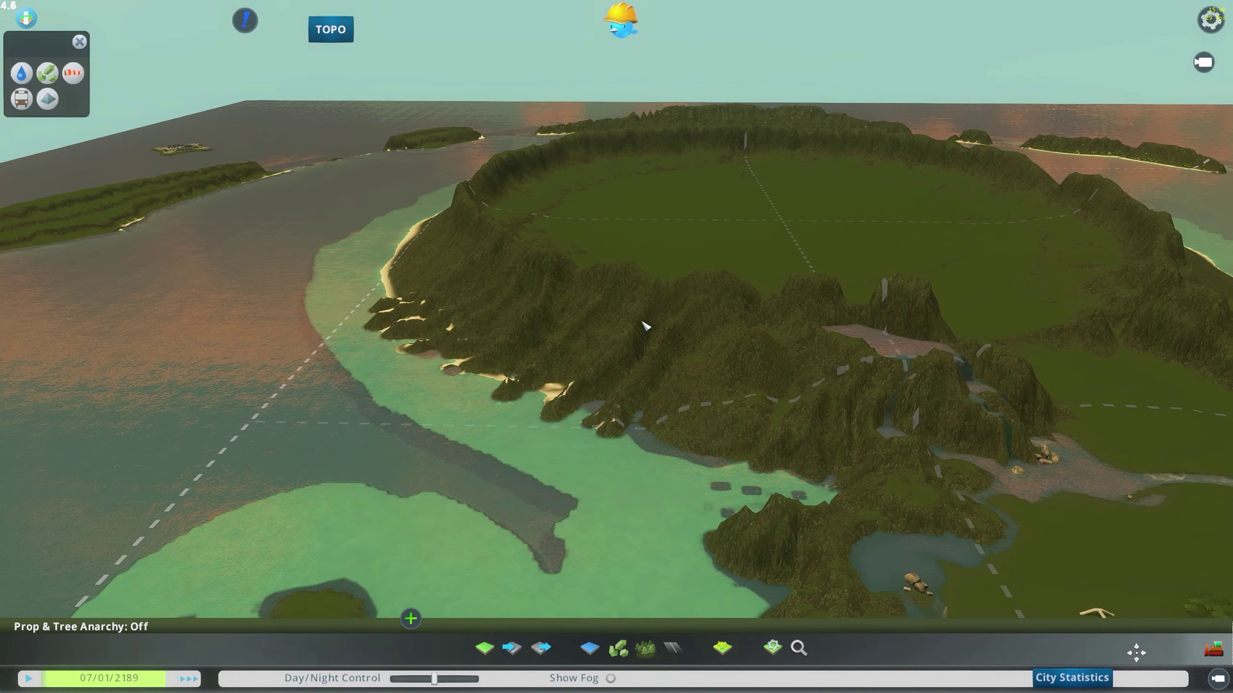
middle_drag(641, 321, 587, 407)
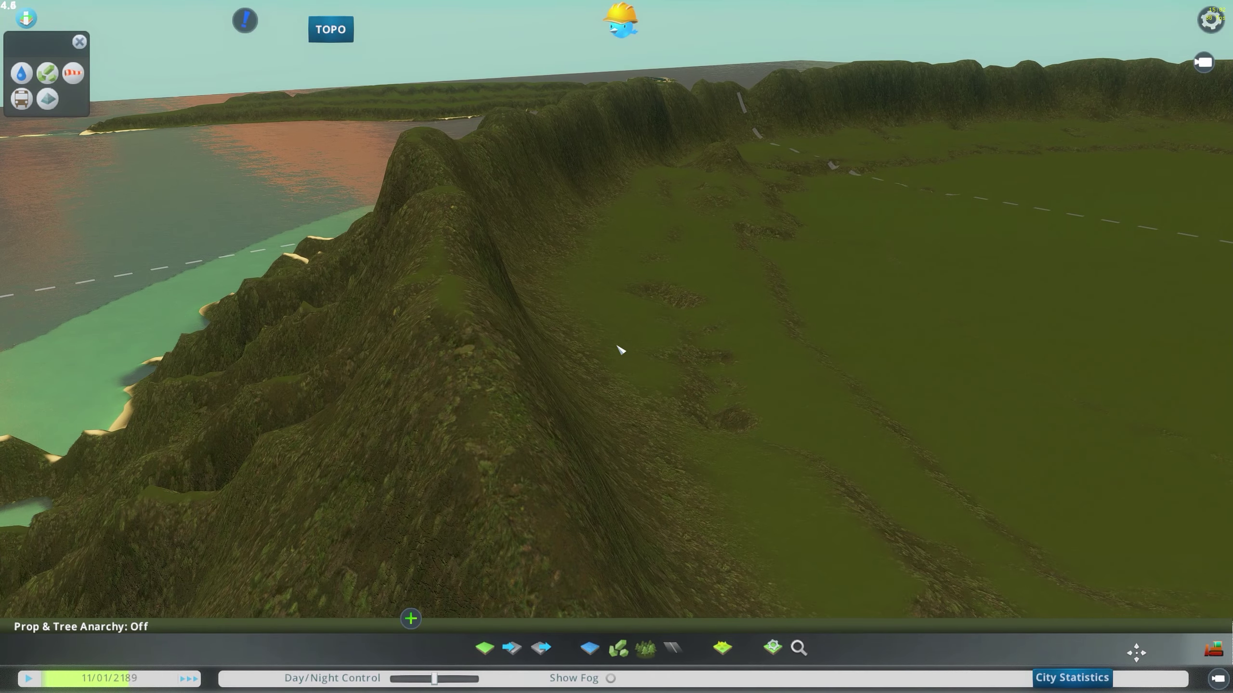
mouse_move(617, 347)
middle_down()
mouse_move(615, 296)
mouse_move(616, 346)
middle_up()
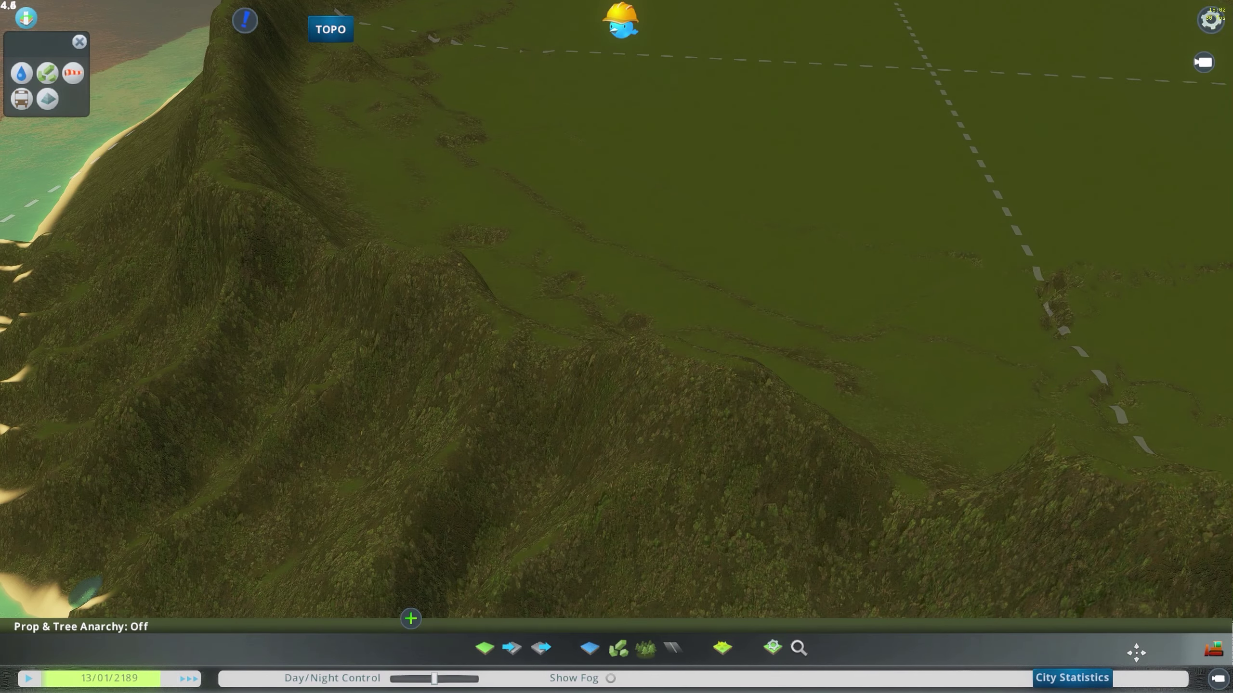
Inspect the untouched beach side of the rim and the neighbouring island's factory crater with its rugged slopes.
middle_drag(624, 345, 643, 331)
key(d)
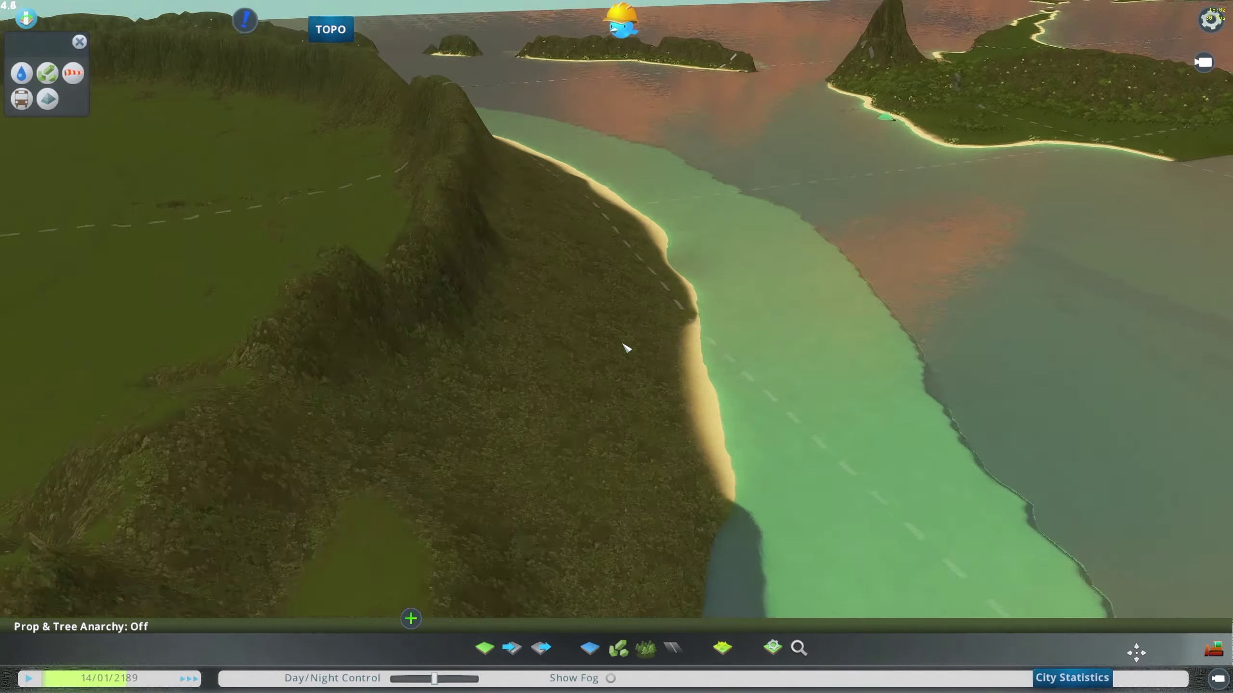
key(w)
scroll(623, 344, up, 5)
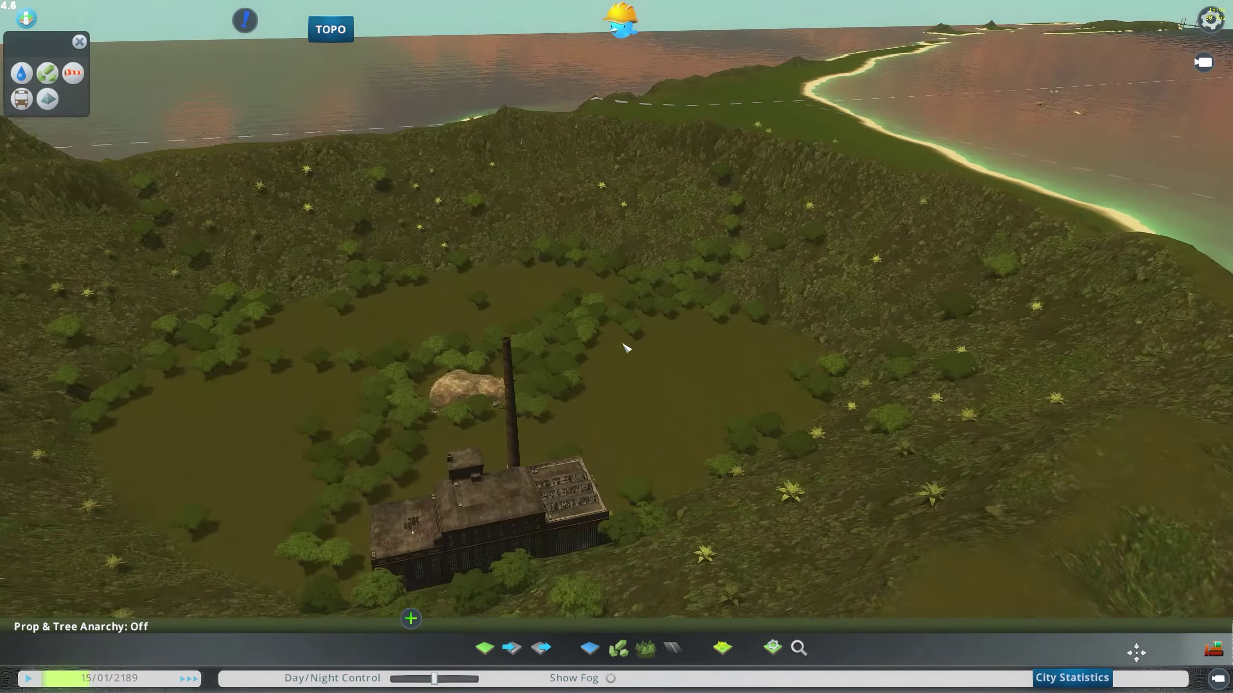
middle_drag(623, 345, 553, 365)
key(a)
scroll(674, 440, down, 5)
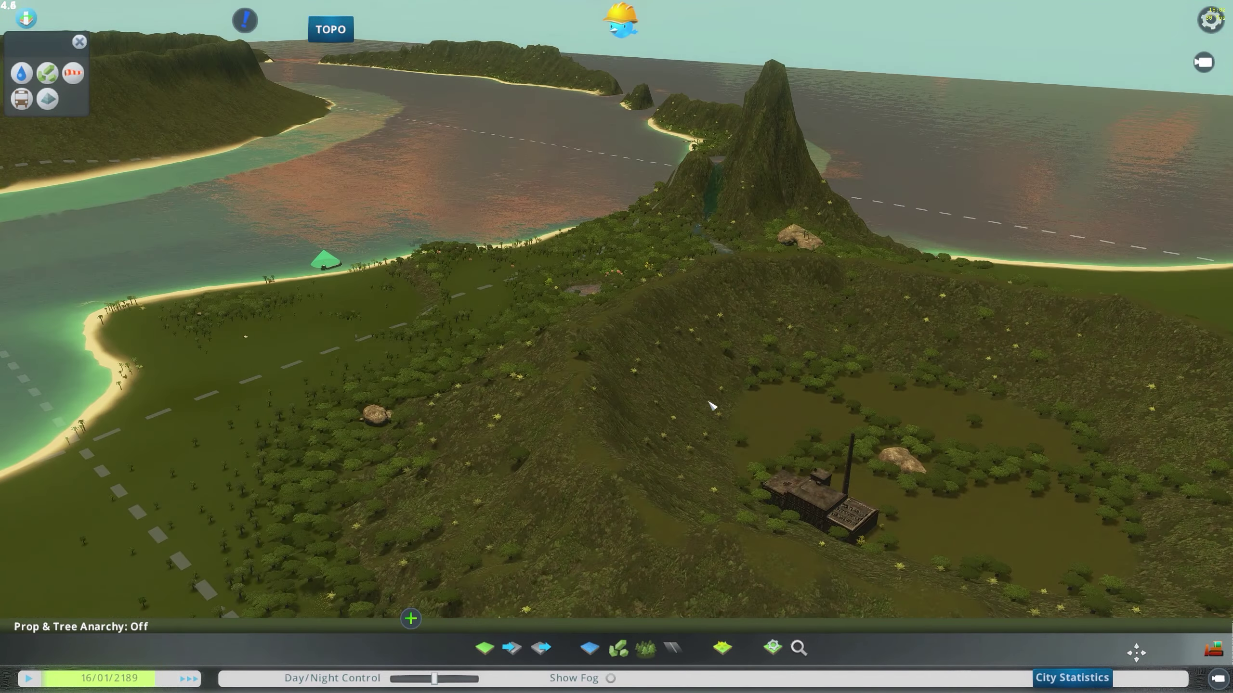
scroll(699, 411, up, 5)
middle_drag(654, 424, 680, 352)
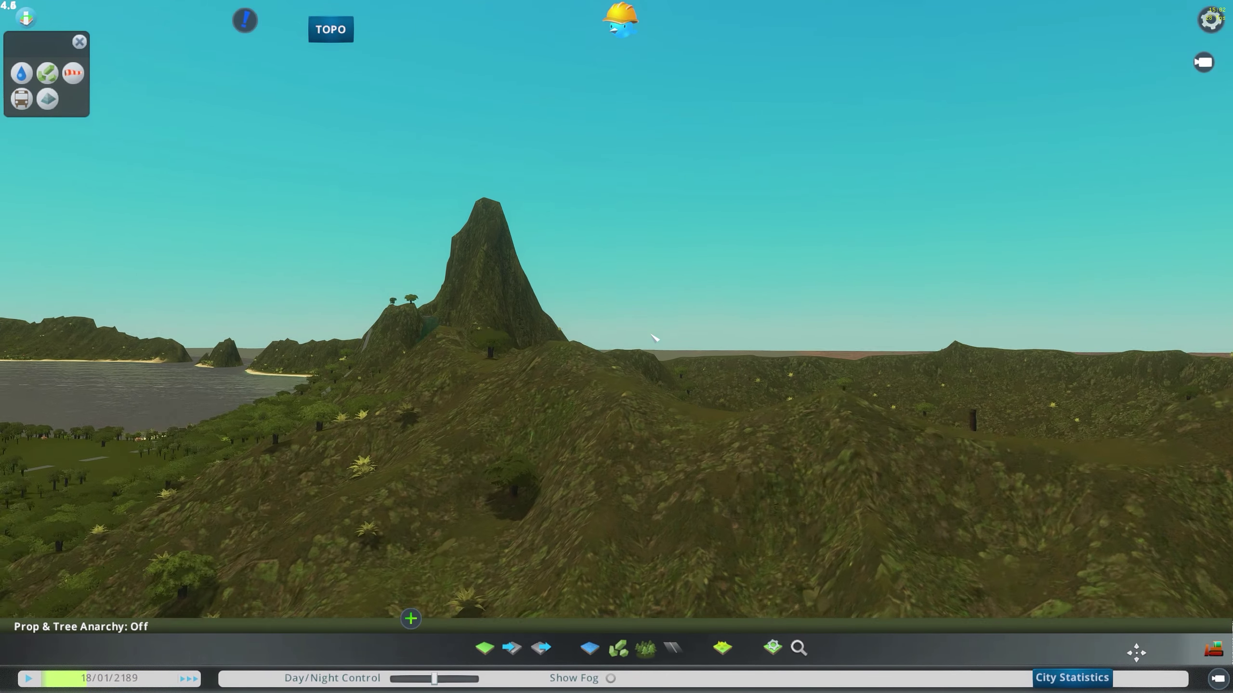
Study the neighbouring island's overall layout, volcanic peak and steep coastal ridge from afar and close up.
middle_drag(656, 337, 616, 352)
scroll(878, 360, down, 5)
middle_drag(877, 350, 620, 345)
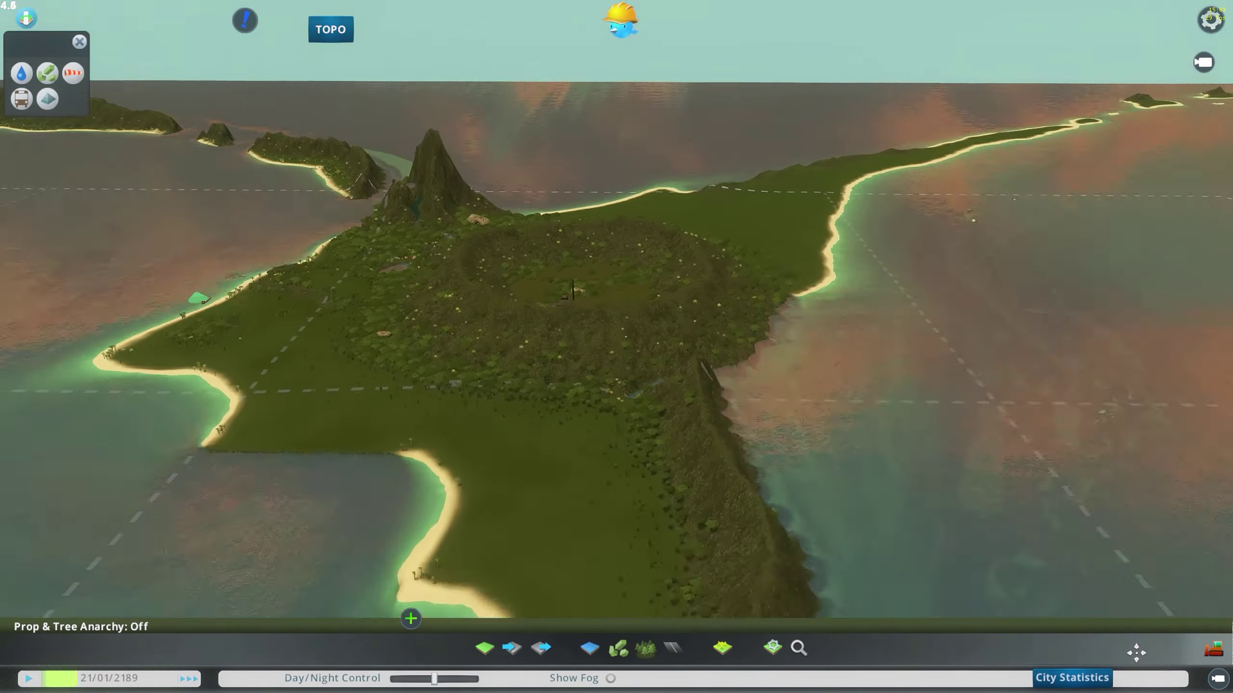
scroll(620, 345, up, 5)
scroll(620, 345, down, 3)
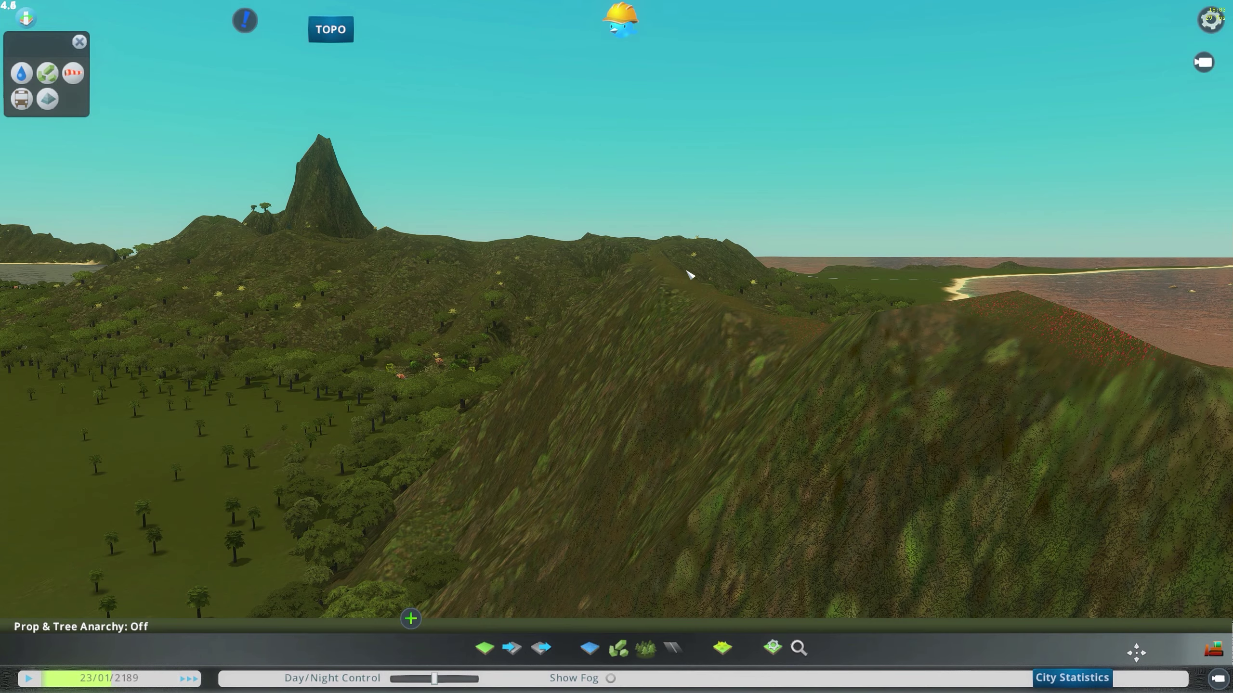
scroll(767, 259, down, 5)
middle_drag(767, 260, 617, 347)
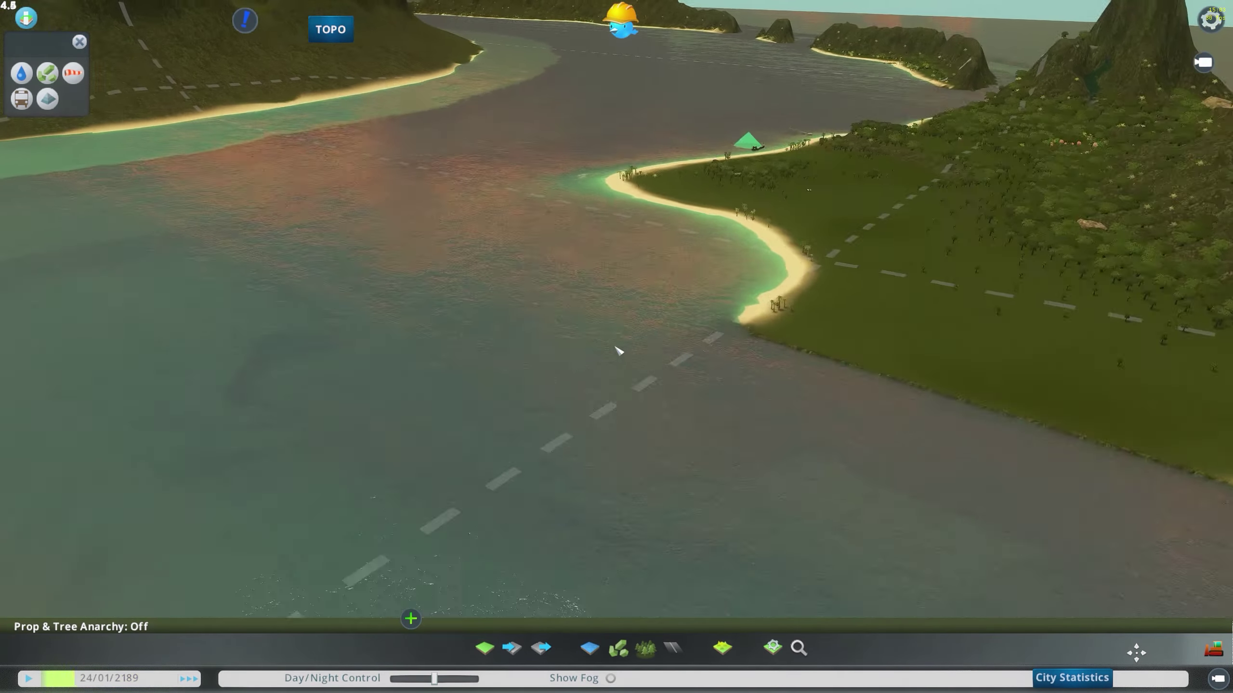
Return to the large crater and review its rim from above, along the crest and from the inner floor.
key(a)
key(w)
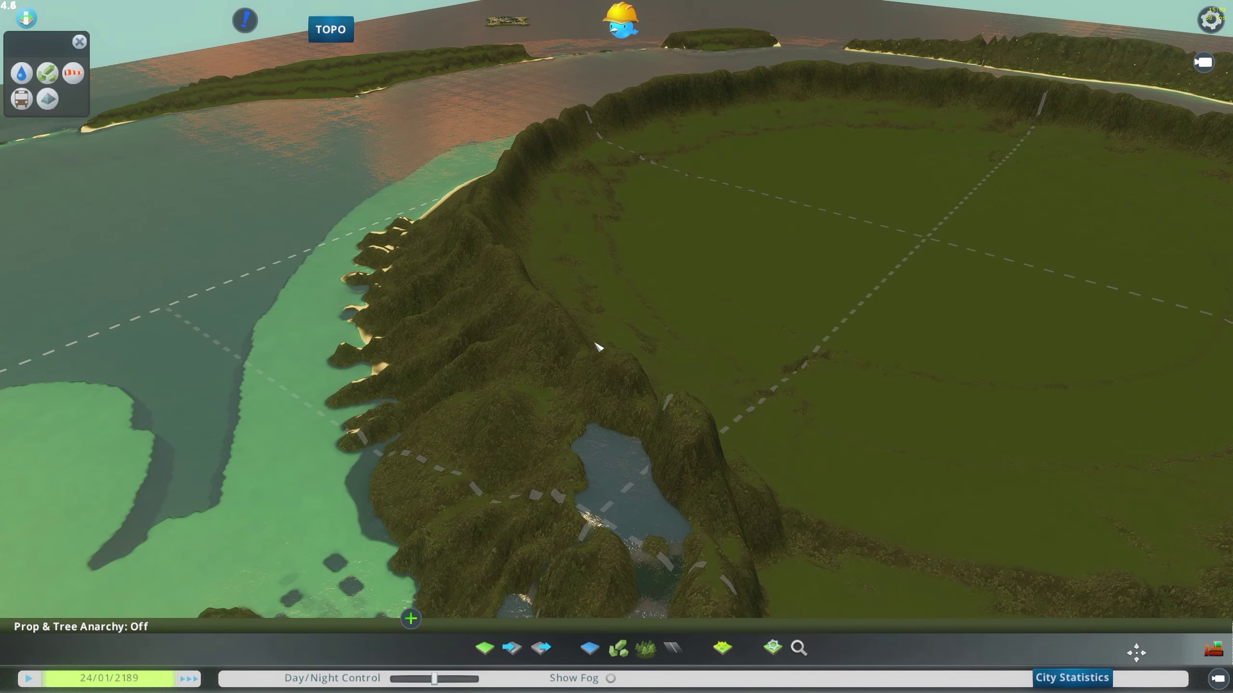
scroll(596, 343, up, 1)
scroll(596, 344, up, 3)
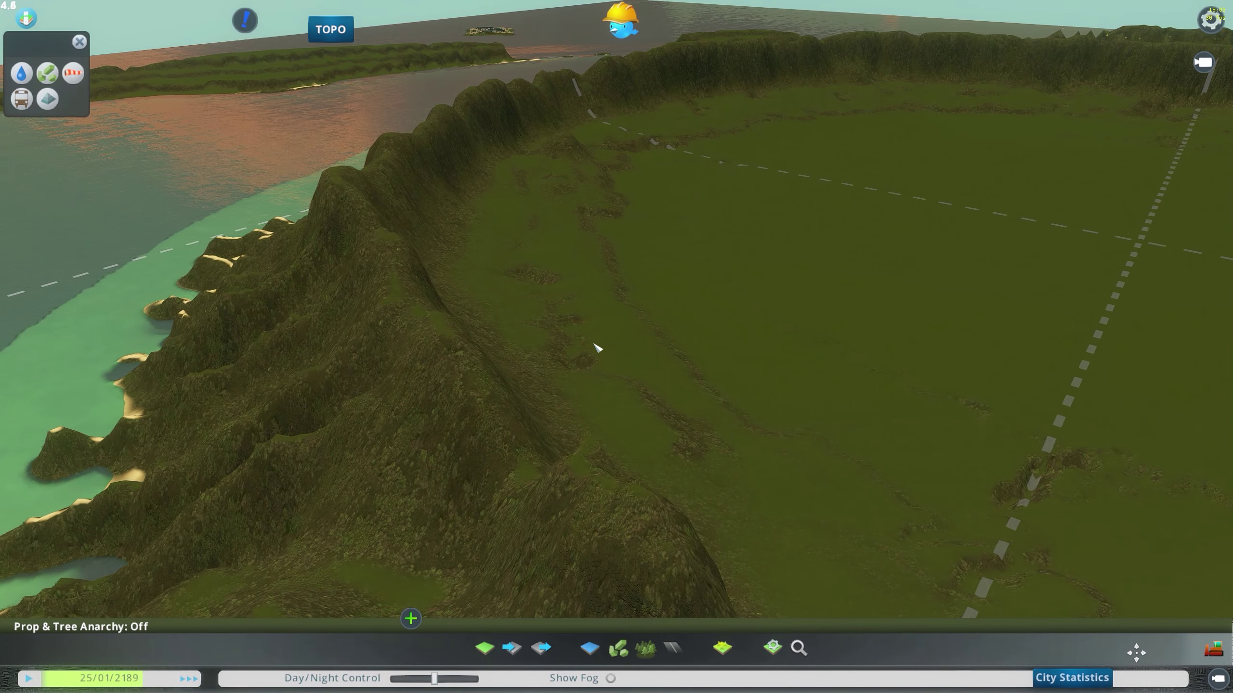
middle_drag(642, 339, 561, 528)
scroll(622, 347, down, 4)
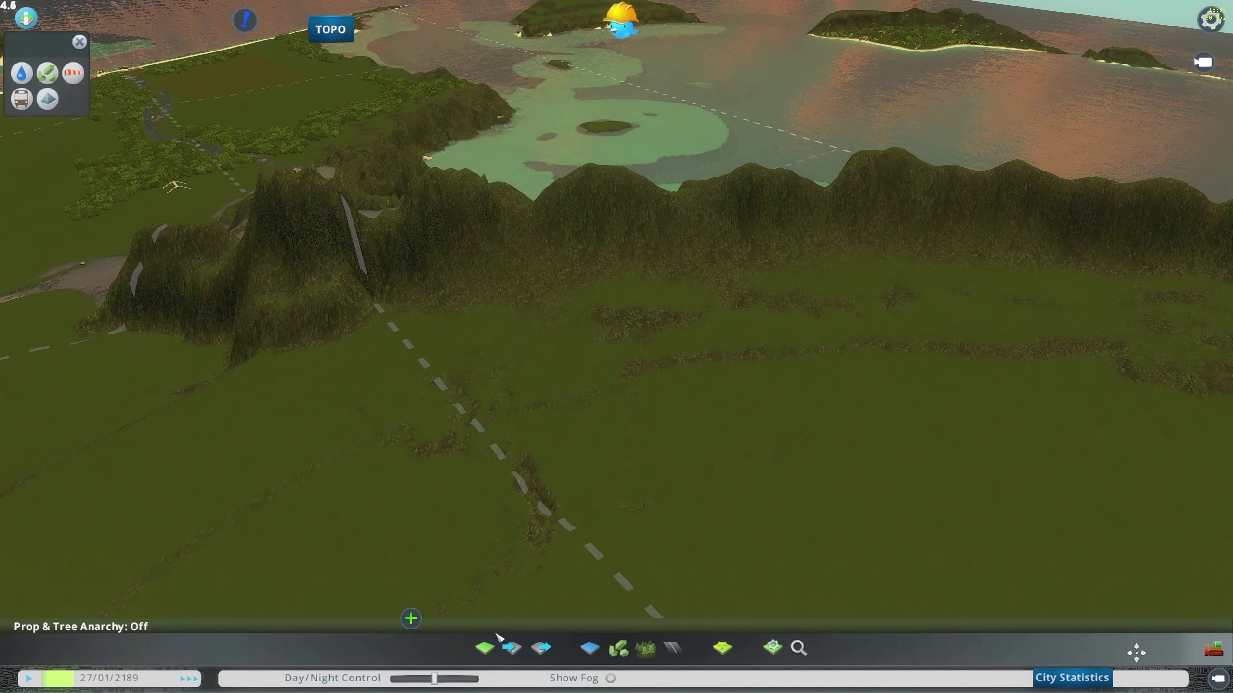
Try shifting the terrain at a dip on the rim crest with brush size 51 and strength 0.26, and undo it.
click(484, 649)
mouse_move(564, 284)
middle_down()
mouse_move(548, 248)
mouse_move(582, 296)
mouse_move(704, 237)
mouse_move(567, 306)
mouse_move(641, 342)
mouse_move(852, 304)
mouse_move(704, 350)
mouse_move(614, 347)
middle_up()
scroll(660, 335, up, 3)
scroll(614, 347, up, 2)
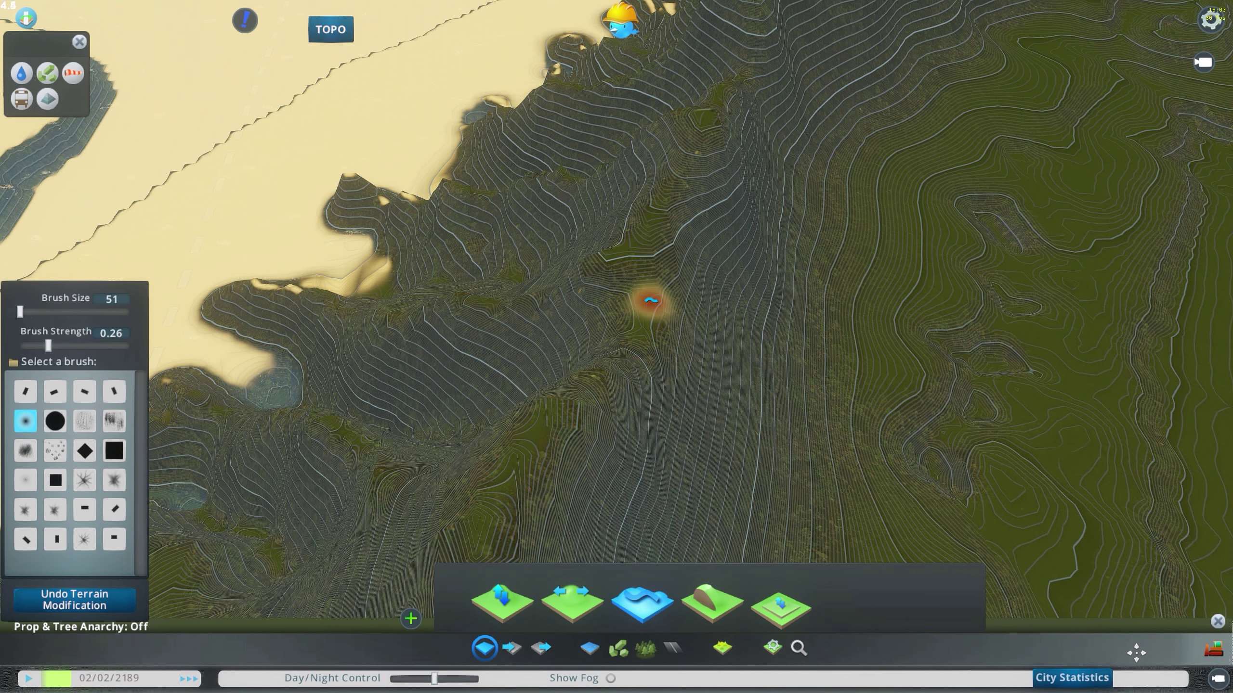
key(q)
key(q)
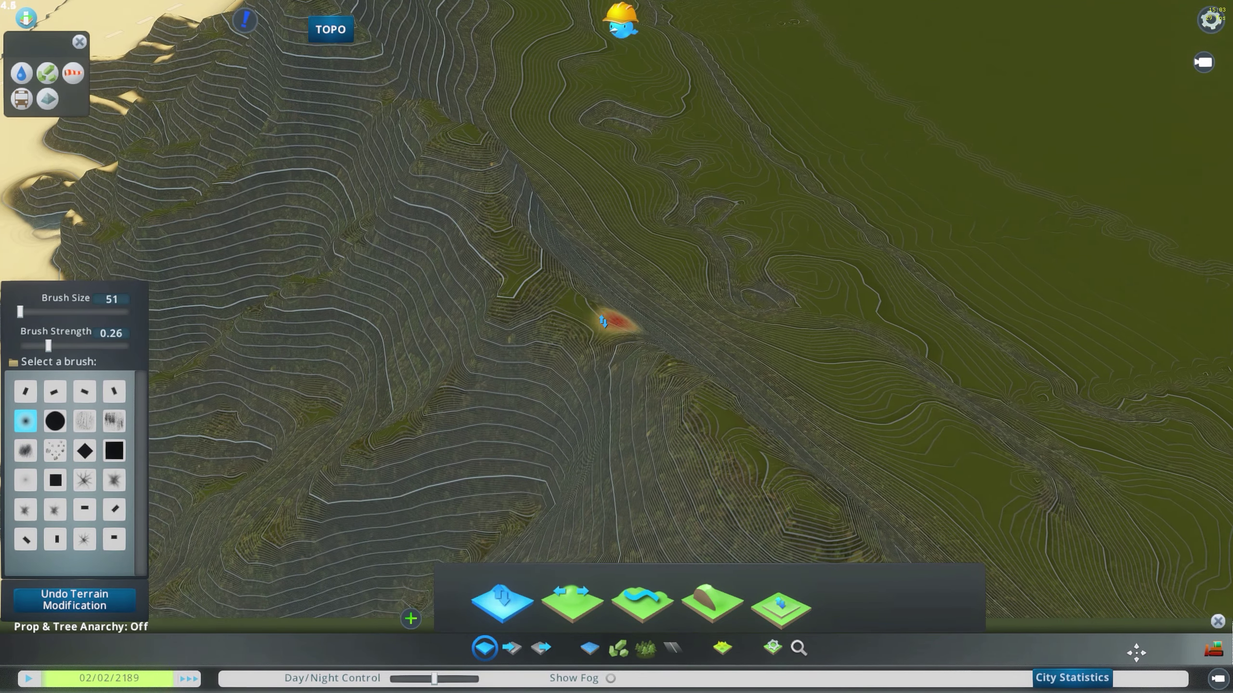
click(615, 341)
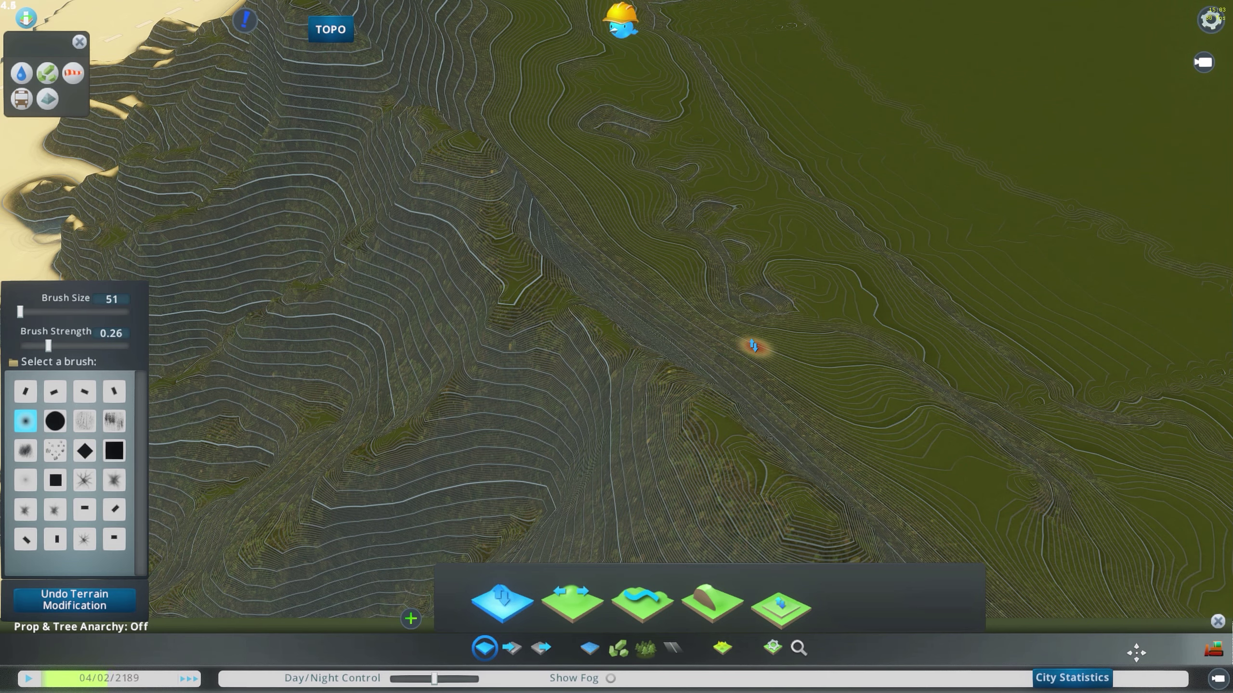
key(ctrl+z)
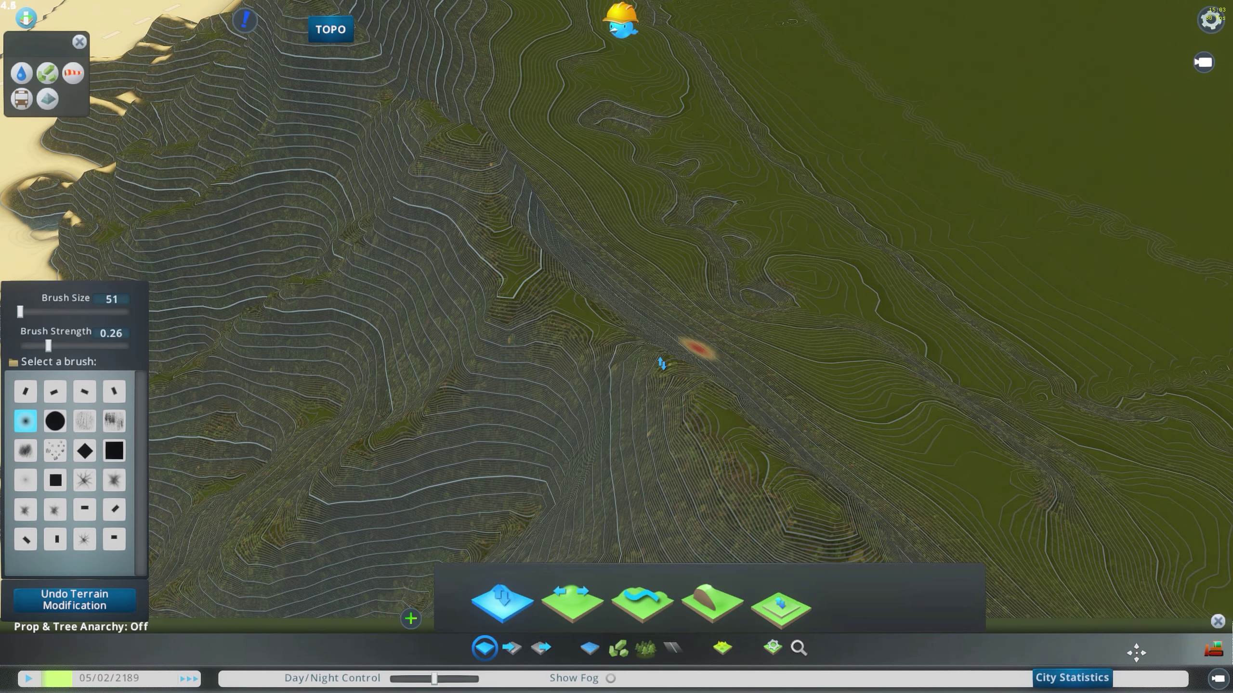
Level the dip in the rim crest to a terrain height of 397.62 with brush size 51 and strength 0.26.
click(576, 608)
key(q)
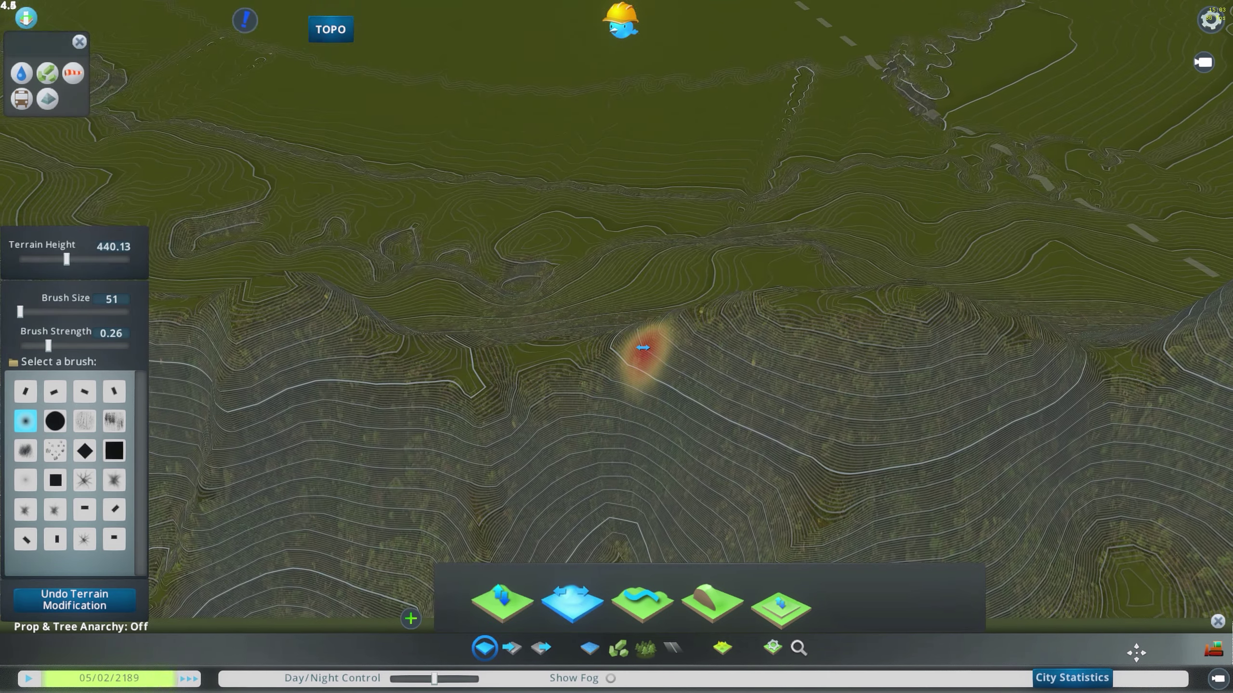
drag(612, 341, 558, 343)
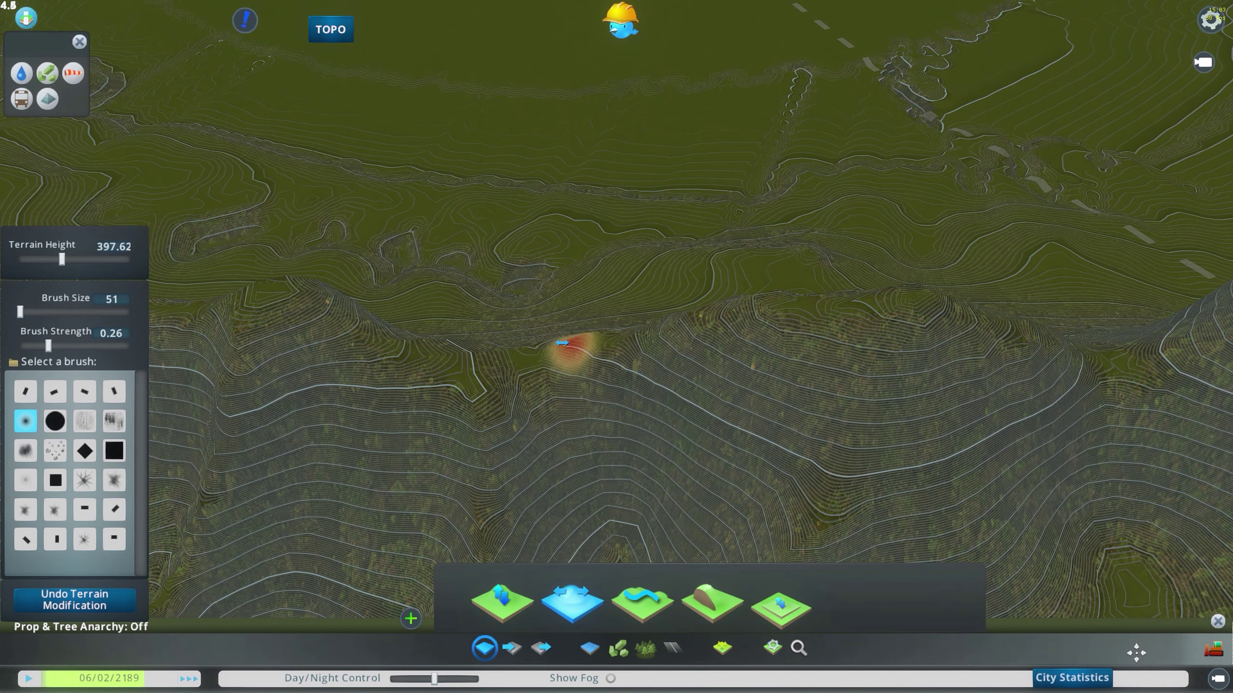
middle_drag(866, 356, 856, 342)
scroll(696, 371, down, 3)
middle_drag(696, 371, 745, 432)
middle_drag(638, 275, 649, 305)
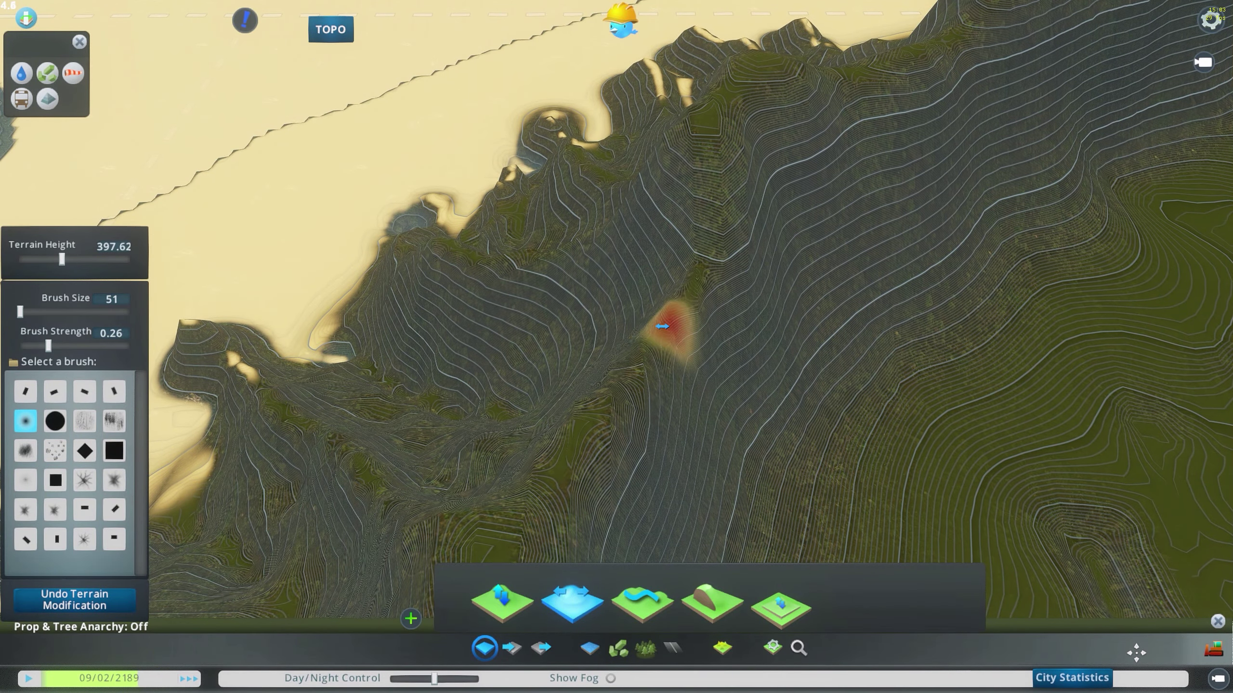
Survey the crest from the inner side and level a low stretch above the beach to a terrain height of 411.57.
mouse_move(769, 302)
middle_down()
mouse_move(611, 338)
mouse_move(646, 359)
mouse_move(573, 362)
mouse_move(511, 398)
mouse_move(511, 383)
middle_up()
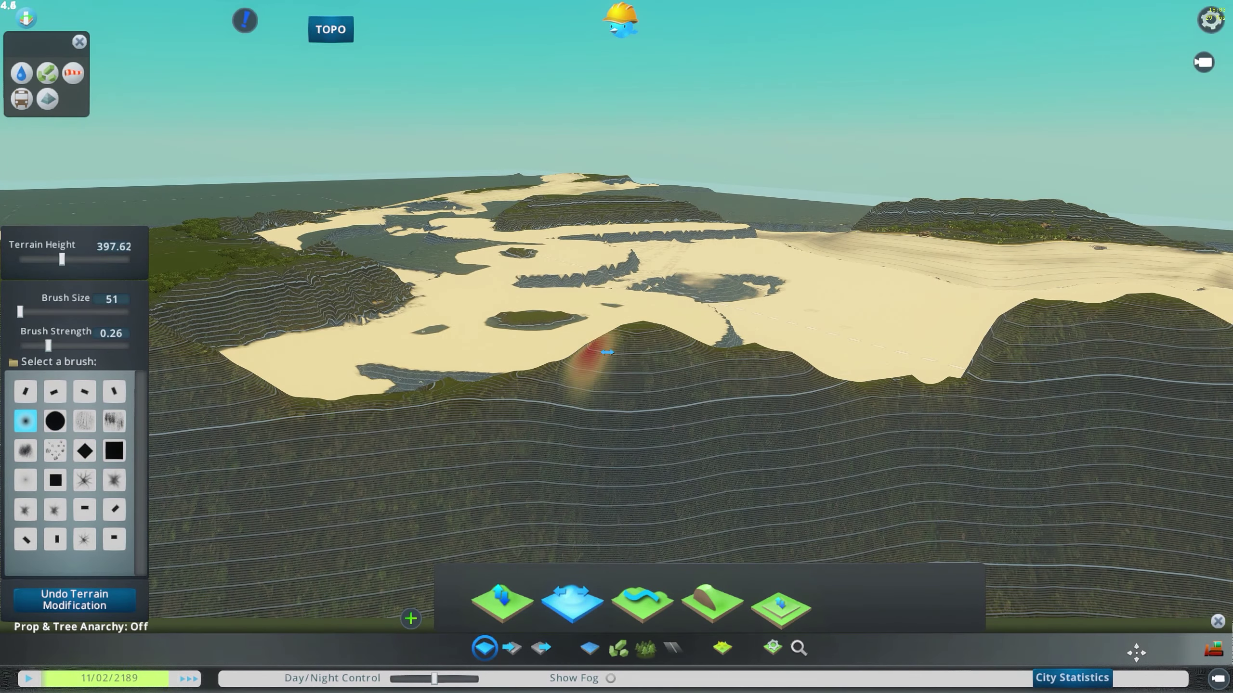
key(s)
middle_drag(616, 351, 544, 330)
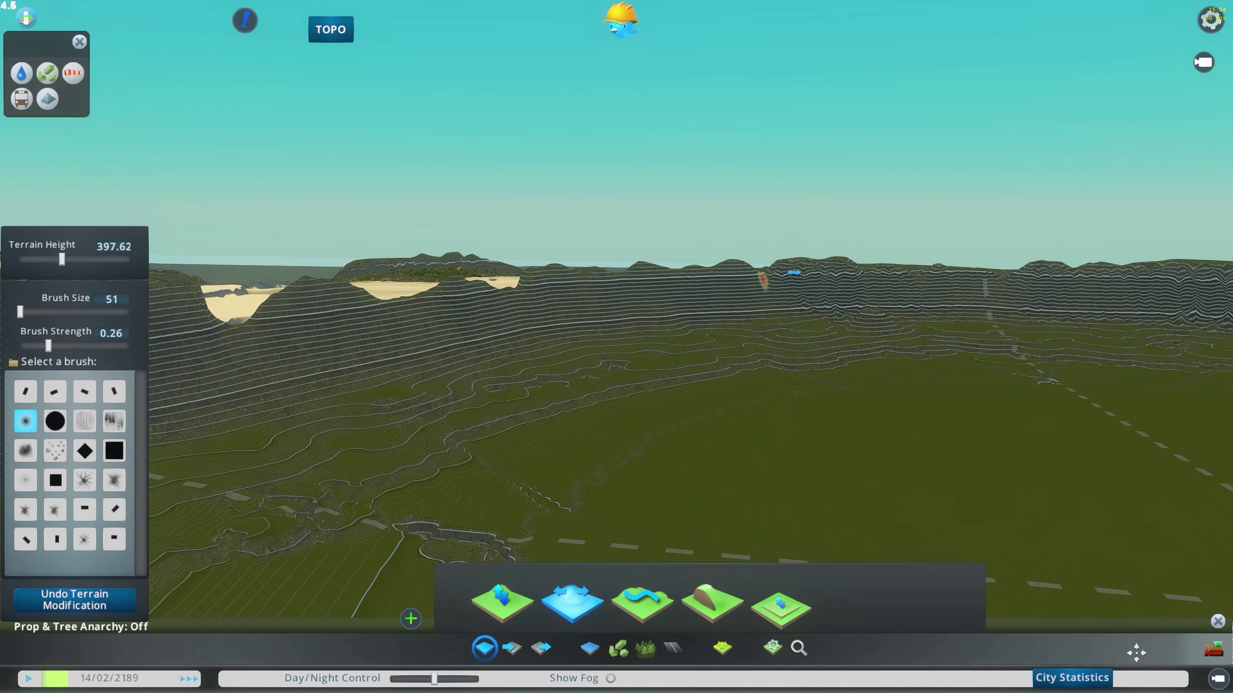
scroll(605, 373, up, 5)
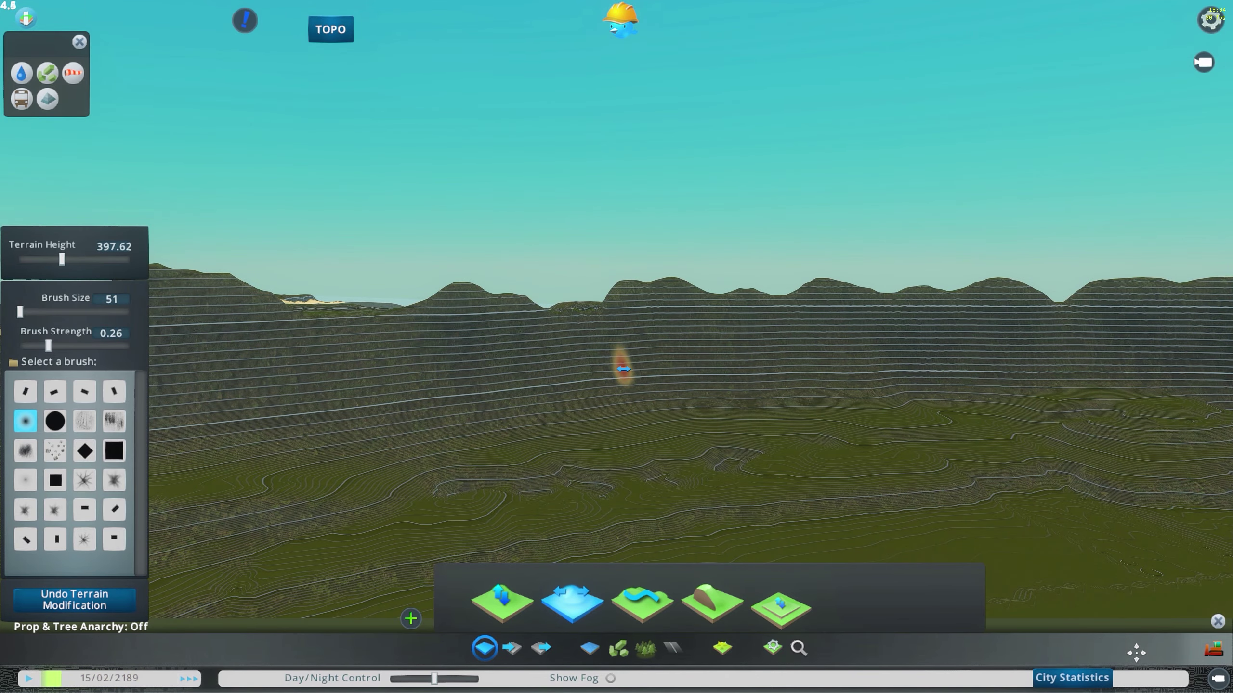
middle_drag(623, 368, 628, 392)
scroll(638, 325, up, 3)
mouse_move(713, 344)
middle_down()
mouse_move(572, 346)
mouse_move(603, 350)
mouse_move(603, 336)
mouse_move(597, 359)
mouse_move(611, 344)
mouse_move(747, 330)
middle_up()
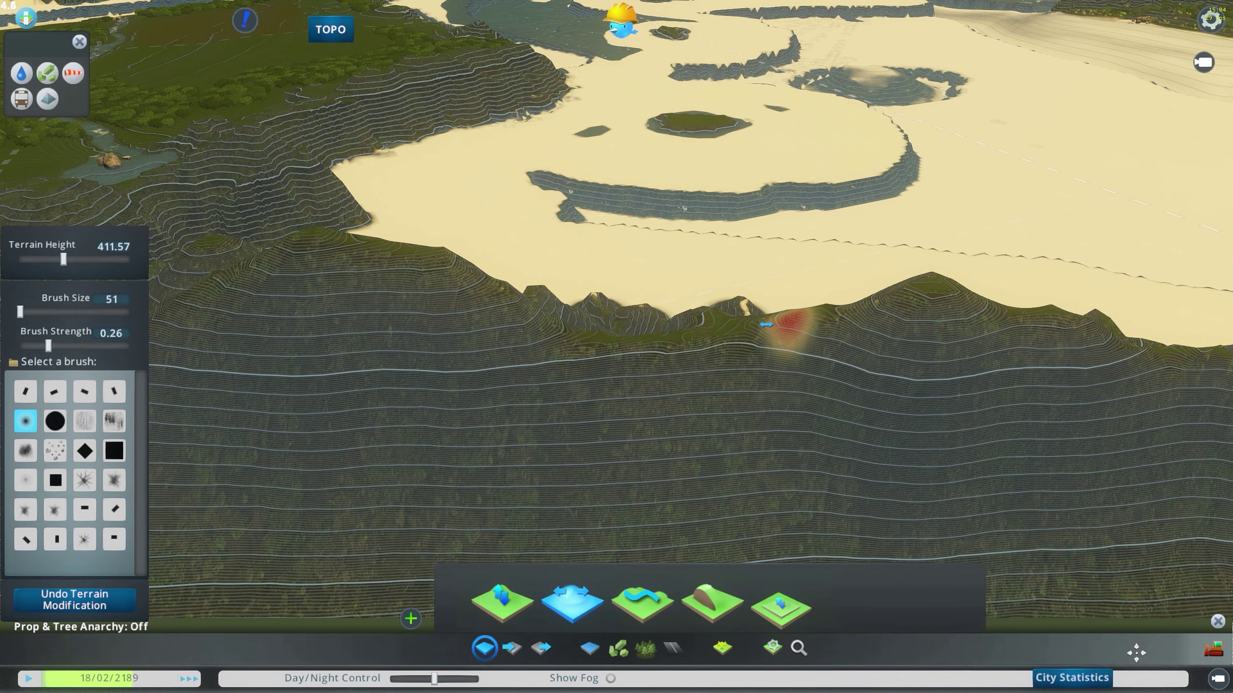
Try levelling the rim's outer slope beside a gully at terrain height 399.54 and strength 0.26, and undo the stroke.
middle_drag(835, 332, 728, 371)
middle_drag(602, 398, 607, 320)
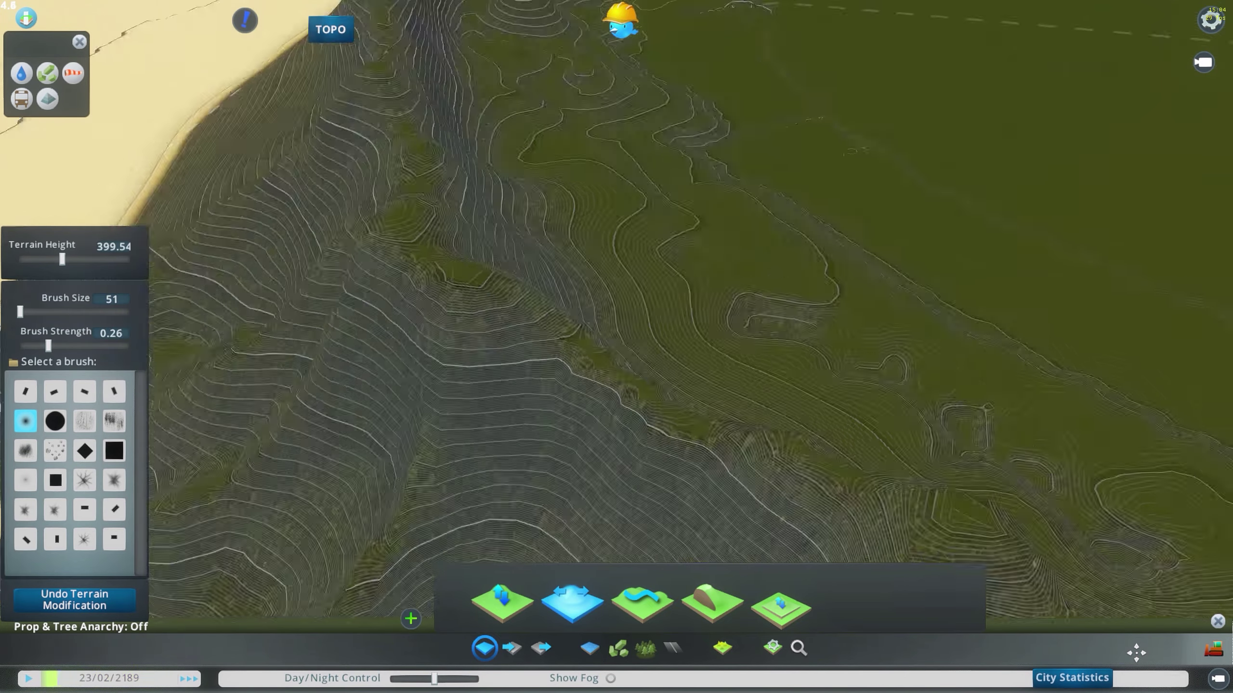
middle_drag(645, 407, 784, 327)
key(w)
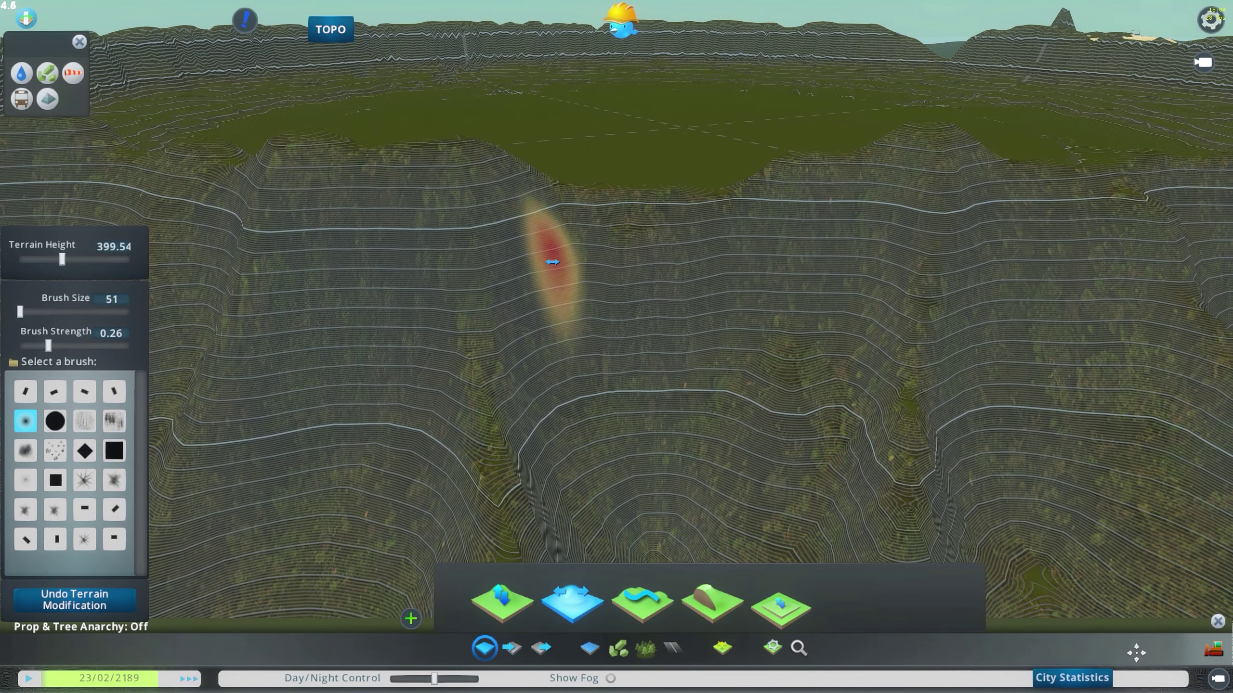
mouse_move(616, 267)
middle_down()
mouse_move(548, 422)
mouse_move(574, 380)
mouse_move(617, 393)
mouse_move(645, 384)
mouse_move(601, 397)
middle_up()
drag(588, 413, 558, 426)
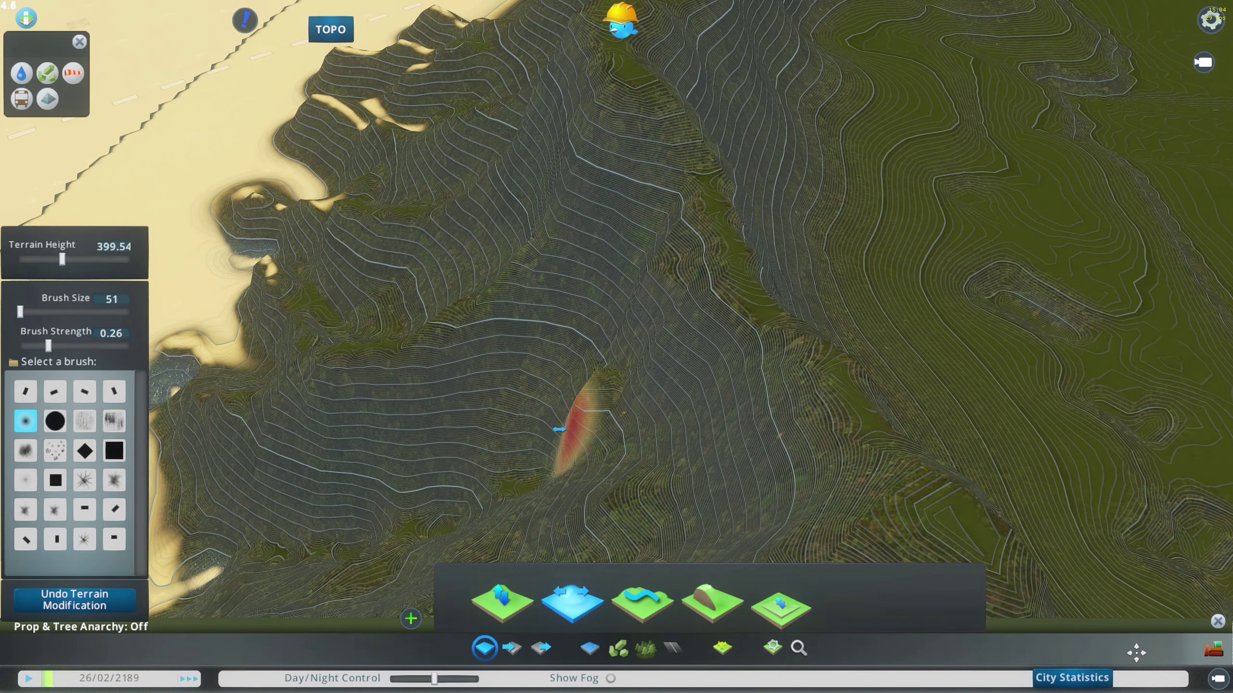
key(ctrl+z)
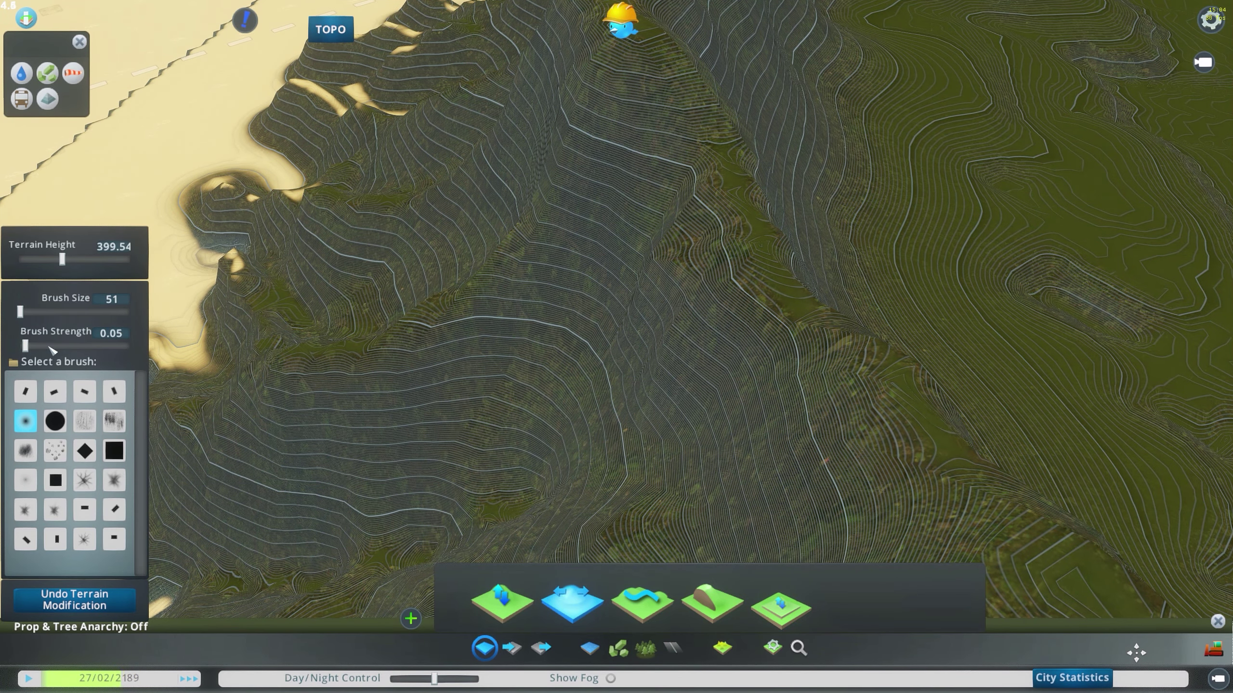
Set the brush strength to 0.05 and gently level stretches of the rim crest at terrain heights 402.81 and 429.41.
middle_drag(647, 341, 591, 424)
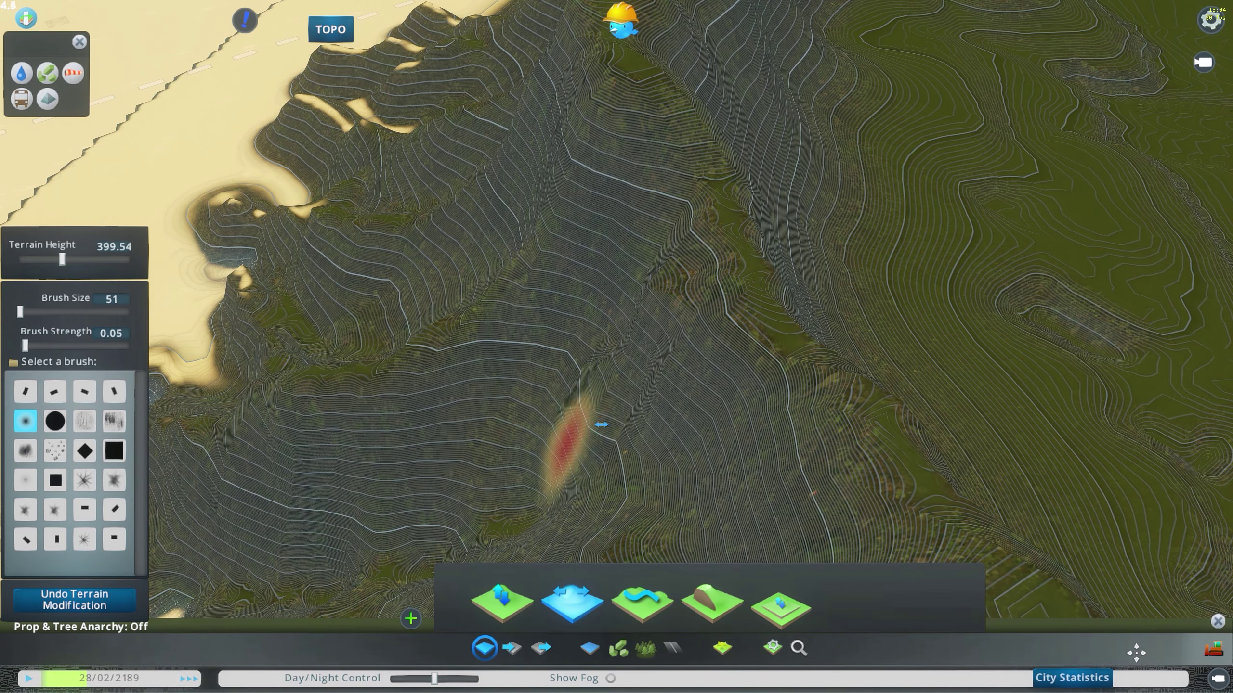
middle_drag(656, 461, 671, 218)
mouse_move(752, 274)
middle_down()
mouse_move(684, 238)
mouse_move(669, 179)
middle_up()
mouse_move(749, 146)
middle_down()
mouse_move(622, 344)
mouse_move(613, 304)
middle_up()
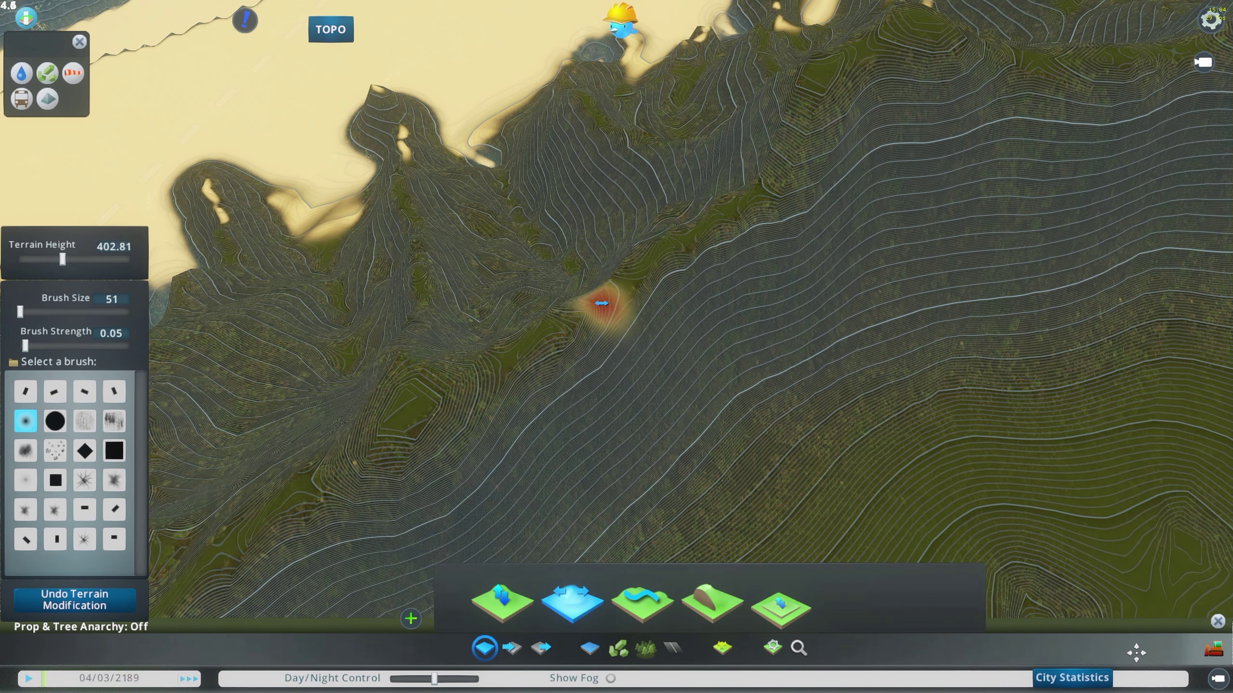
middle_drag(750, 292, 613, 344)
mouse_move(856, 281)
middle_down()
mouse_move(710, 325)
mouse_move(721, 176)
middle_up()
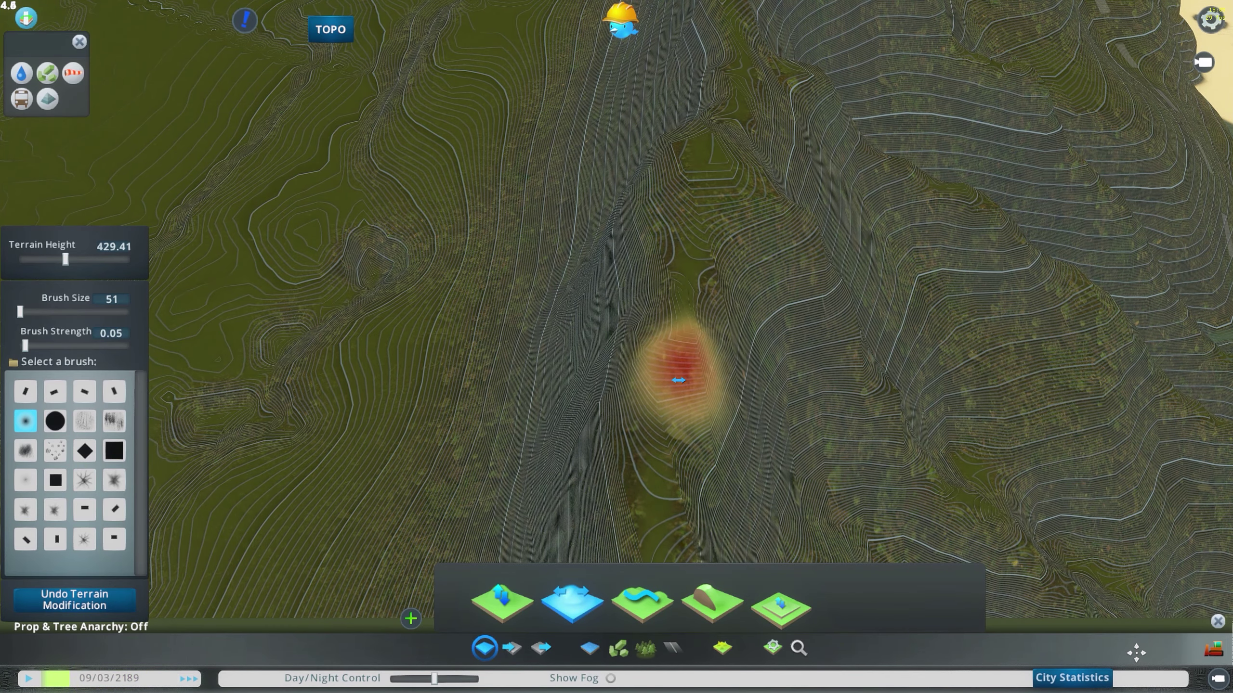
Inspect the levelled crest from outside and inside the crater, with the landscaping tools closed for the inner slope.
middle_drag(678, 382, 551, 375)
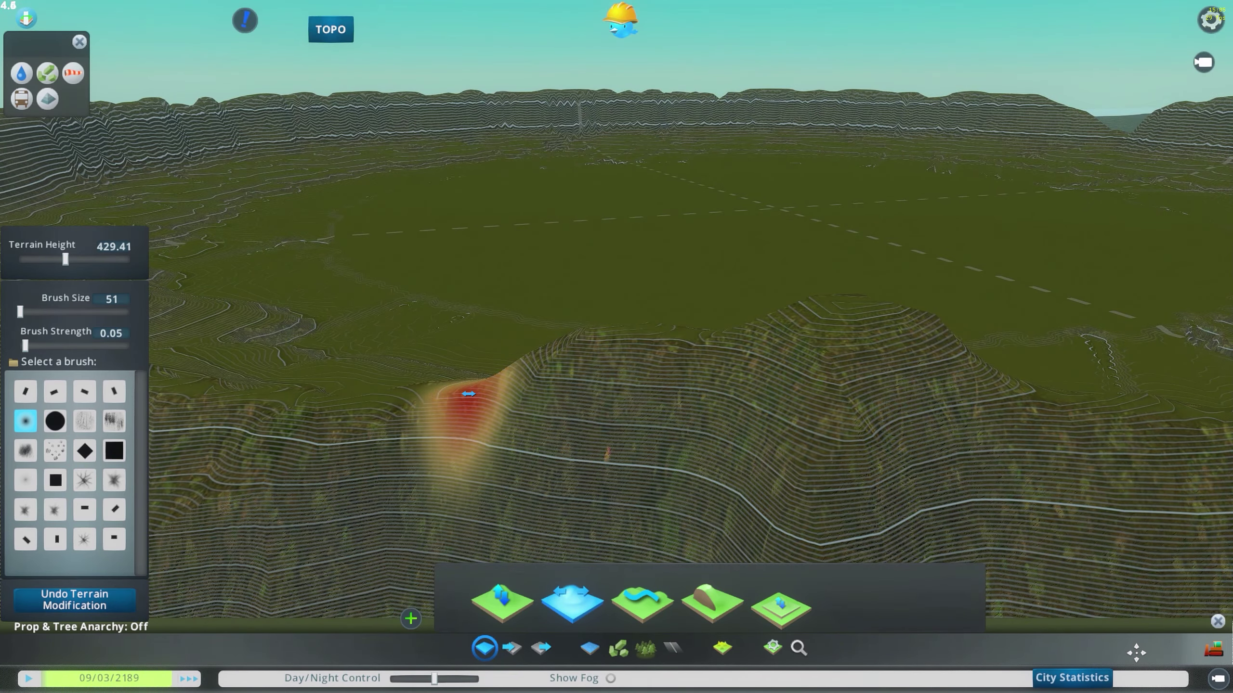
middle_drag(734, 391, 490, 373)
middle_drag(1010, 350, 635, 314)
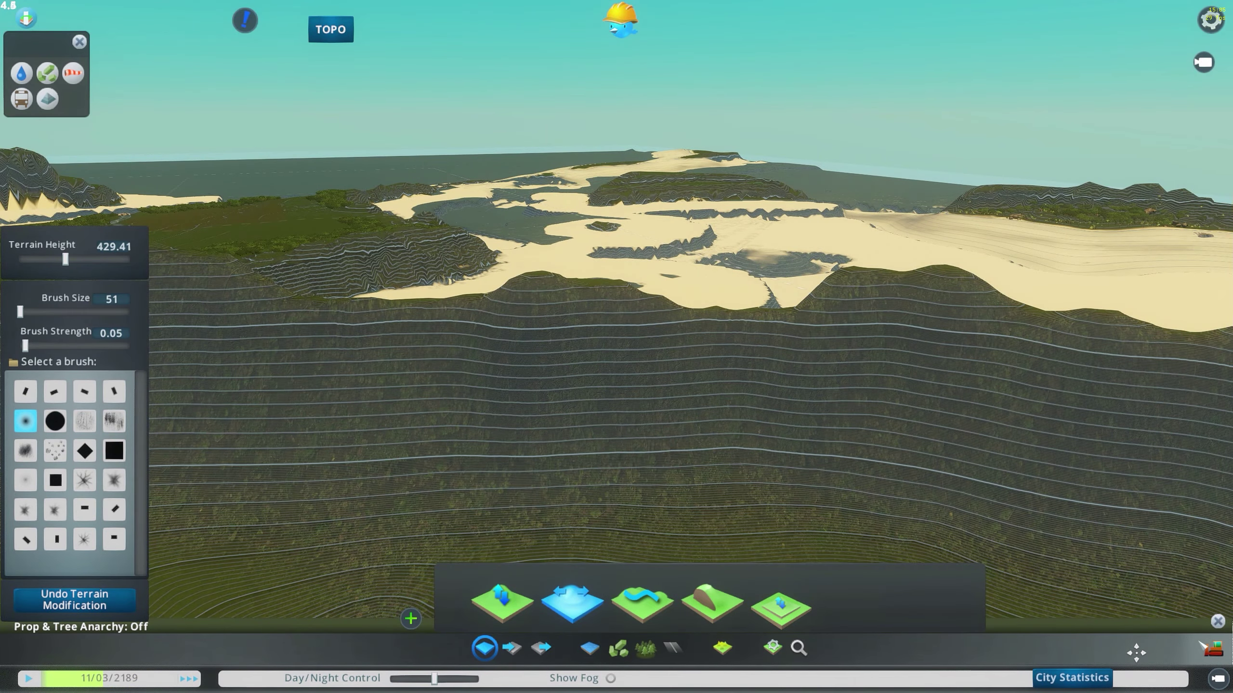
click(1218, 622)
scroll(920, 529, down, 3)
middle_drag(917, 527, 383, 347)
middle_drag(512, 345, 618, 348)
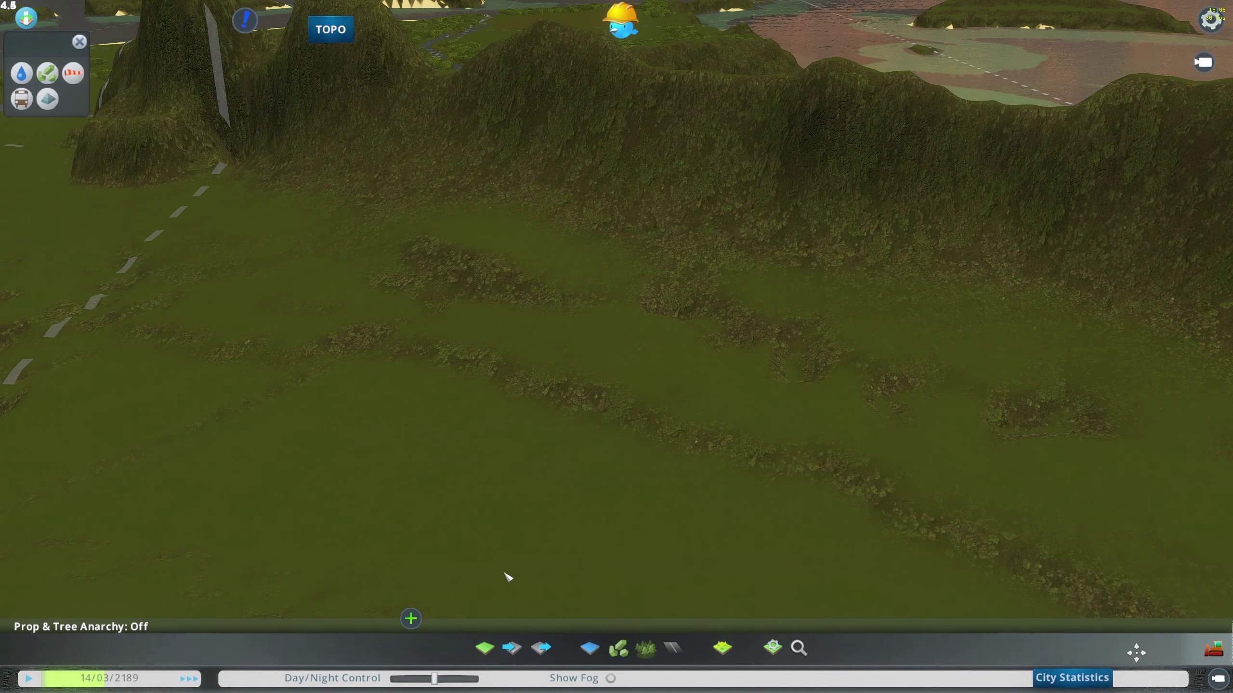
Raise the foot of the rim's inner slope into a spur reaching the crater floor, using Shift Terrain at size 51 and strength 0.05.
click(484, 656)
mouse_move(795, 402)
middle_down()
mouse_move(767, 311)
mouse_move(646, 369)
mouse_move(617, 335)
mouse_move(635, 331)
mouse_move(670, 360)
mouse_move(670, 388)
mouse_move(620, 335)
middle_up()
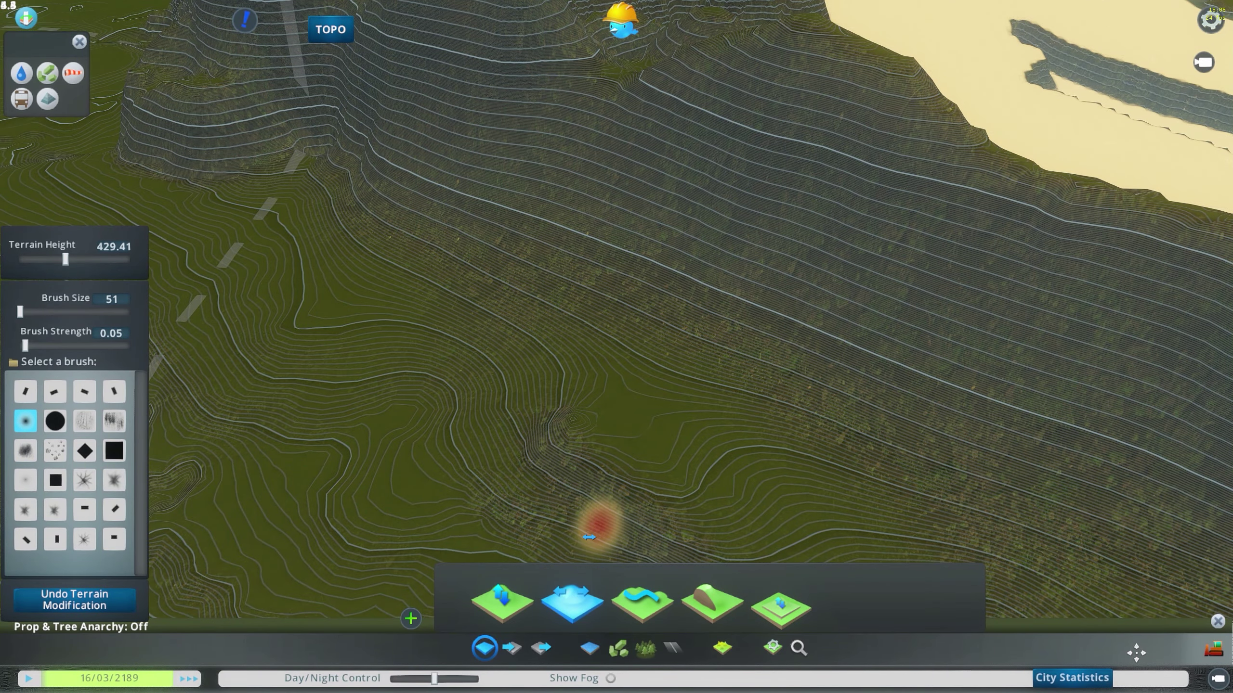
click(503, 604)
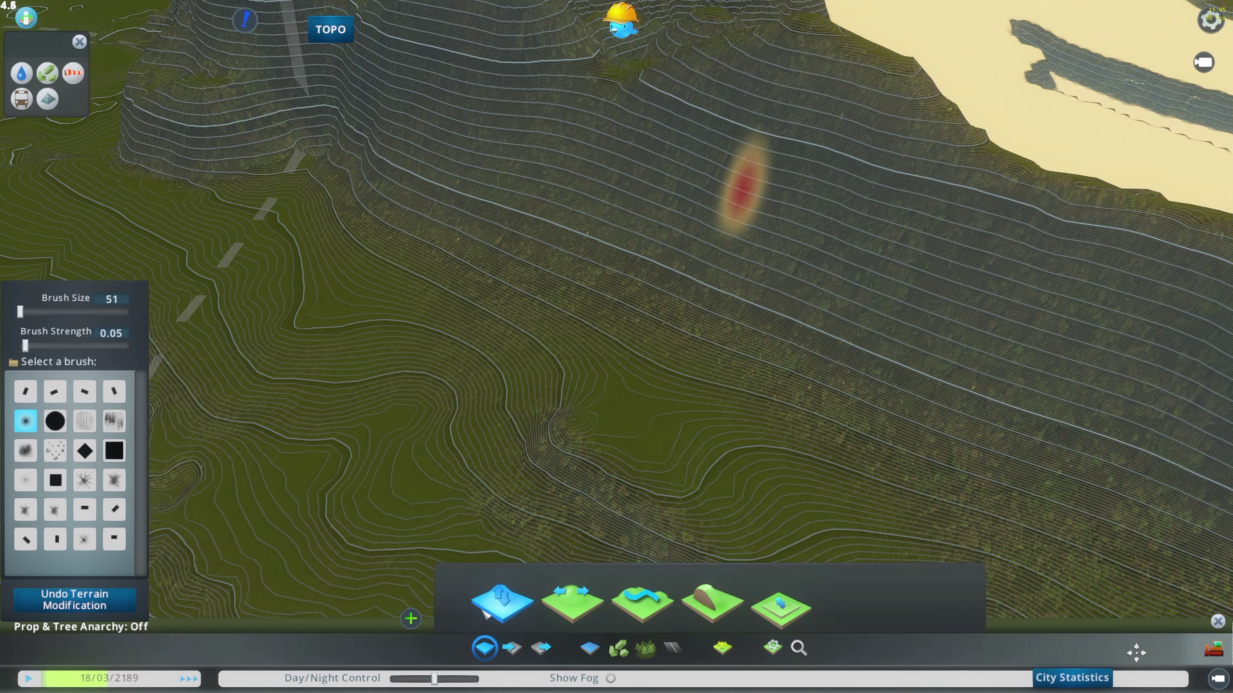
middle_drag(601, 379, 715, 280)
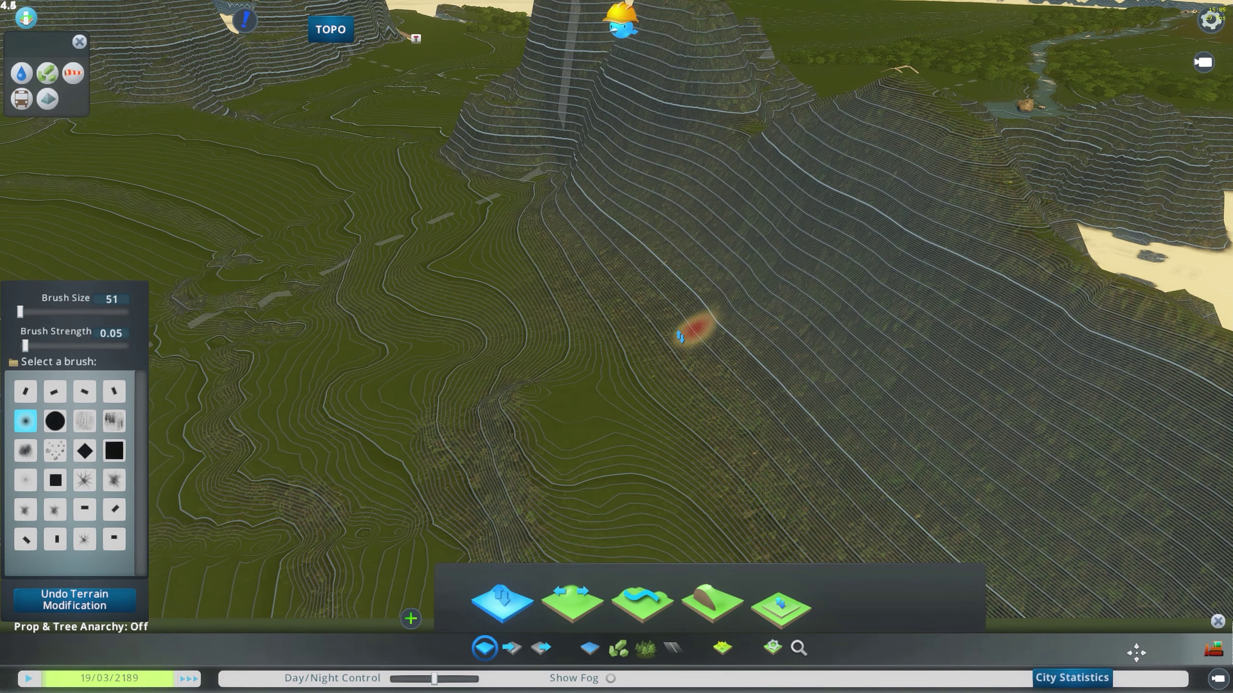
drag(680, 337, 571, 374)
mouse_move(654, 343)
mouse_down()
mouse_move(594, 363)
mouse_move(764, 277)
mouse_move(737, 302)
mouse_move(638, 357)
mouse_move(820, 228)
mouse_move(638, 352)
mouse_move(637, 369)
mouse_up()
middle_drag(705, 305, 613, 344)
middle_drag(587, 266, 616, 344)
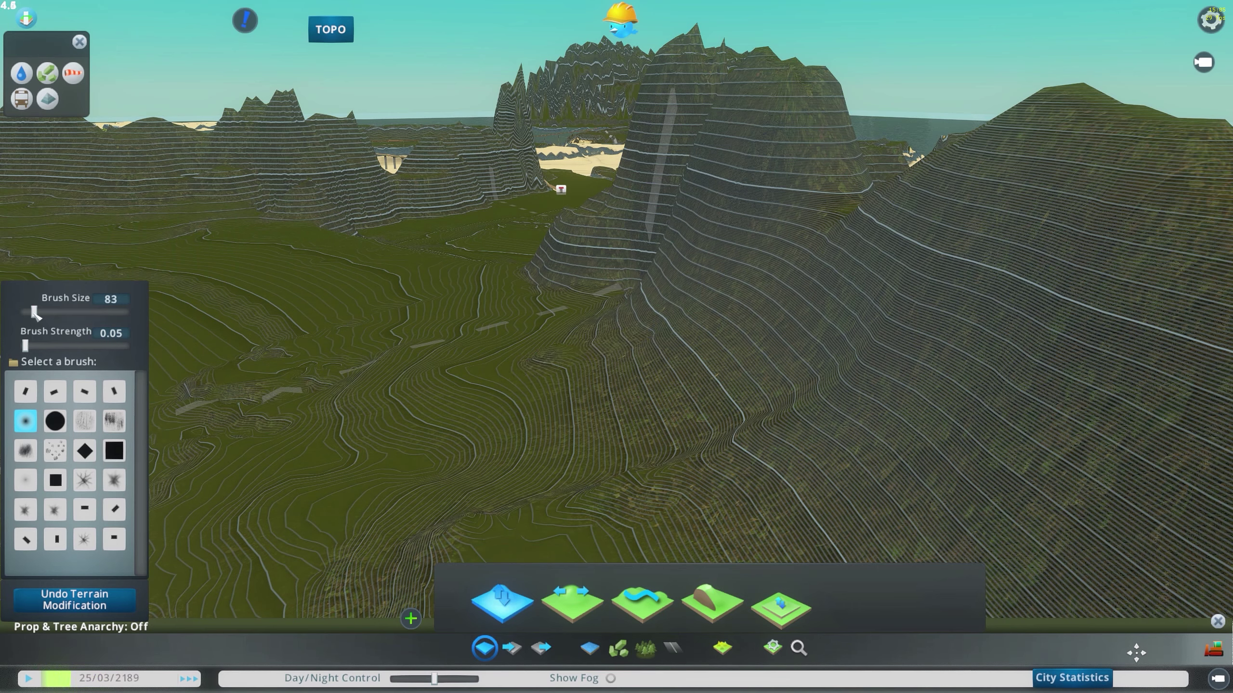
Set the brush size to 75 and carve a shallow gully down the rim's inner slope with Shift Terrain.
middle_drag(311, 352, 855, 242)
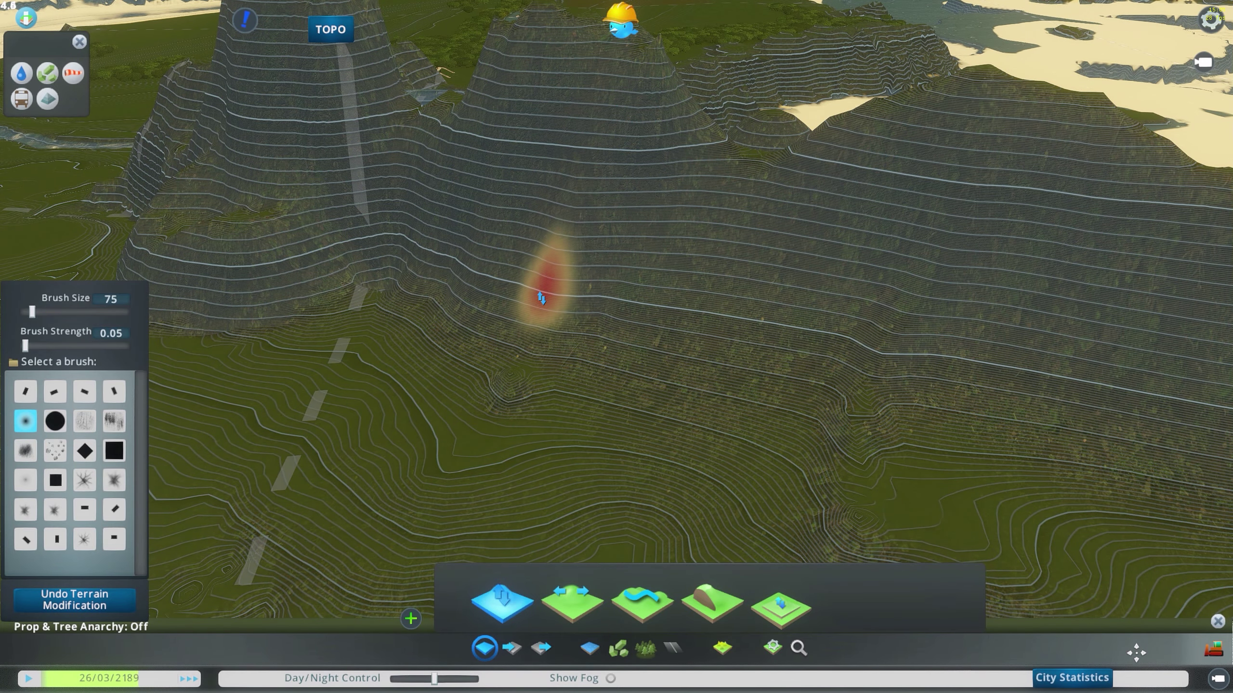
mouse_move(462, 426)
middle_down()
mouse_move(640, 388)
mouse_move(666, 456)
middle_up()
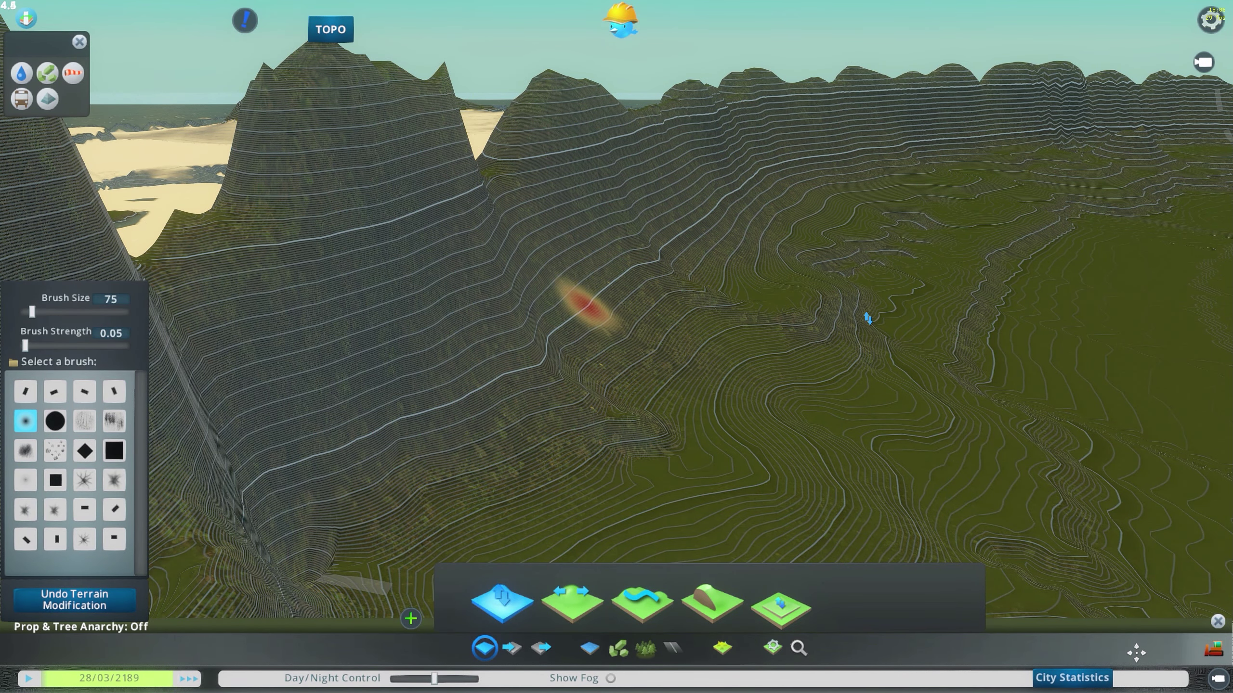
middle_drag(929, 331, 586, 232)
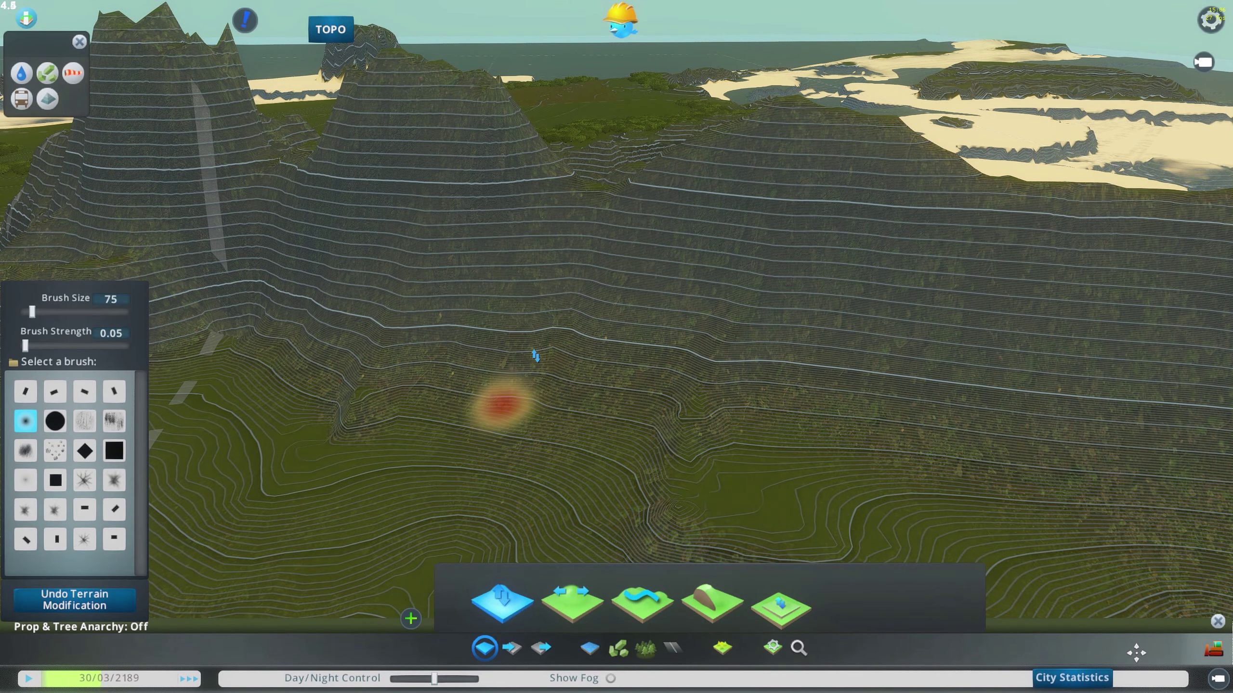
mouse_move(537, 380)
middle_down()
mouse_move(623, 243)
mouse_move(622, 262)
mouse_move(776, 288)
mouse_move(616, 262)
middle_up()
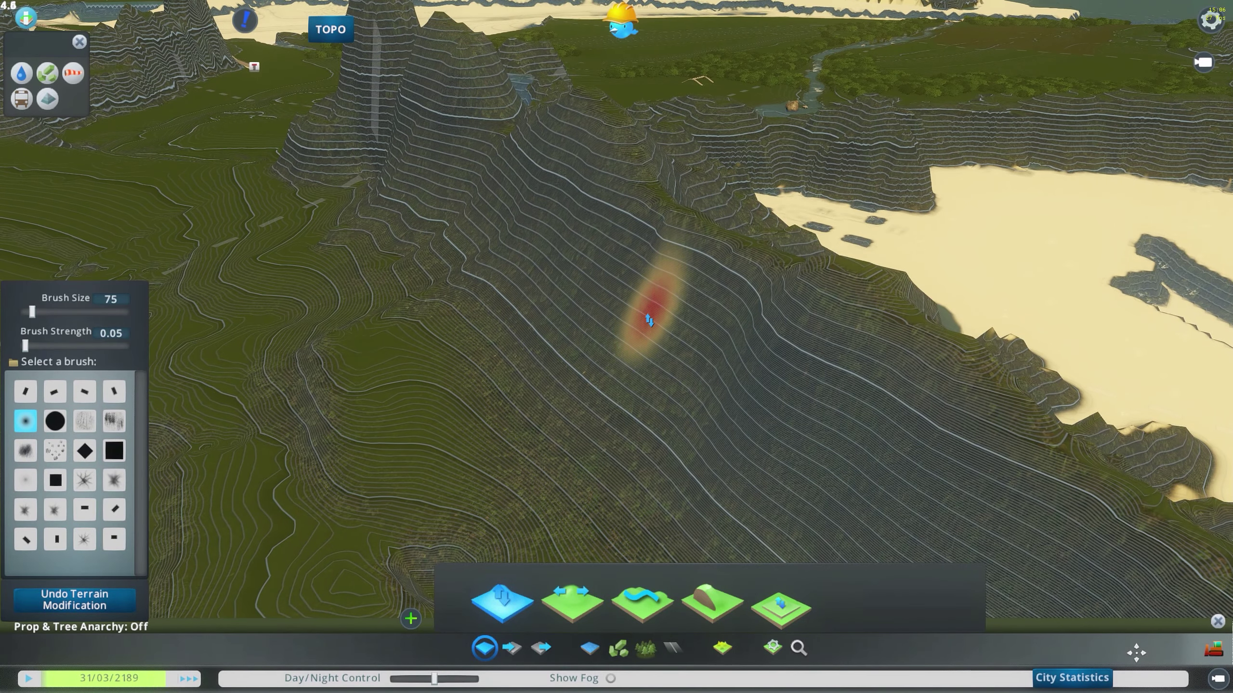
right_drag(632, 356, 600, 399)
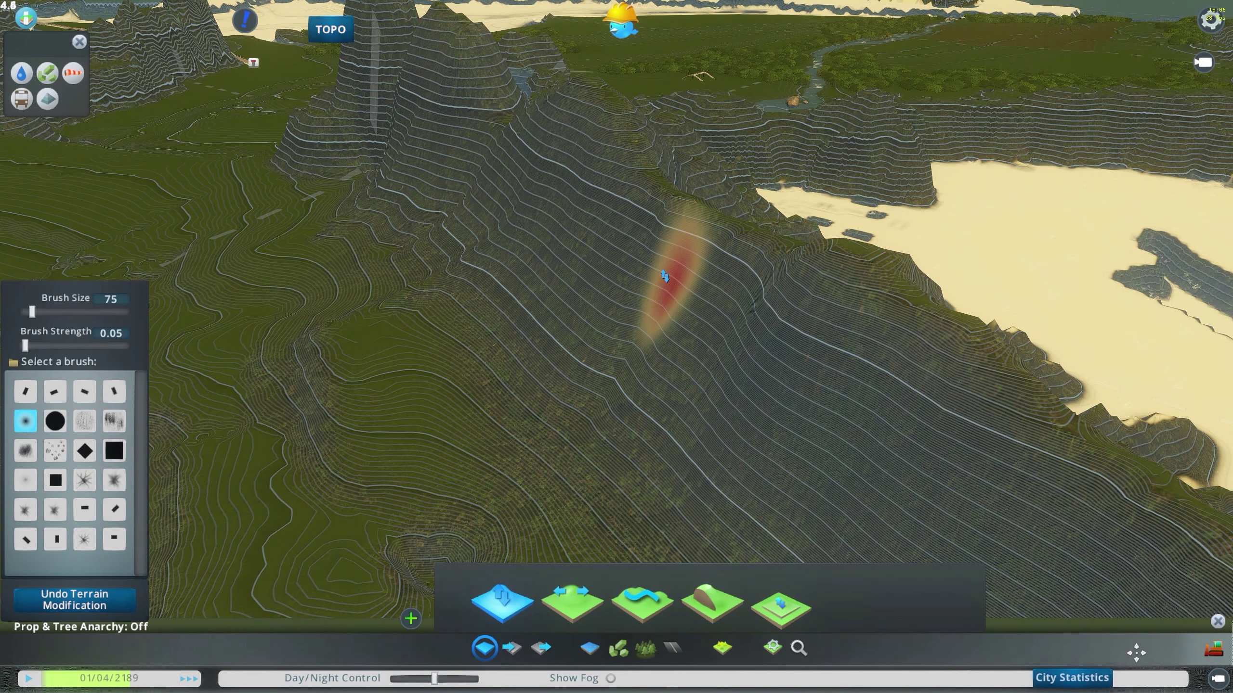
mouse_move(666, 272)
right_down()
mouse_move(623, 352)
mouse_move(529, 424)
right_up()
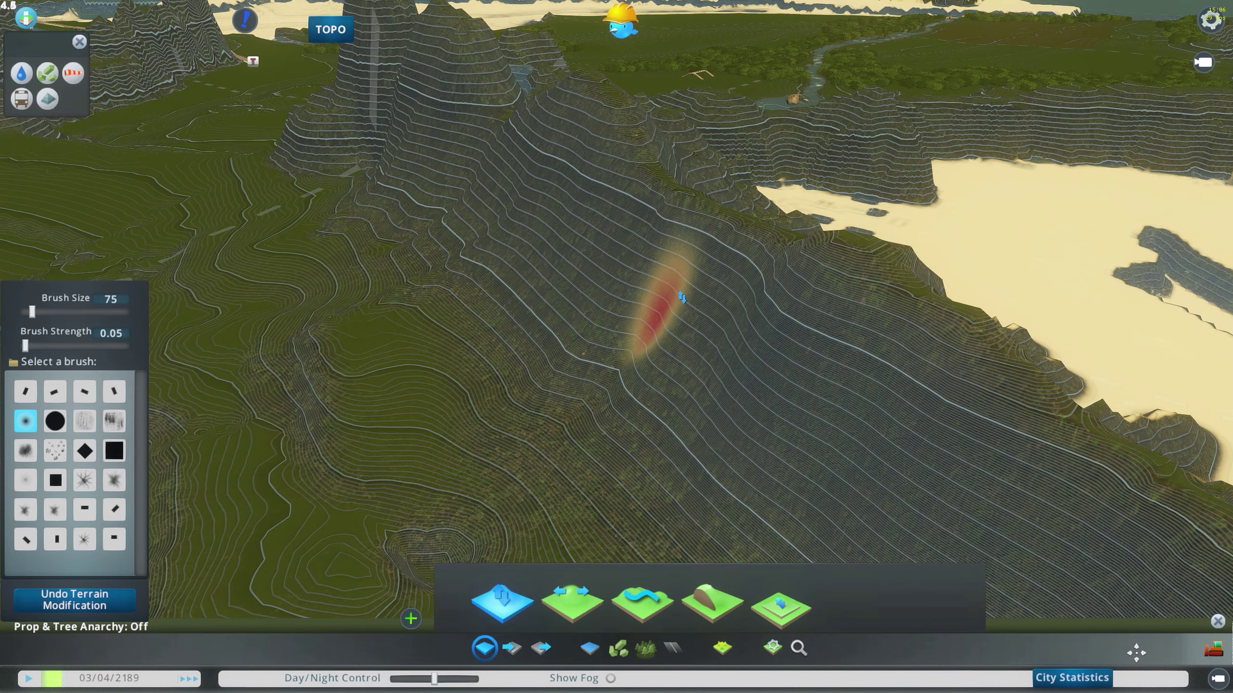
mouse_move(691, 291)
middle_down()
mouse_move(815, 242)
mouse_move(854, 194)
mouse_move(844, 224)
middle_up()
mouse_move(883, 270)
middle_down()
mouse_move(931, 272)
mouse_move(633, 336)
middle_up()
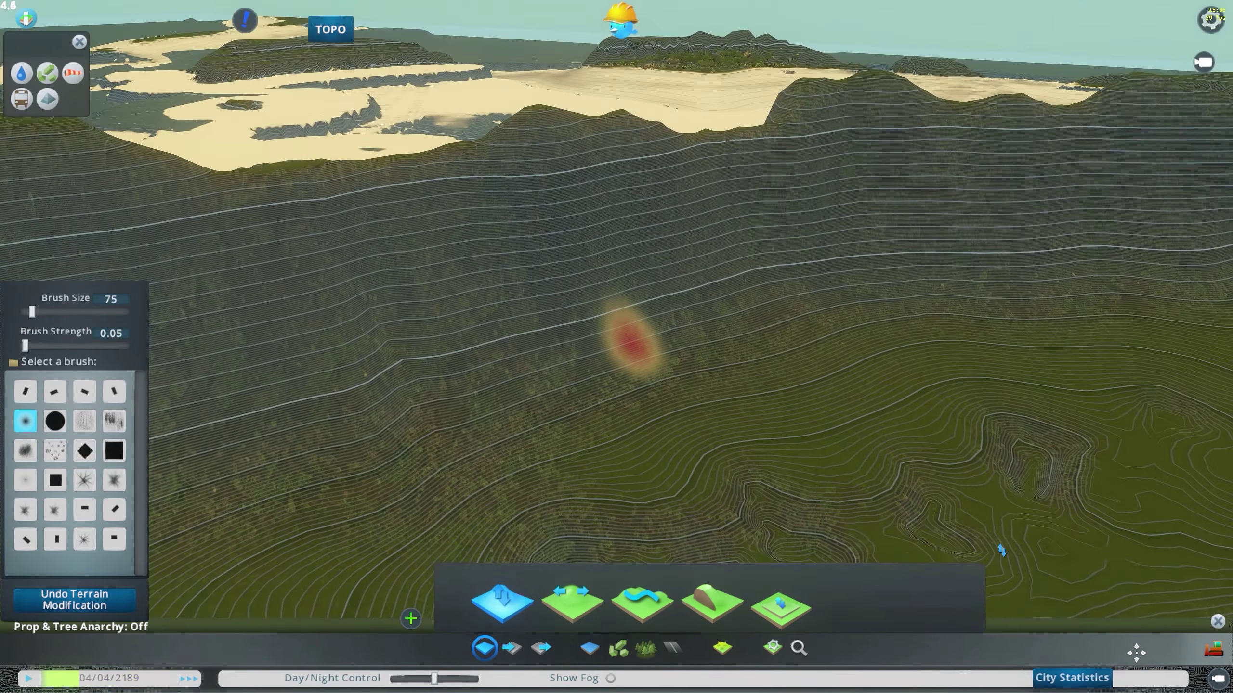
Close the landscaping tools and examine the rim's inner and outer slopes under different times of day.
click(1219, 619)
mouse_move(616, 403)
middle_down()
mouse_move(738, 311)
mouse_move(607, 354)
middle_up()
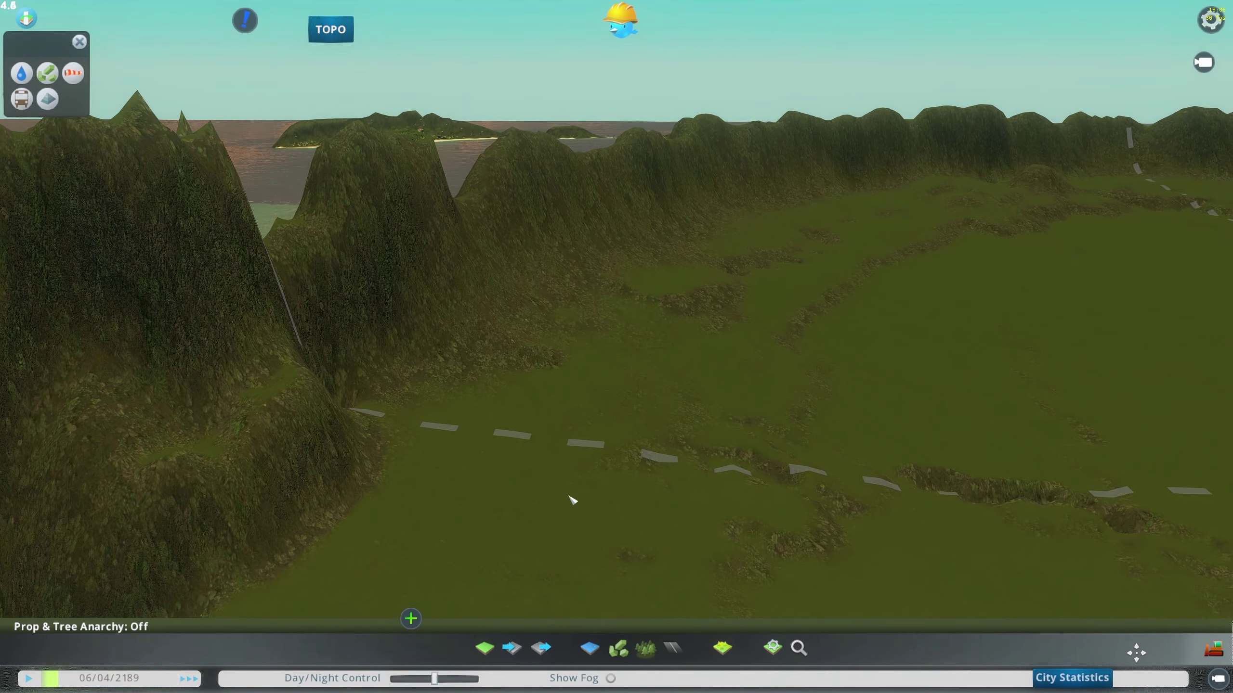
drag(439, 681, 470, 679)
middle_drag(624, 308, 176, 418)
key(w)
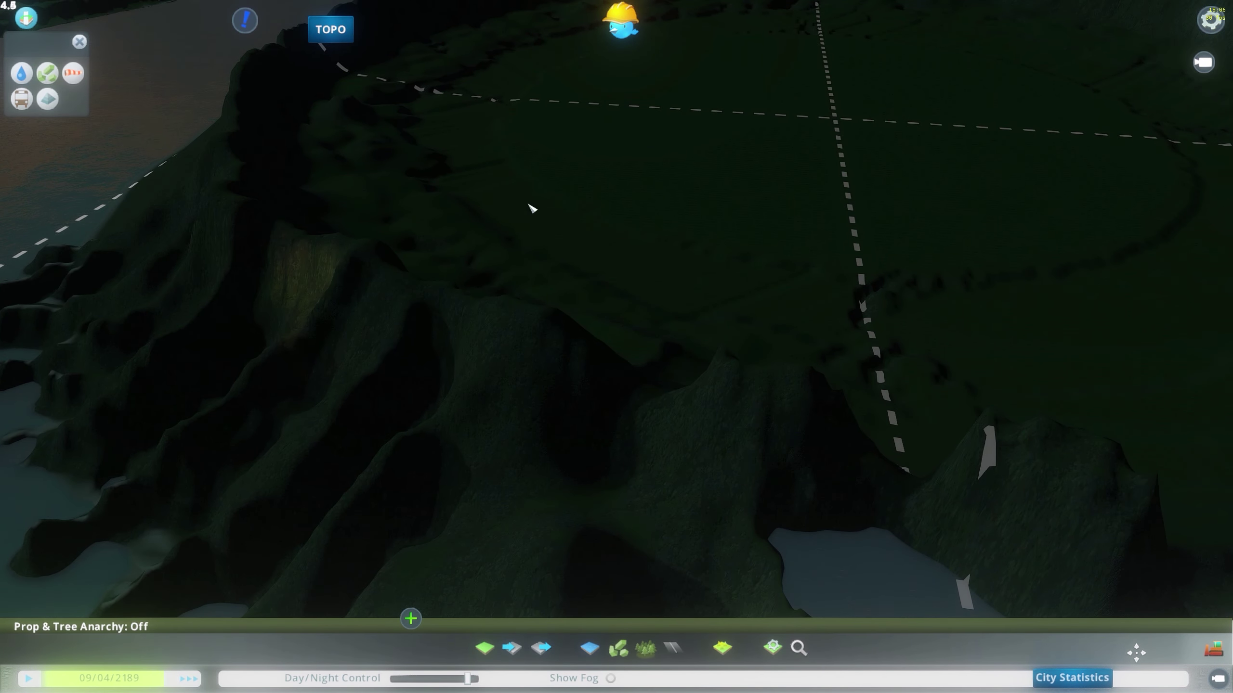
middle_drag(599, 198, 635, 231)
key(s)
mouse_move(465, 679)
mouse_down()
mouse_move(447, 680)
mouse_move(460, 680)
mouse_up()
middle_drag(616, 301, 558, 369)
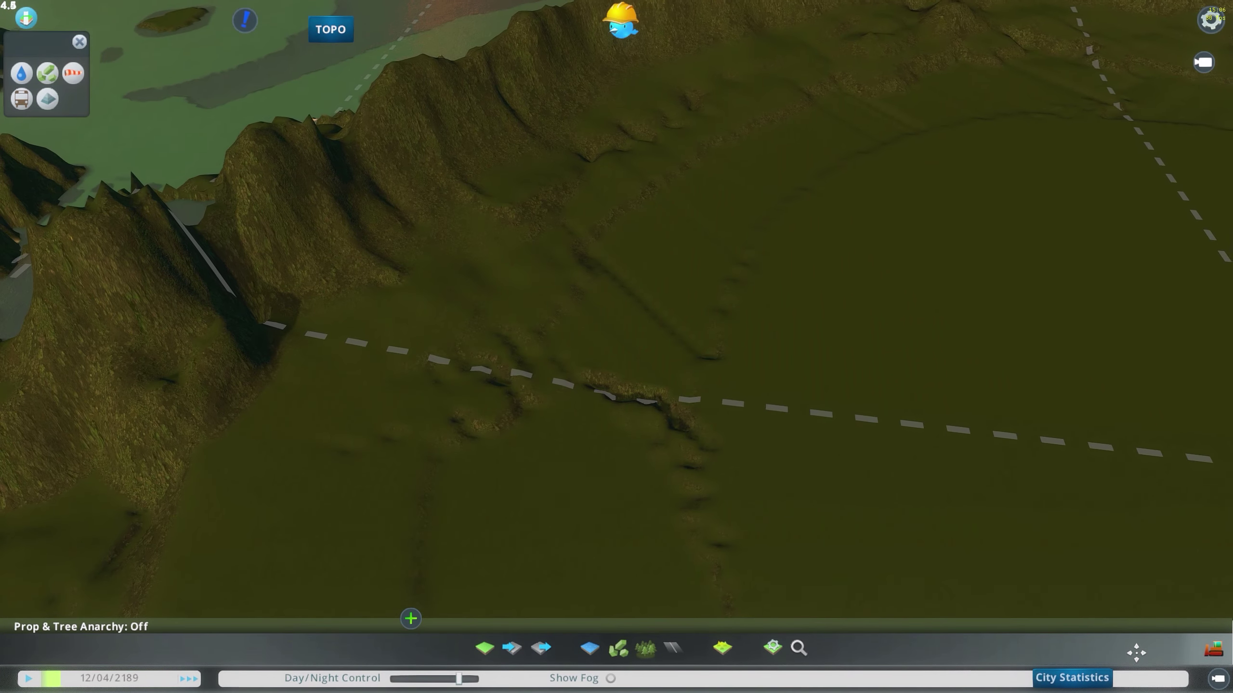
Compare the large crater's rim and outer gullies with the smaller forested crater on the neighbouring island.
key(e)
key(a)
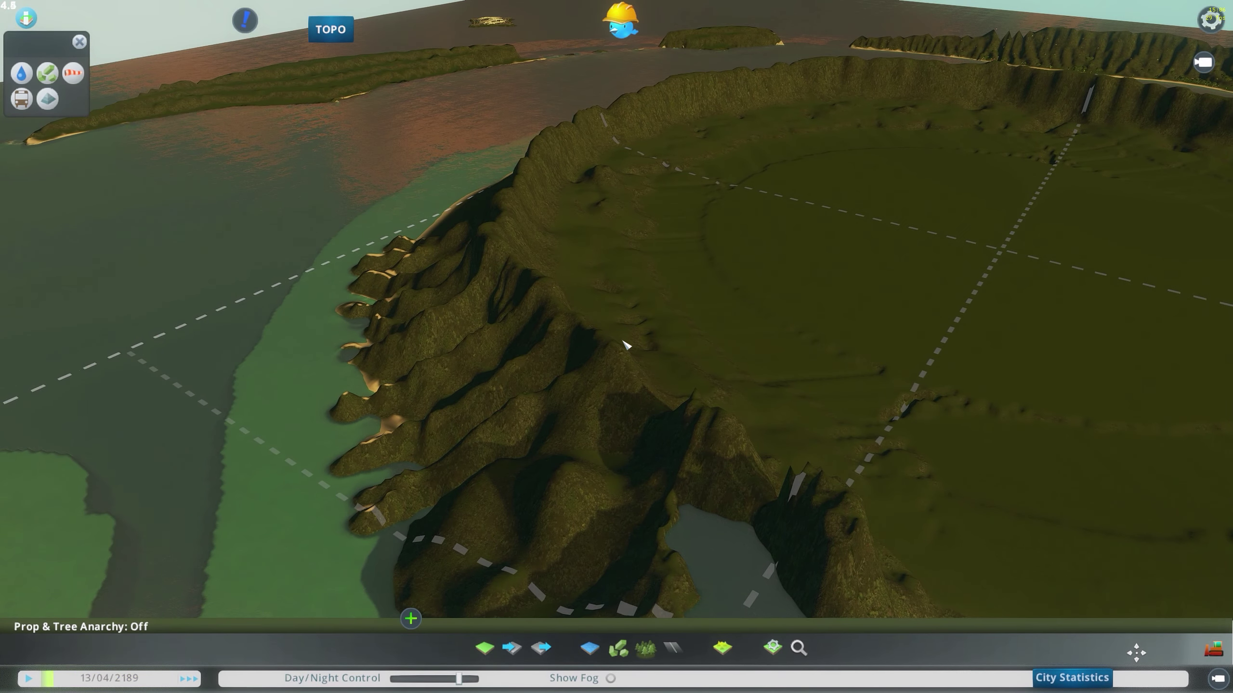
middle_drag(617, 347, 478, 238)
key(d)
key(d)
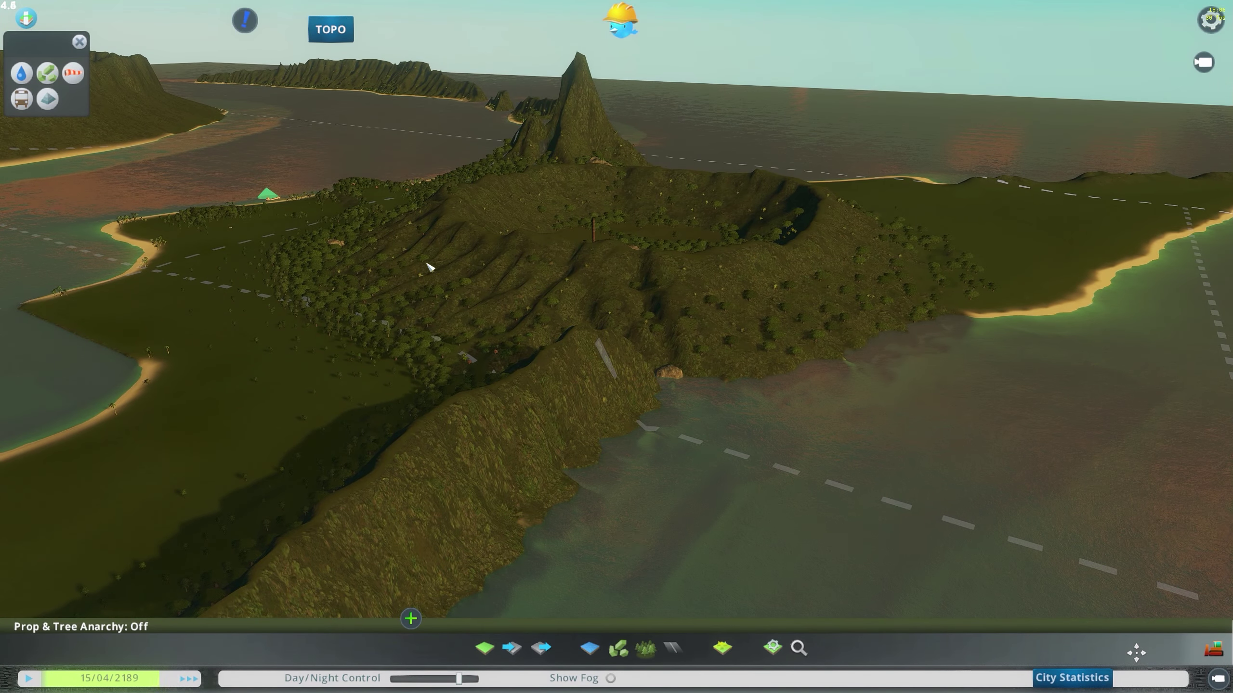
scroll(628, 265, down, 5)
middle_drag(506, 321, 616, 347)
key(q)
key(a)
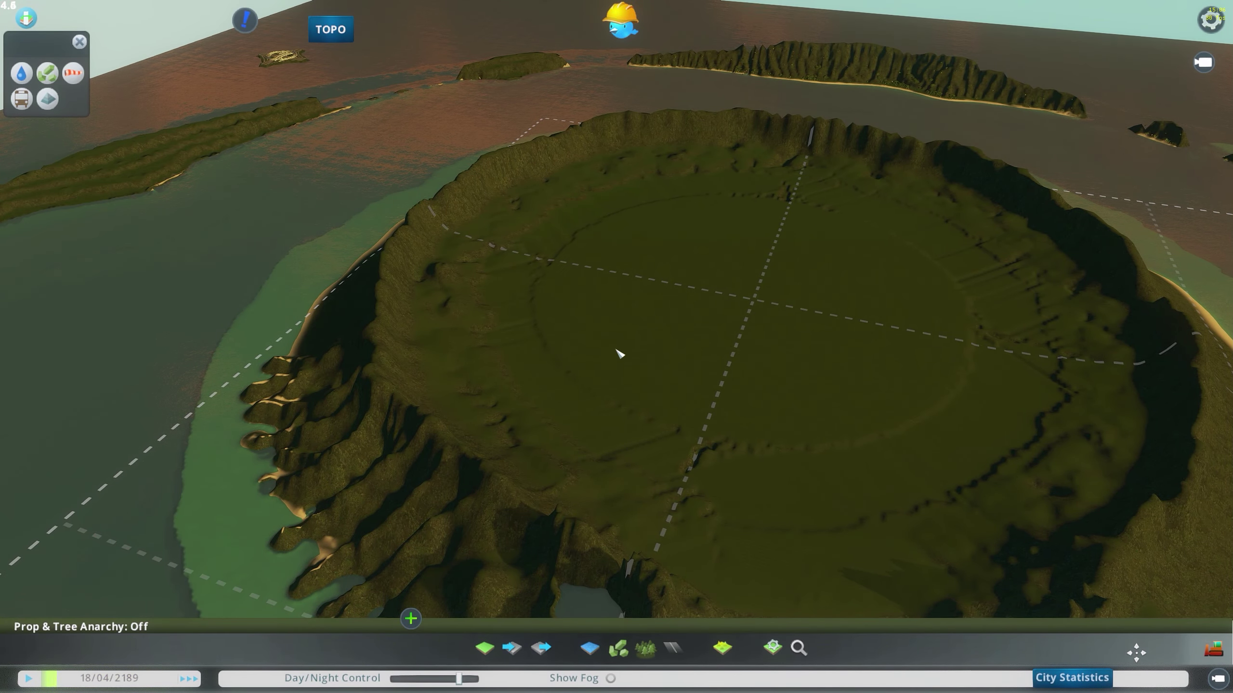
Examine the rim's outer gullies and spurs from the seaward side, switching the time of day to brighter daylight.
key(s)
key(a)
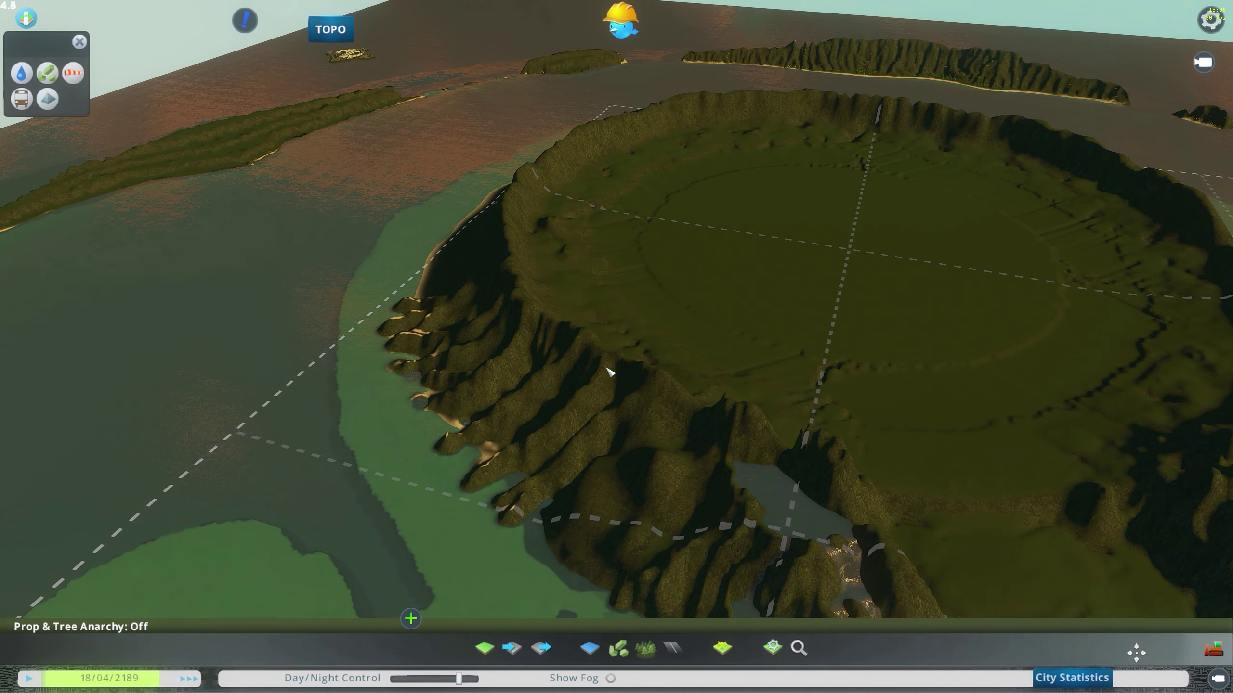
scroll(611, 373, up, 3)
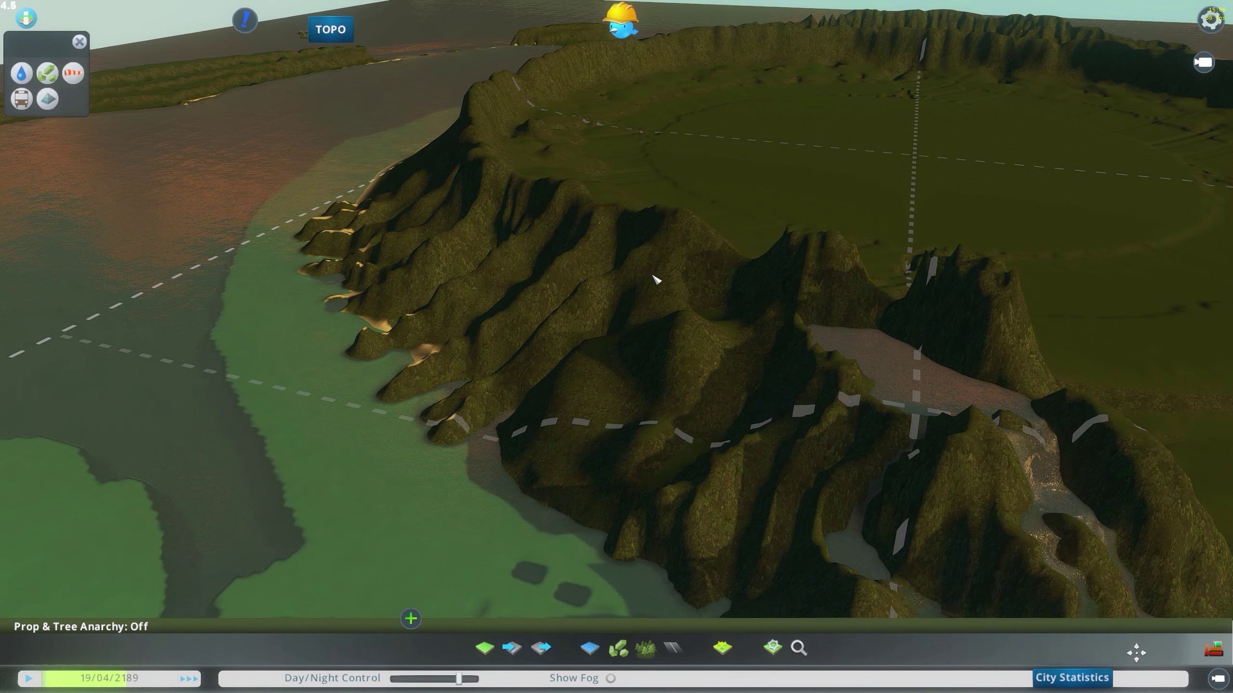
middle_drag(658, 279, 658, 311)
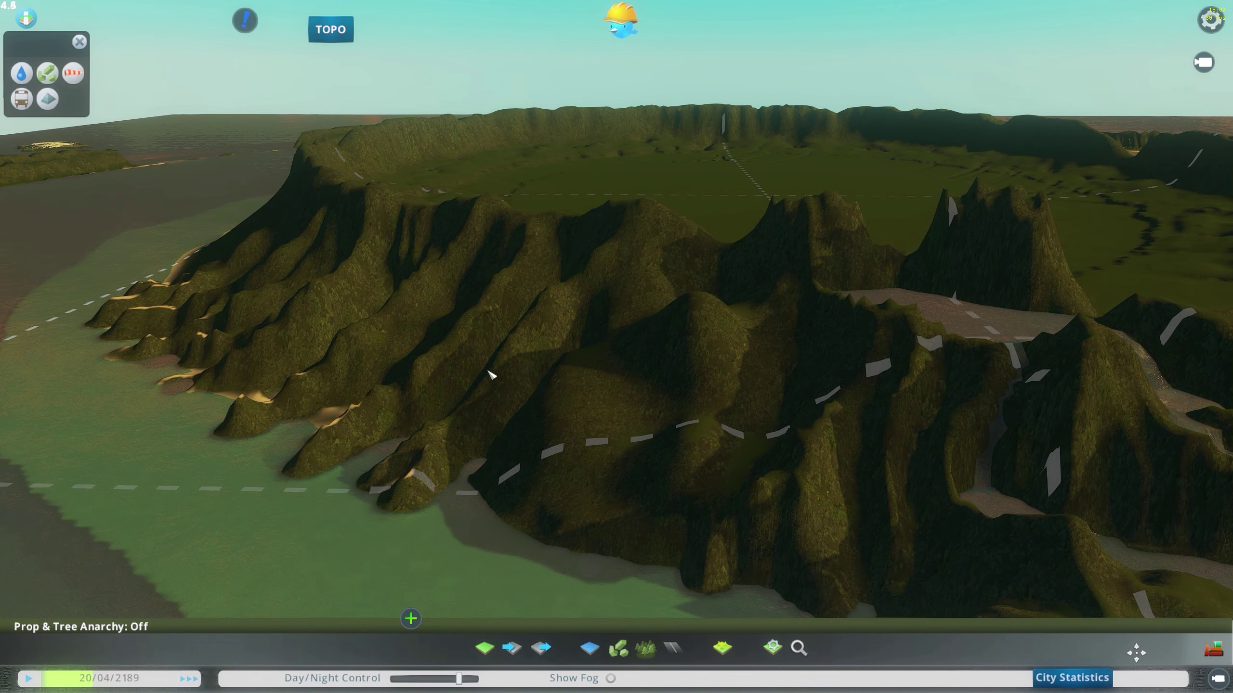
mouse_move(534, 316)
middle_down()
mouse_move(486, 218)
mouse_move(526, 311)
middle_up()
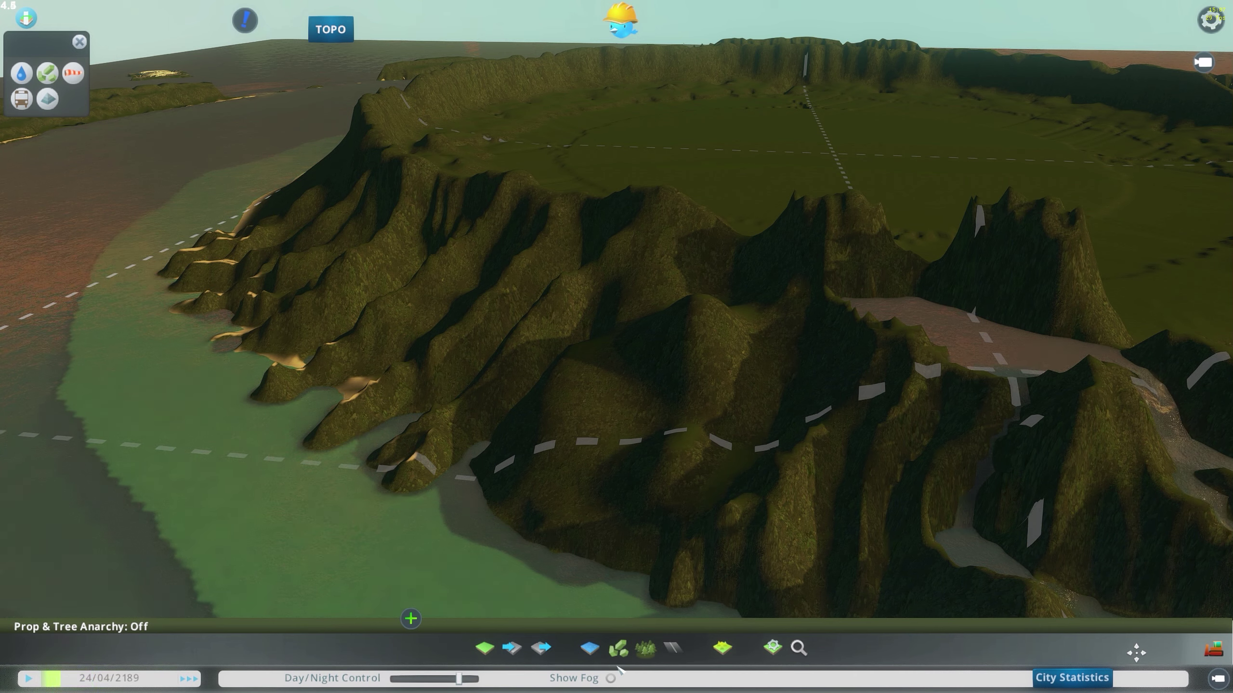
drag(422, 679, 436, 679)
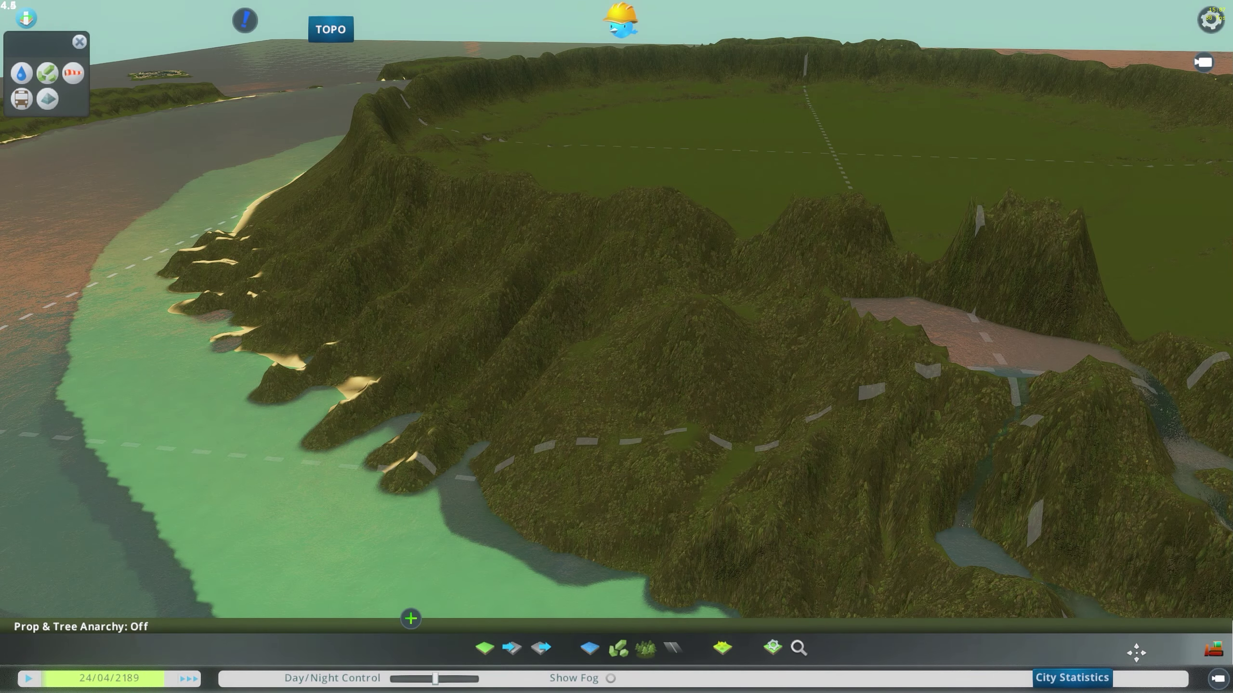
middle_drag(616, 347, 539, 393)
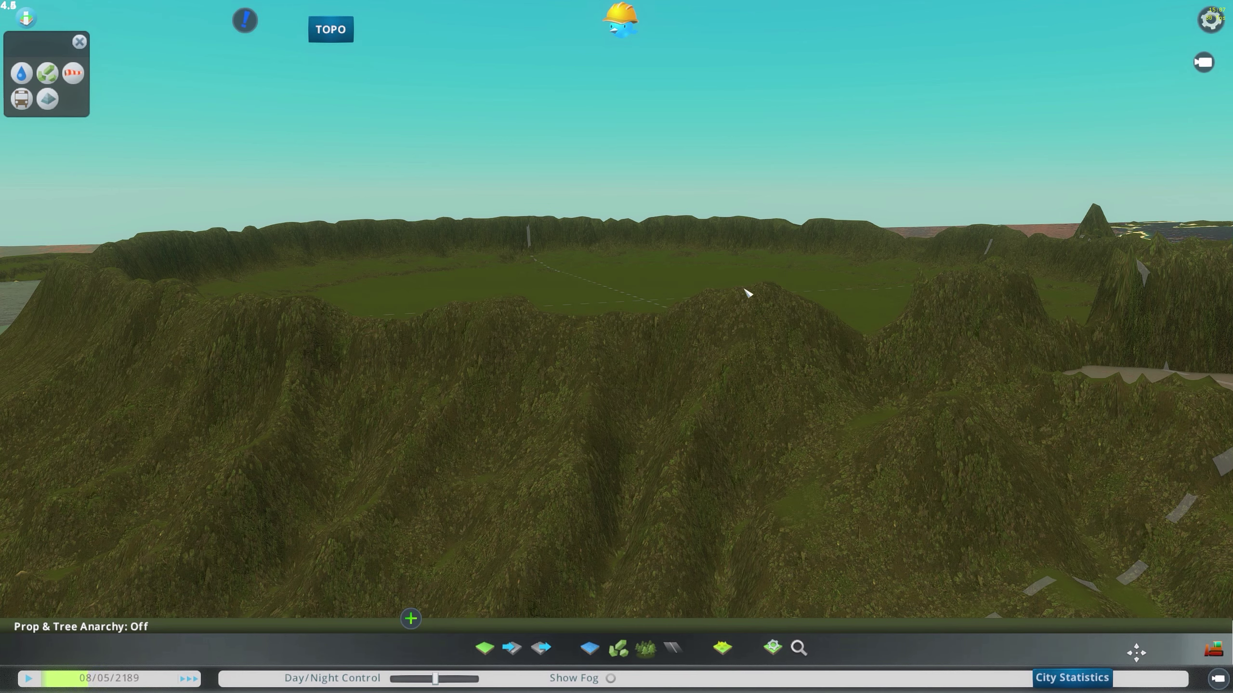
middle_drag(768, 288, 645, 335)
middle_drag(631, 292, 485, 292)
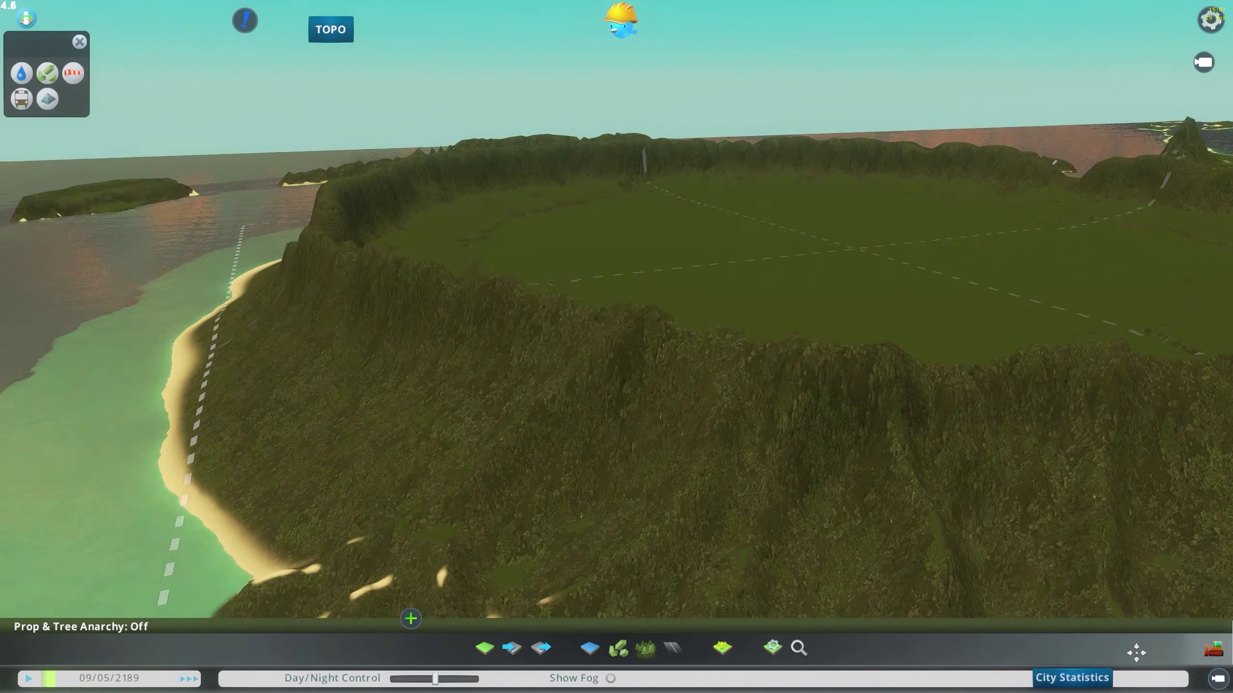
middle_drag(616, 291, 446, 340)
middle_drag(617, 310, 617, 369)
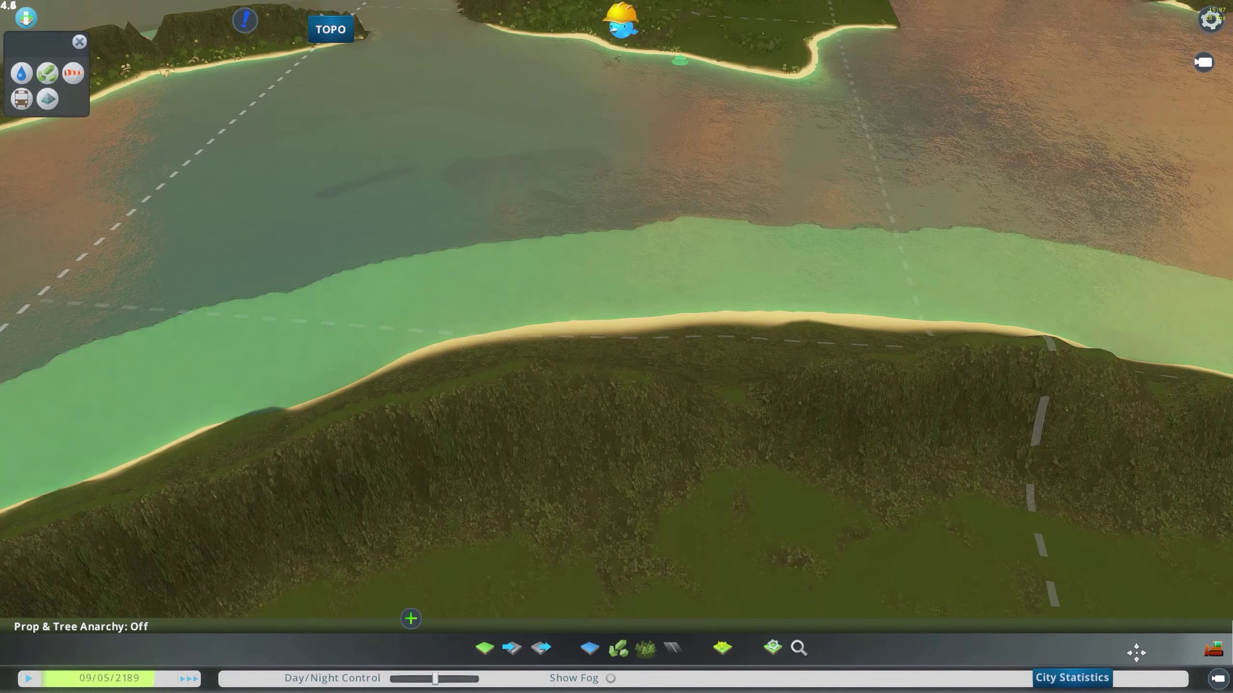
Study the smaller forested crater's slopes, crest and floor in daylight, from above and from low on its outer flank.
middle_drag(813, 414, 844, 311)
key(d)
key(w)
key(w)
middle_drag(645, 310, 572, 386)
scroll(699, 406, up, 4)
scroll(723, 392, down, 6)
middle_drag(617, 338, 791, 251)
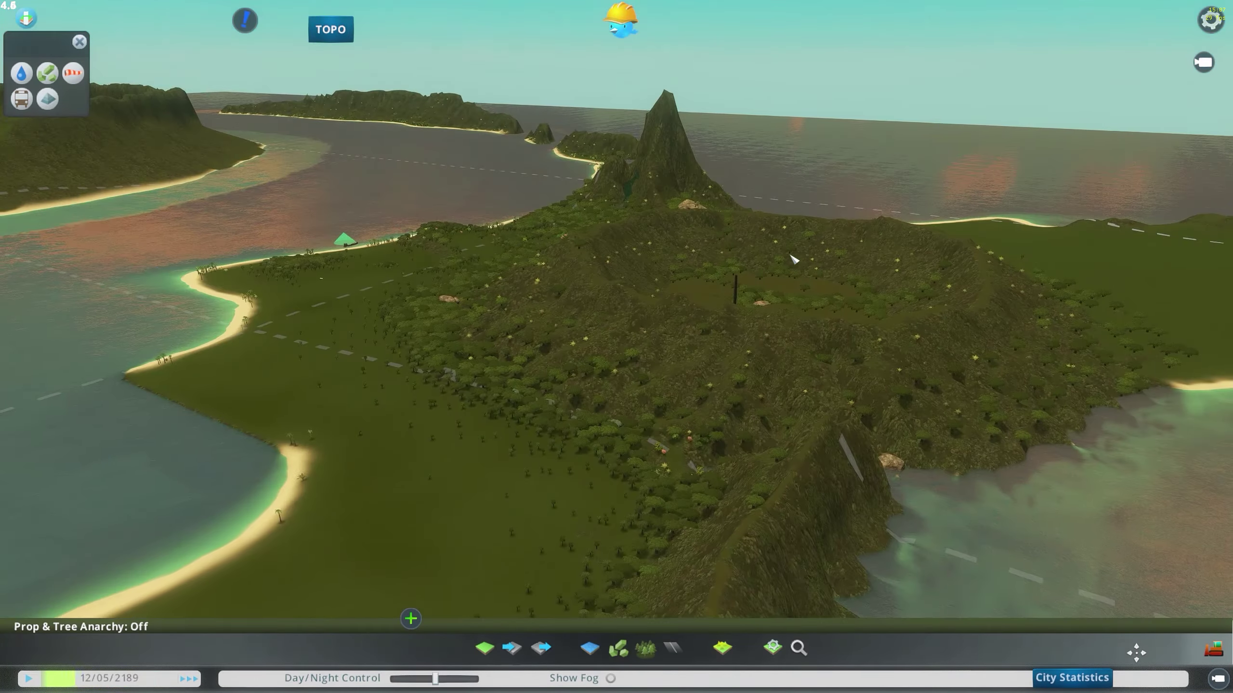
key(d)
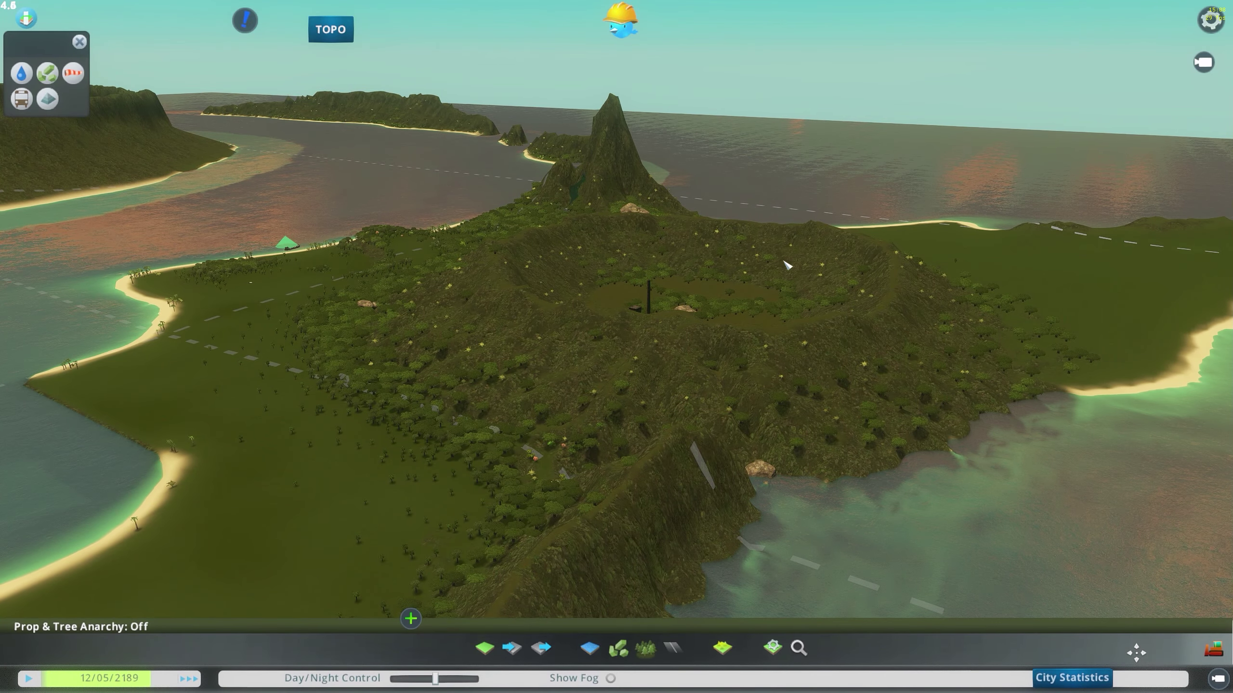
key(d)
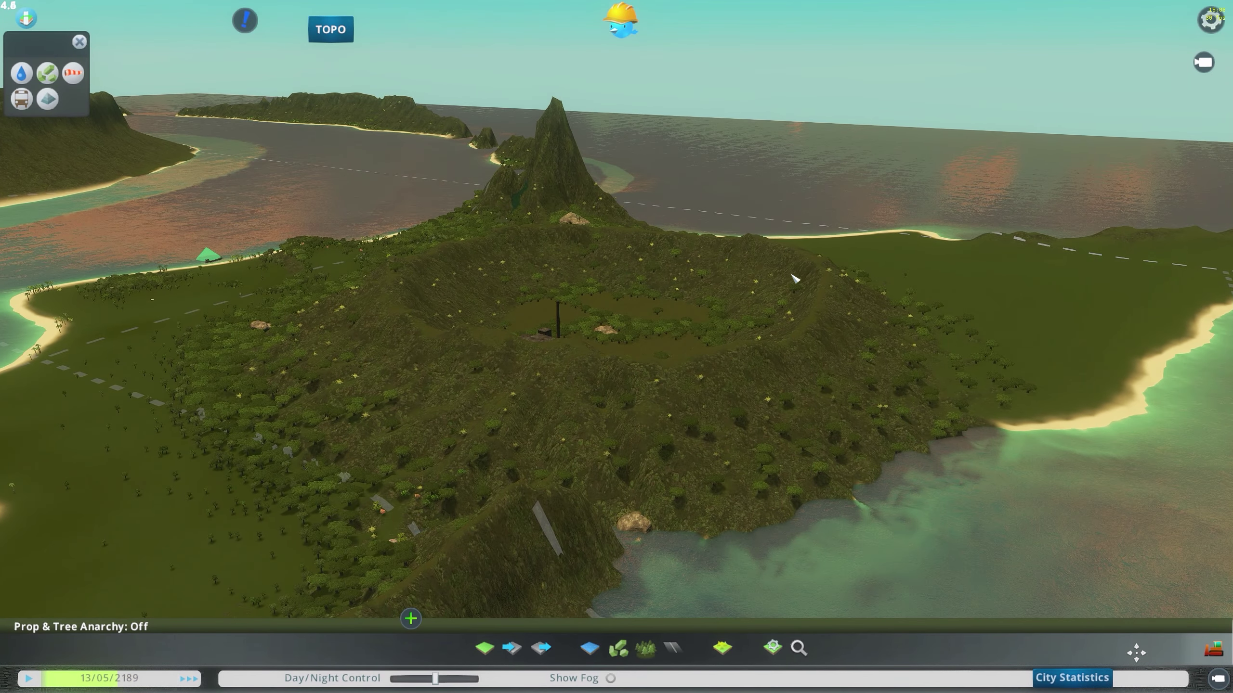
middle_drag(798, 275, 733, 248)
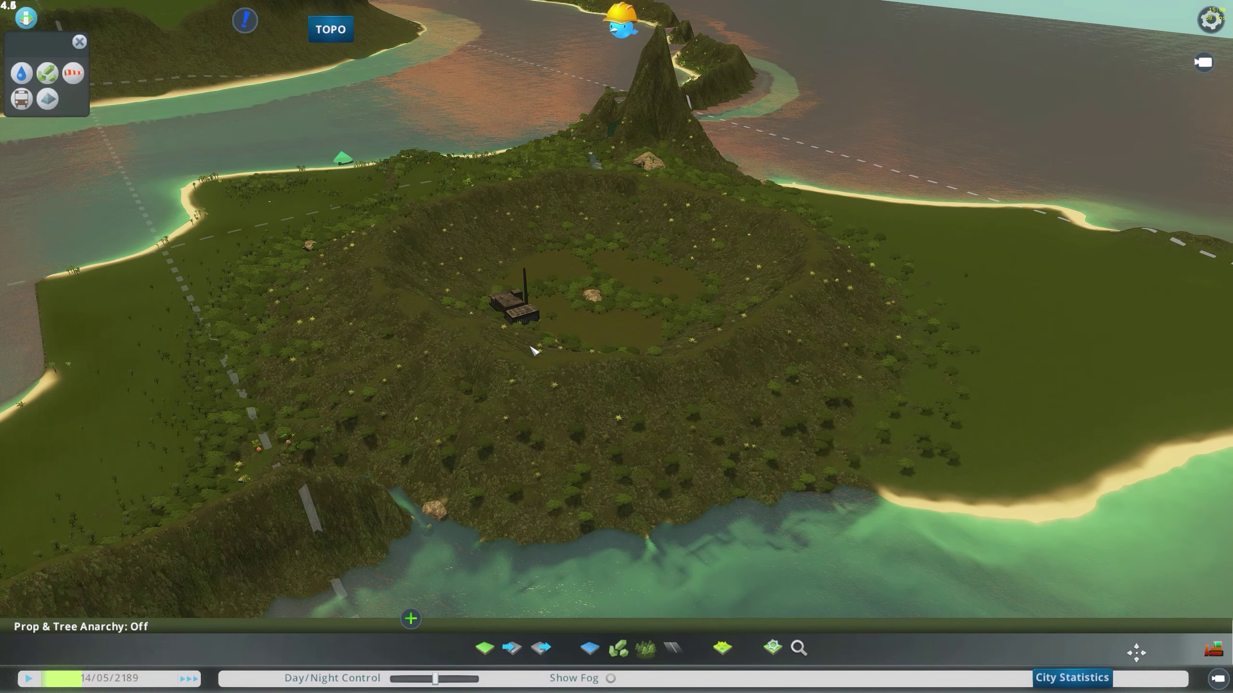
scroll(534, 352, up, 2)
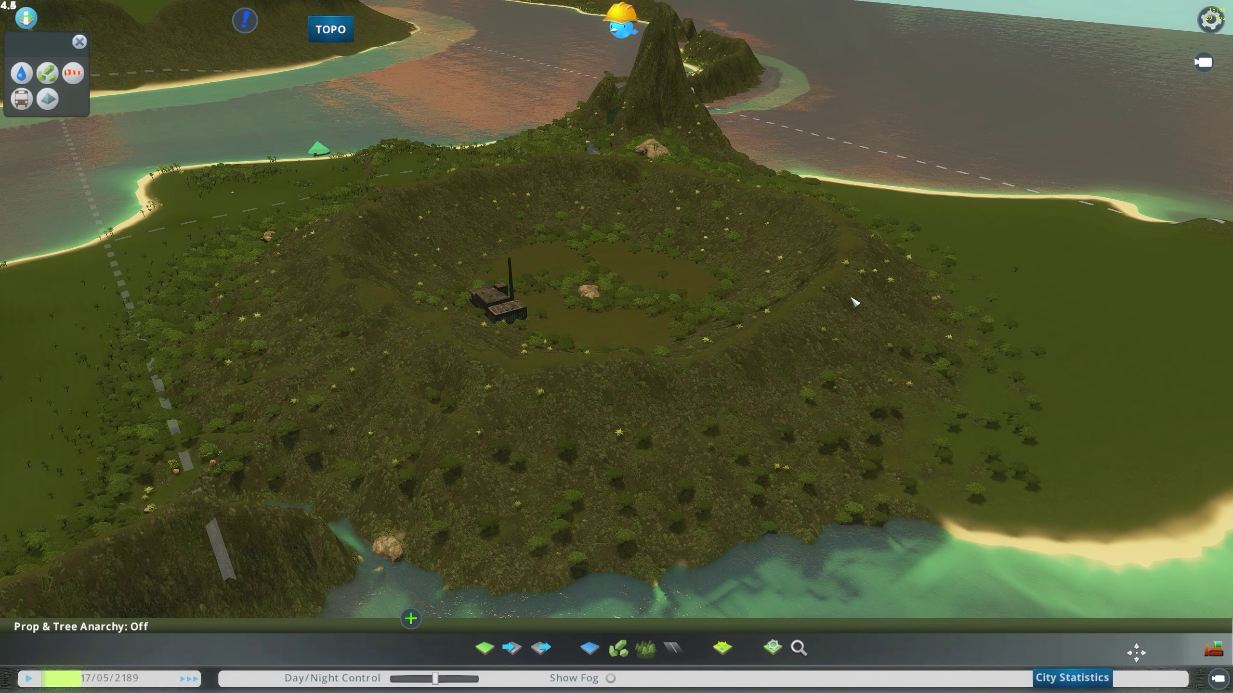
scroll(854, 301, up, 2)
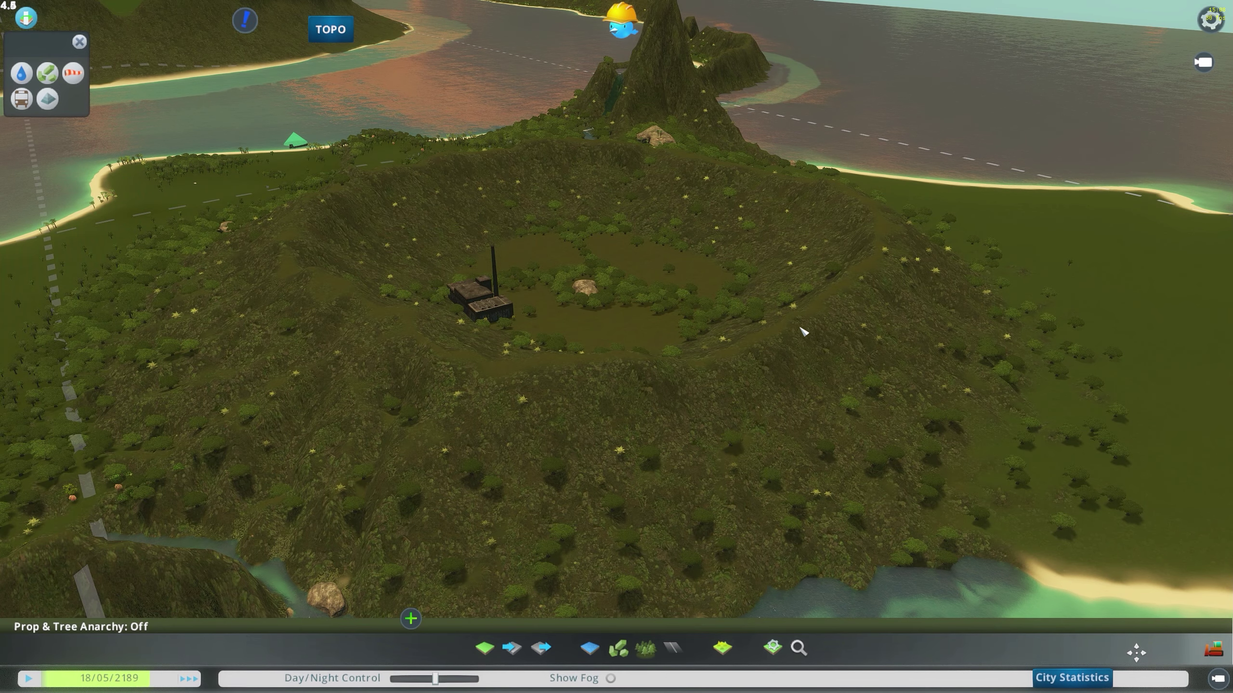
middle_drag(854, 301, 869, 172)
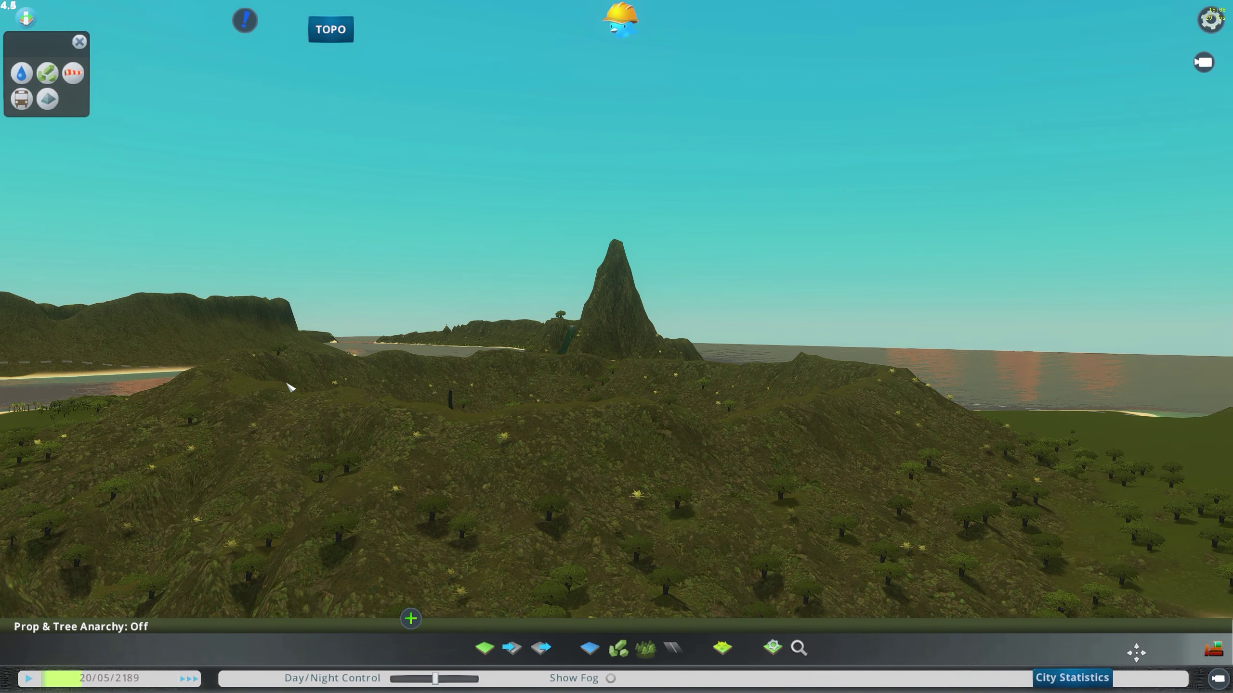
Survey the whole island map and inspect the coastal fingers at the foot of the large crater's outer slope.
scroll(587, 383, down, 5)
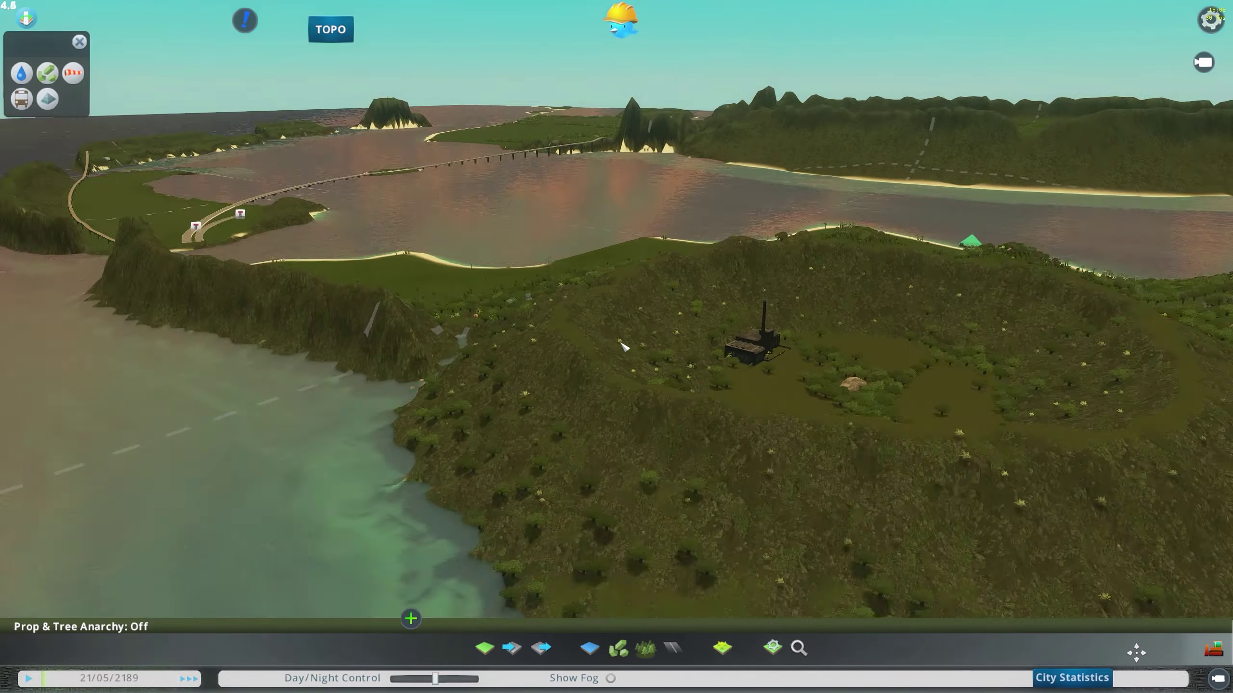
scroll(694, 308, down, 5)
key(q)
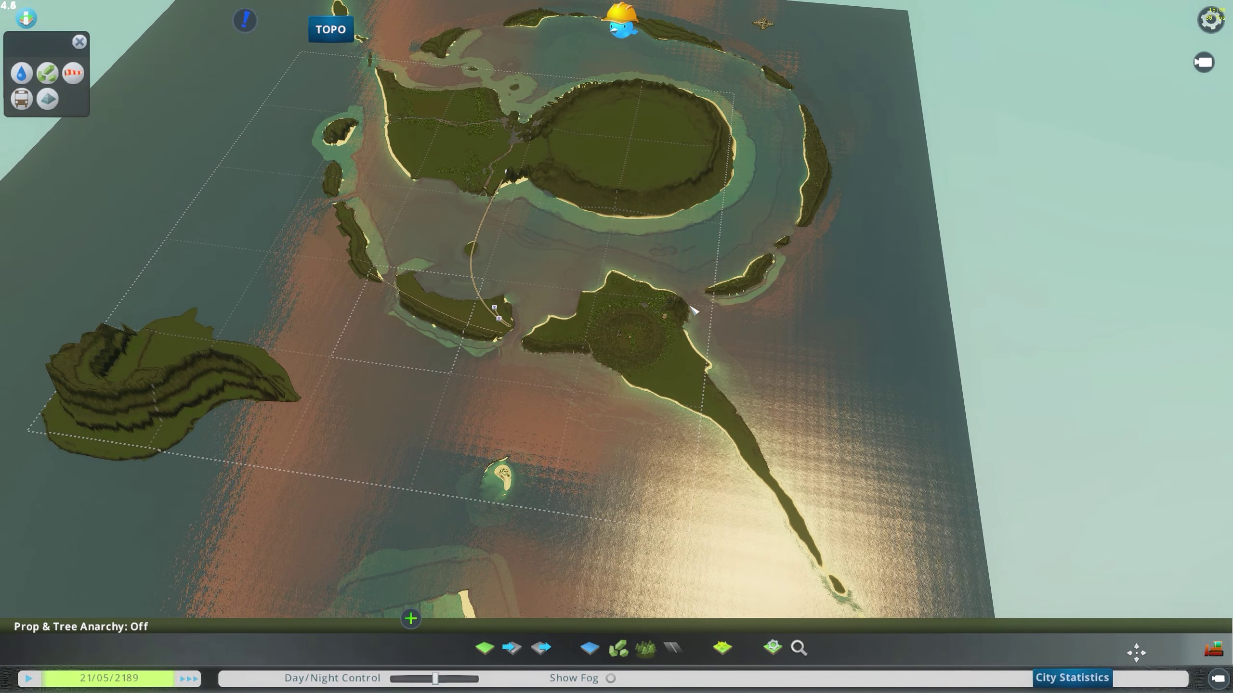
key(w)
key(q)
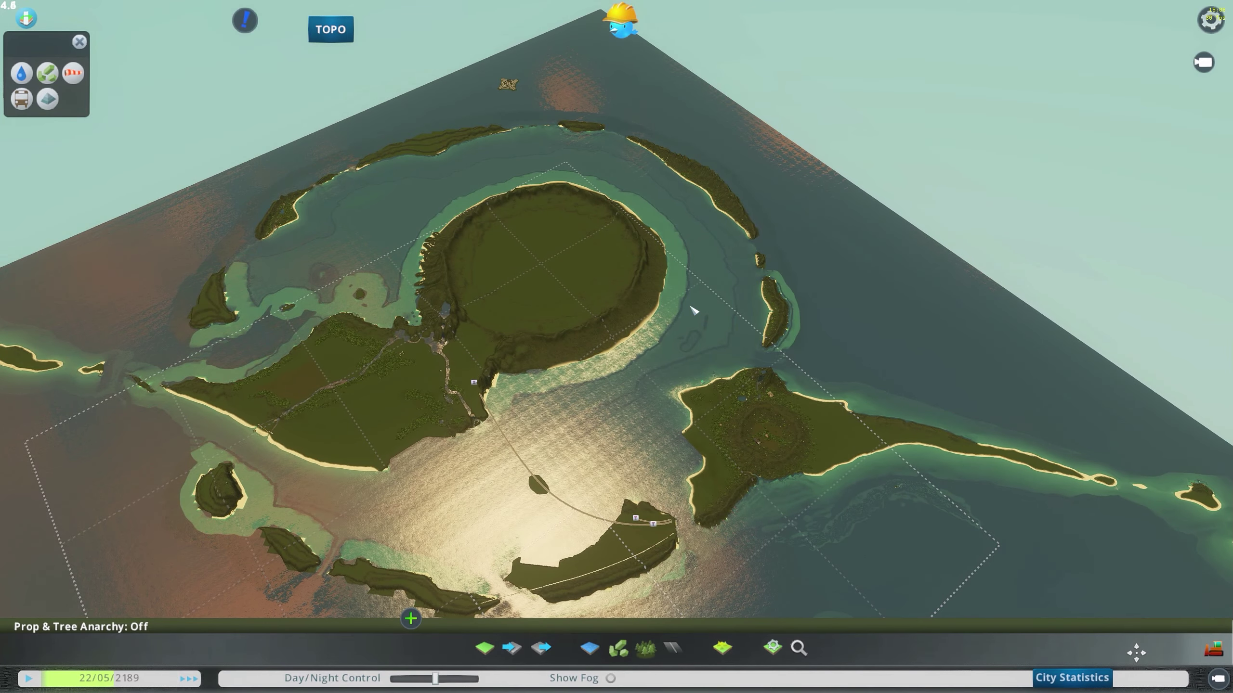
key(a)
key(q)
key(q)
scroll(604, 333, up, 2)
scroll(607, 335, up, 3)
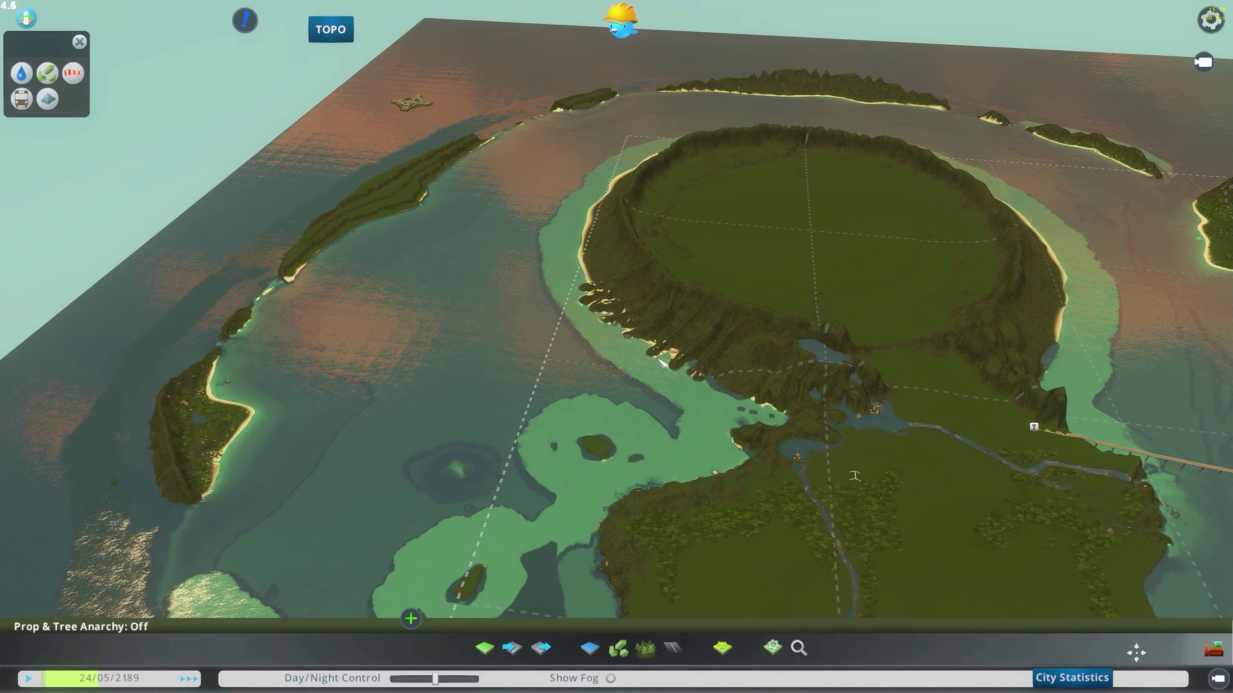
scroll(660, 362, up, 5)
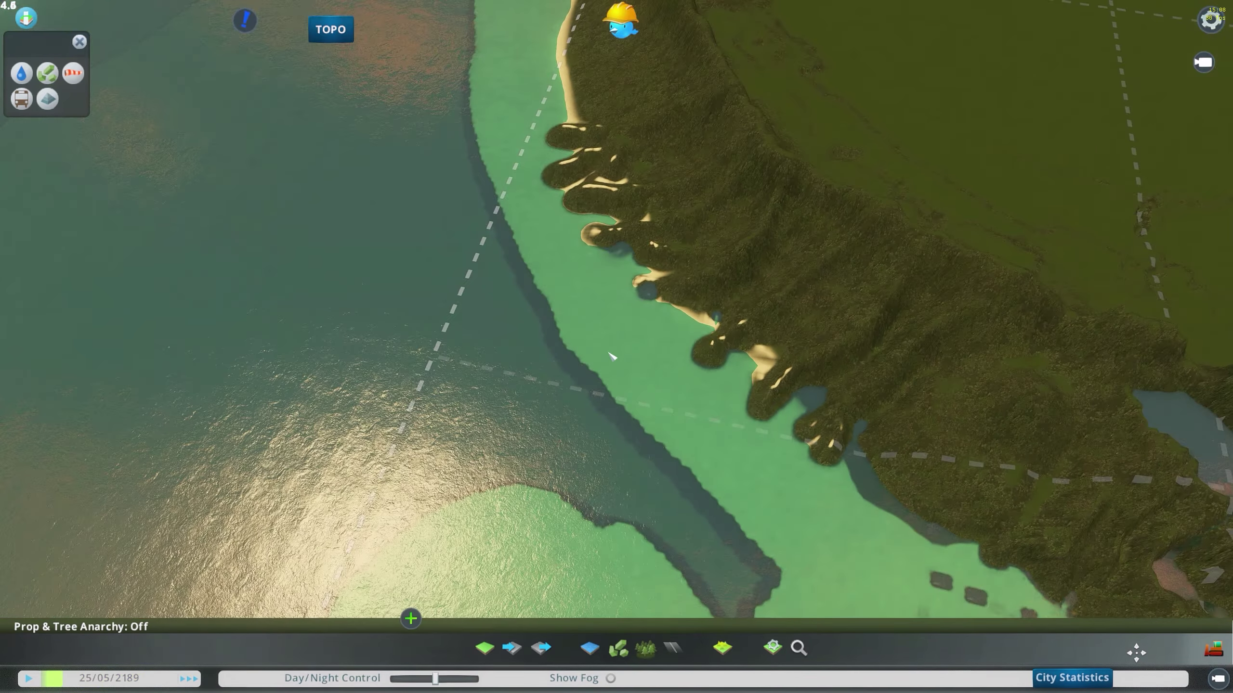
scroll(611, 356, up, 5)
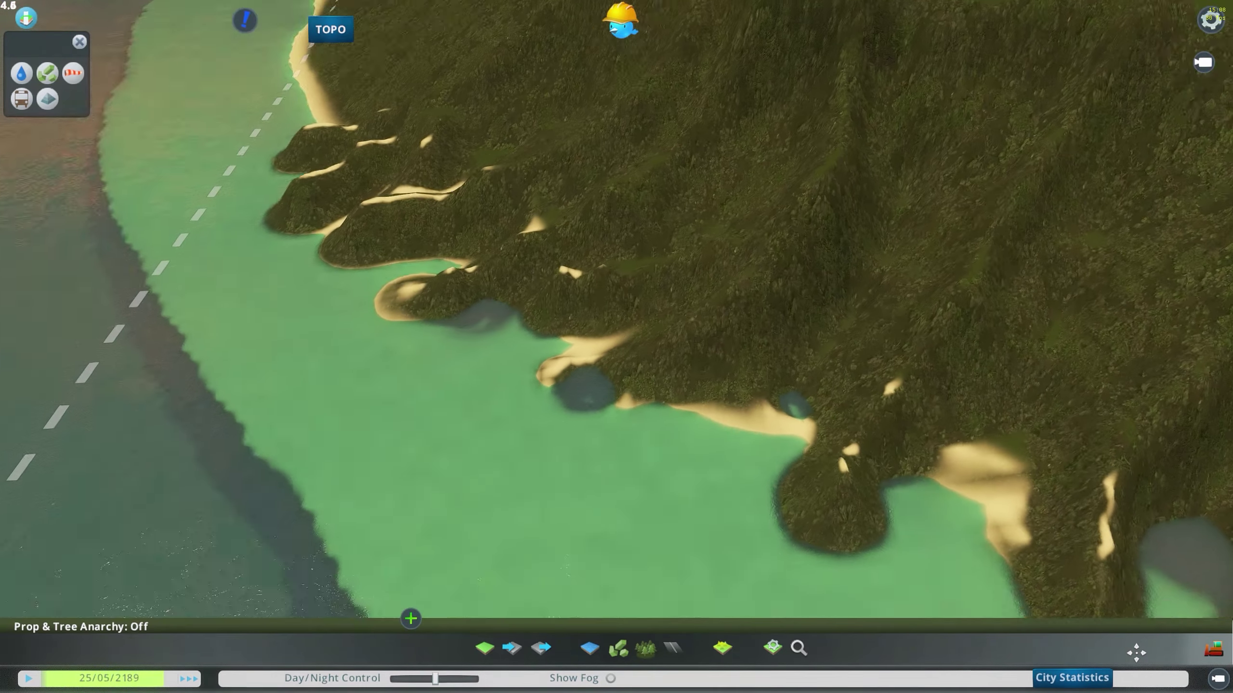
Sample a terrain height of 191.73 from the crater's outer slope with Level Terrain and set the brush size to 125.
middle_drag(611, 355, 758, 272)
click(485, 649)
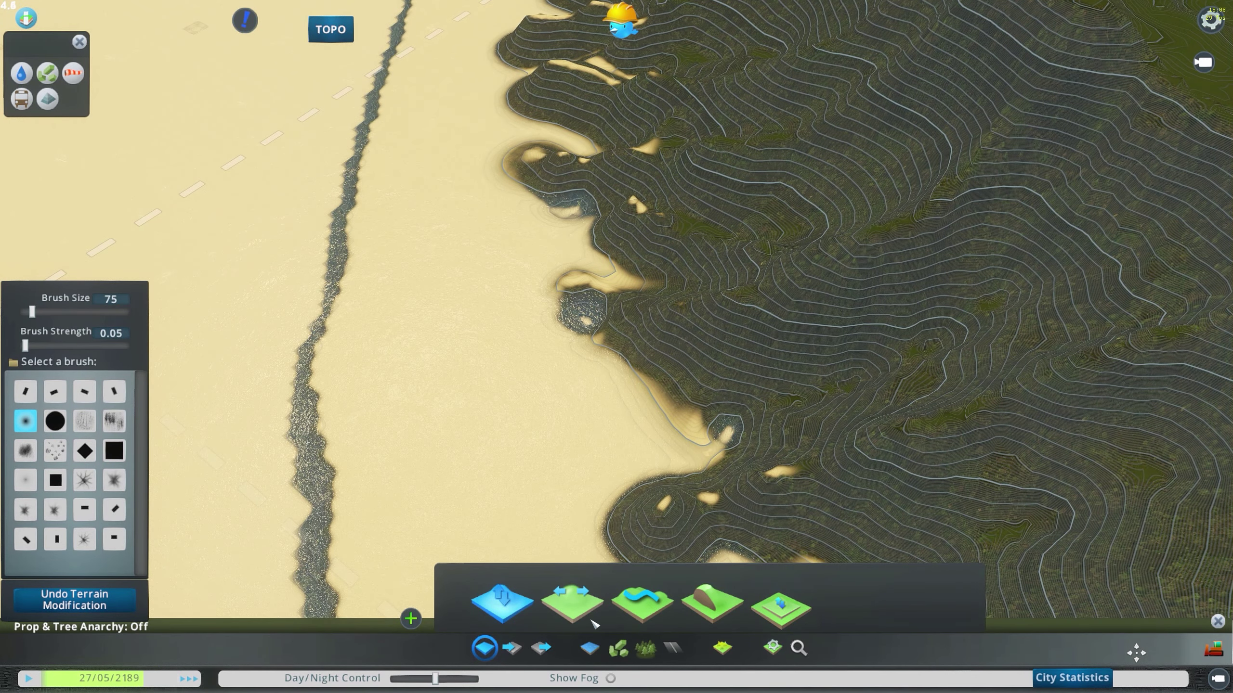
click(572, 600)
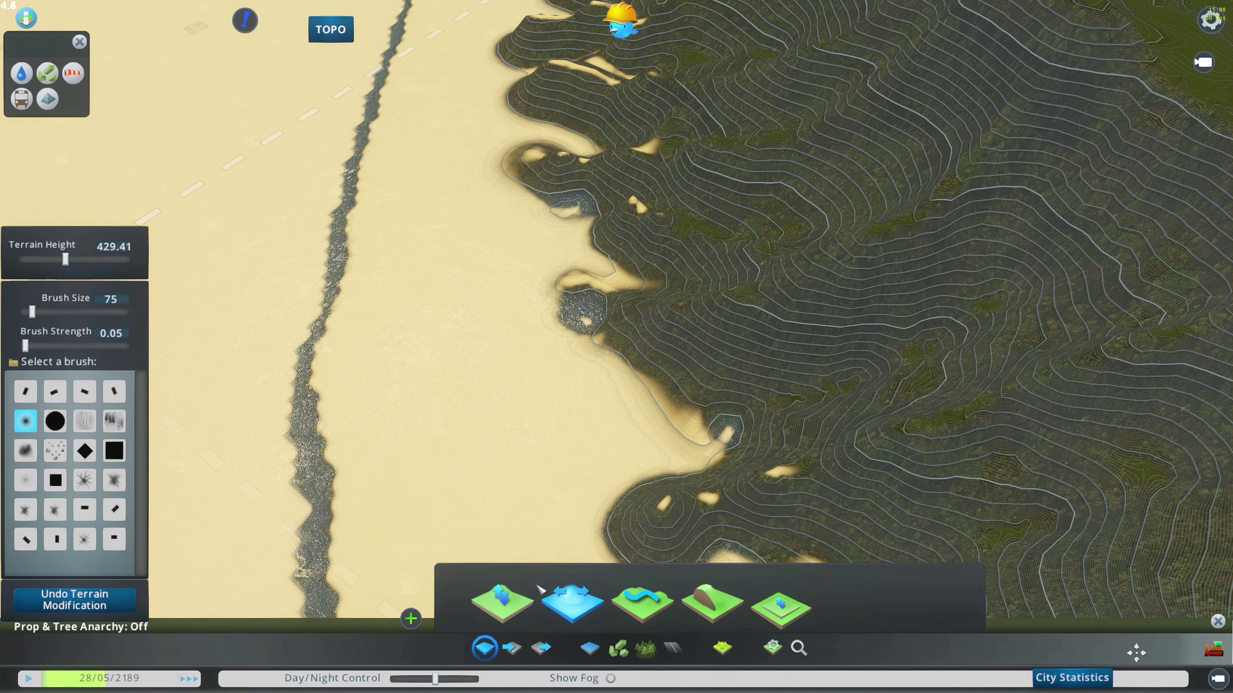
middle_drag(674, 407, 710, 347)
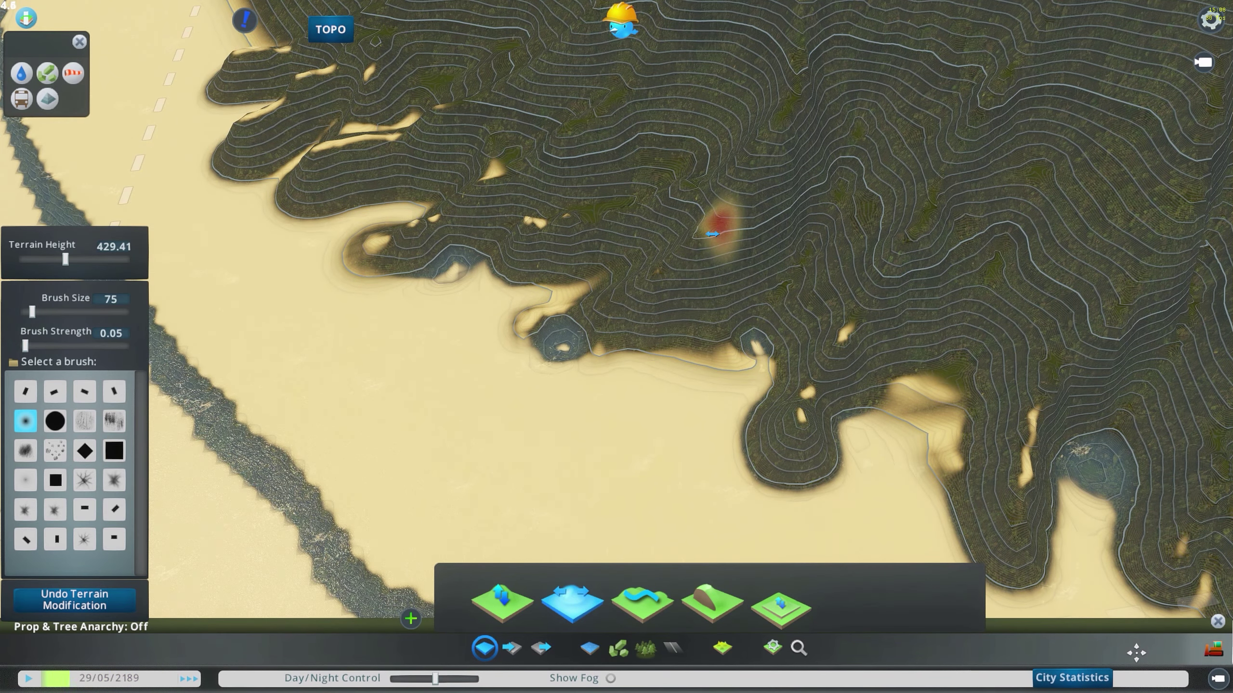
right_click(698, 253)
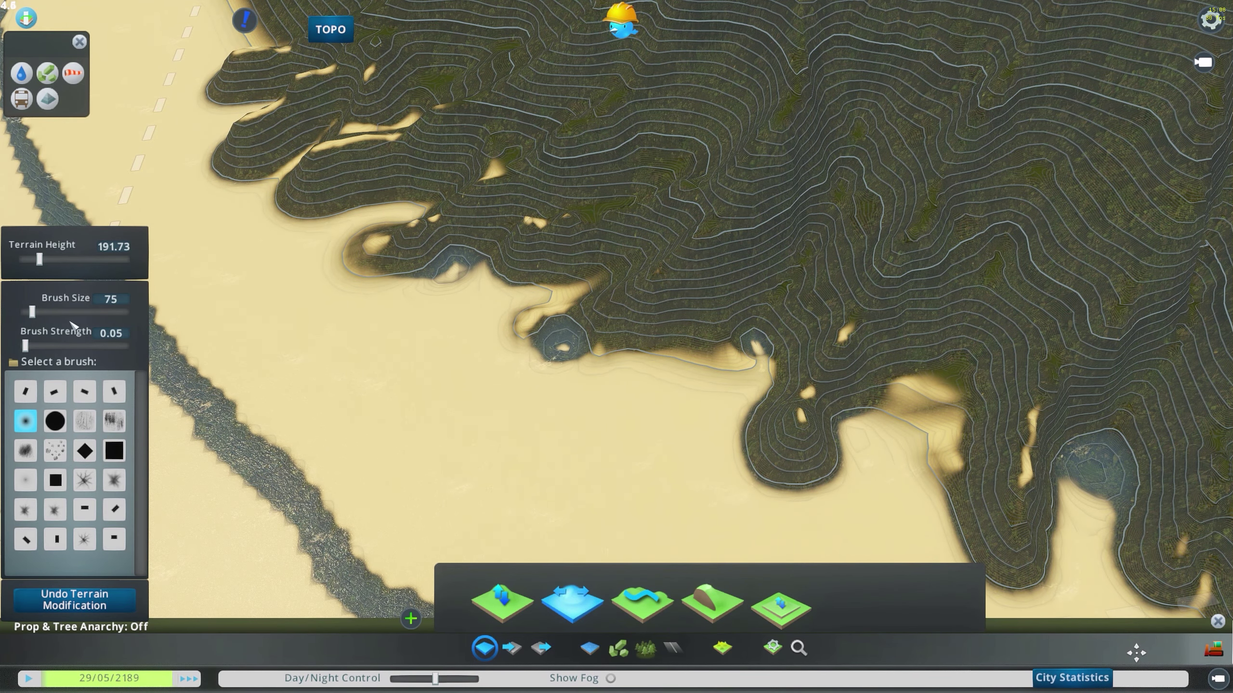
scroll(48, 315, up, 2)
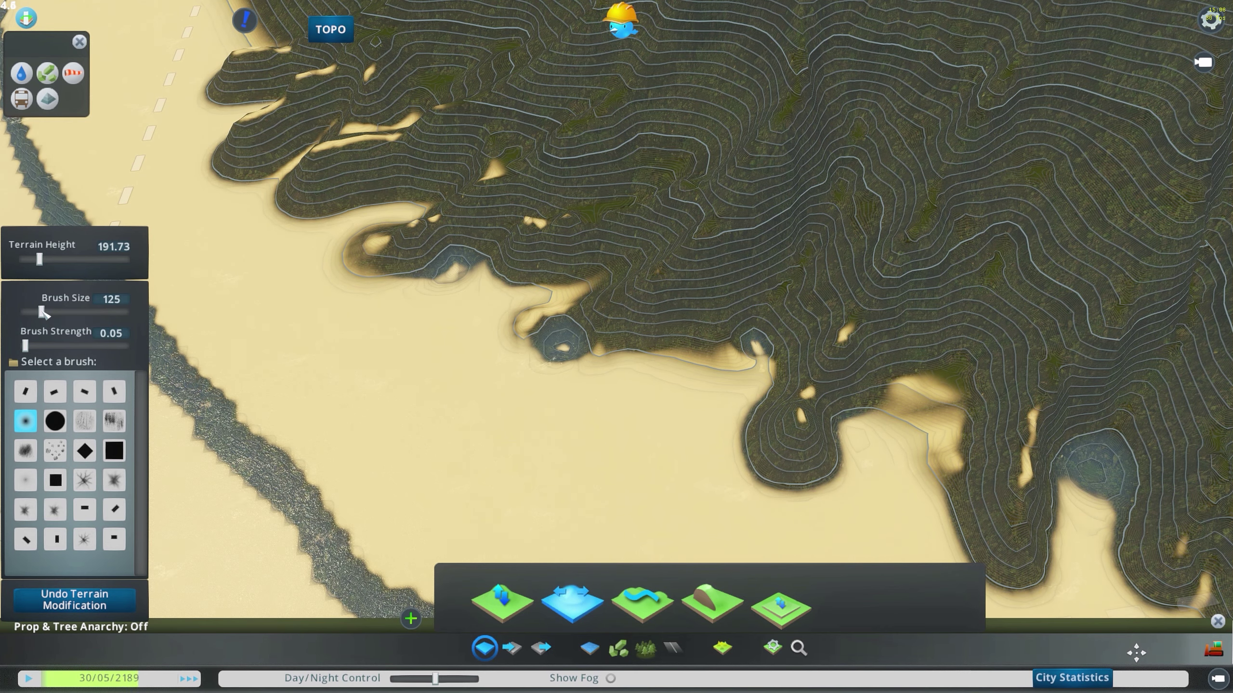
Form a new spur reaching into the sea from the outer slope's foot between the coastal fingers, using Shift Terrain at size 125 and strength 0.05.
mouse_move(728, 243)
middle_down()
mouse_move(749, 262)
mouse_move(710, 253)
mouse_move(630, 330)
middle_up()
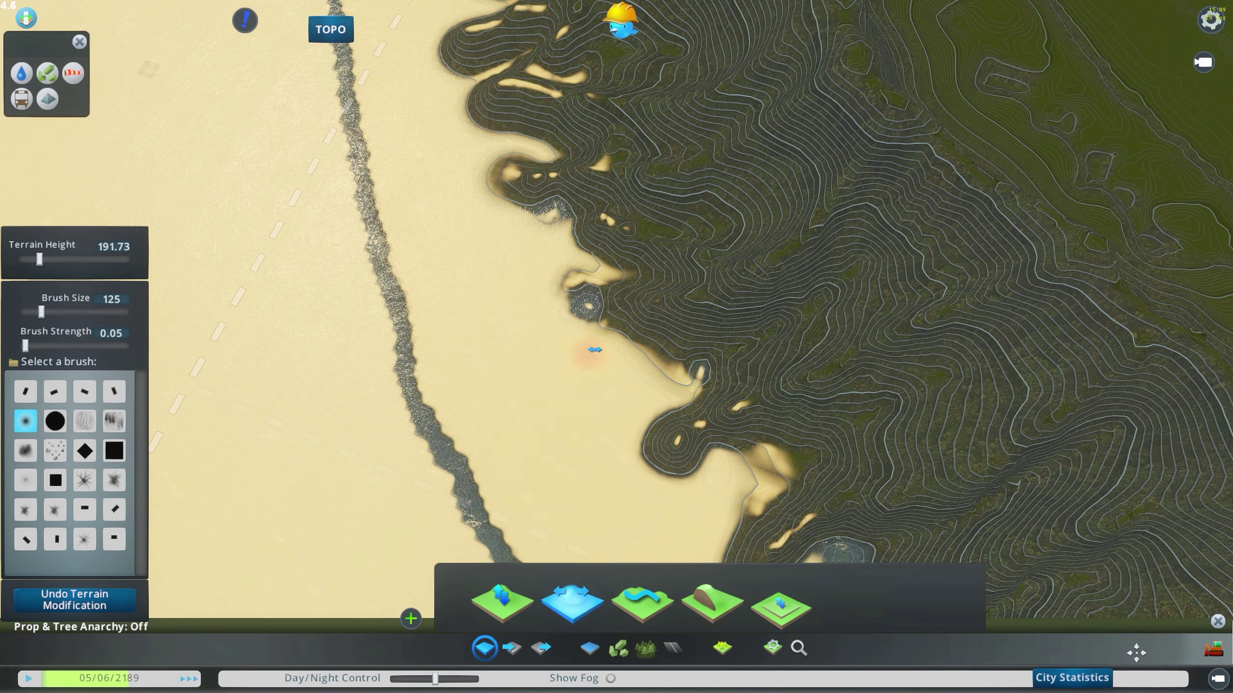
middle_drag(768, 384, 617, 335)
scroll(626, 323, up, 2)
key(w)
key(e)
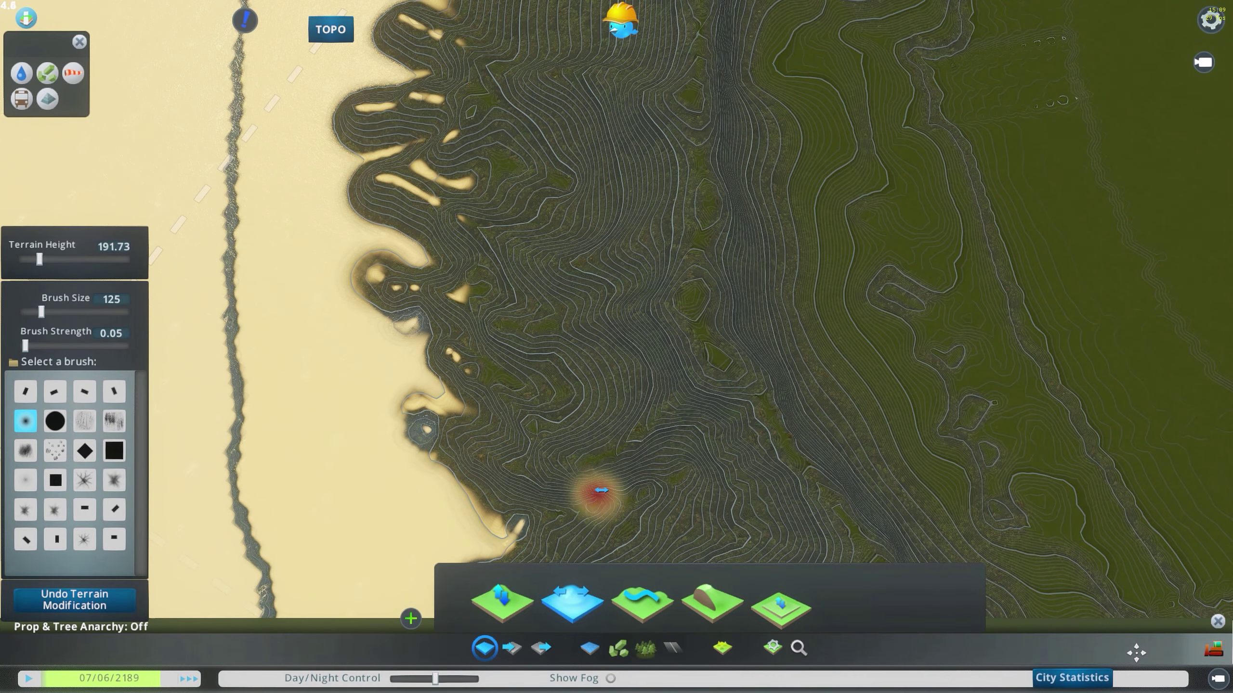
scroll(605, 484, up, 5)
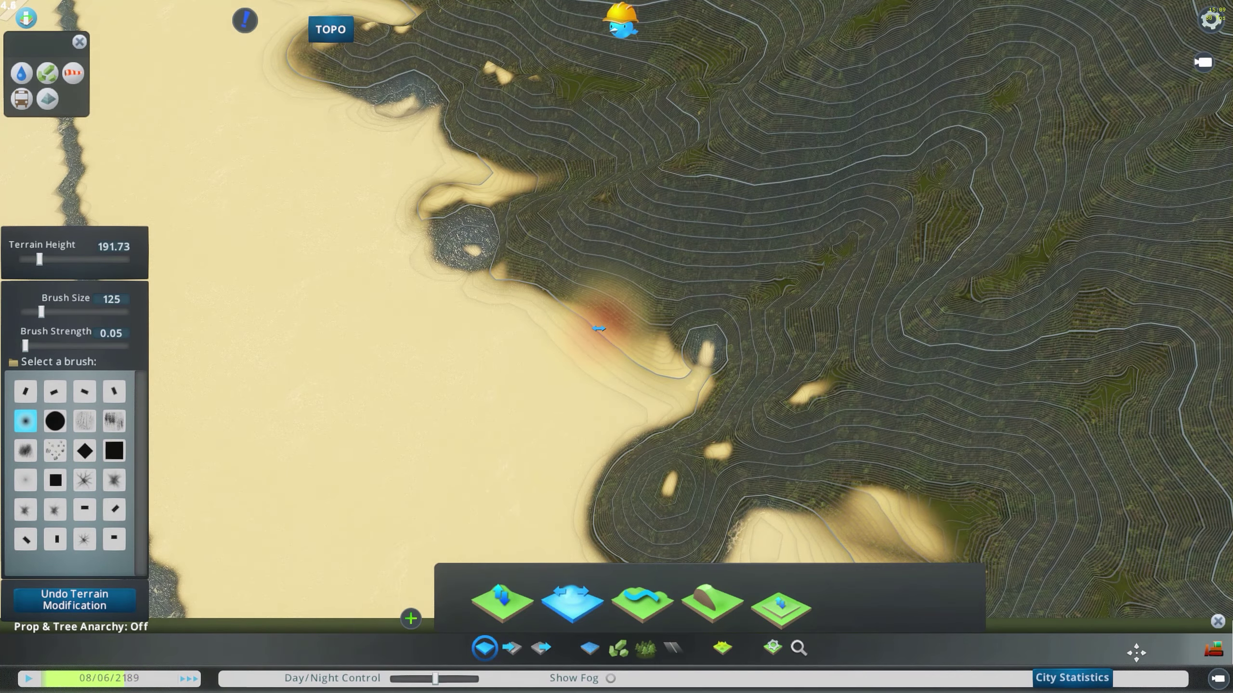
key(w)
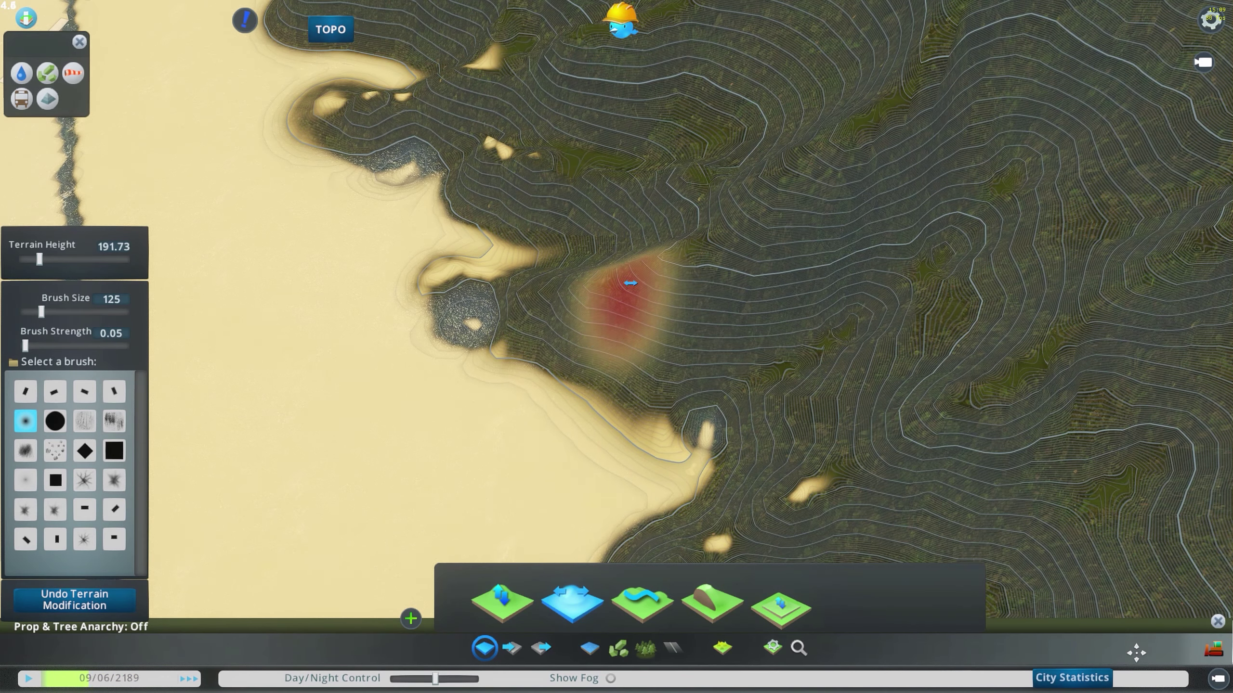
click(529, 609)
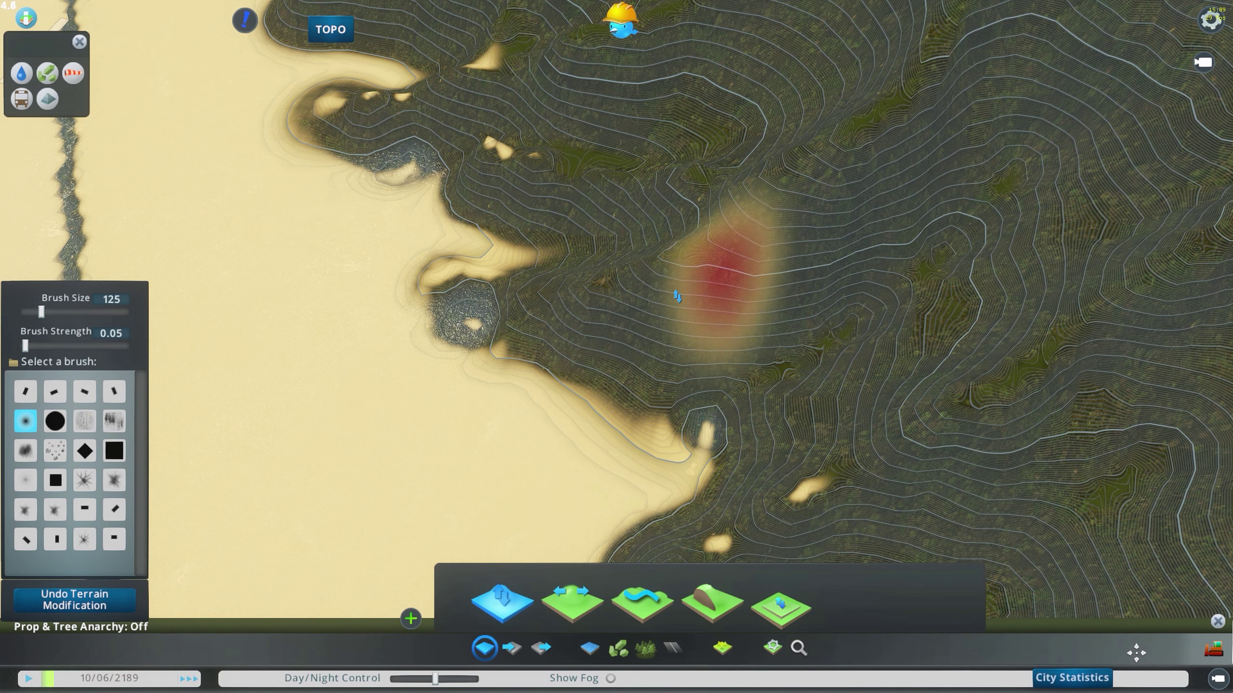
key(q)
right_drag(611, 286, 501, 407)
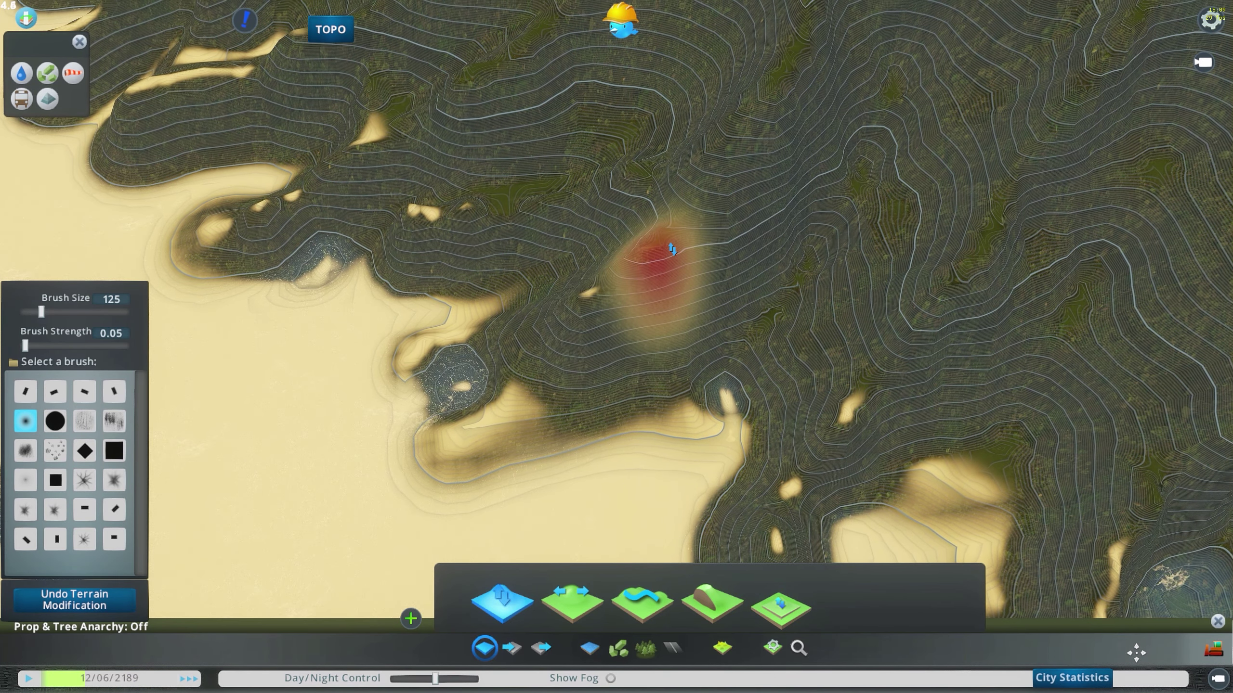
Continue shaping the ridges and gullies on the outer slope above the coastal fingers, using Shift Terrain at size 125 and strength 0.05.
drag(723, 322, 639, 401)
middle_drag(716, 215, 628, 234)
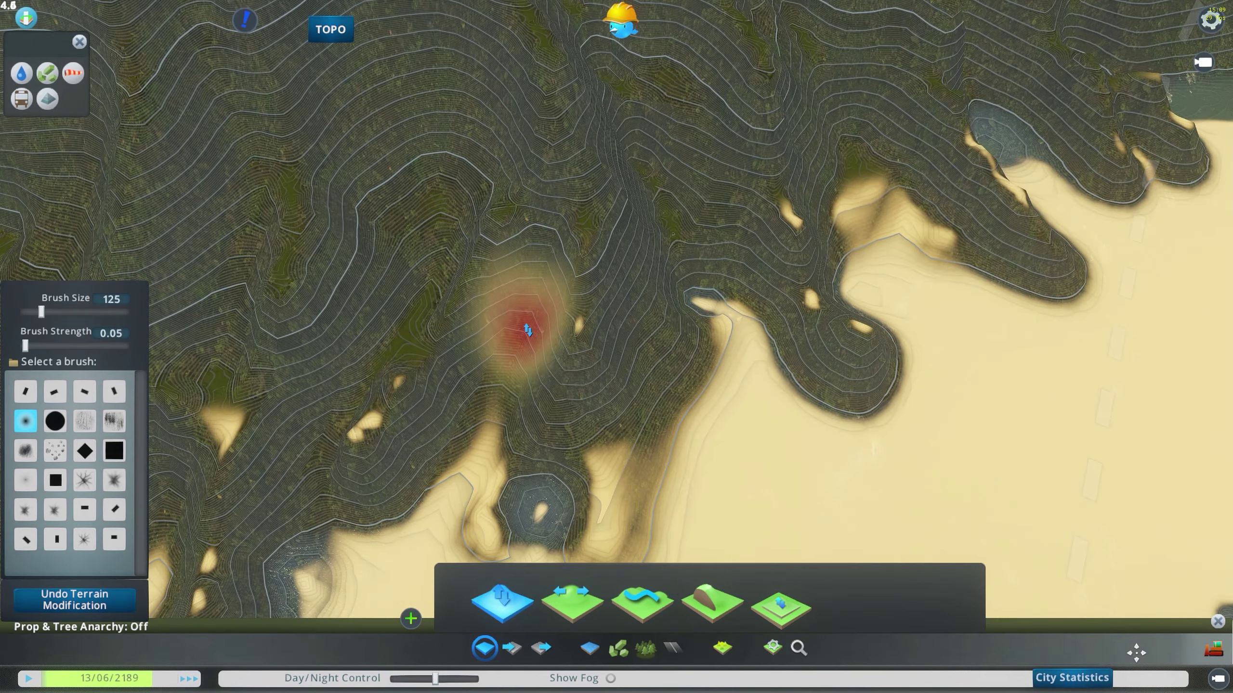
middle_drag(713, 287, 642, 366)
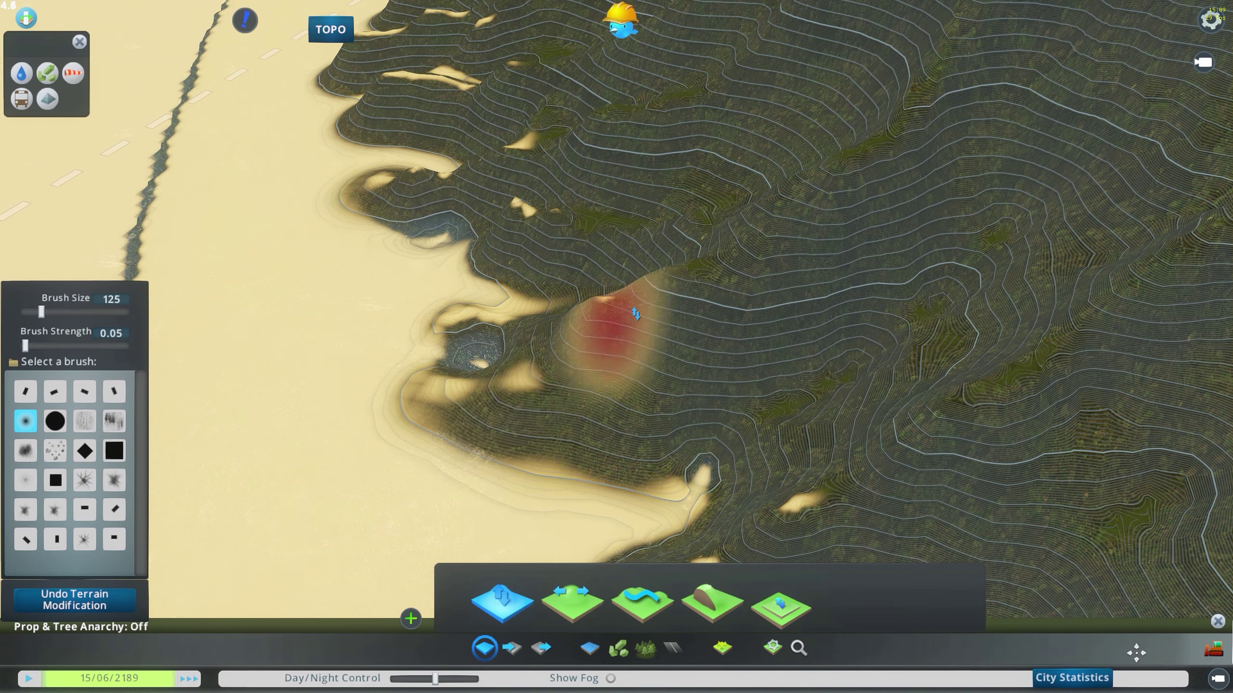
middle_drag(638, 312, 465, 434)
middle_drag(651, 340, 676, 215)
scroll(614, 342, down, 5)
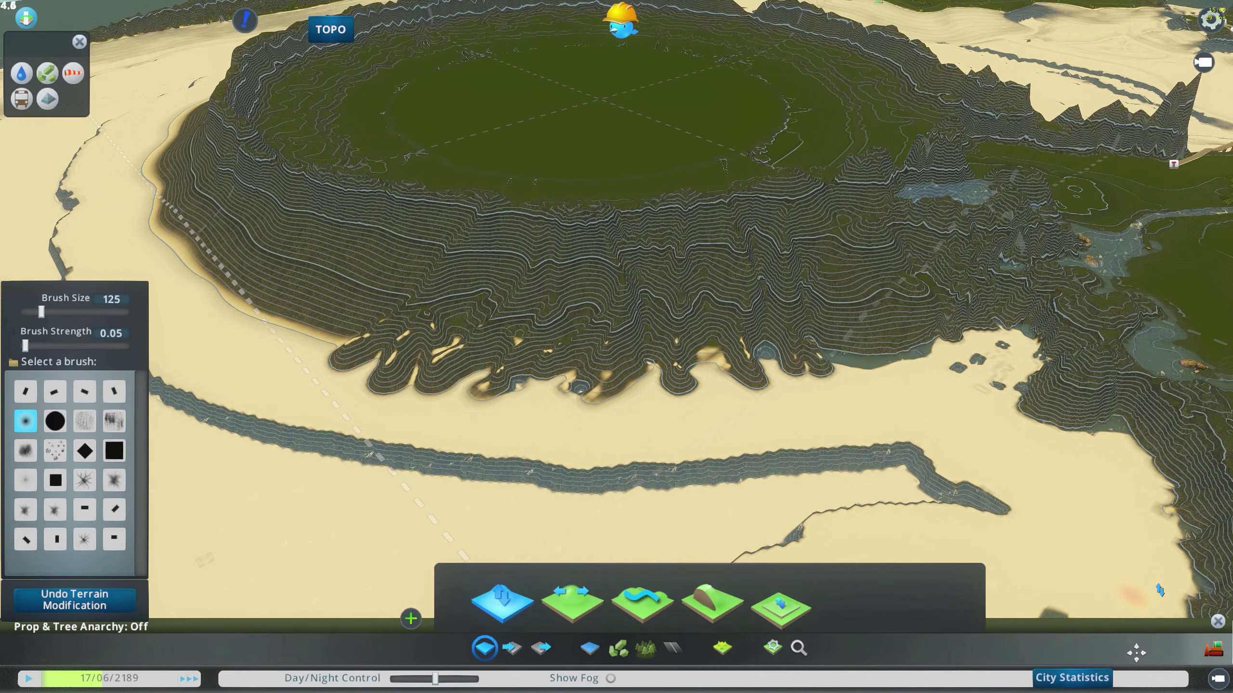
Leave terrain editing and inspect the coastal fingers and outer slope without contour lines, from above and from low along the shore.
click(1221, 622)
scroll(747, 420, up, 3)
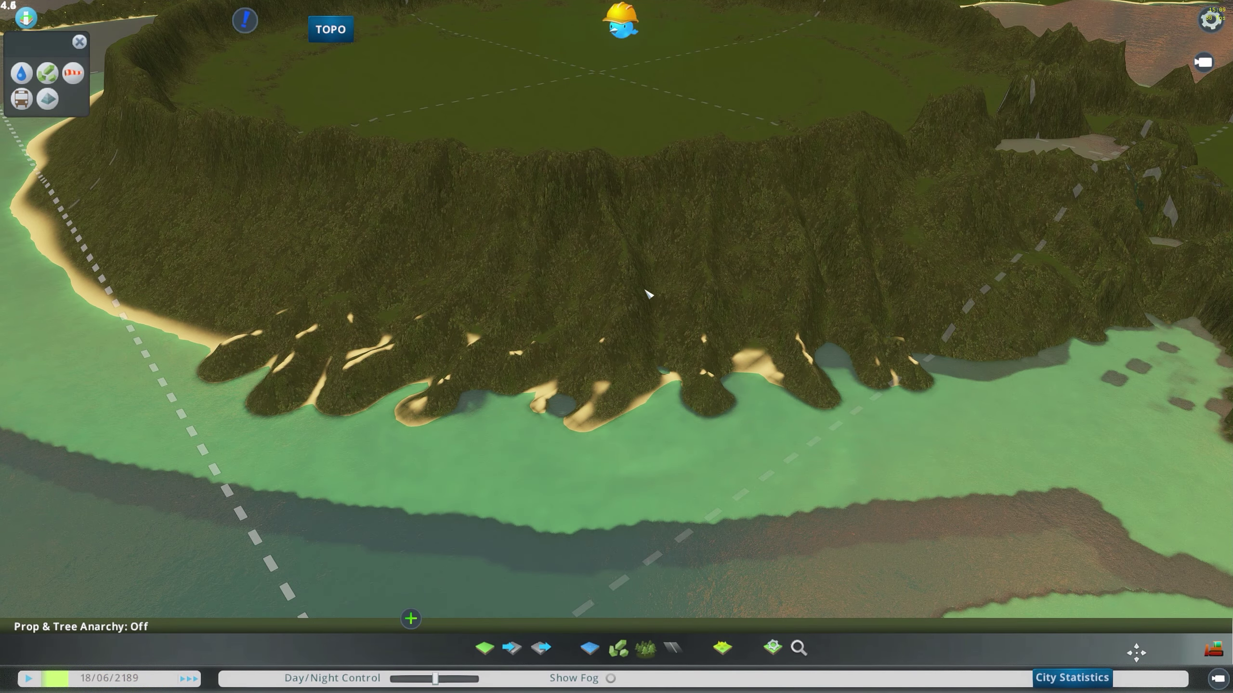
middle_drag(656, 357, 747, 410)
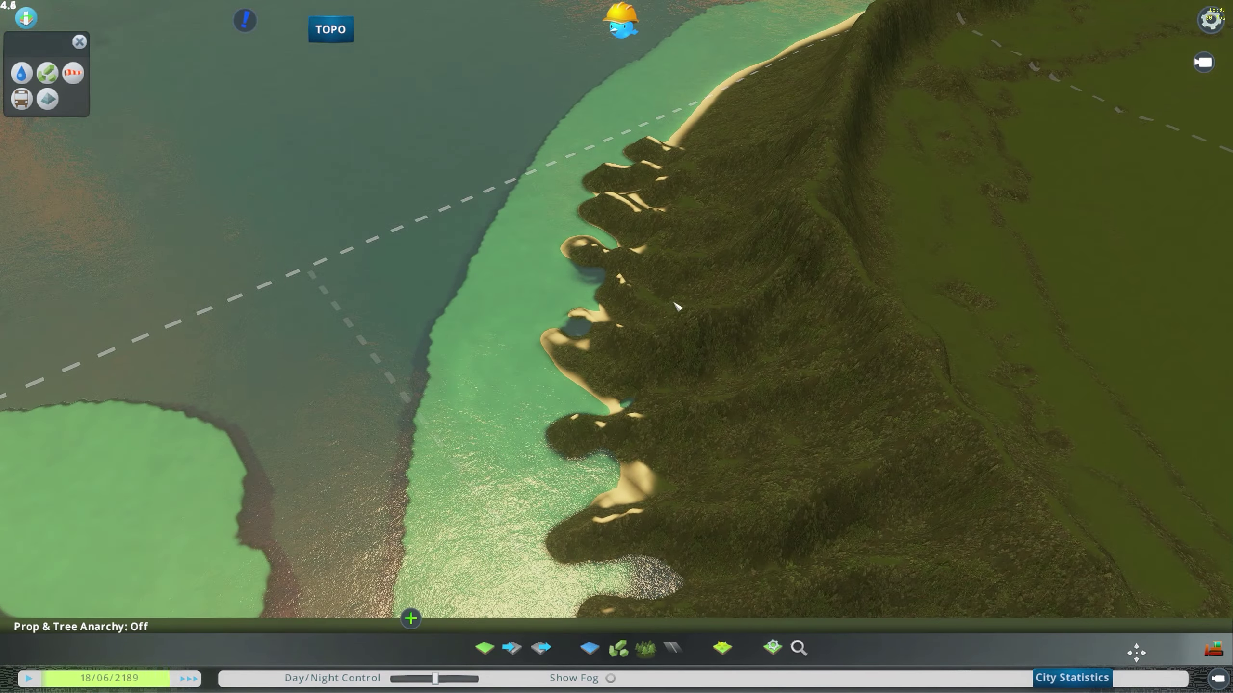
scroll(727, 332, up, 2)
scroll(727, 334, up, 2)
middle_drag(727, 335, 733, 233)
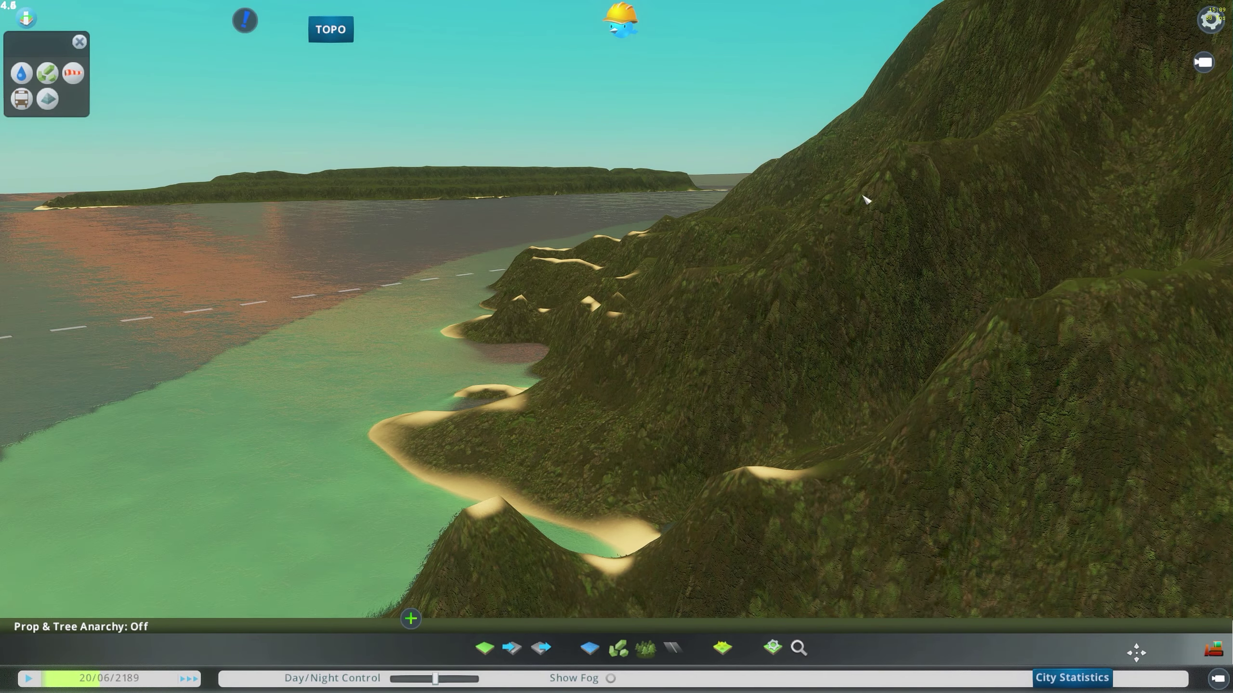
middle_drag(761, 268, 645, 313)
Survey the whole archipelago from above, and examine the large crater's finger-shaped coast and gullied outer flank from oblique and low viewpoints.
scroll(645, 313, down, 10)
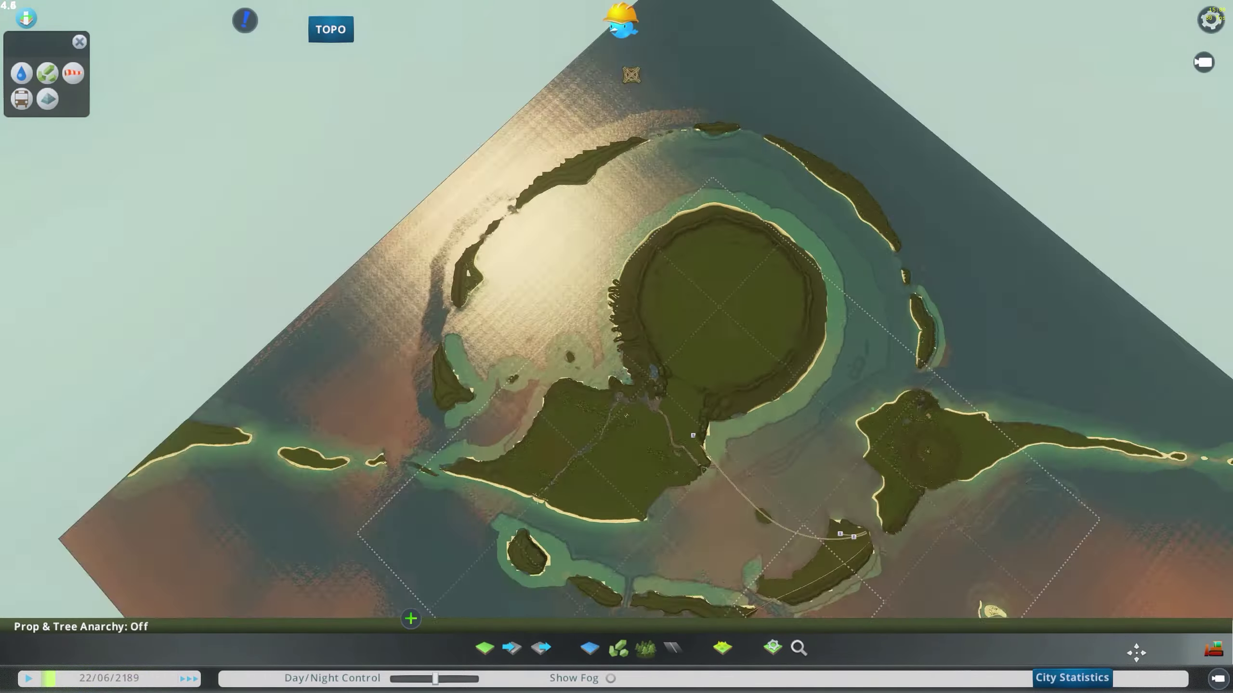
scroll(590, 403, up, 6)
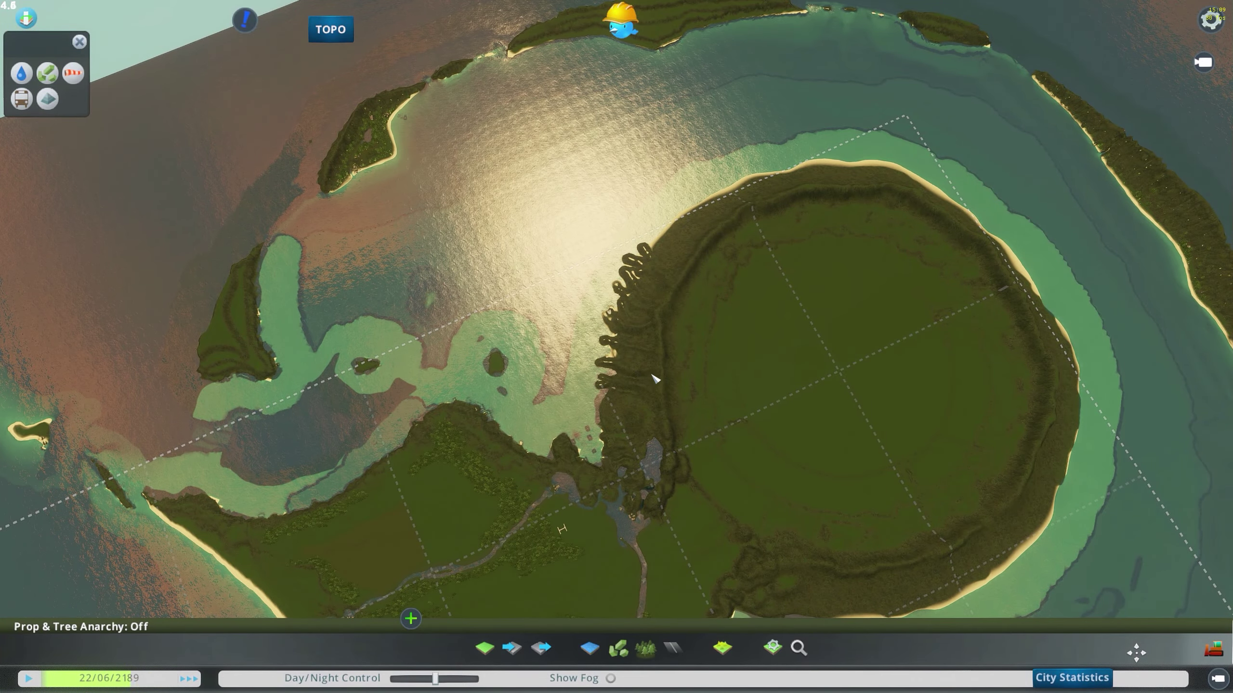
scroll(621, 395, up, 3)
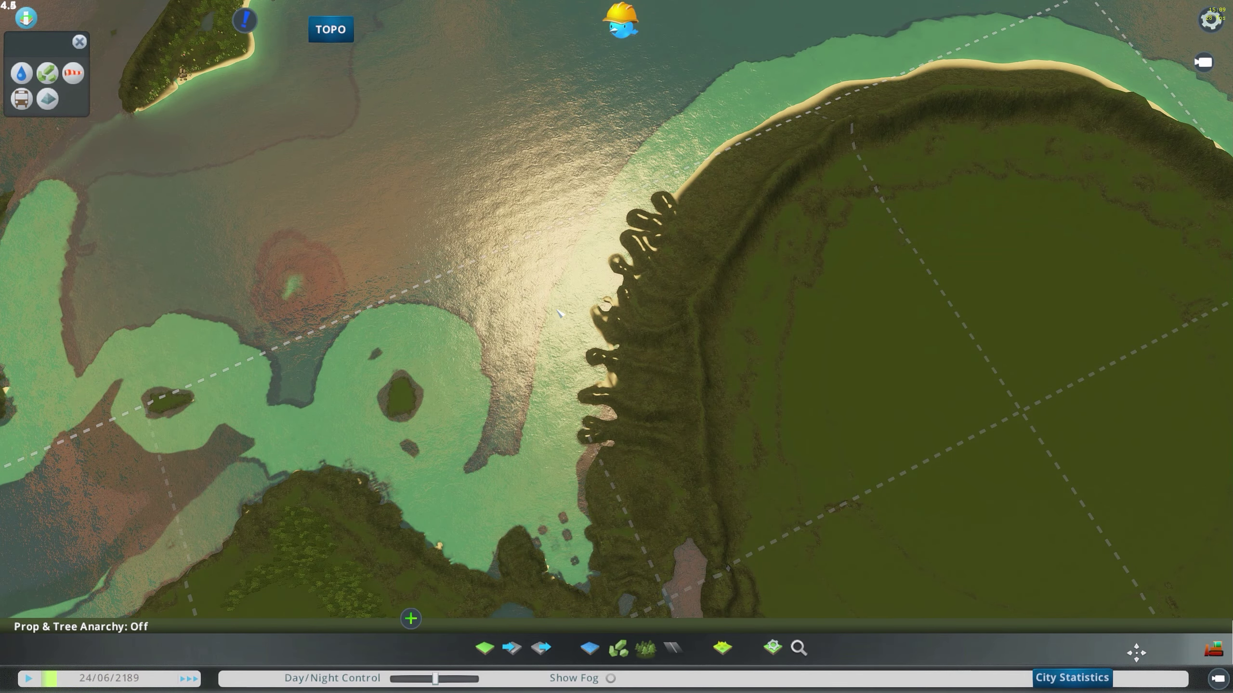
middle_drag(653, 362, 633, 371)
scroll(633, 371, up, 1)
scroll(643, 367, up, 2)
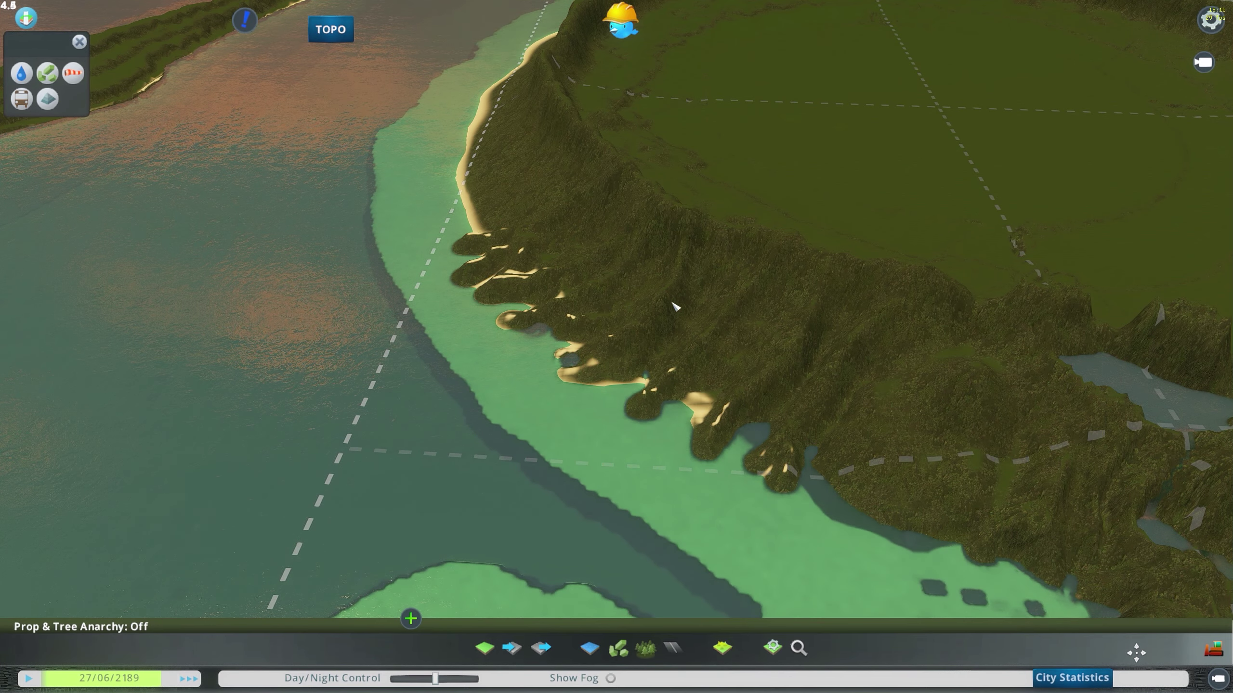
middle_drag(593, 407, 674, 360)
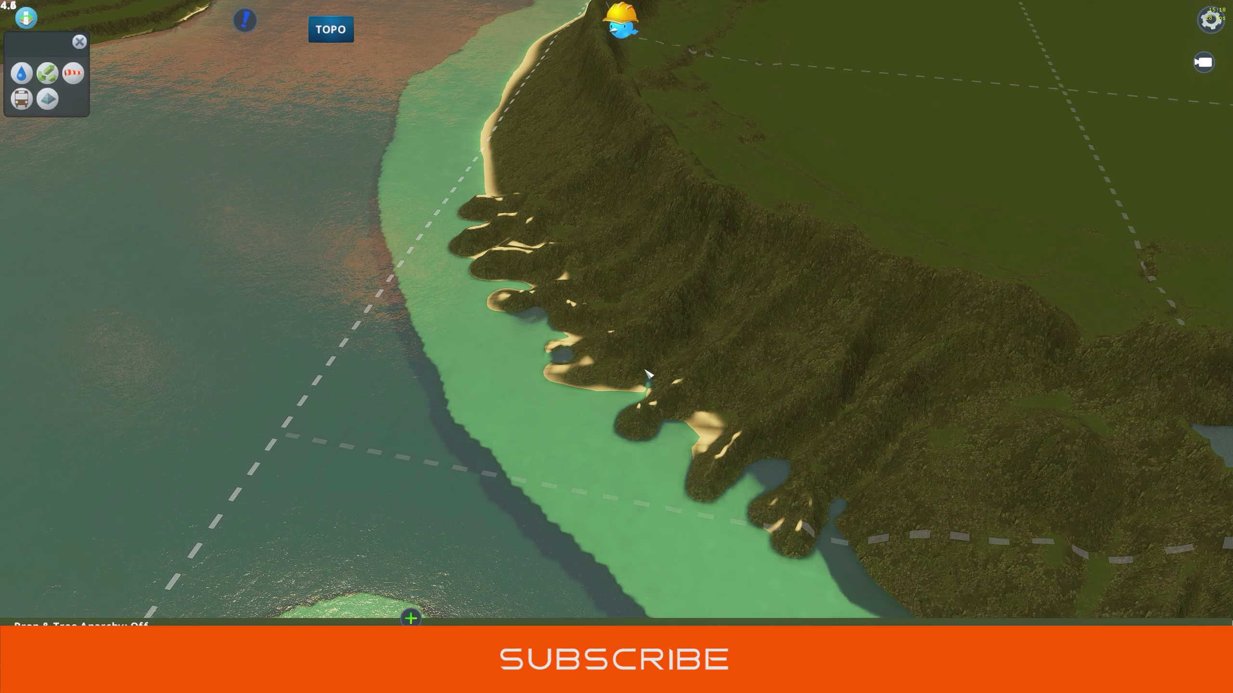
middle_drag(650, 373, 740, 254)
mouse_move(617, 347)
middle_down()
mouse_move(661, 362)
mouse_move(595, 388)
mouse_move(616, 346)
middle_up()
scroll(617, 346, up, 3)
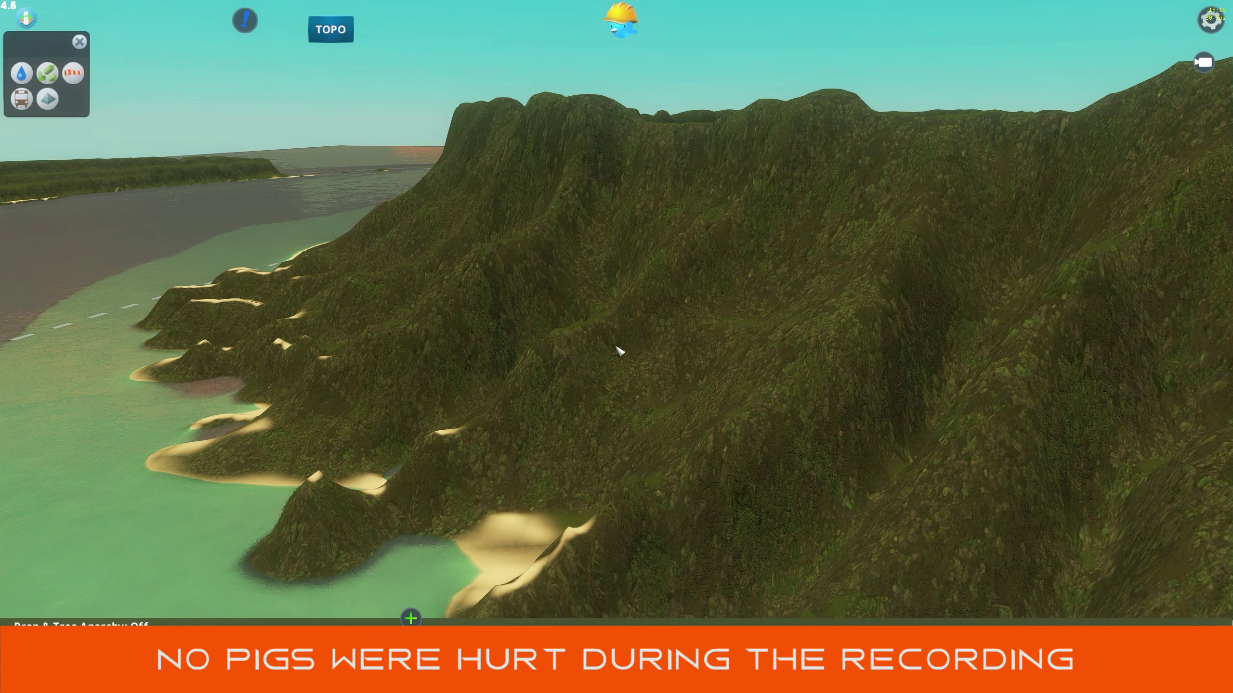